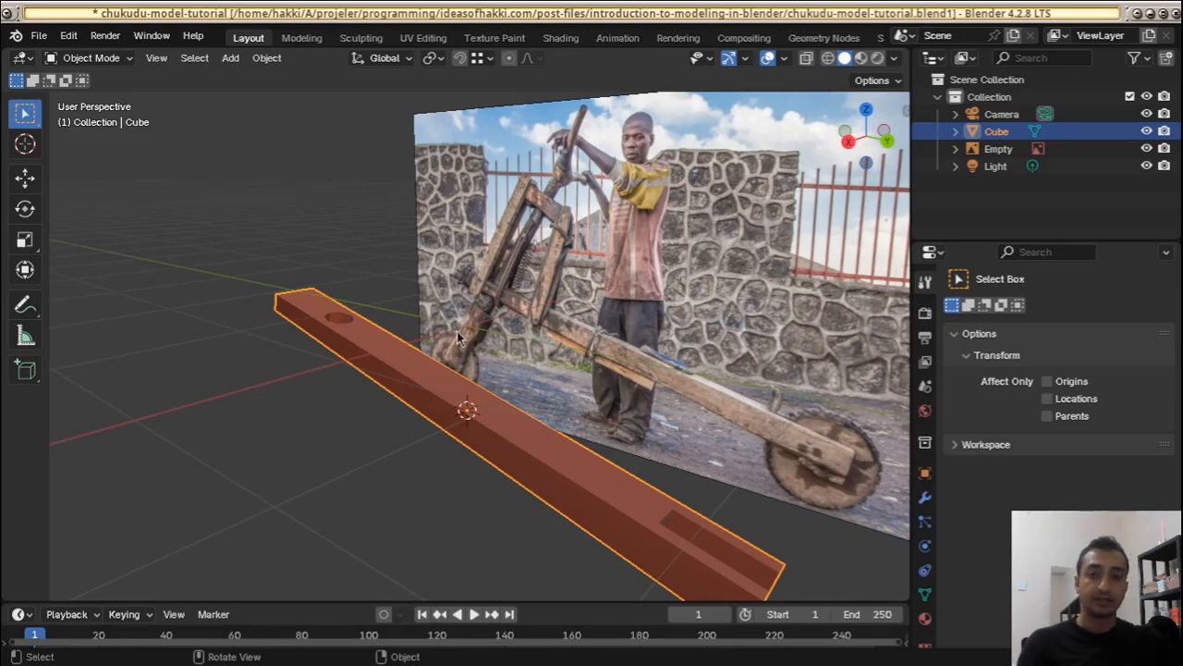
# Examine the finished wooden beam with its round hole and end slot from several angles against the scooter photo
pyautogui.moveTo(458, 333); pyautogui.dragTo(478, 351, button='middle')
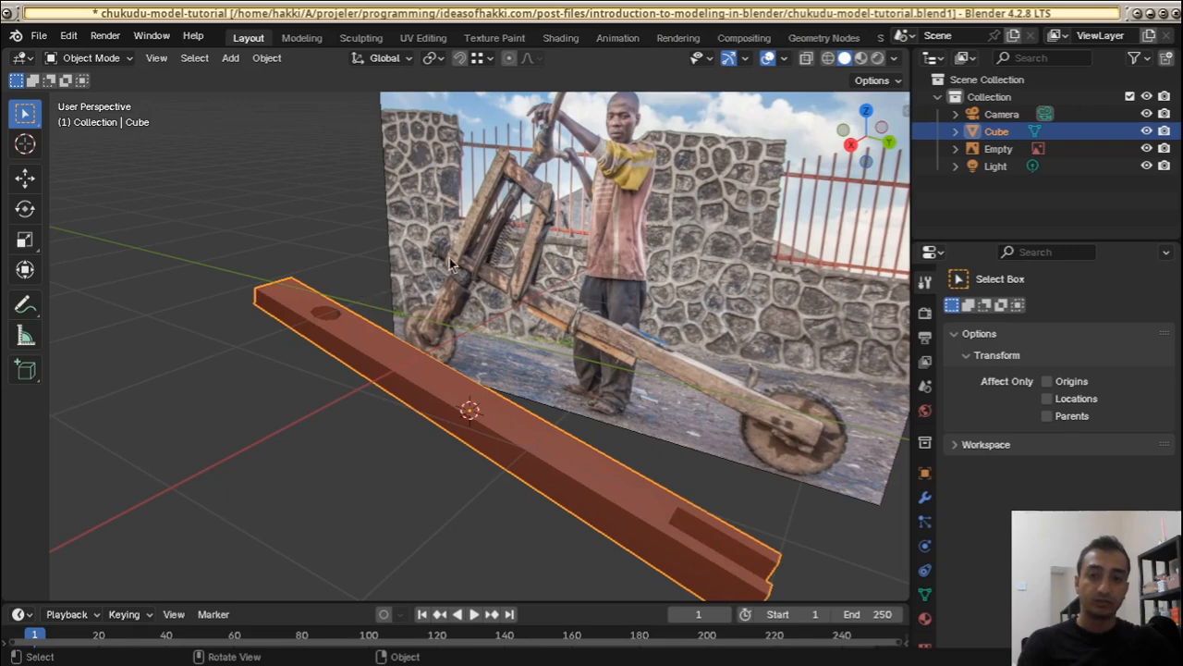
pyautogui.moveTo(327, 306); pyautogui.dragTo(380, 327, button='middle')
pyautogui.moveTo(315, 286); pyautogui.dragTo(357, 227, button='middle')
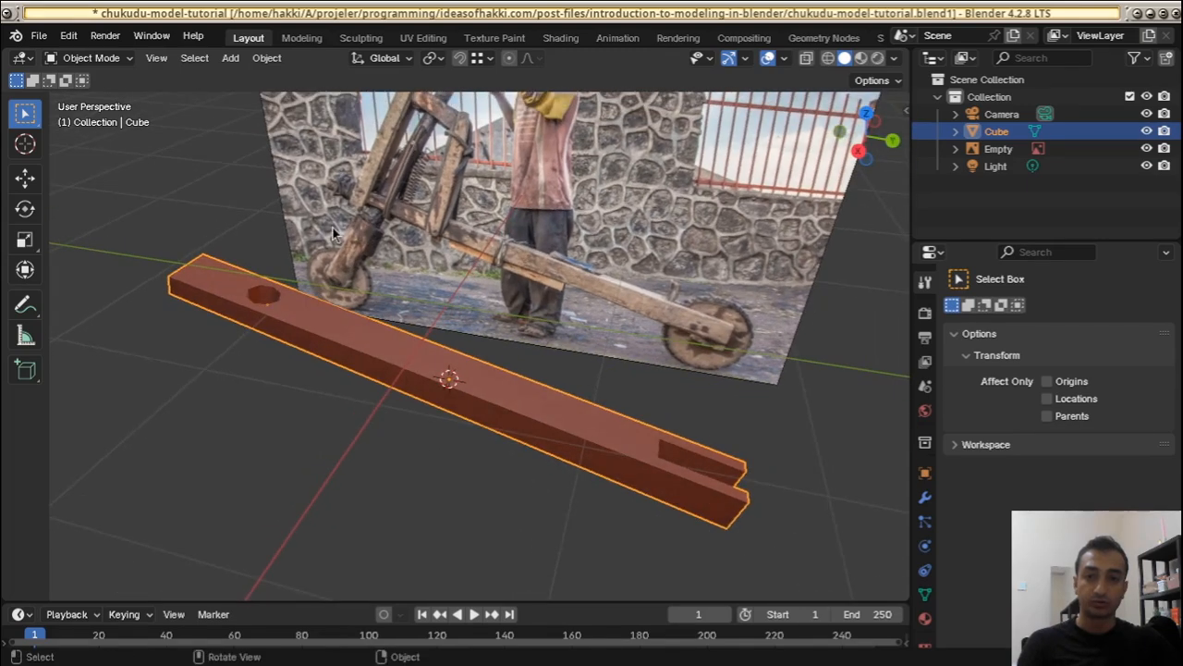
pyautogui.moveTo(484, 352); pyautogui.dragTo(484, 401, button='middle')
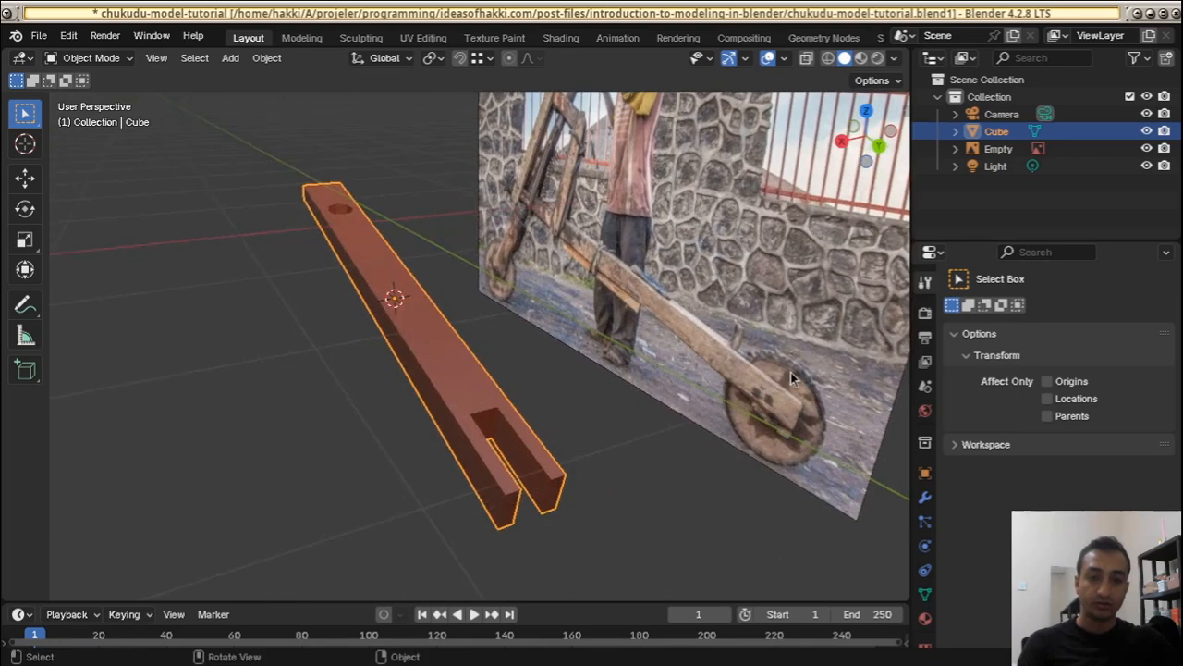
pyautogui.moveTo(734, 443); pyautogui.dragTo(529, 290, button='middle')
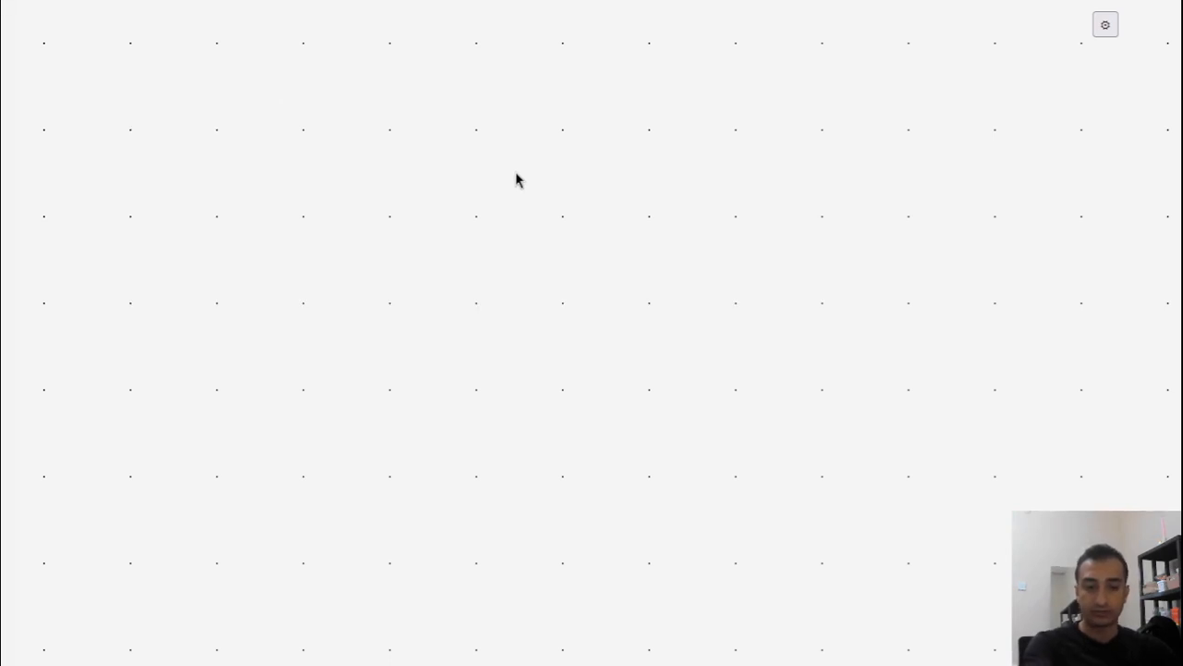
# Add an Image Reference Board to the empty canvas and enlarge it to cover most of the canvas
pyautogui.press('F11')
pyautogui.press('F11')
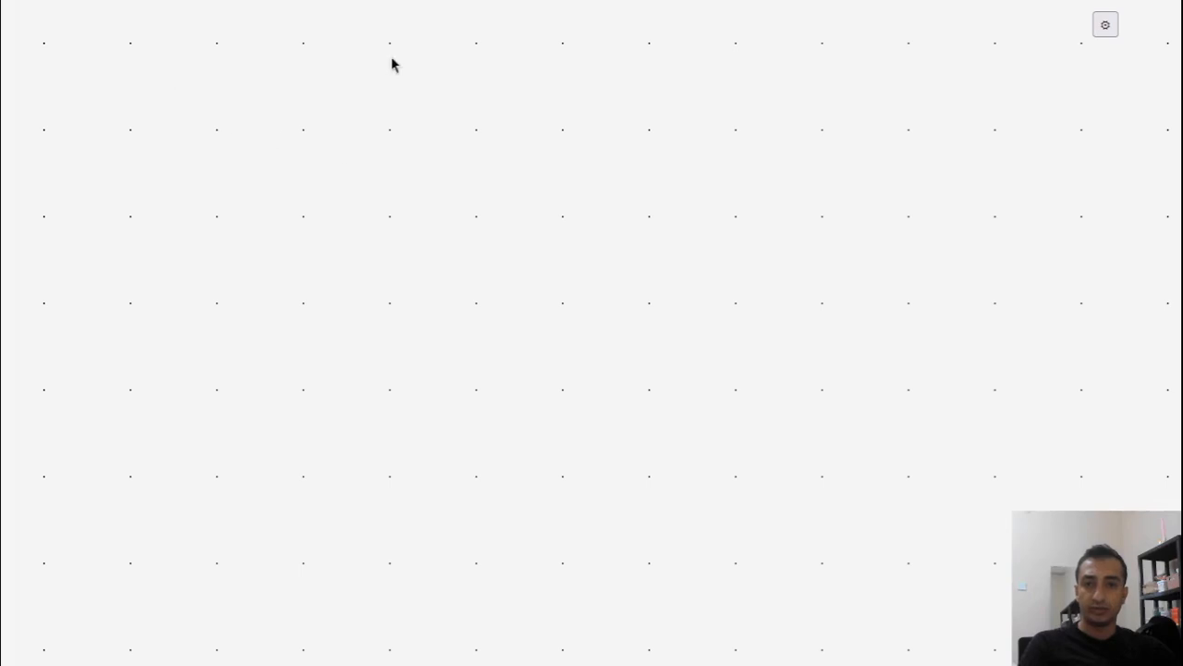
pyautogui.rightClick(127, 85)
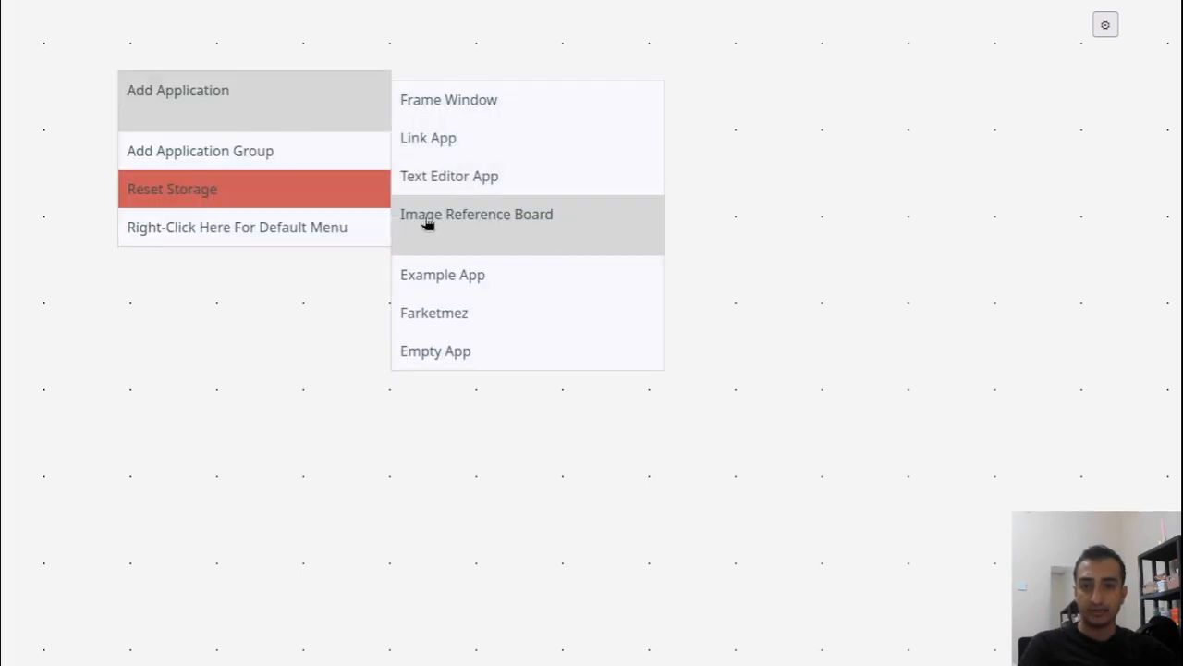
pyautogui.click(520, 232)
pyautogui.moveTo(373, 243); pyautogui.dragTo(290, 209)
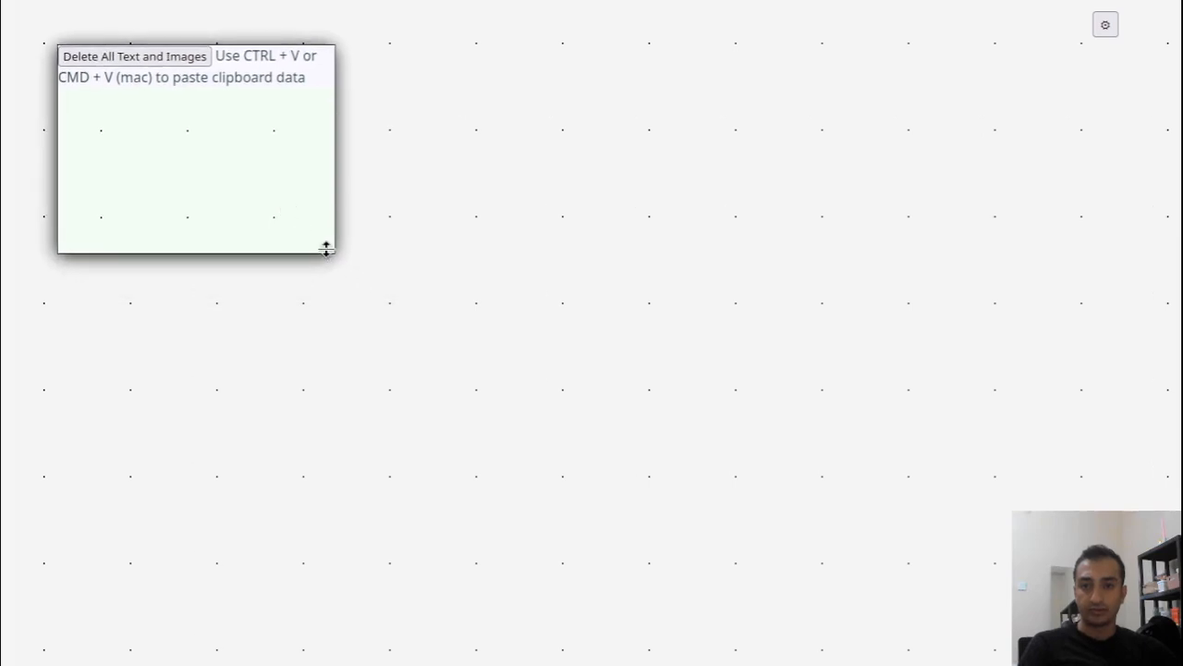
pyautogui.moveTo(328, 247); pyautogui.dragTo(1070, 612)
pyautogui.click(412, 206)
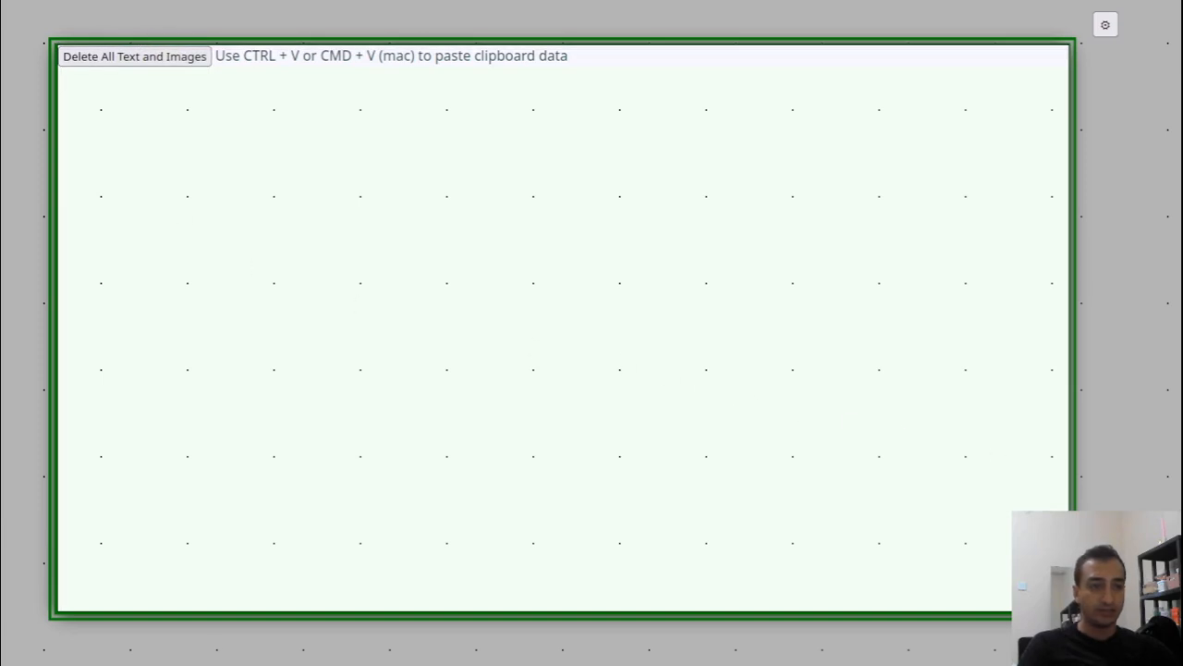
# Switch to the reference-photos folder in the Thunar file manager and transfer all its images onto the reference board
pyautogui.hotkey('alt', 'Tab')
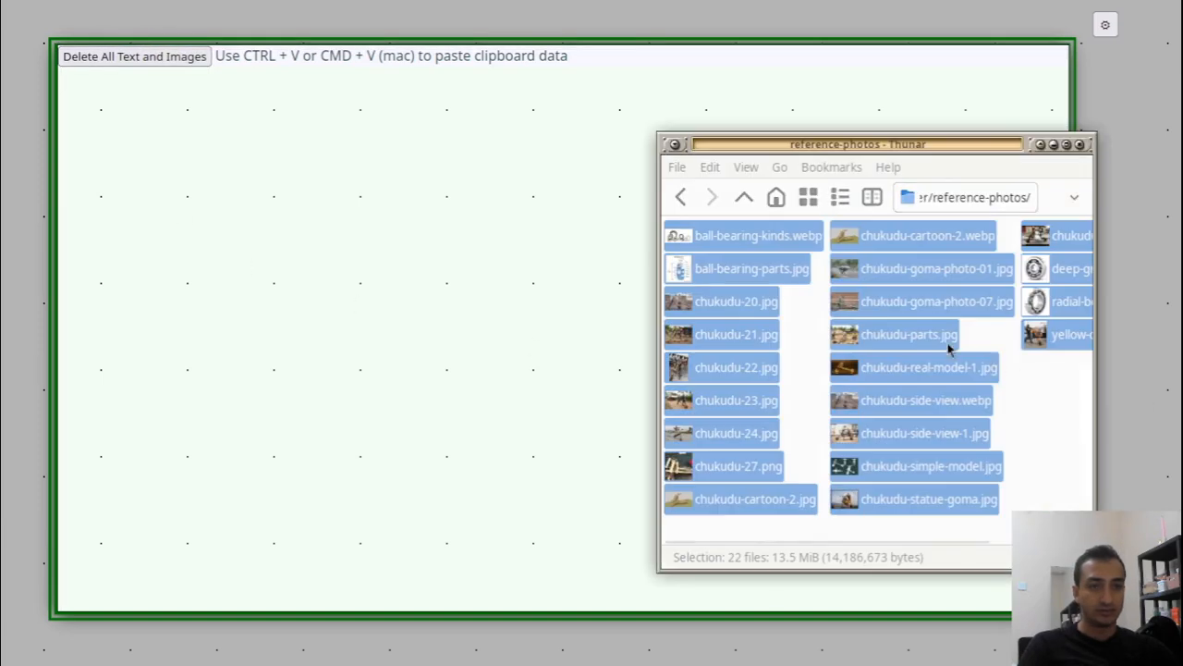
pyautogui.click(1072, 412)
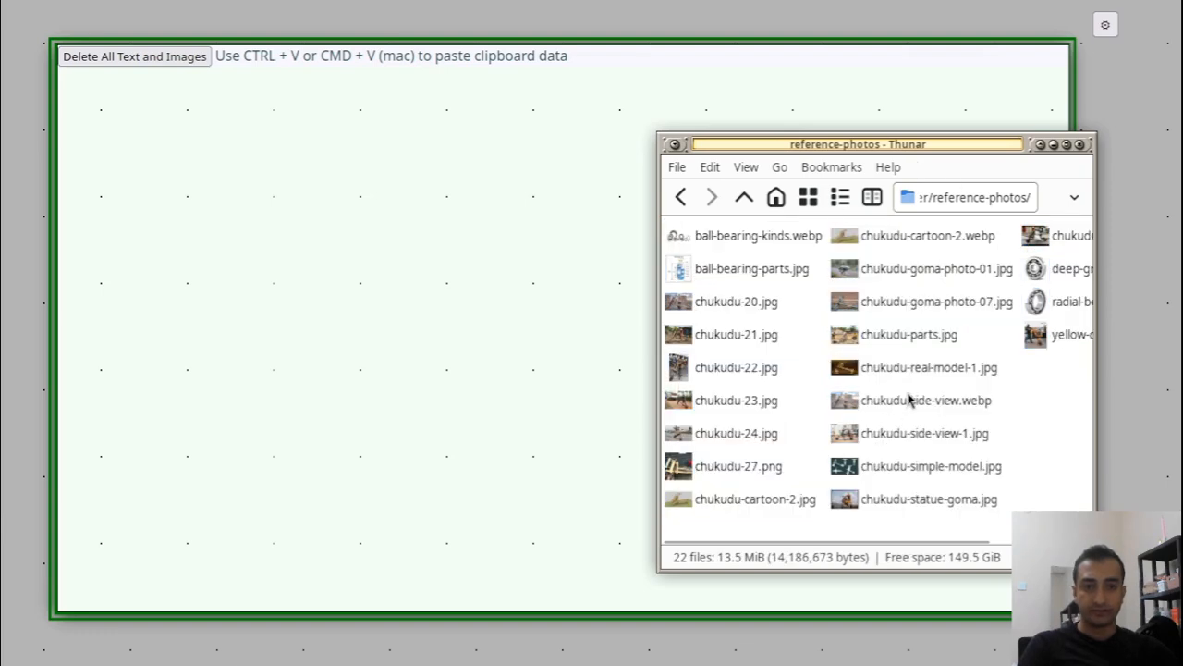
pyautogui.moveTo(1075, 506); pyautogui.dragTo(625, 205)
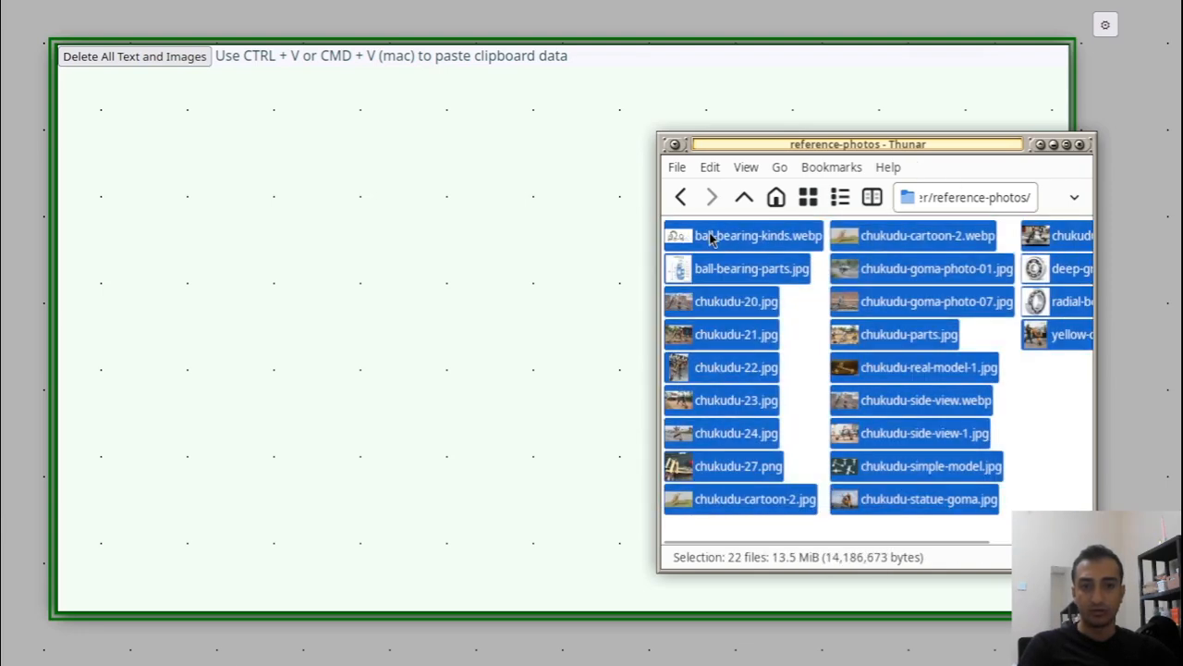
pyautogui.moveTo(708, 235); pyautogui.dragTo(217, 159)
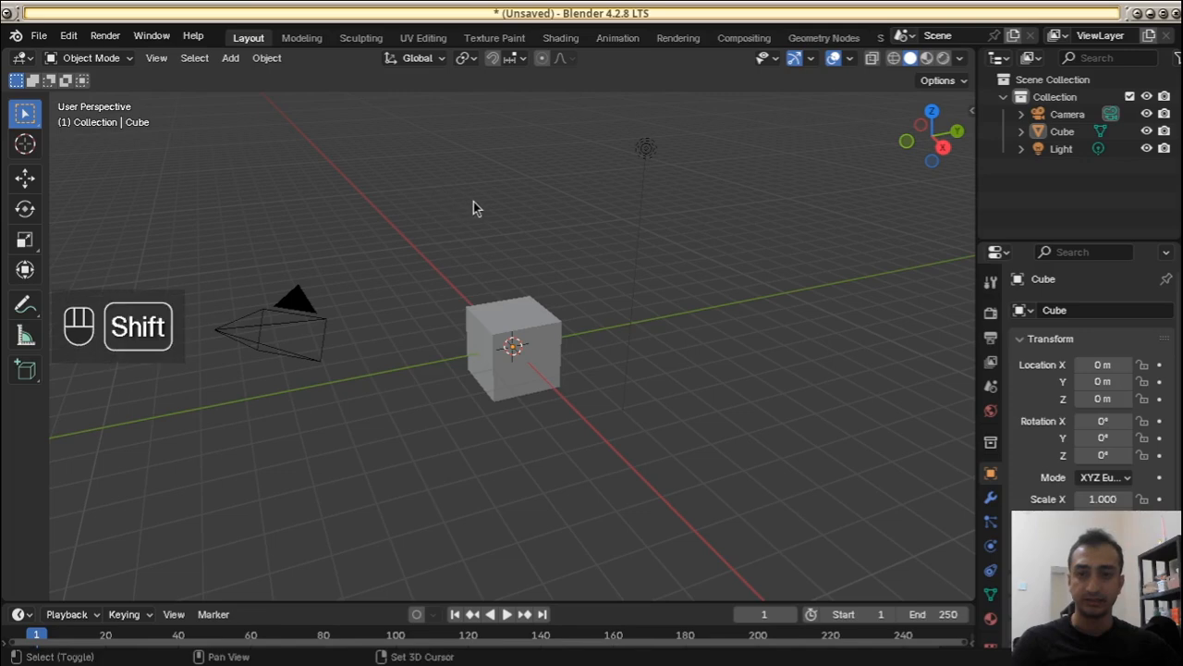
pyautogui.hotkey('shift', 'a')
pyautogui.moveTo(476, 203)
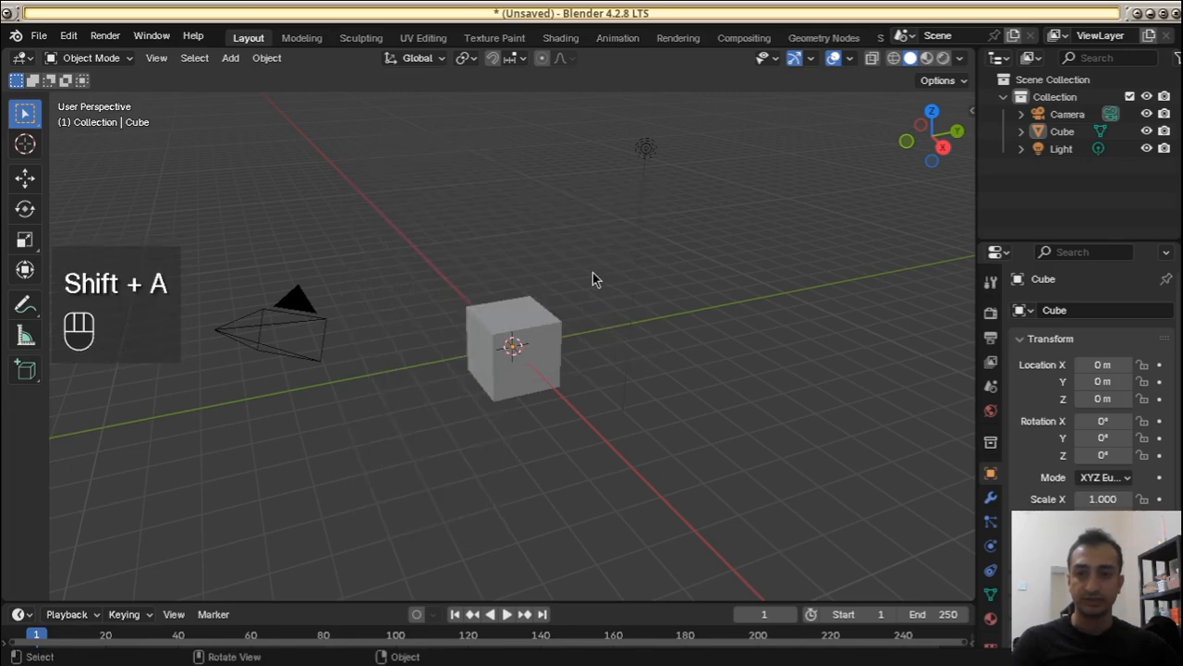
pyautogui.press('a')
pyautogui.press('a')
pyautogui.press('a')
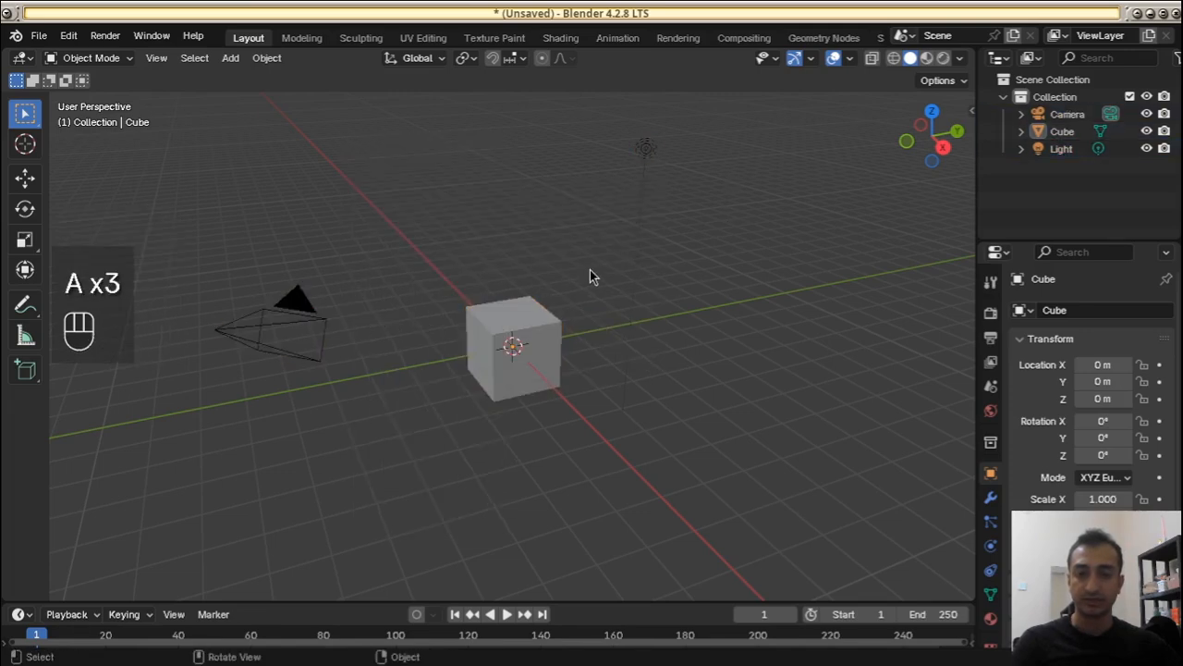
# Delete the default light and camera from the scene
pyautogui.click(646, 148)
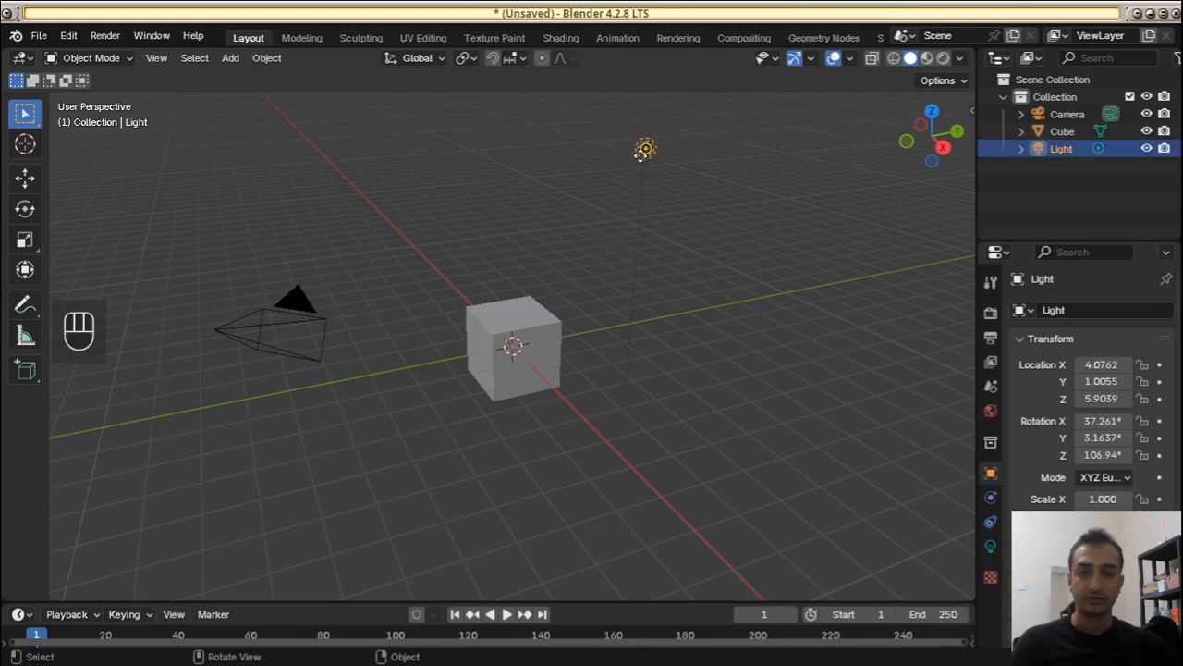
pyautogui.press('x')
pyautogui.click(616, 182)
pyautogui.click(298, 309)
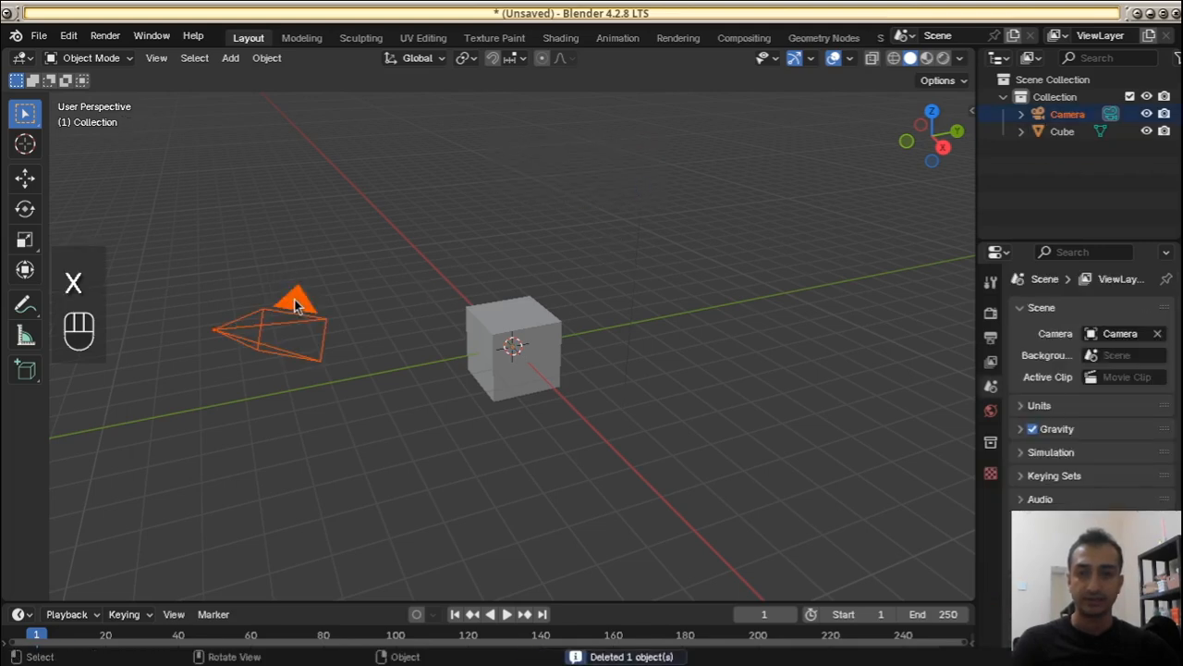
pyautogui.press('x')
pyautogui.click(294, 294)
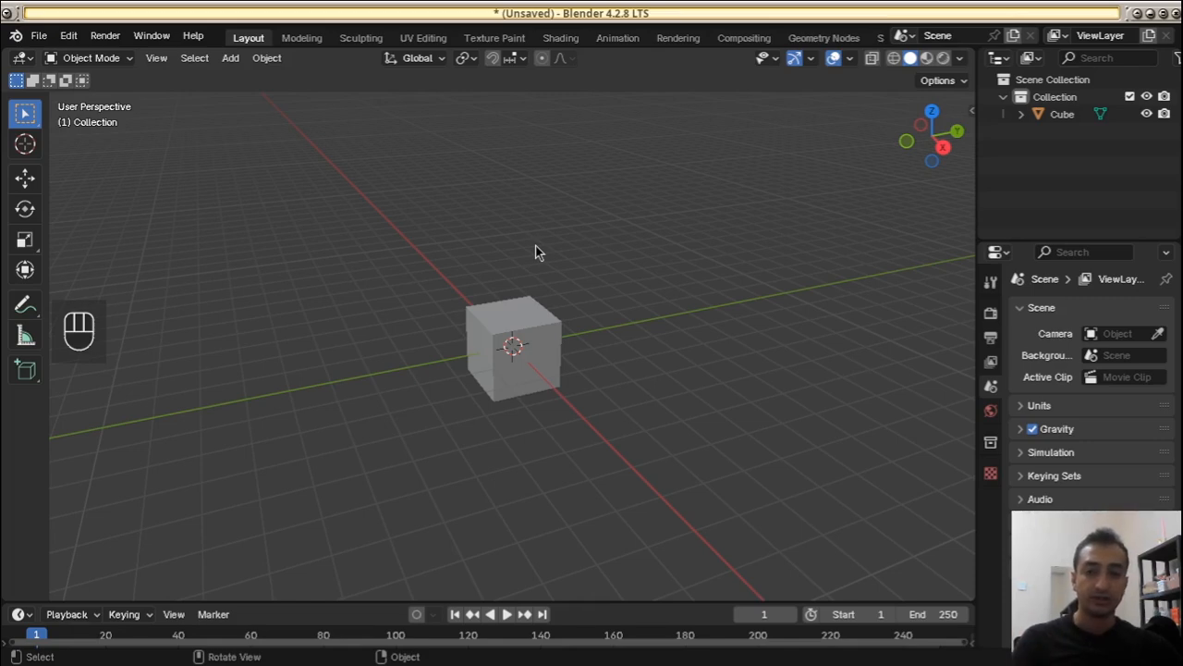
# Add chukudu-20.jpg from the reference-photos folder to the scene as a reference image
pyautogui.hotkey('shift', 'a')
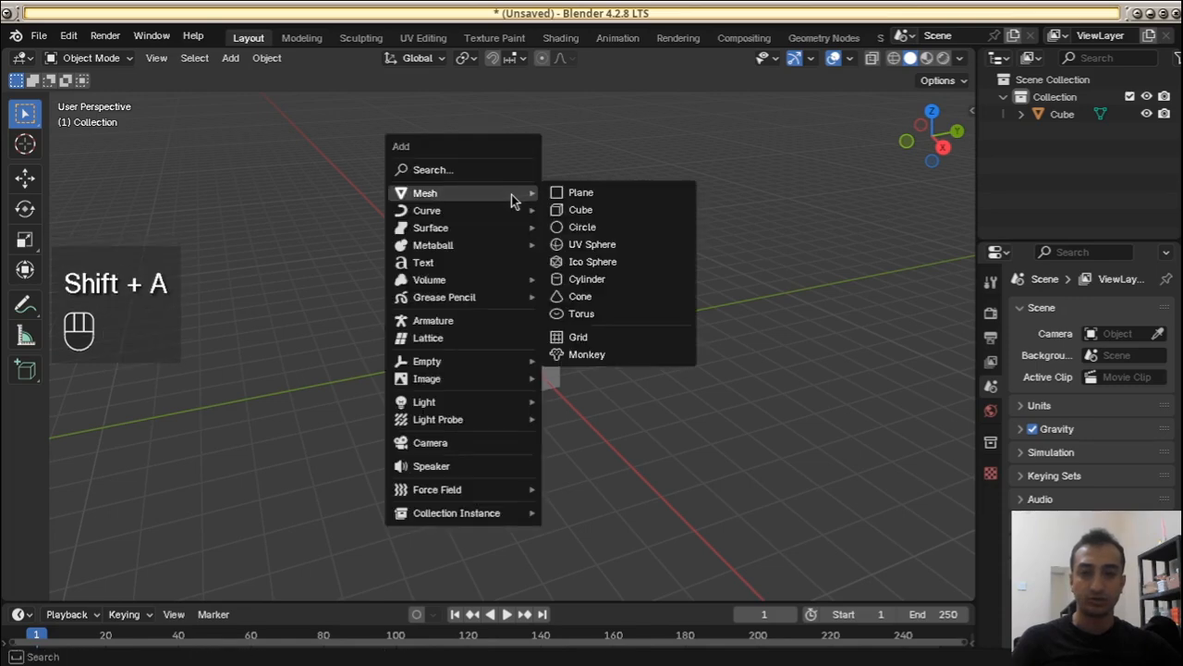
pyautogui.moveTo(527, 380)
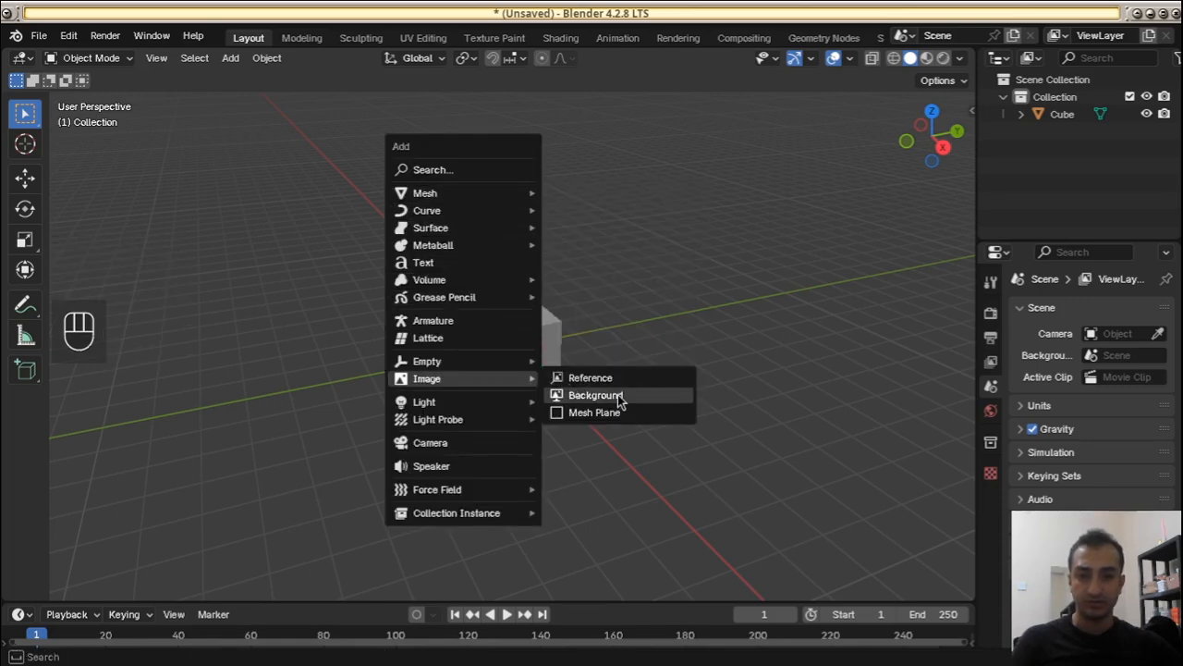
pyautogui.click(638, 382)
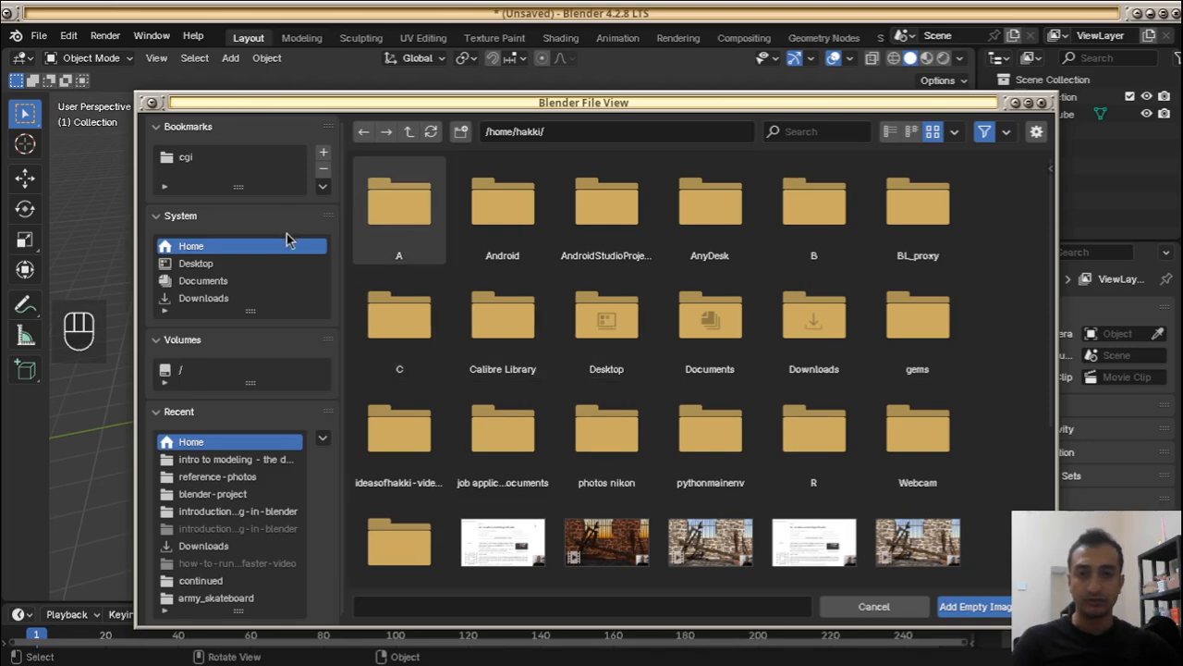
pyautogui.click(232, 476)
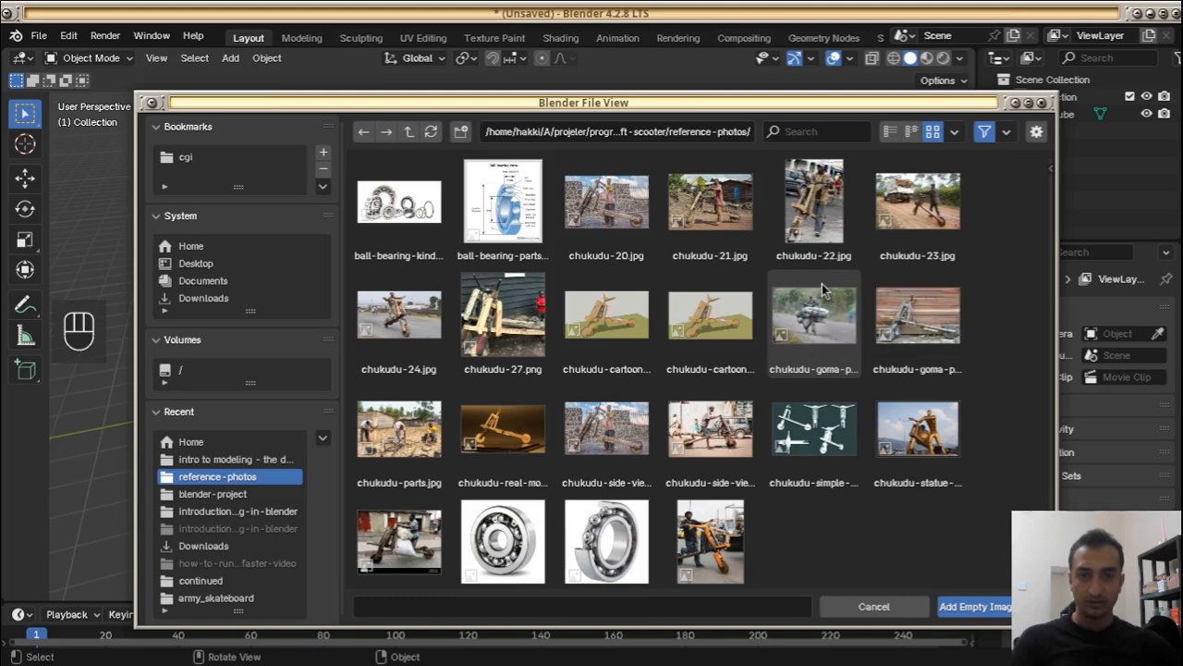
pyautogui.click(628, 207)
pyautogui.click(978, 607)
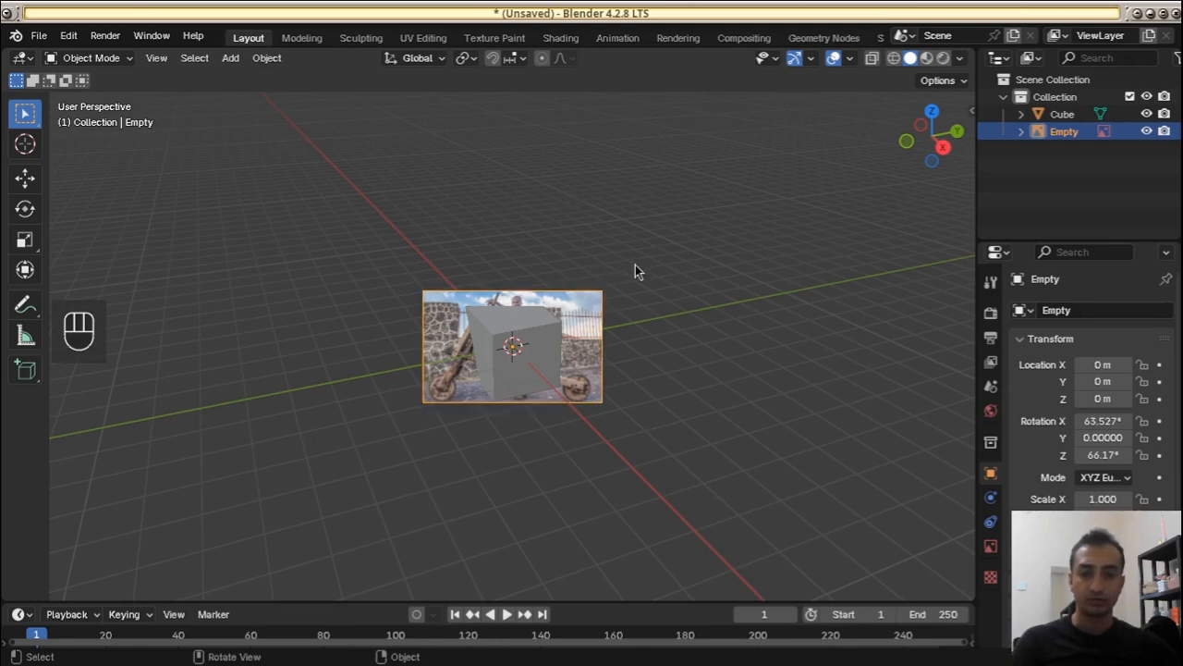
# Clear the reference image's rotation and rotate it 90° about the X axis so it stands upright
pyautogui.hotkey('alt', 'r')
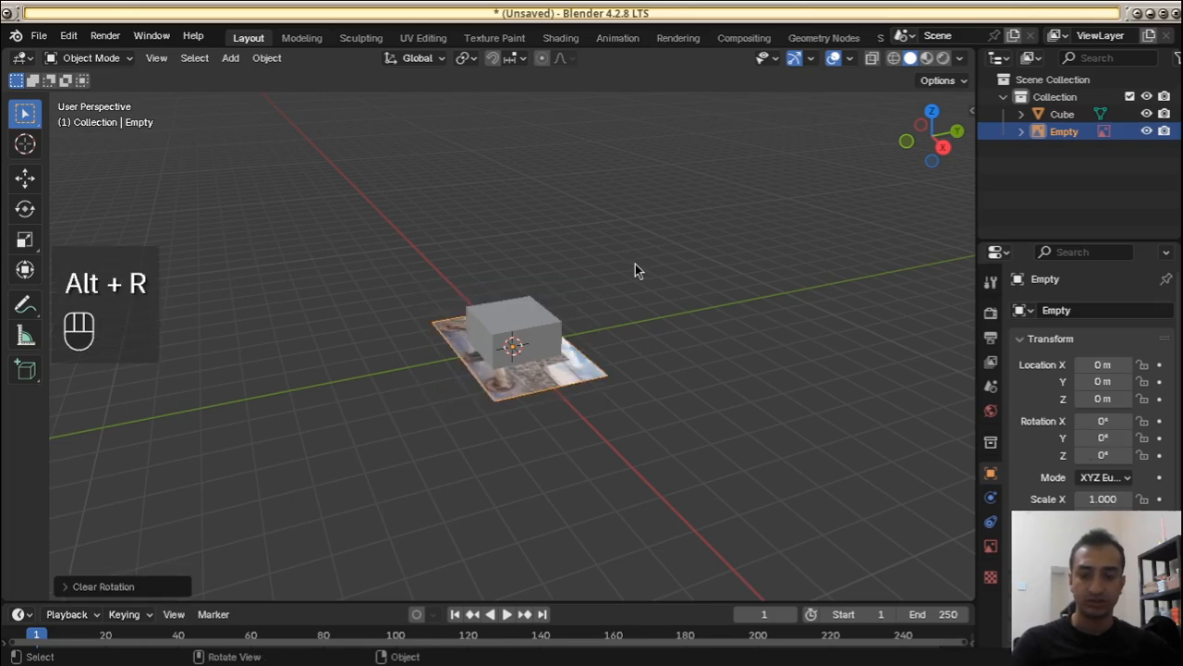
pyautogui.press('r')
pyautogui.press('x')
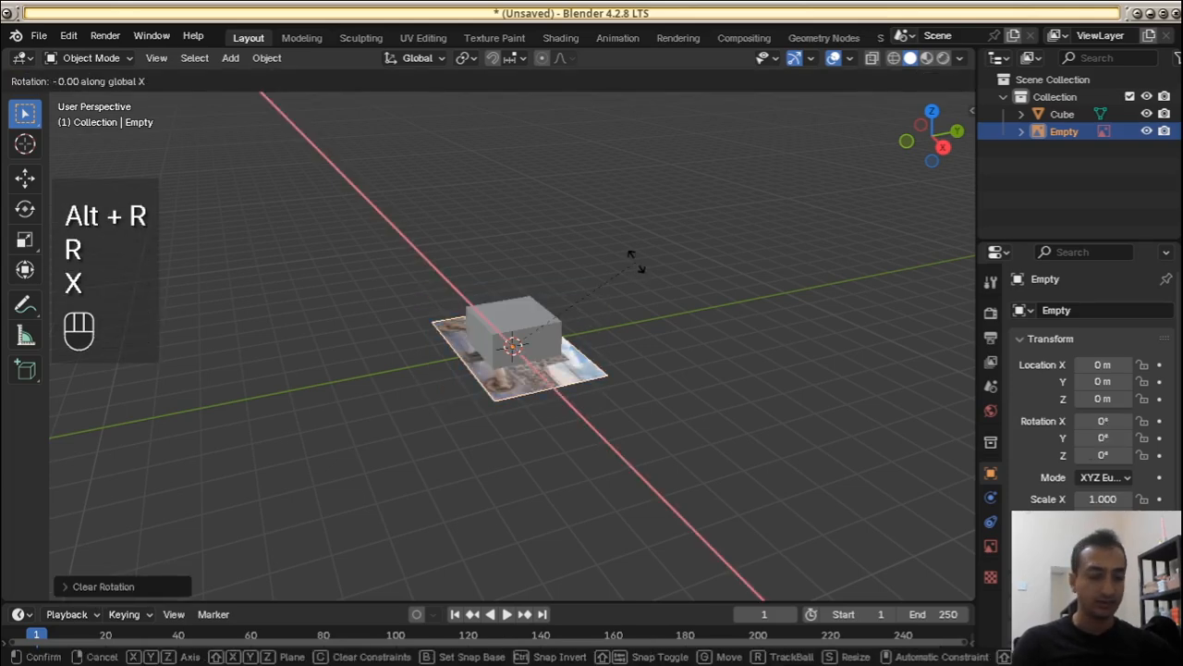
pyautogui.press('KP_9')
pyautogui.press('KP_0')
pyautogui.press('KP_Enter')
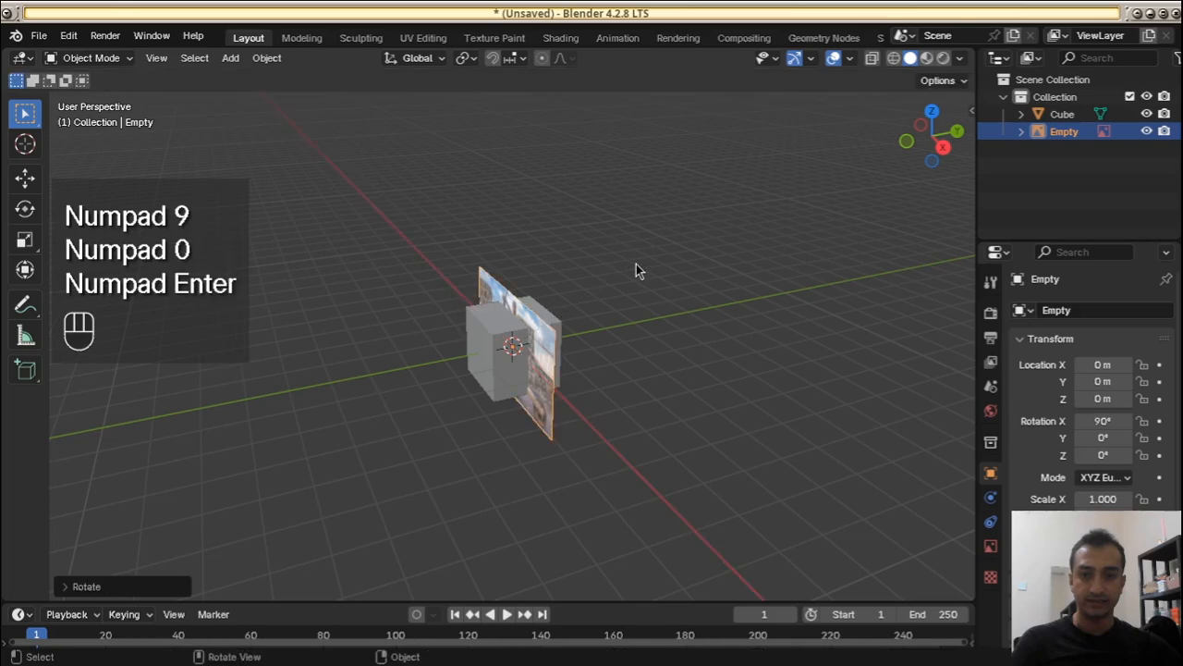
# Move the reference image about 1.95 m along the Y axis, behind the cube
pyautogui.press('g')
pyautogui.press('y')
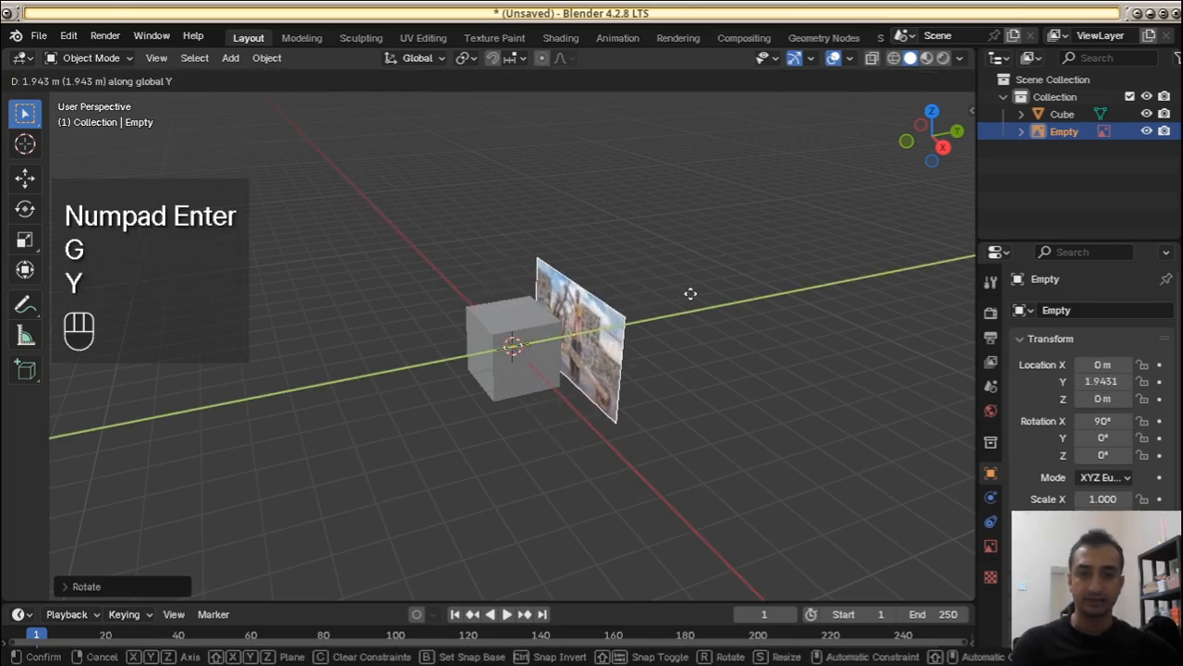
pyautogui.click(684, 293)
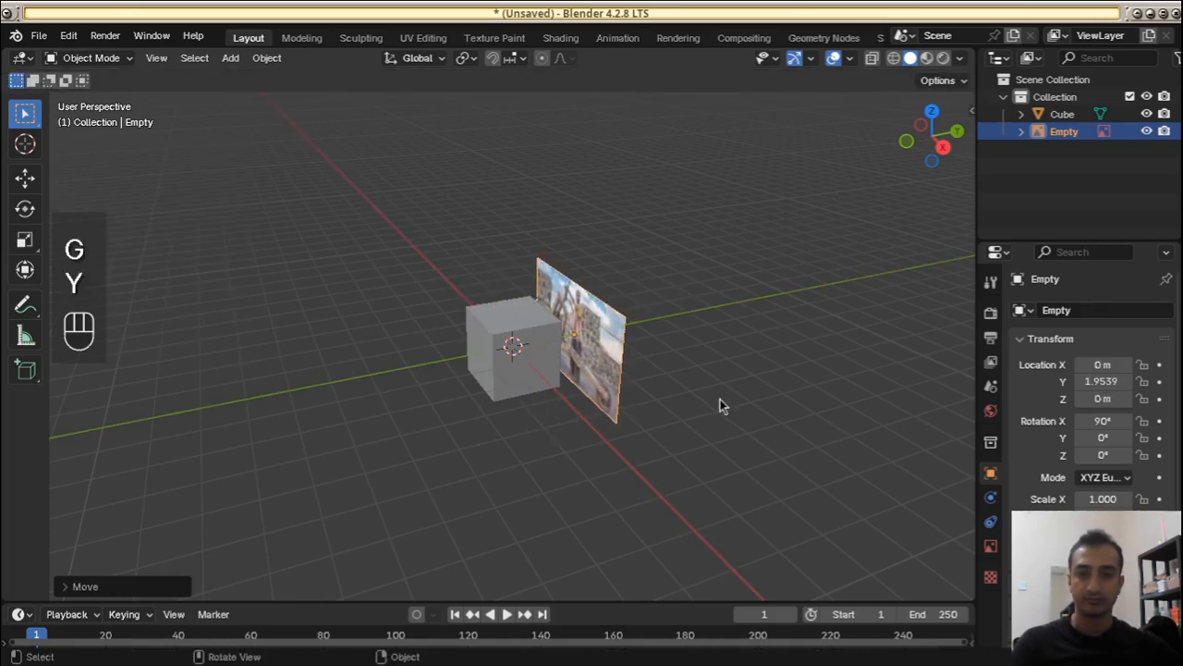
# In front view, scale the cube down to about 0.29 and move it over the scooter's main beam, at about X 0.022 m, Z -0.60 m
pyautogui.click(523, 340)
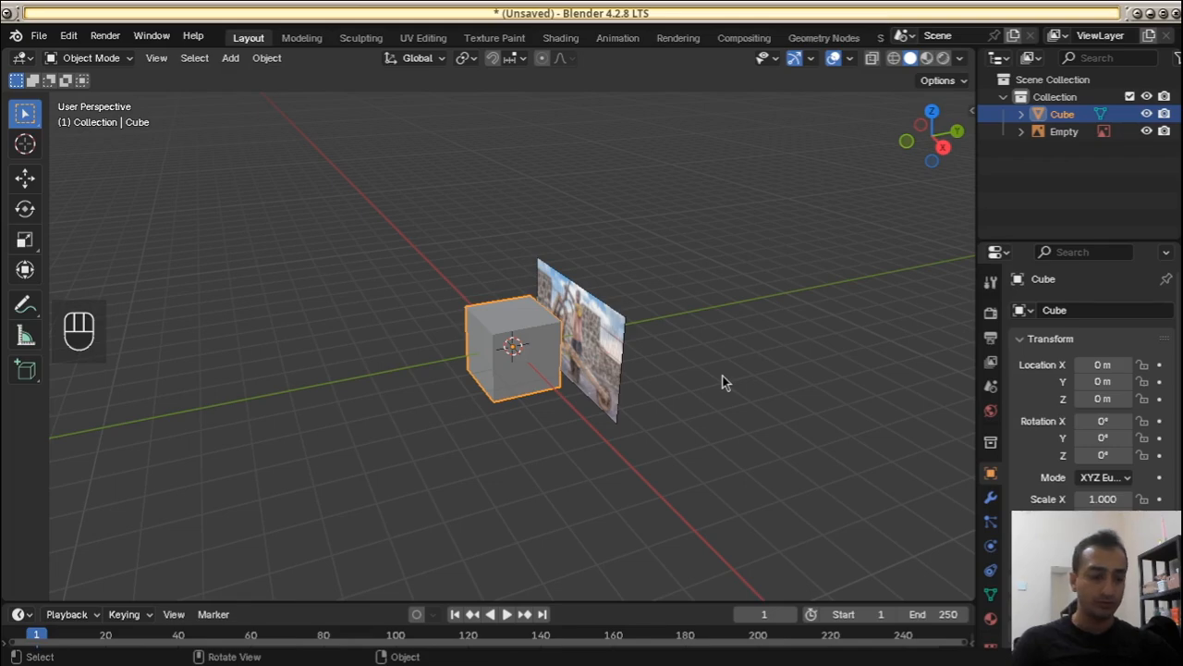
pyautogui.press('KP_1')
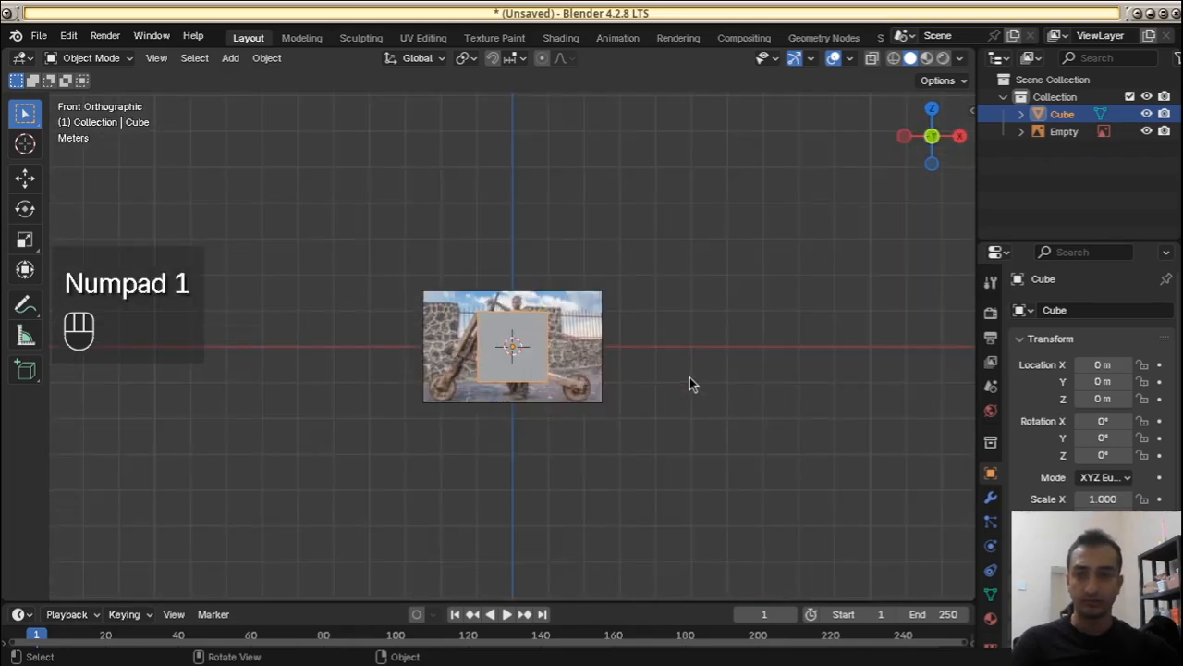
pyautogui.scroll(8, 695, 397)
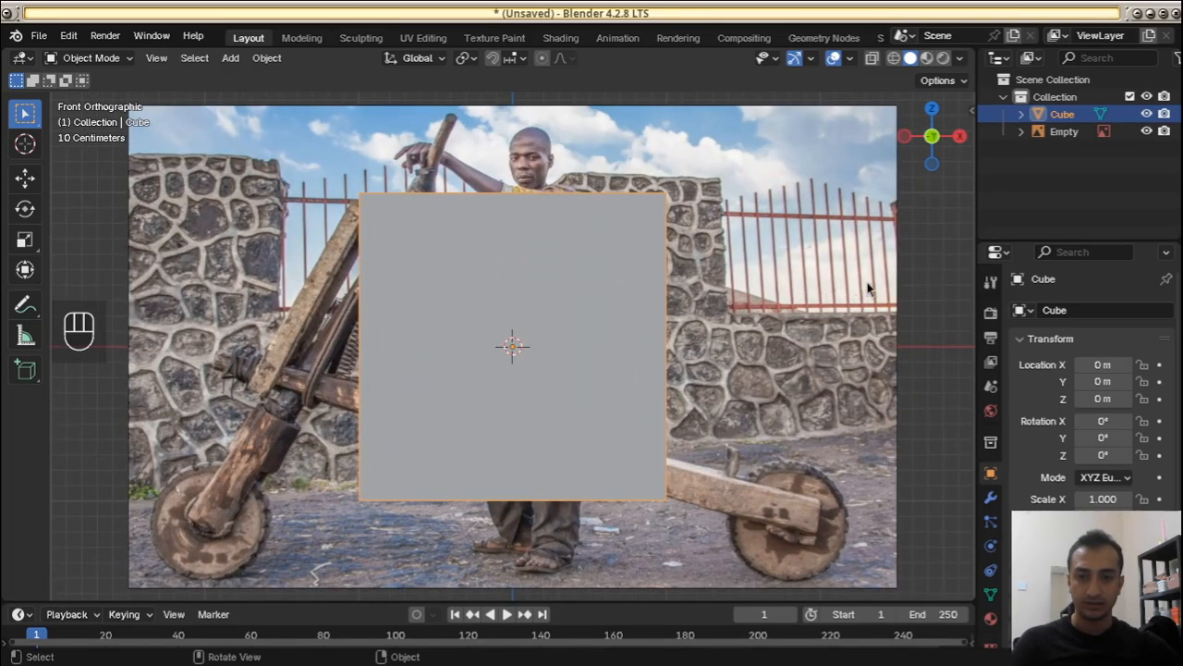
pyautogui.press('s')
pyautogui.click(644, 300)
pyautogui.press('g')
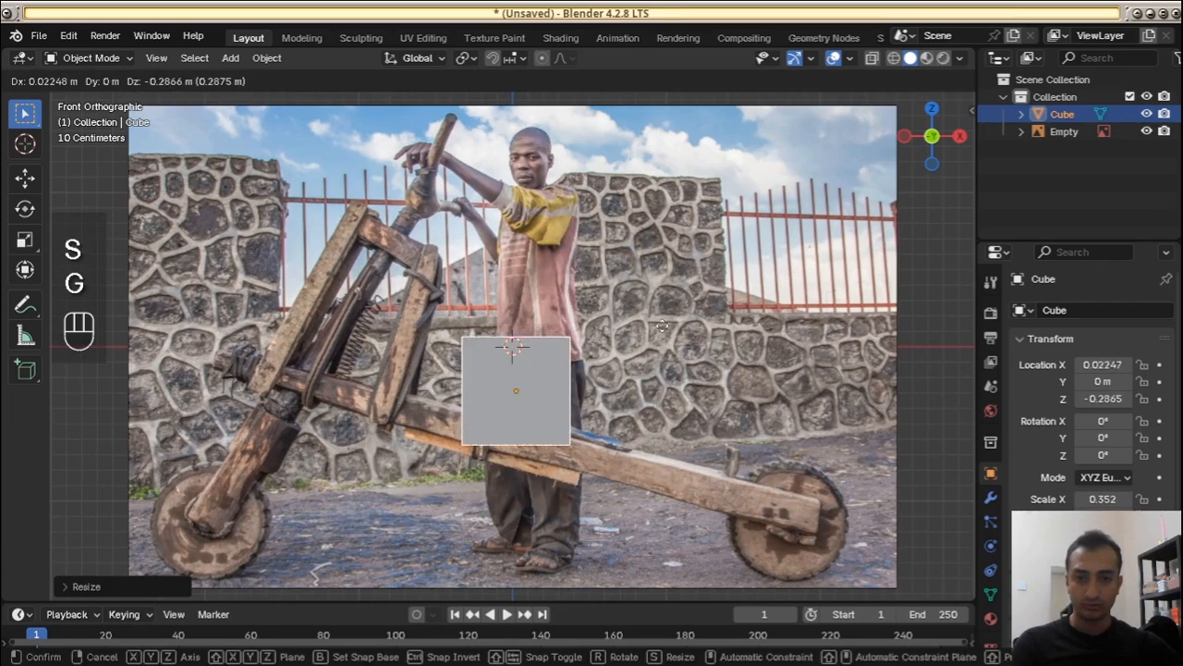
pyautogui.click(658, 362)
pyautogui.press('s')
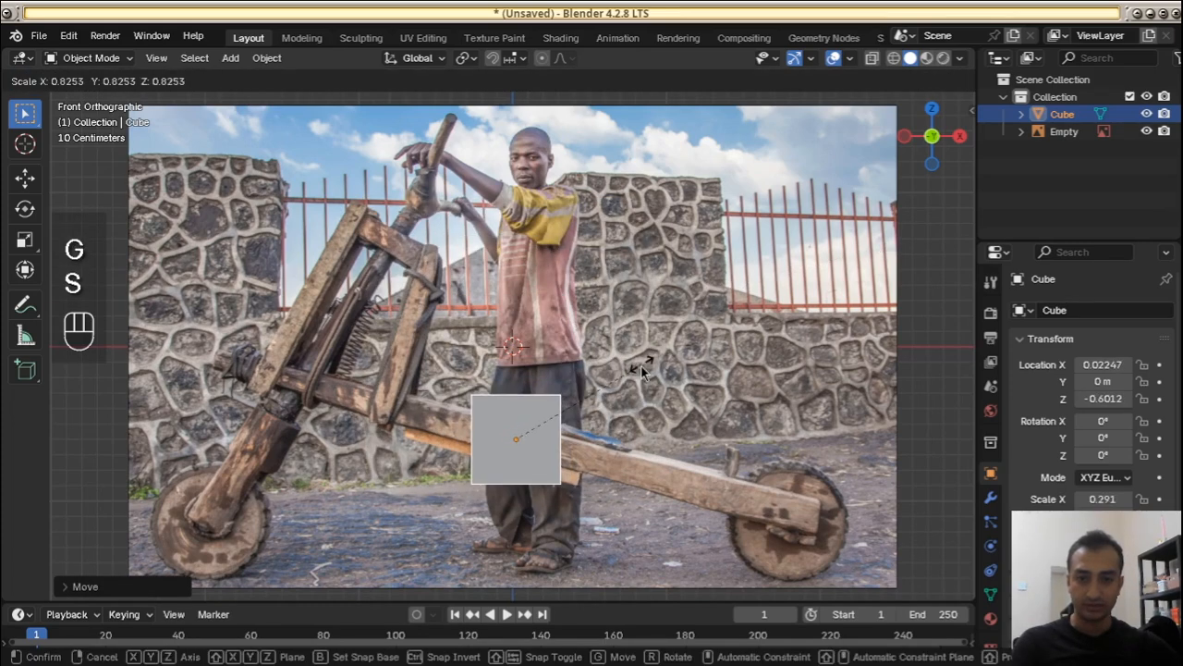
pyautogui.click(643, 374)
# Stretch the cube along X to a scale of about 1.87 and flatten it along Z to about 0.38 of its height
pyautogui.press('s')
pyautogui.press('s')
pyautogui.press('x')
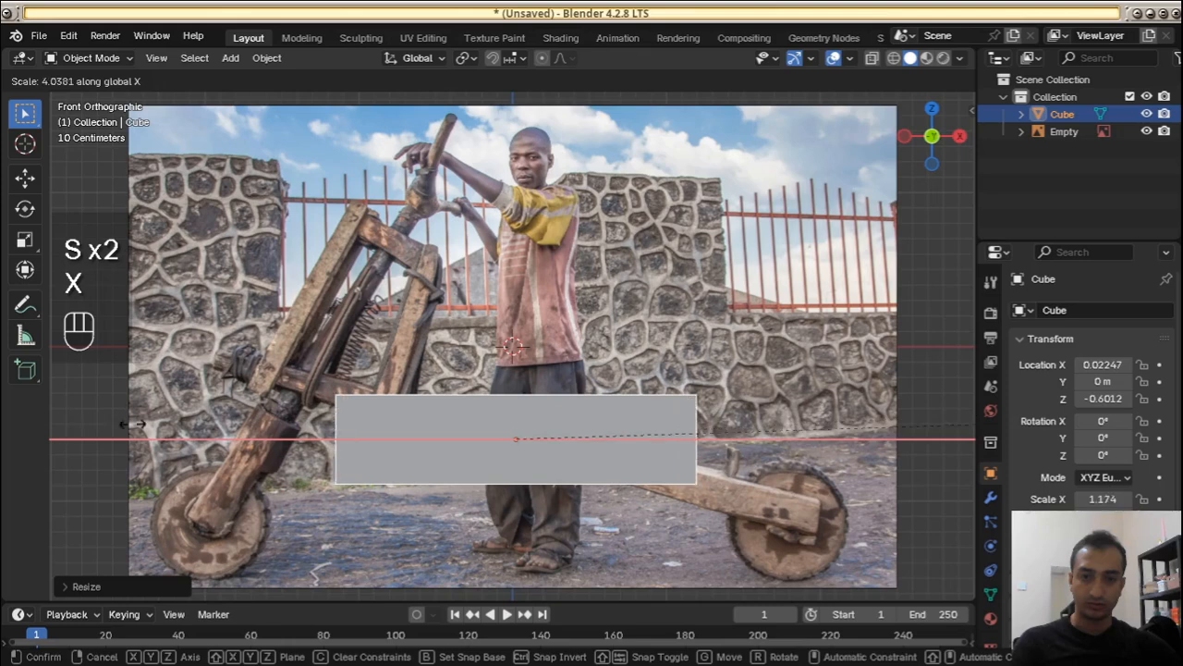
pyautogui.click(420, 433)
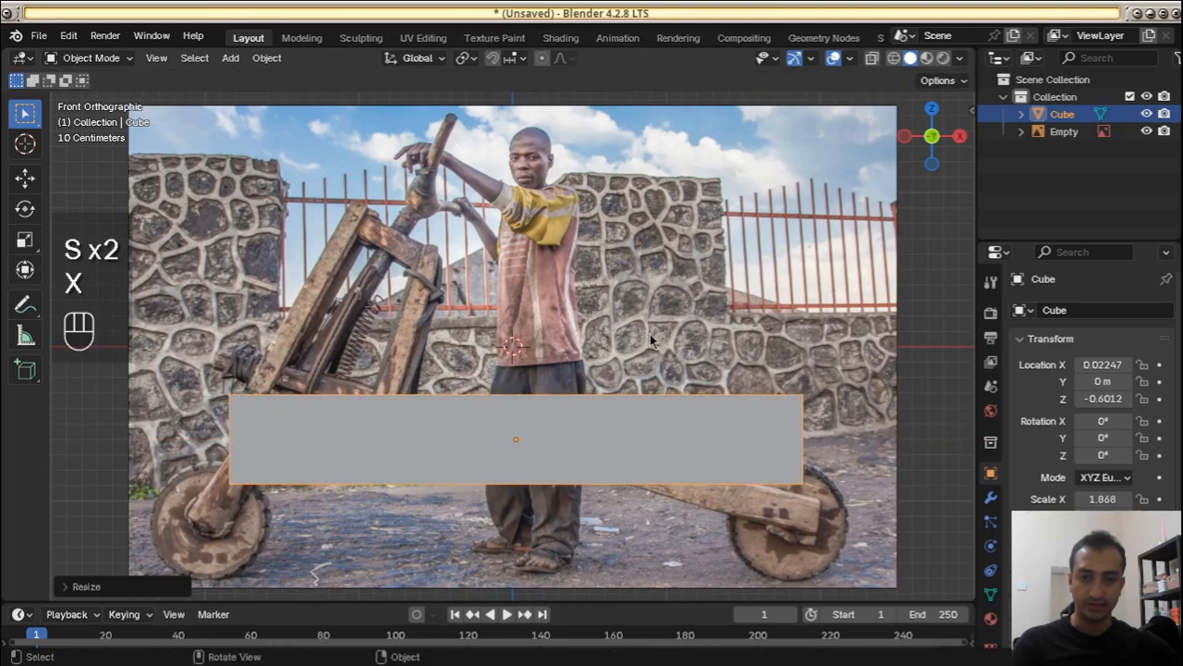
pyautogui.press('s')
pyautogui.press('z')
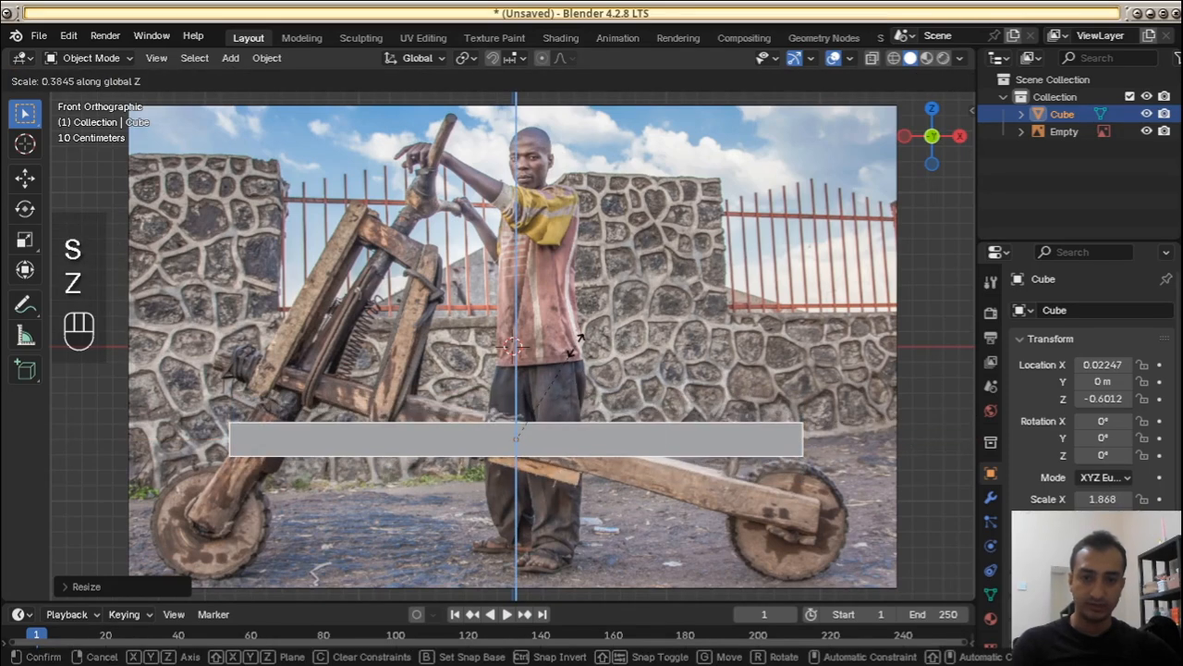
pyautogui.click(747, 310)
# Rotate the beam about 14.7° about Y to match the photo's slope and nudge it to about X 0.022 m, Z -0.603 m
pyautogui.press('r')
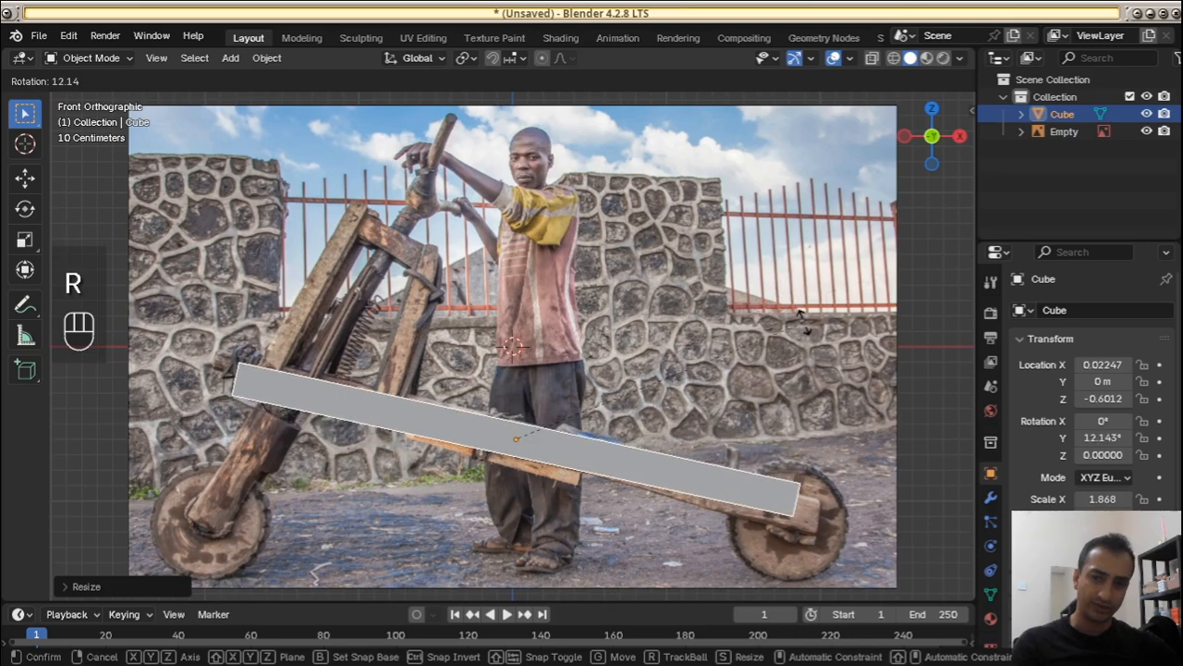
pyautogui.click(759, 419)
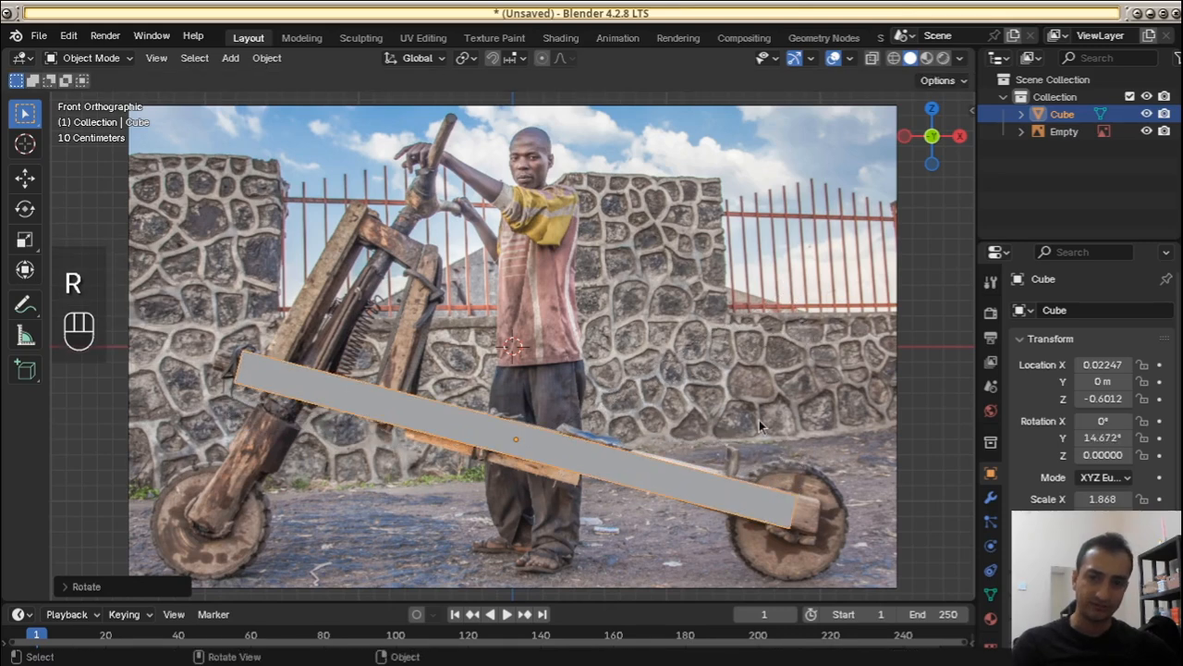
pyautogui.press('g')
pyautogui.click(757, 421)
# Lengthen the beam along its local X axis to a scale of about 2.02 so it spans the whole plank in the photo
pyautogui.press('s')
pyautogui.press('z')
pyautogui.press('z')
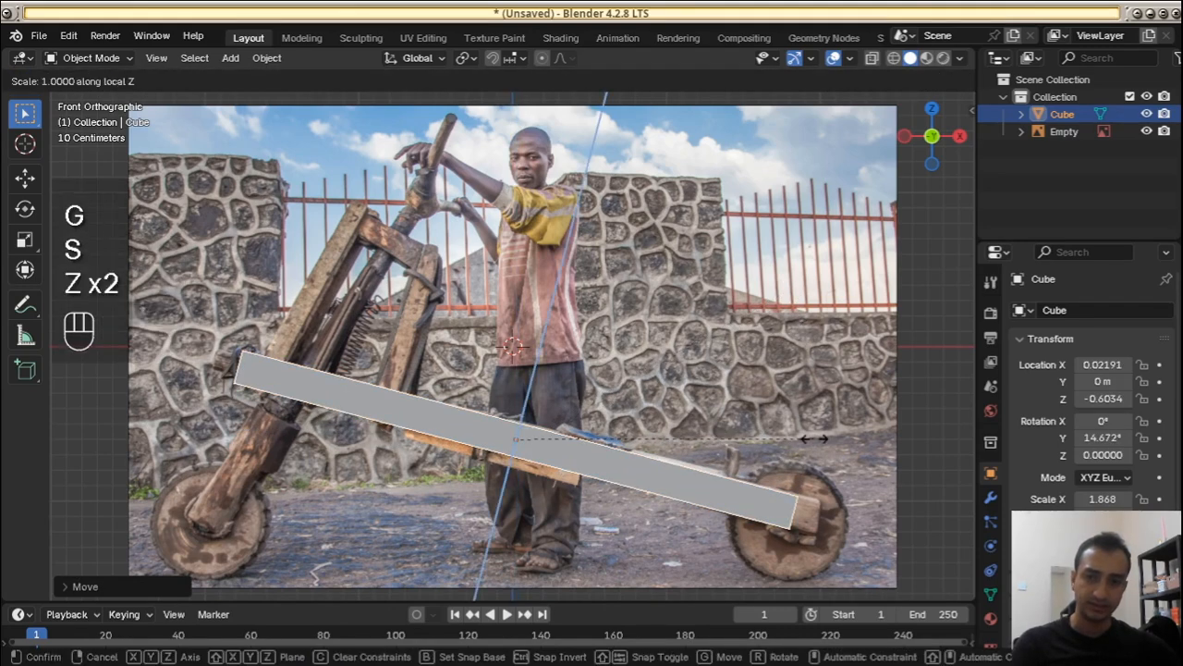
pyautogui.press('x')
pyautogui.press('x')
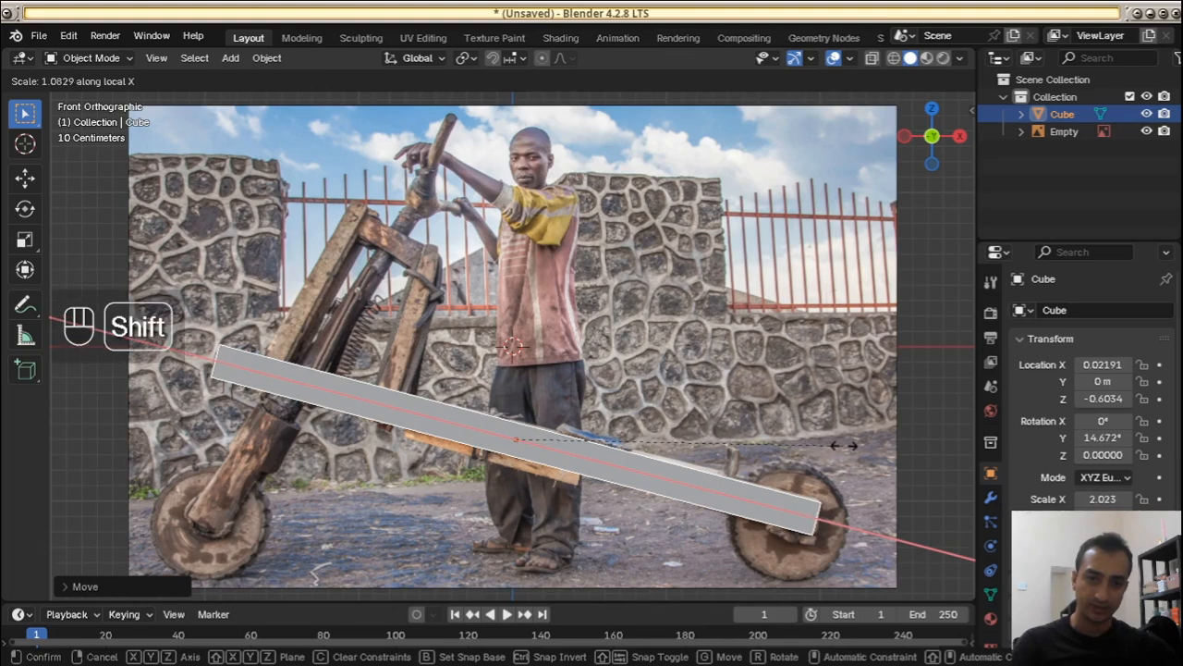
pyautogui.keyDown('shift'); pyautogui.click(840, 449); pyautogui.keyUp('shift')
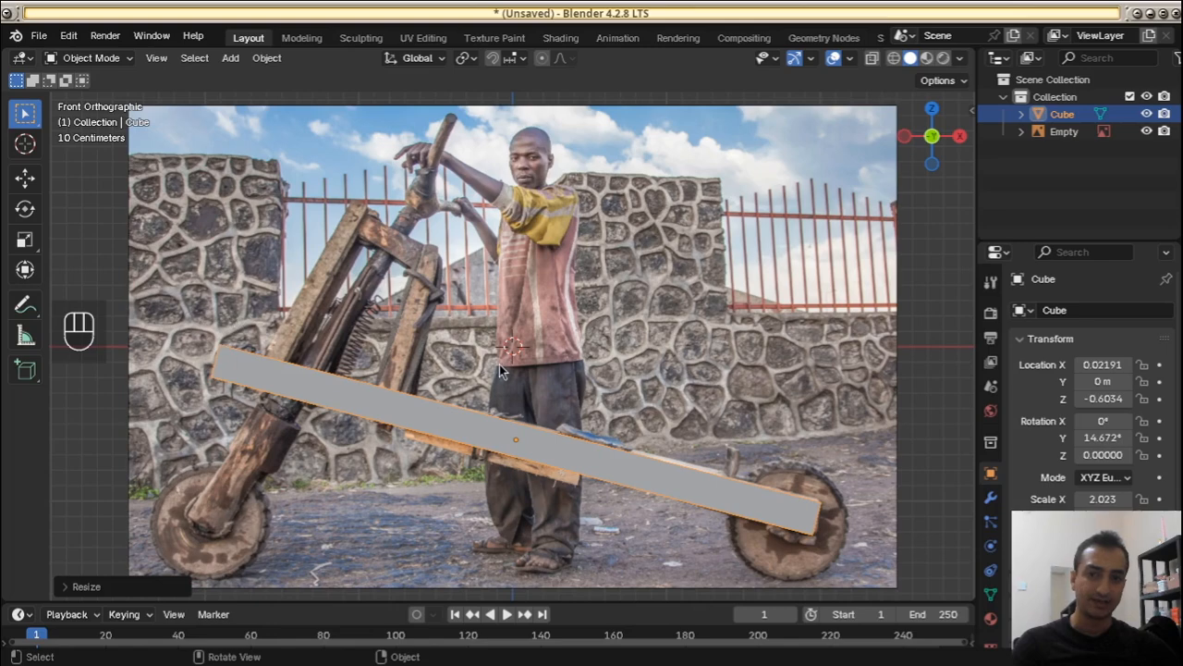
# Narrow the beam along its local Y axis to about 0.57 of its width
pyautogui.moveTo(499, 365); pyautogui.dragTo(522, 353, button='middle')
pyautogui.press('s')
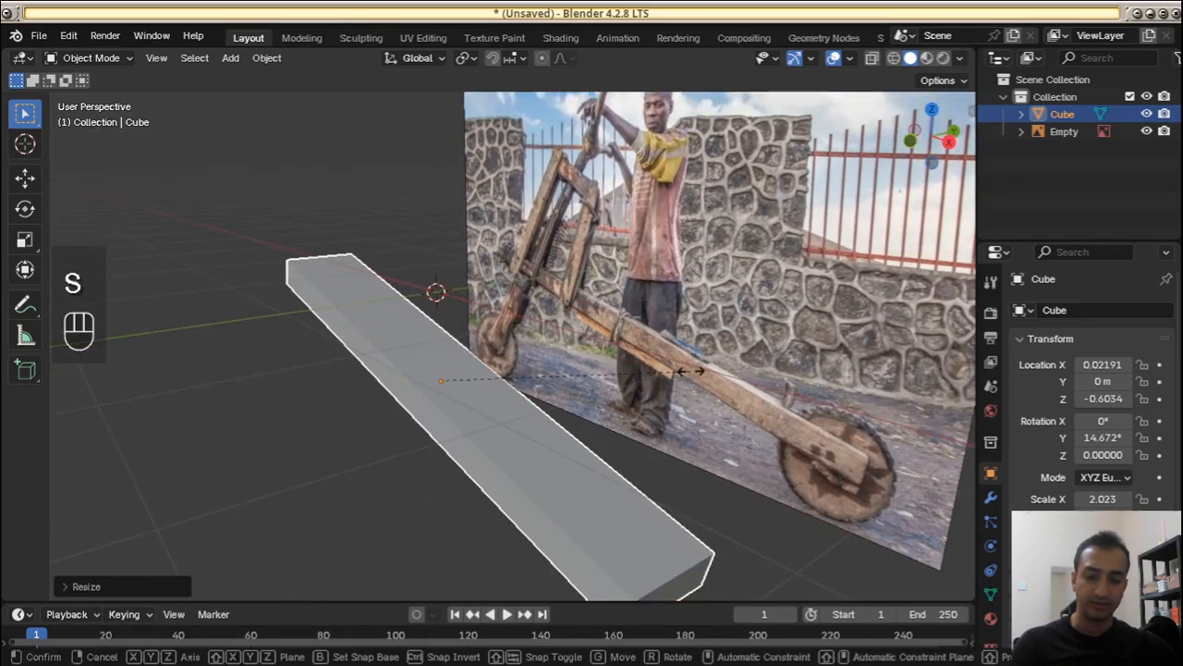
pyautogui.press('y')
pyautogui.press('y')
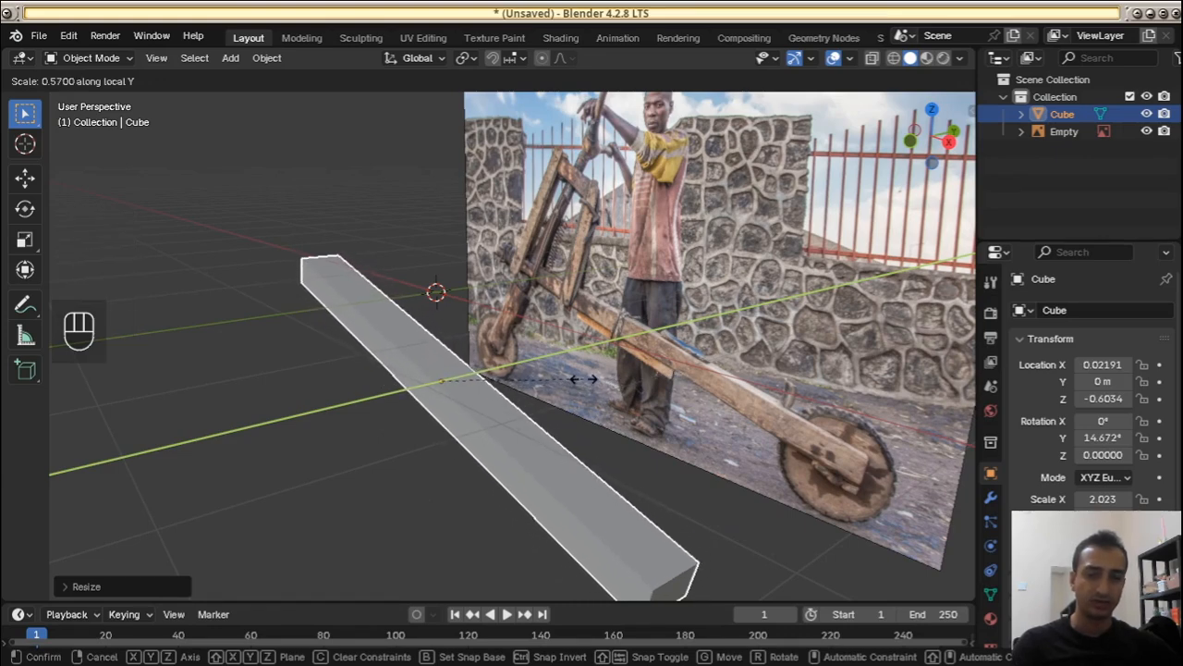
pyautogui.click(583, 379)
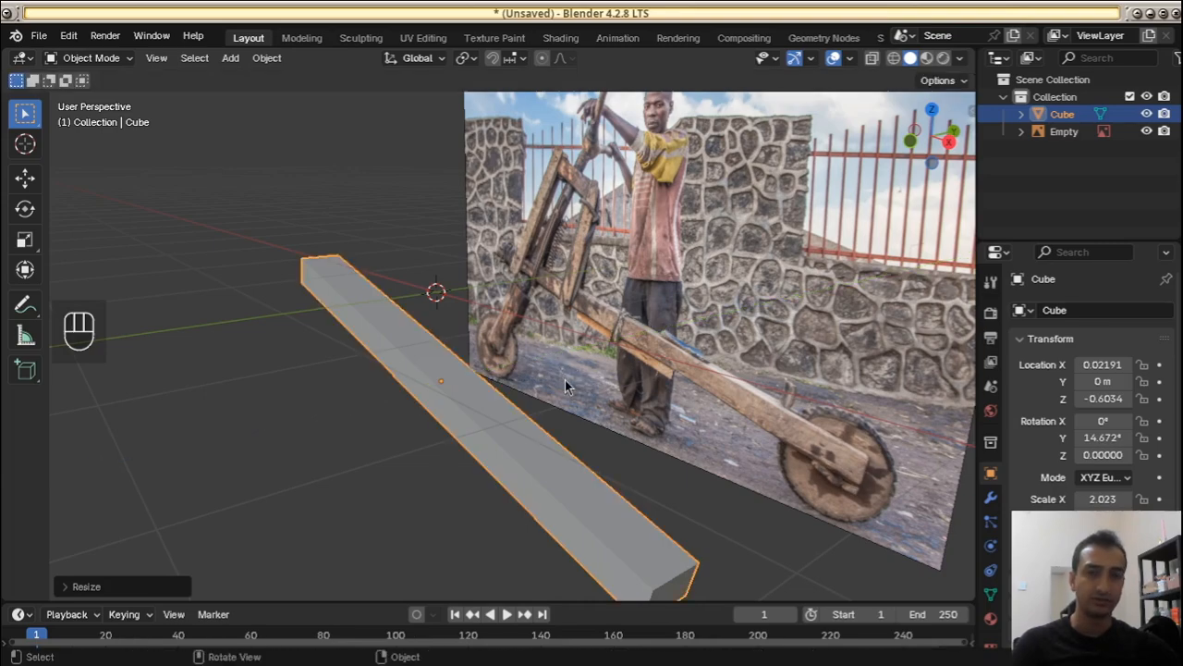
# Switch the viewport's solid shading to MatCap lighting with the reddish-brown clay sphere
pyautogui.moveTo(565, 380); pyautogui.dragTo(663, 383, button='middle')
pyautogui.moveTo(543, 339); pyautogui.dragTo(513, 301, button='middle')
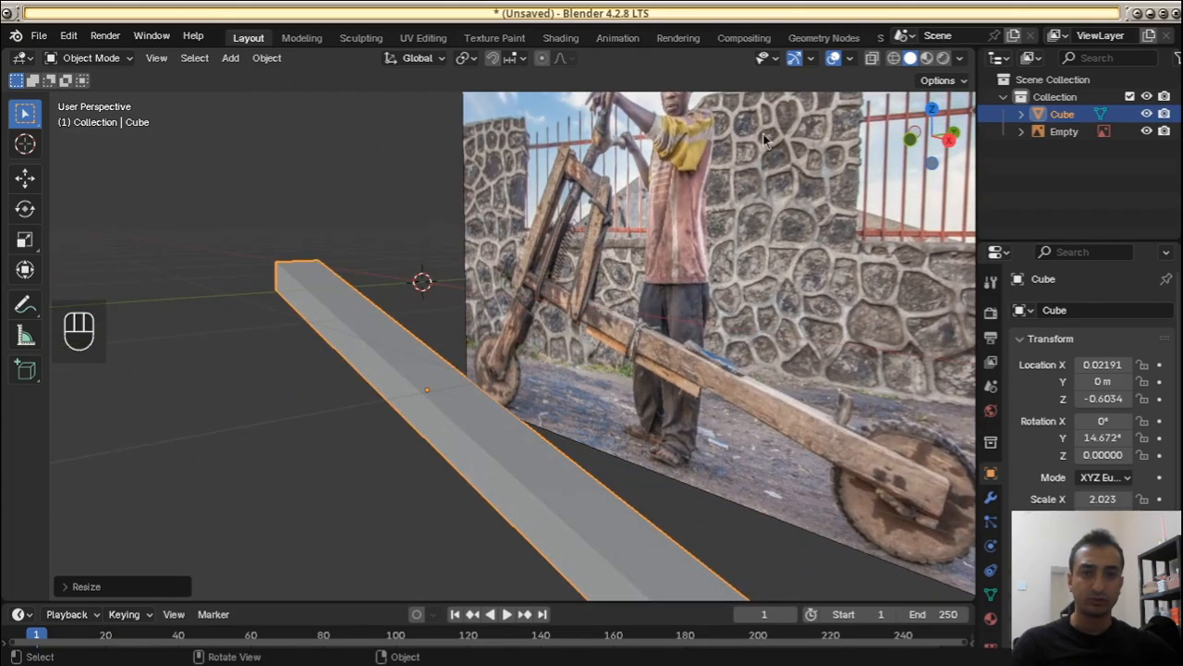
pyautogui.moveTo(804, 178); pyautogui.dragTo(924, 102, button='middle')
pyautogui.click(959, 58)
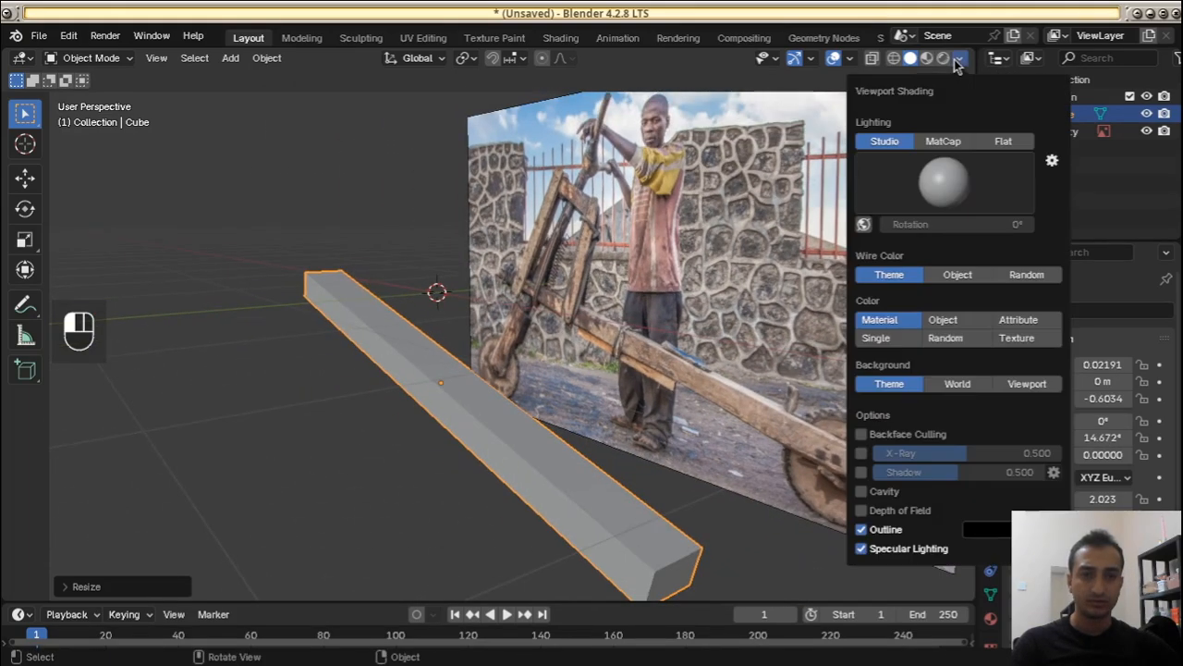
pyautogui.click(942, 141)
pyautogui.click(944, 180)
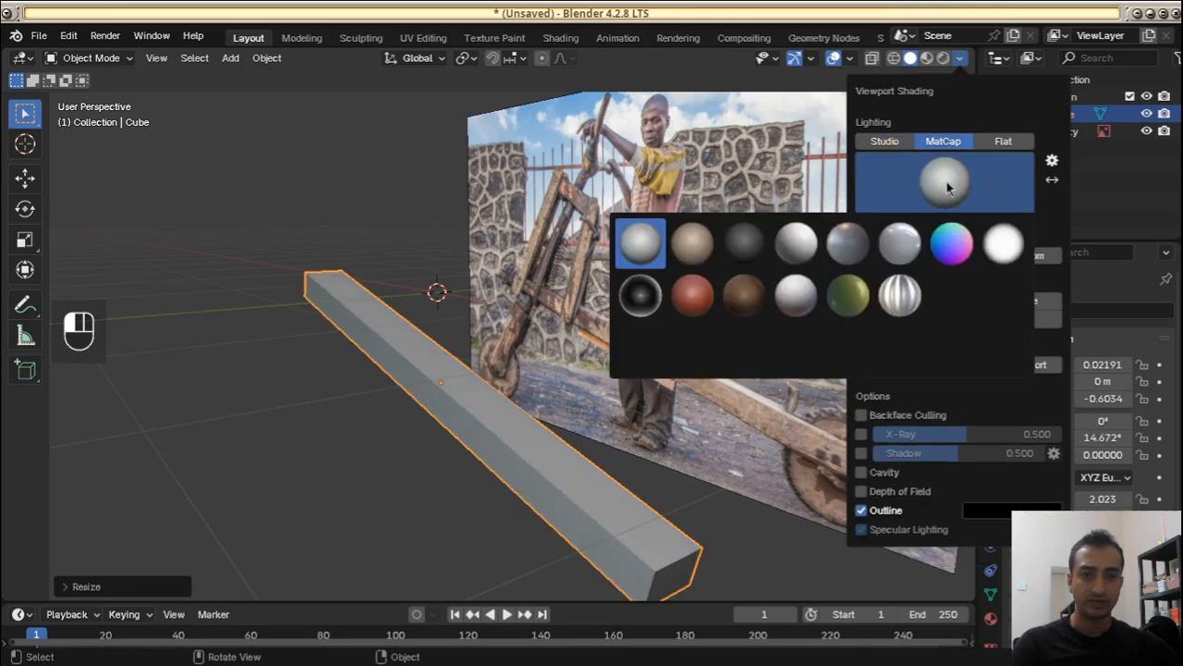
pyautogui.click(704, 294)
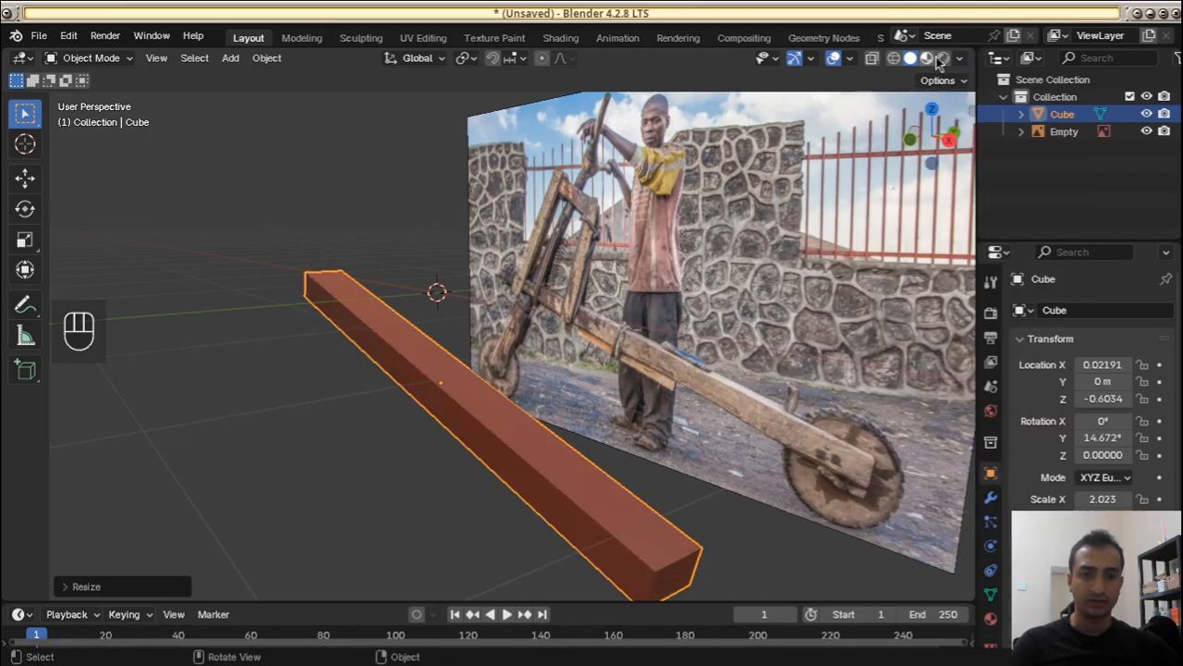
pyautogui.click(960, 59)
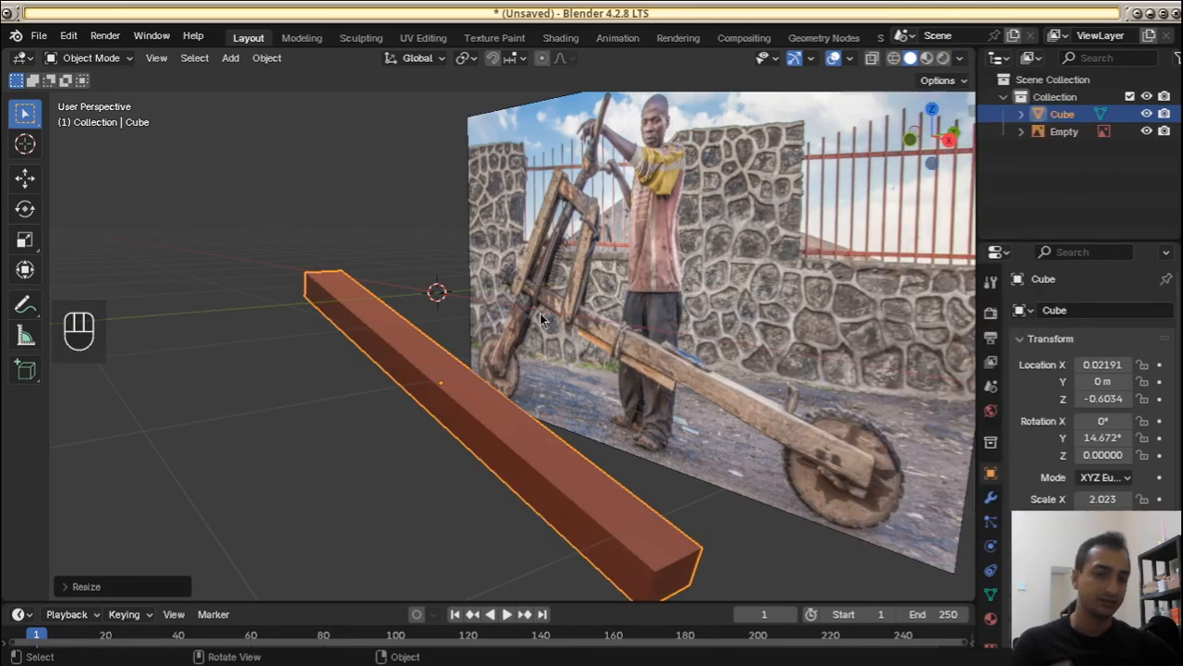
# In front view, turn on X-ray so the photo shows through the beam, and reselect the beam
pyautogui.moveTo(540, 397); pyautogui.dragTo(633, 338, button='middle')
pyautogui.press('KP_1')
pyautogui.scroll(1, 638, 332)
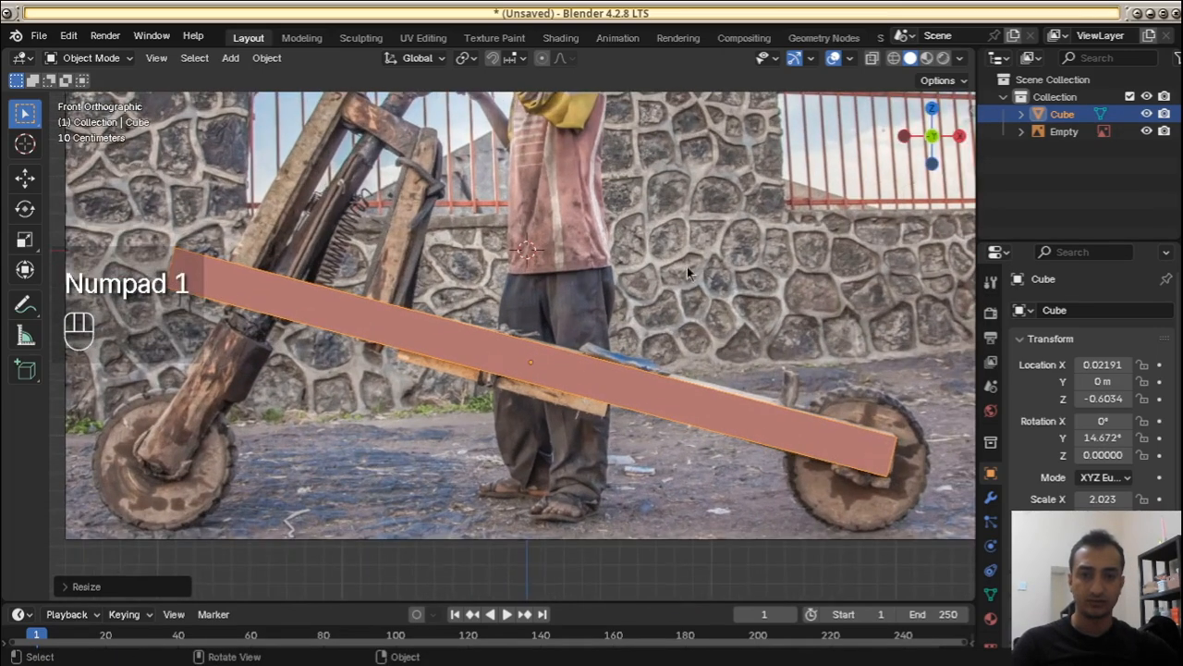
pyautogui.click(871, 59)
pyautogui.click(625, 391)
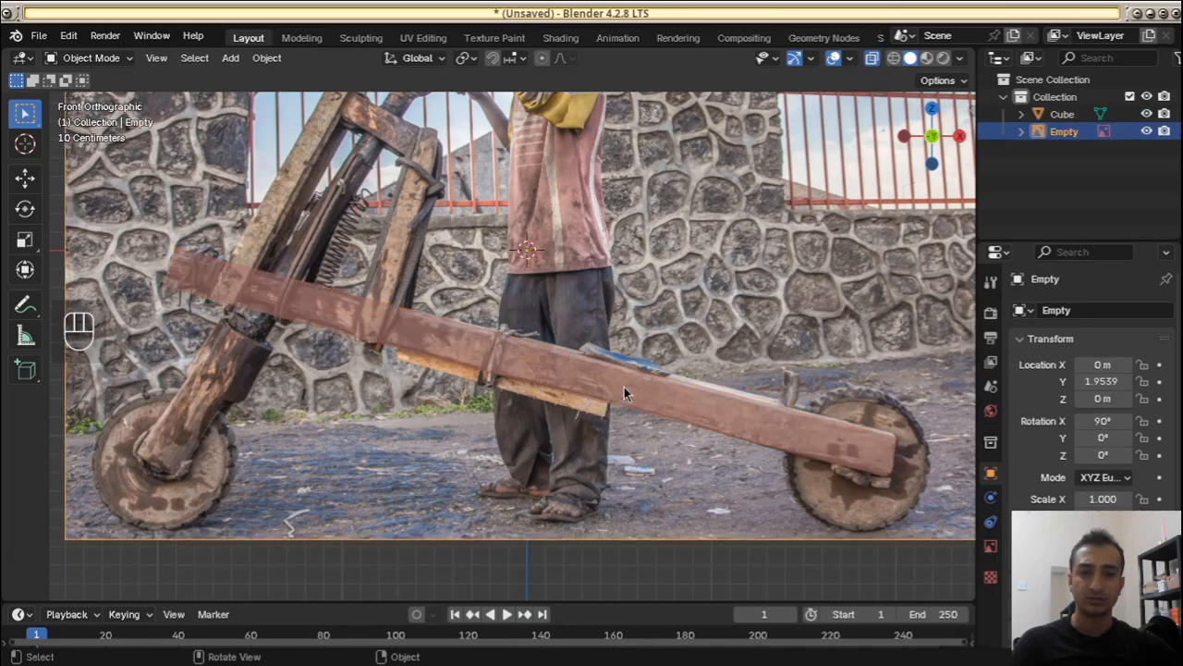
pyautogui.moveTo(690, 362); pyautogui.dragTo(592, 379, button='middle')
pyautogui.click(611, 406)
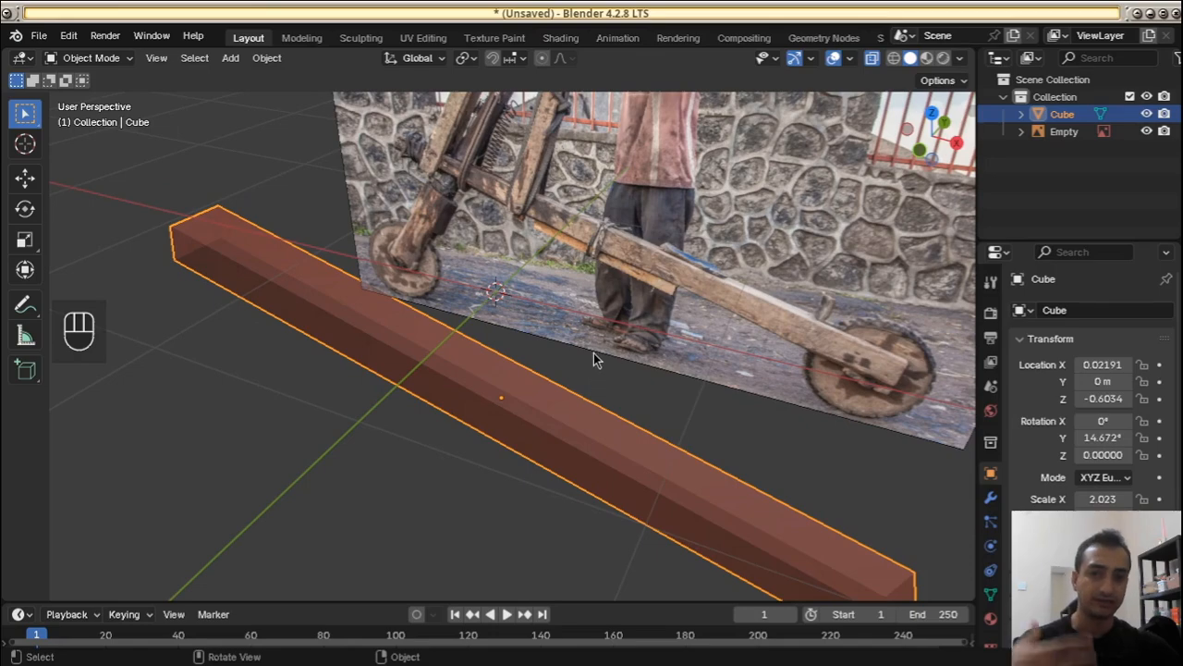
pyautogui.press('KP_1')
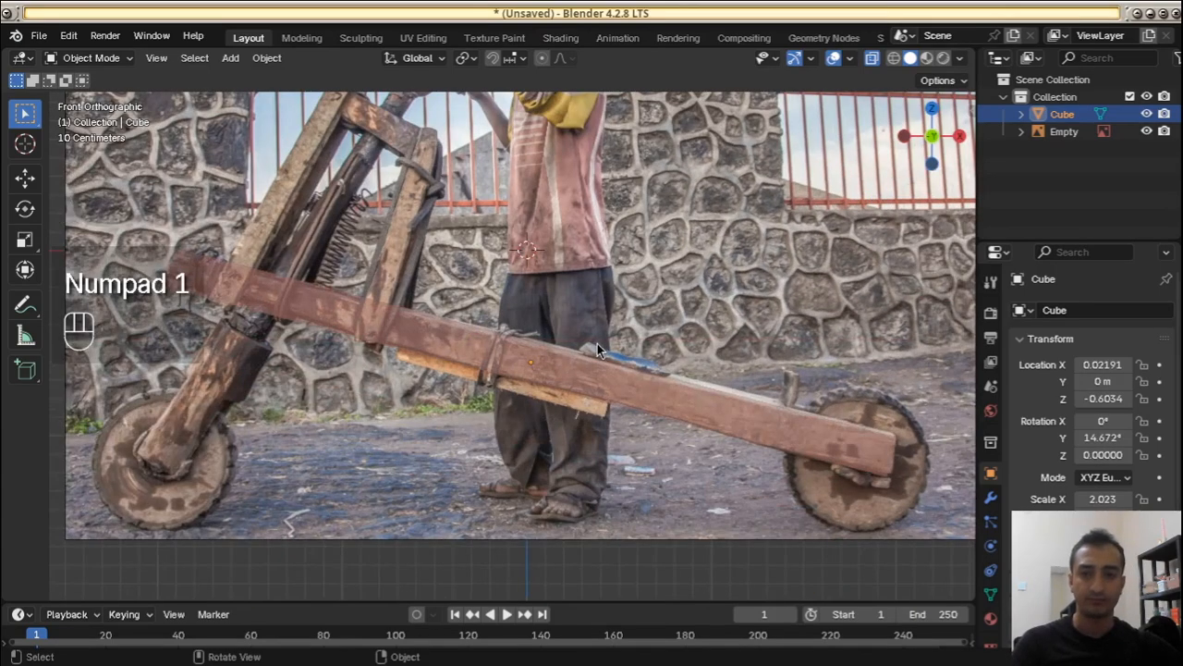
pyautogui.scroll(1, 597, 344)
pyautogui.click(560, 374)
pyautogui.click(455, 341)
# Enter Edit Mode on the beam and select all vertices of its front end, above the front wheel
pyautogui.keyDown('shift'); pyautogui.moveTo(499, 411); pyautogui.dragTo(814, 526, button='middle'); pyautogui.keyUp('shift')
pyautogui.keyDown('shift'); pyautogui.moveTo(740, 482); pyautogui.dragTo(738, 429, button='middle'); pyautogui.keyUp('shift')
pyautogui.keyDown('shift'); pyautogui.moveTo(575, 368); pyautogui.dragTo(501, 314, button='middle'); pyautogui.keyUp('shift')
pyautogui.scroll(4, 501, 313)
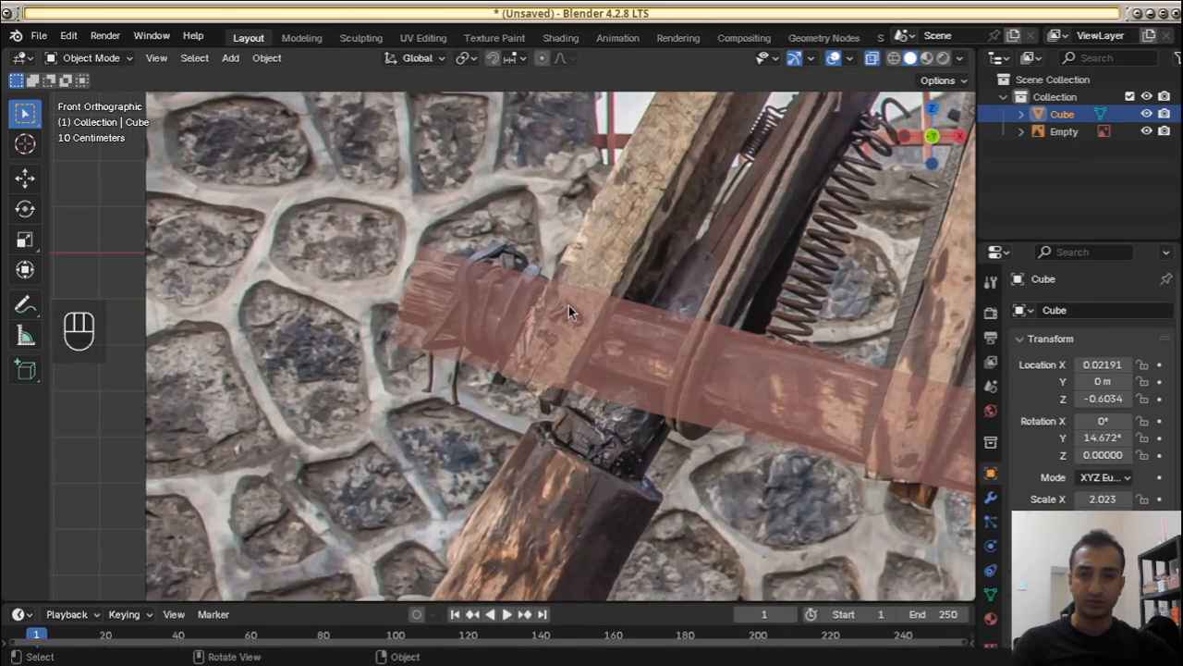
pyautogui.press('Tab')
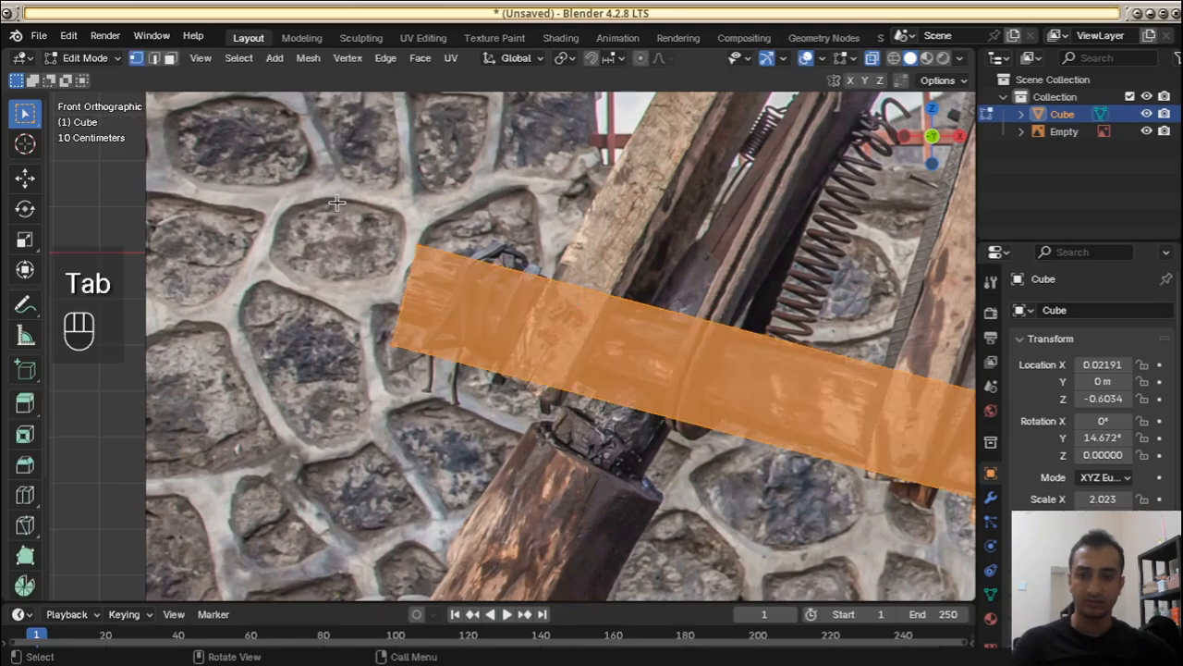
pyautogui.moveTo(336, 202); pyautogui.dragTo(513, 490)
pyautogui.moveTo(496, 391); pyautogui.dragTo(566, 439, button='middle')
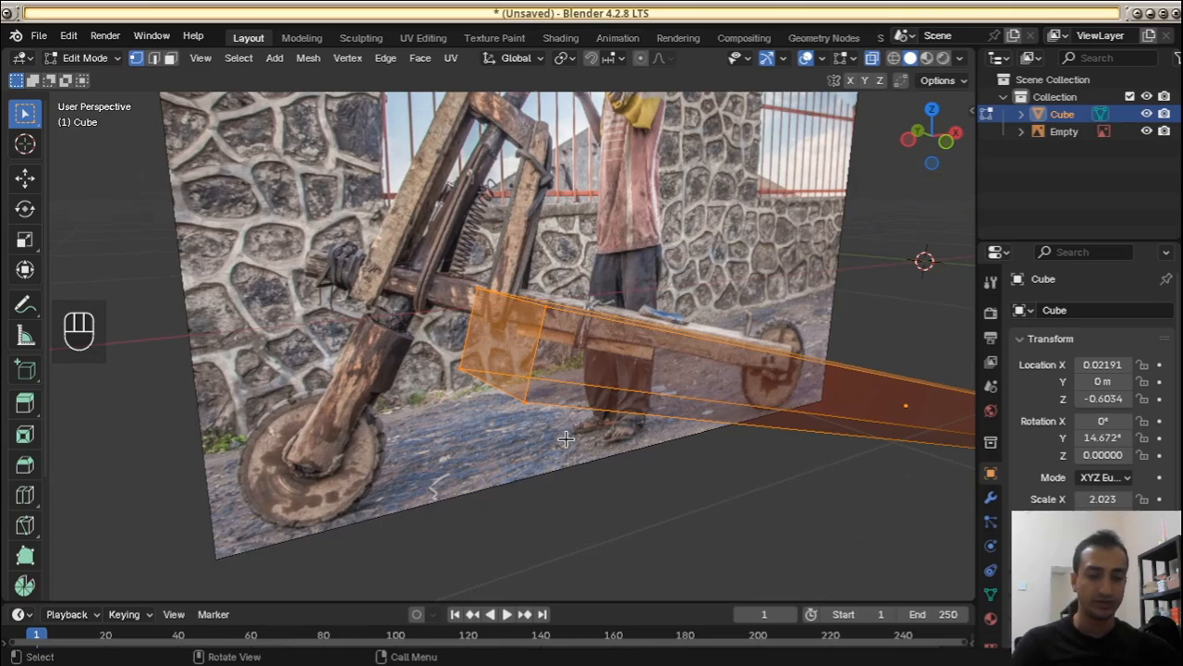
pyautogui.press('KP_1')
pyautogui.scroll(4, 566, 439)
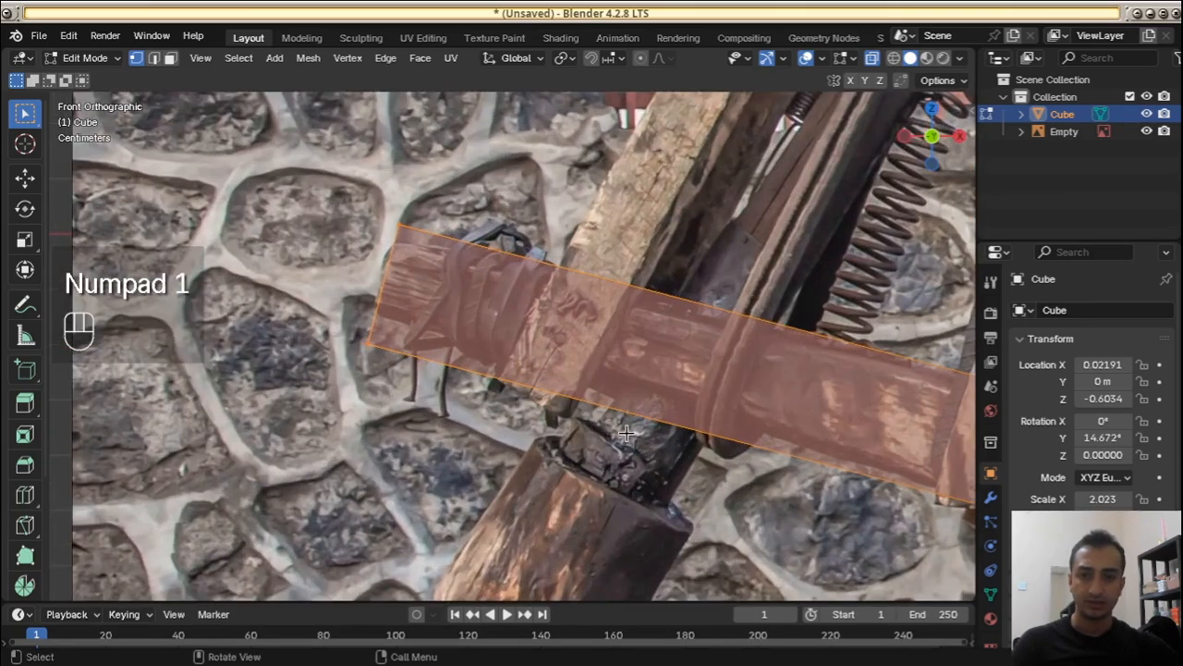
# Taper the beam's front end along local Z and move it about 0.014 m, mostly upward, onto the plank end in the photo
pyautogui.press('s')
pyautogui.press('z')
pyautogui.press('z')
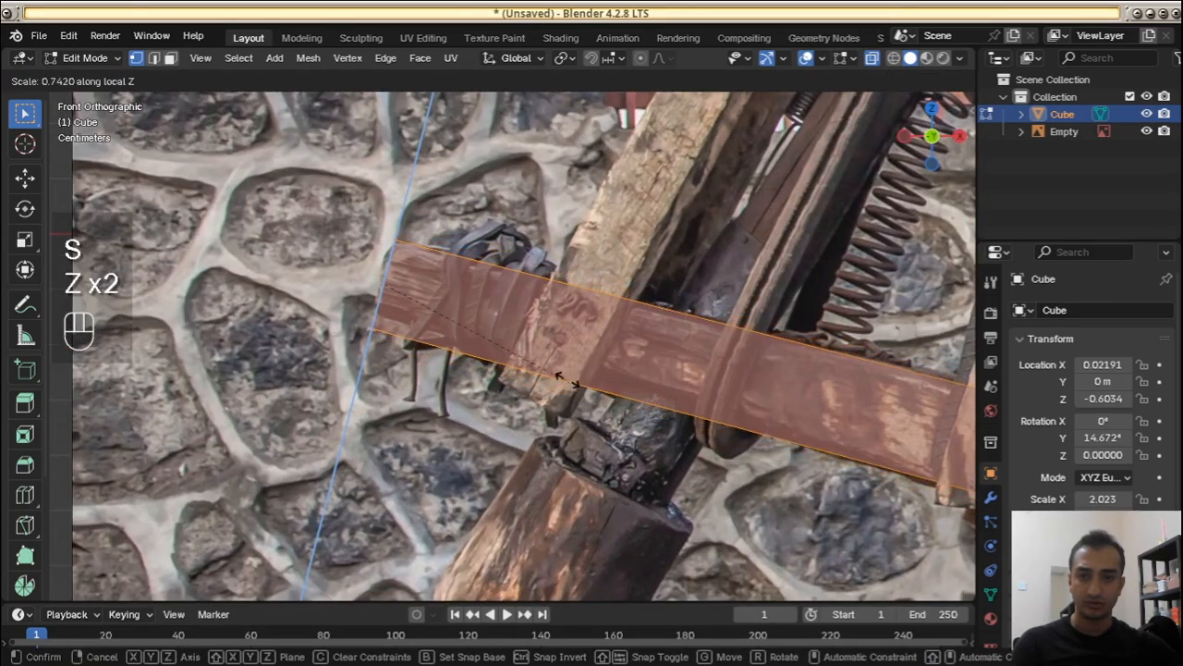
pyautogui.click(564, 368)
pyautogui.press('g')
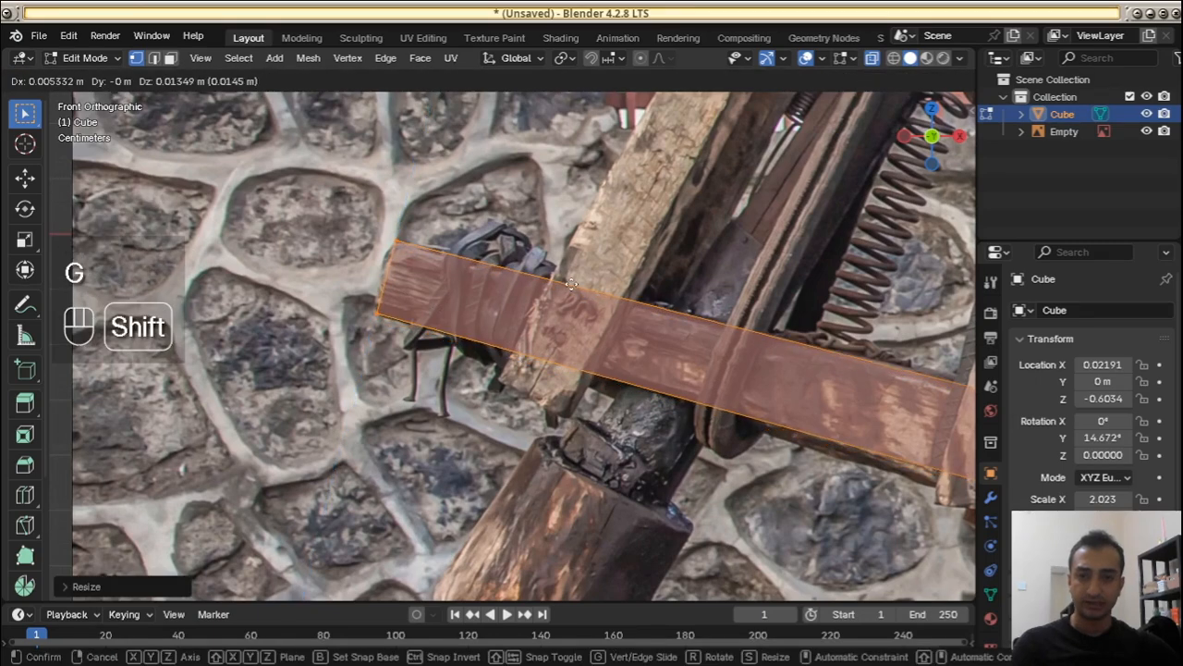
pyautogui.click(571, 285)
# Scale the front end along local Z once more to about 0.95 and nudge it to line up with the plank's edges
pyautogui.press('s')
pyautogui.press('z')
pyautogui.press('z')
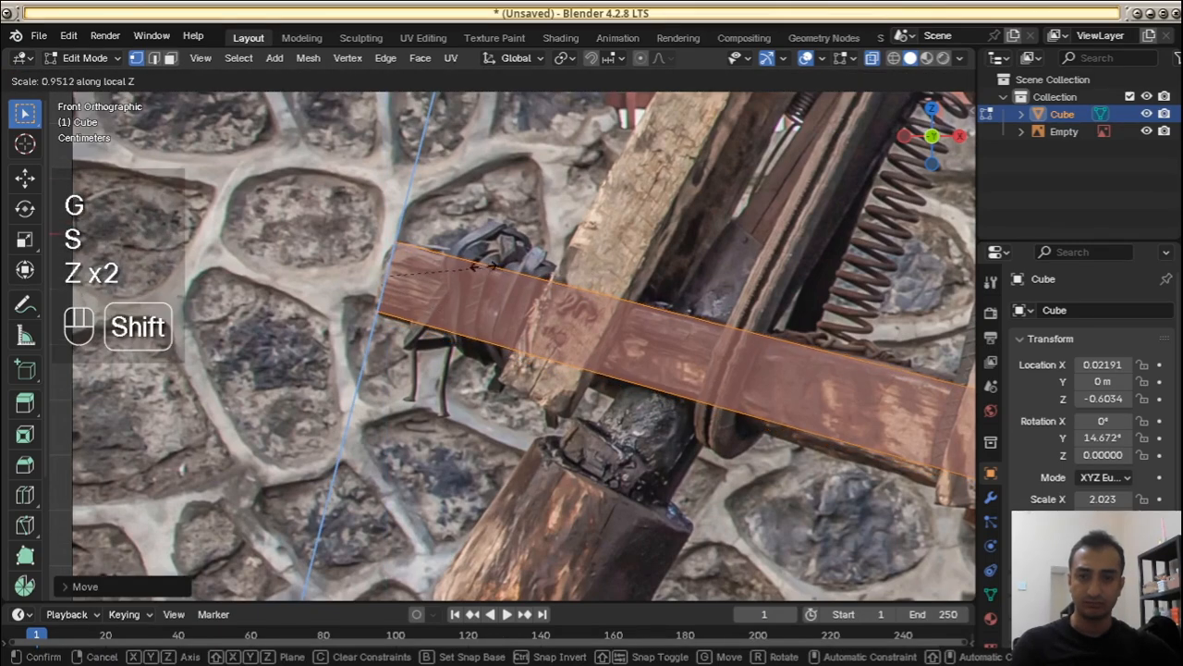
pyautogui.click(490, 277)
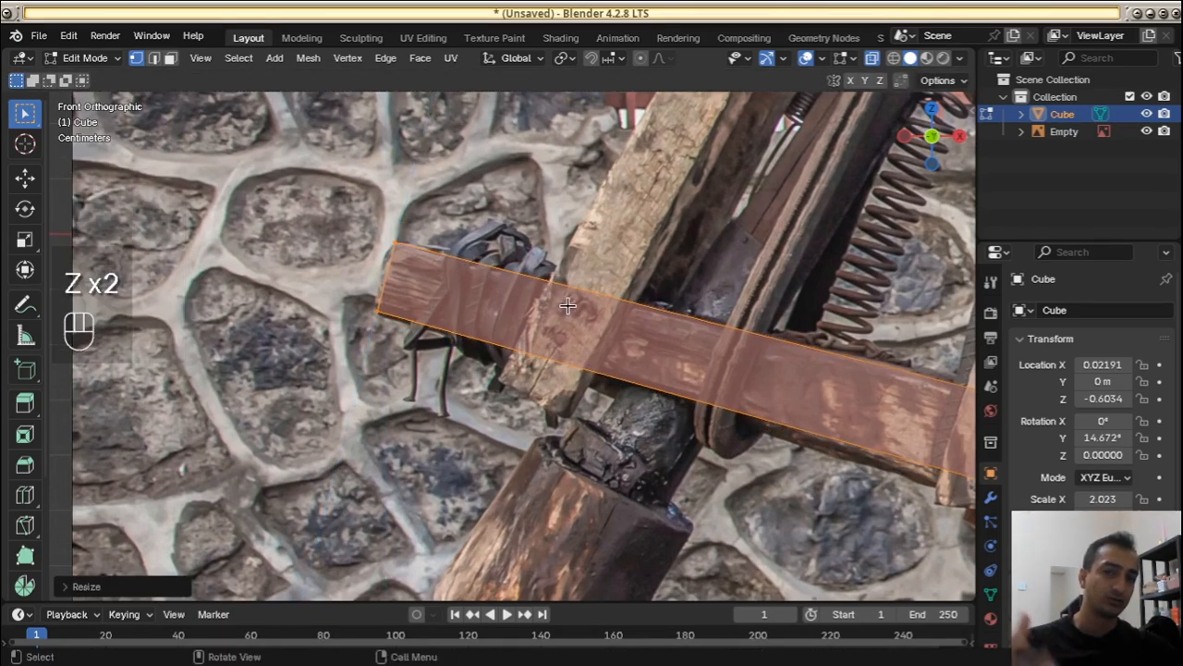
pyautogui.scroll(3, 566, 305)
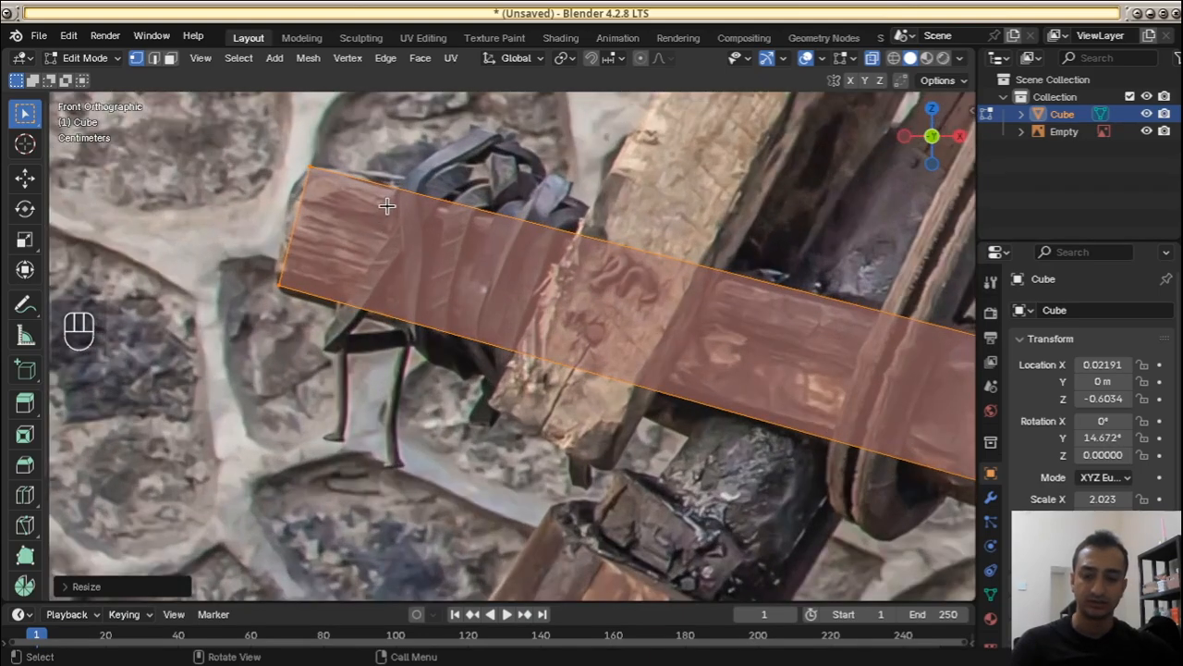
pyautogui.press('g')
pyautogui.click(393, 210)
# Select the beam's rear end vertices over the rear wheel and move its upper corner onto the plank's corner in the photo
pyautogui.scroll(-5, 582, 296)
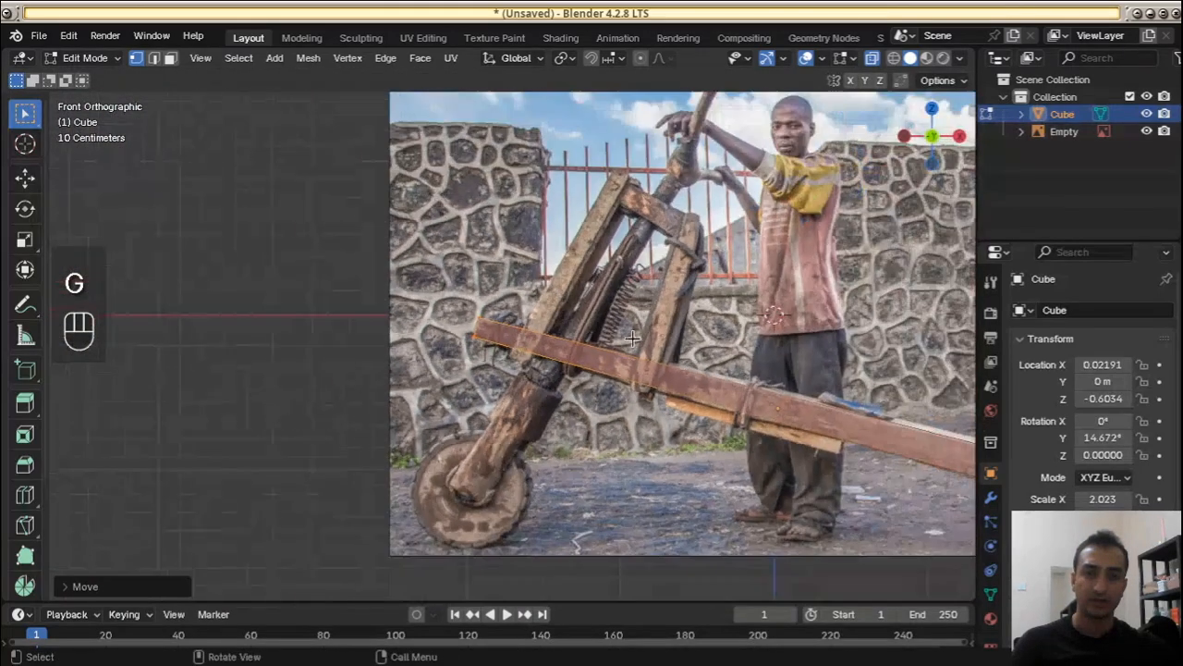
pyautogui.keyDown('shift'); pyautogui.moveTo(631, 339); pyautogui.dragTo(557, 345, button='middle'); pyautogui.keyUp('shift')
pyautogui.scroll(4, 617, 263)
pyautogui.scroll(3, 592, 270)
pyautogui.moveTo(595, 256); pyautogui.dragTo(742, 507)
pyautogui.press('g')
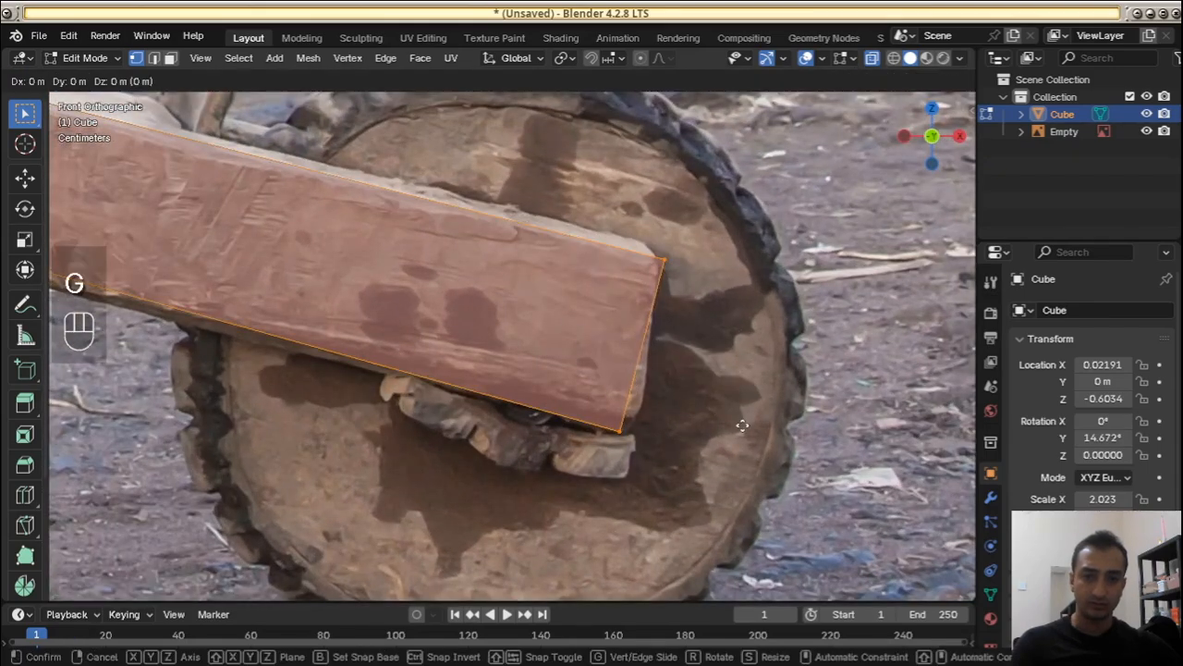
pyautogui.click(730, 428)
pyautogui.press('g')
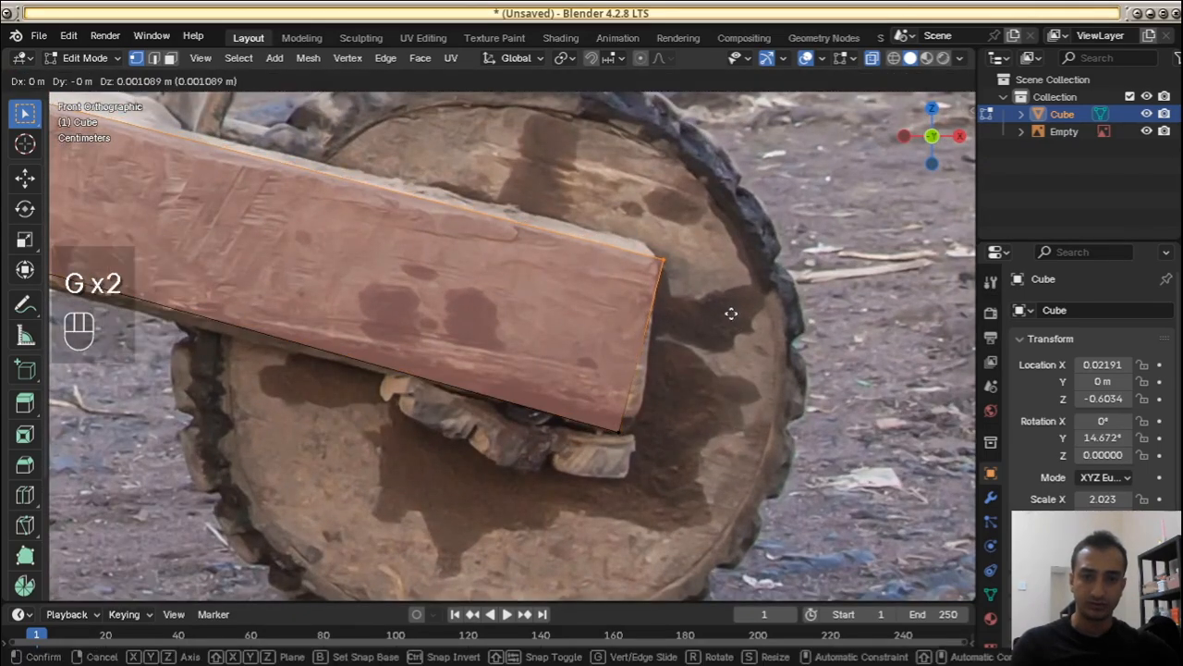
pyautogui.click(562, 391)
# Move the rear end's lower corner about 0.02 m along X, fine-tune the upper corner to the photo, and return to Object Mode
pyautogui.press('g')
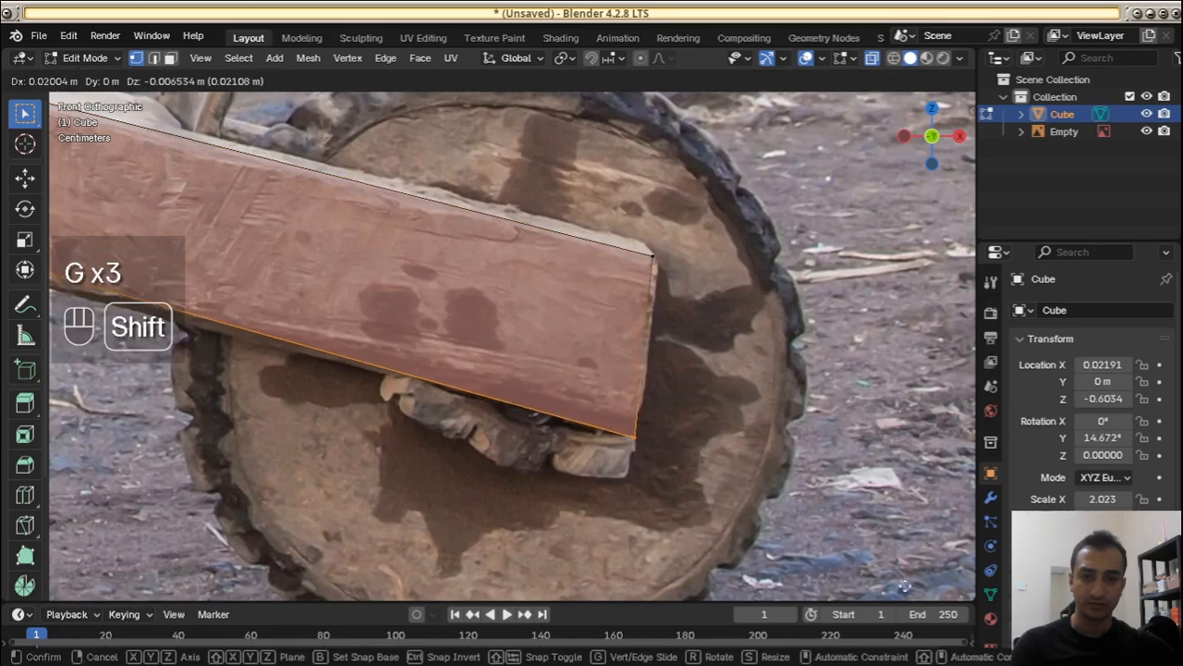
pyautogui.click(700, 293)
pyautogui.press('g')
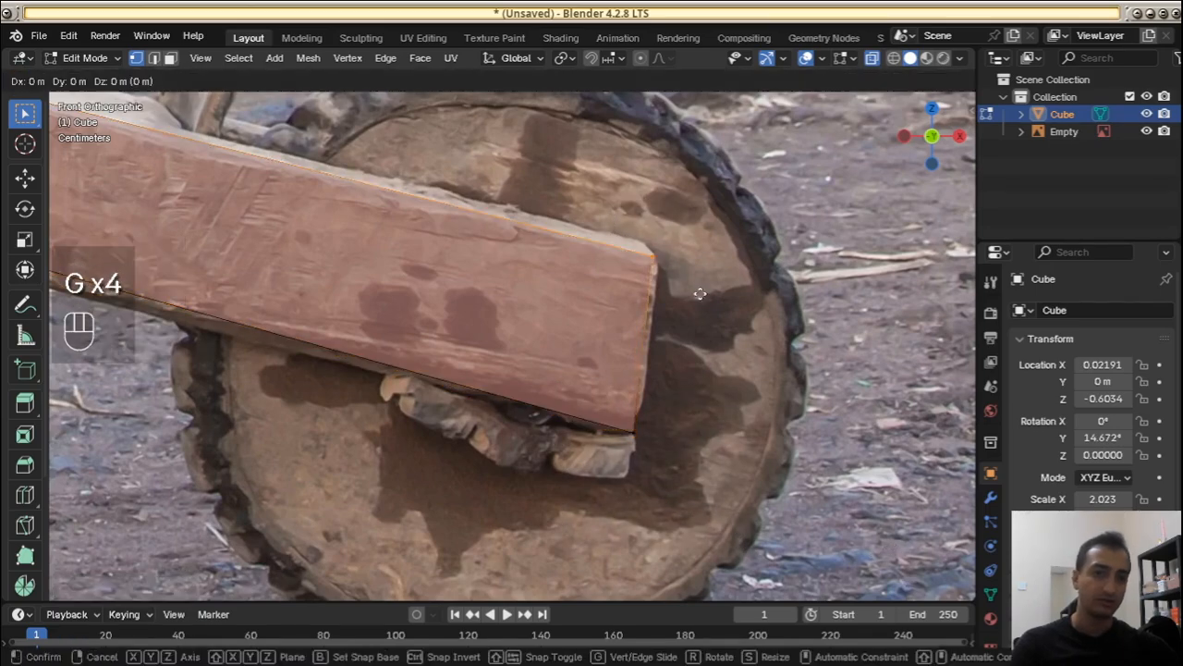
pyautogui.click(713, 331)
pyautogui.press('Tab')
pyautogui.scroll(-3, 712, 333)
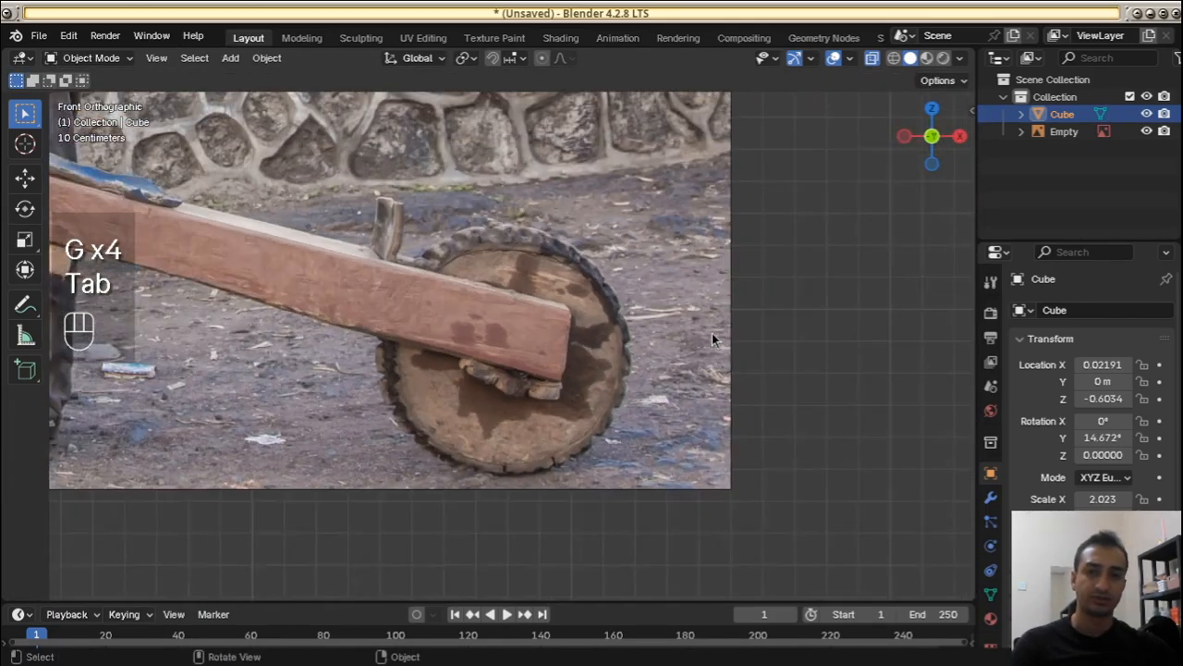
# Turn off X-ray display and examine the solid beam in perspective alongside the reference photo
pyautogui.moveTo(712, 332); pyautogui.dragTo(518, 391, button='middle')
pyautogui.hotkey('alt', 'z')
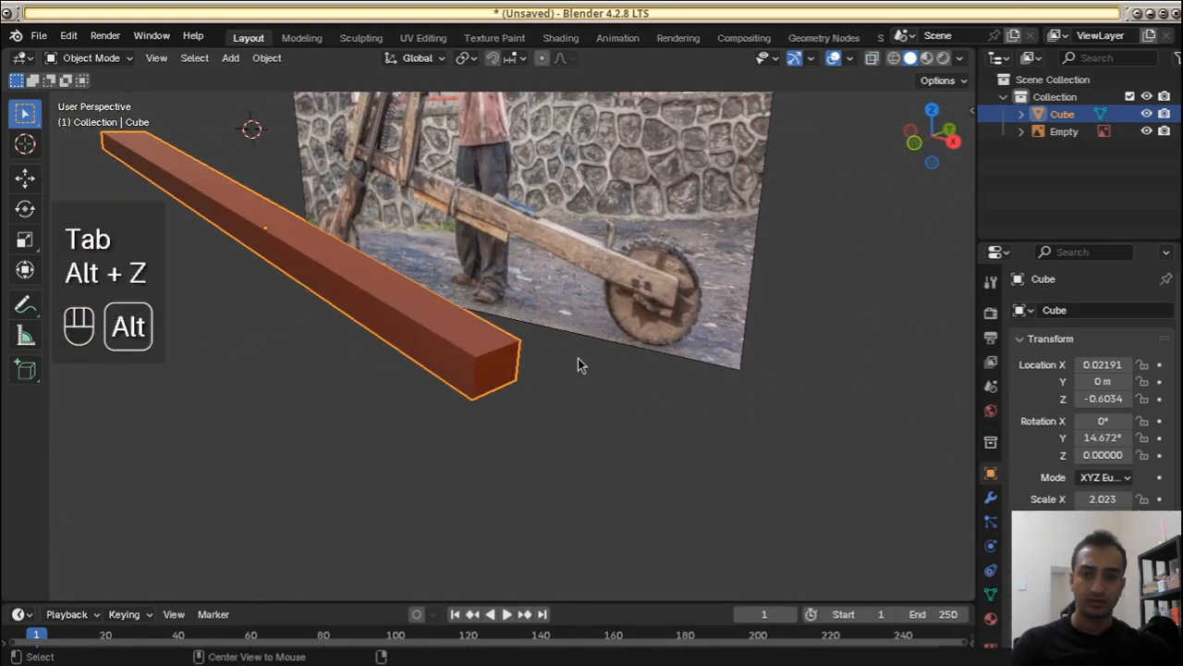
pyautogui.keyDown('shift'); pyautogui.moveTo(578, 358); pyautogui.dragTo(662, 417, button='middle'); pyautogui.keyUp('shift')
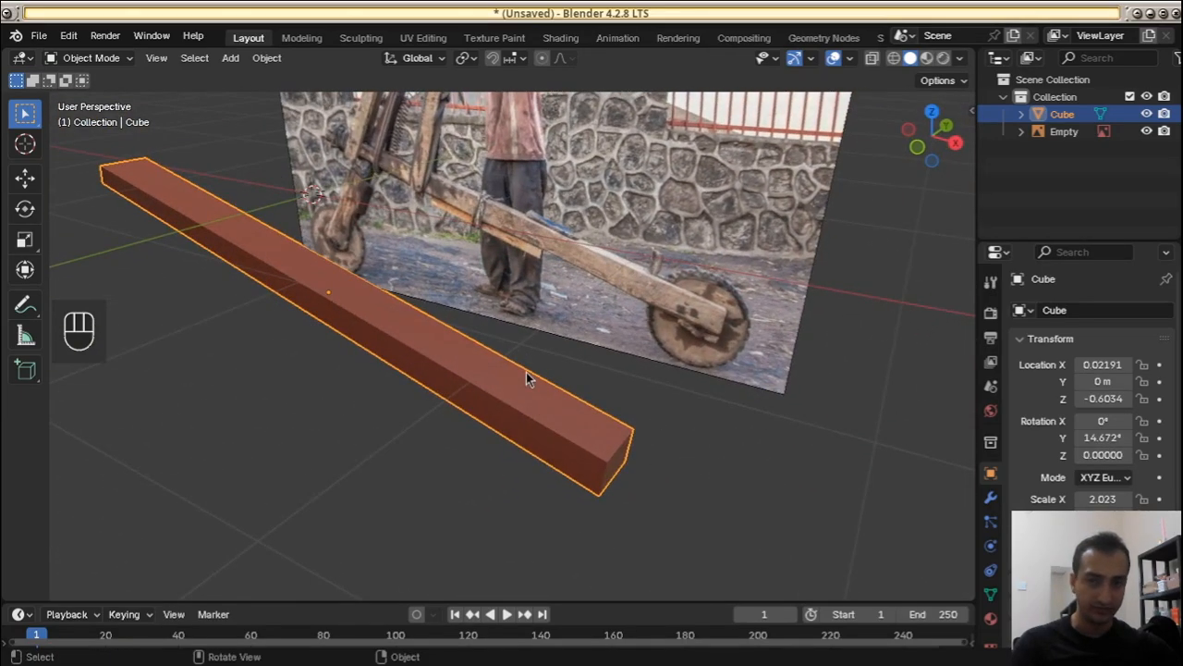
pyautogui.moveTo(526, 373); pyautogui.dragTo(566, 380, button='middle')
pyautogui.keyDown('shift'); pyautogui.moveTo(481, 359); pyautogui.dragTo(639, 410, button='middle'); pyautogui.keyUp('shift')
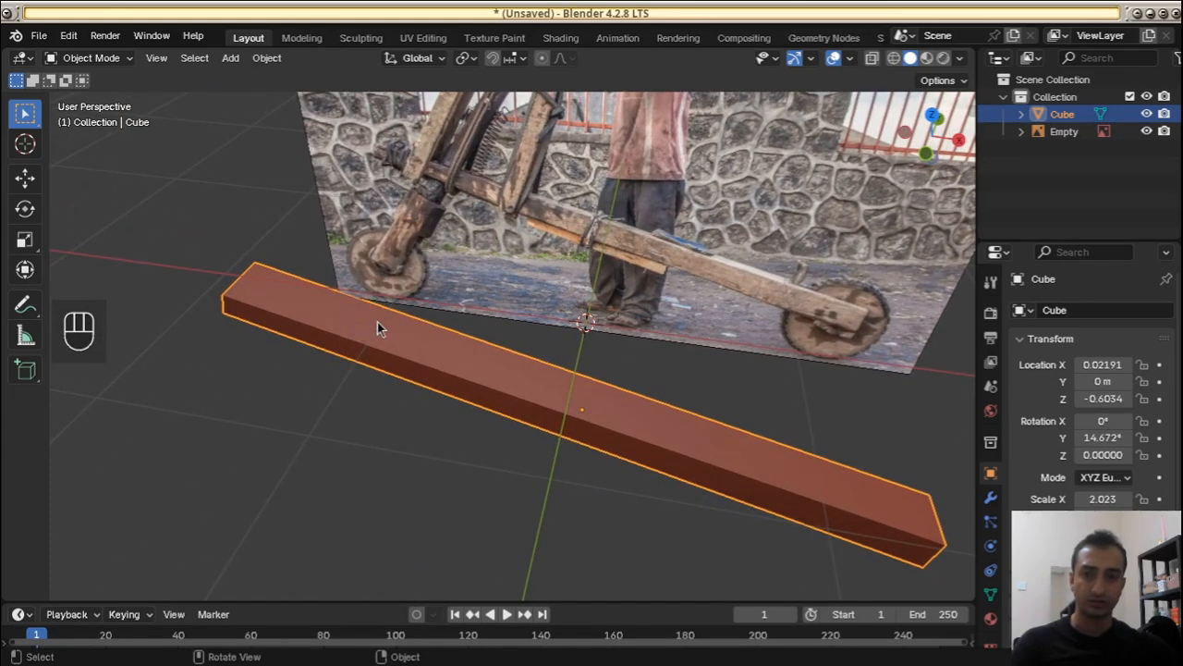
pyautogui.moveTo(419, 254); pyautogui.dragTo(527, 114, button='middle')
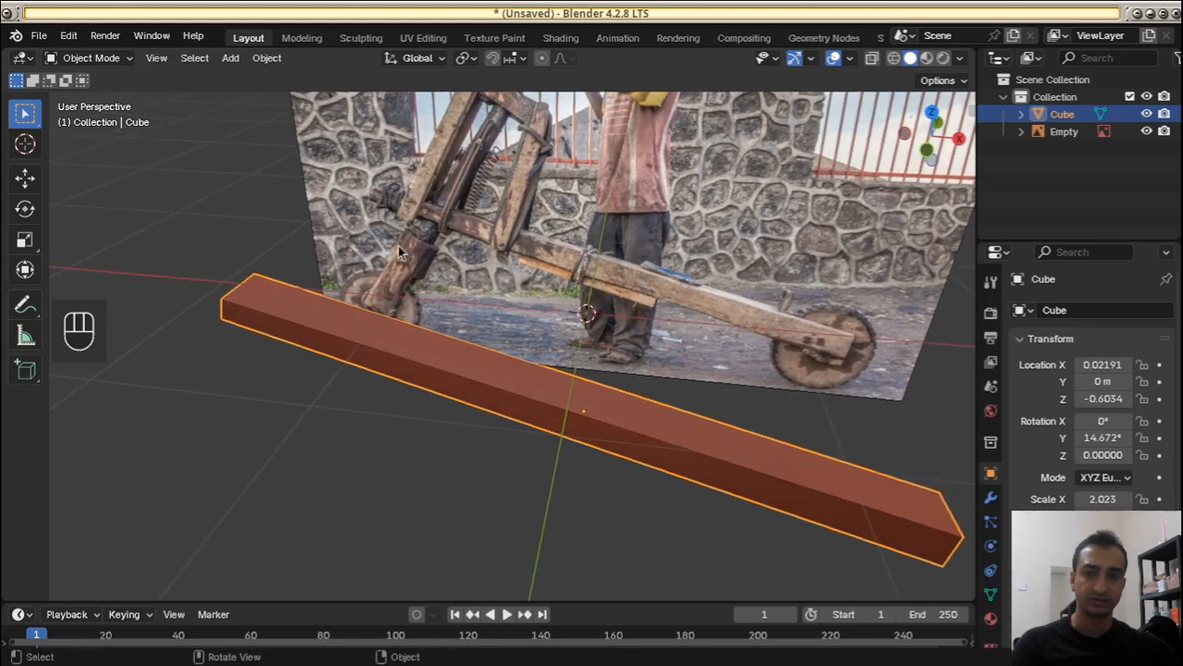
pyautogui.scroll(3, 395, 309)
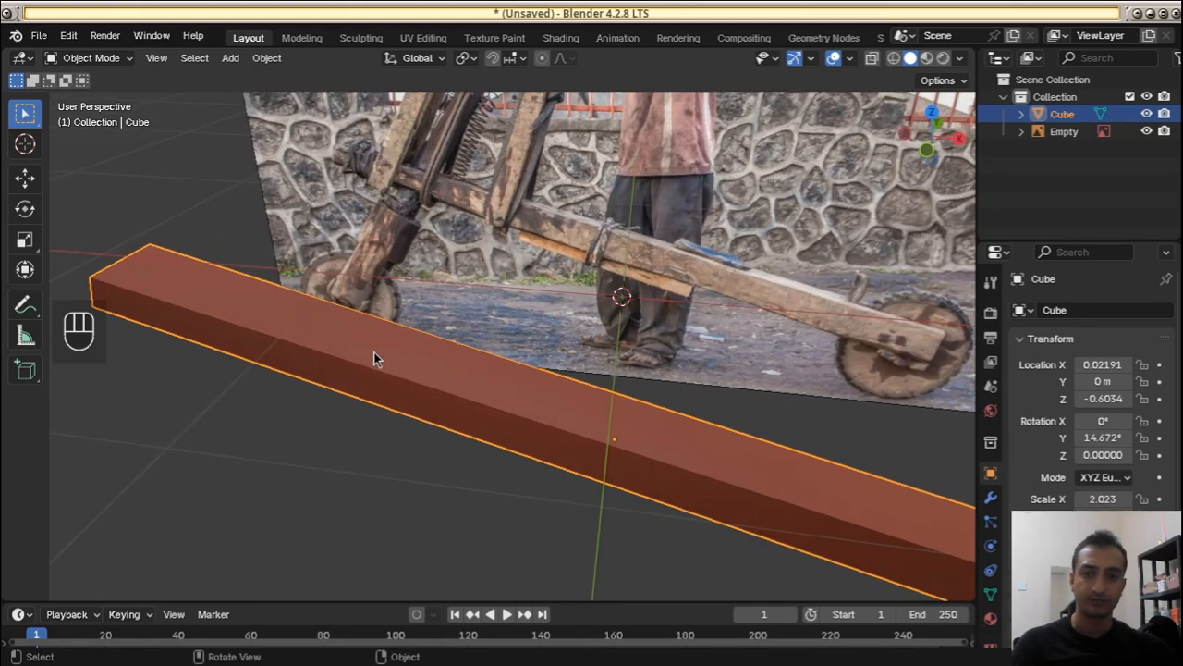
pyautogui.keyDown('shift'); pyautogui.moveTo(380, 385); pyautogui.dragTo(478, 364, button='middle'); pyautogui.keyUp('shift')
# In Edit Mode, add a single loop cut across the beam and slide it toward the front end
pyautogui.press('Tab')
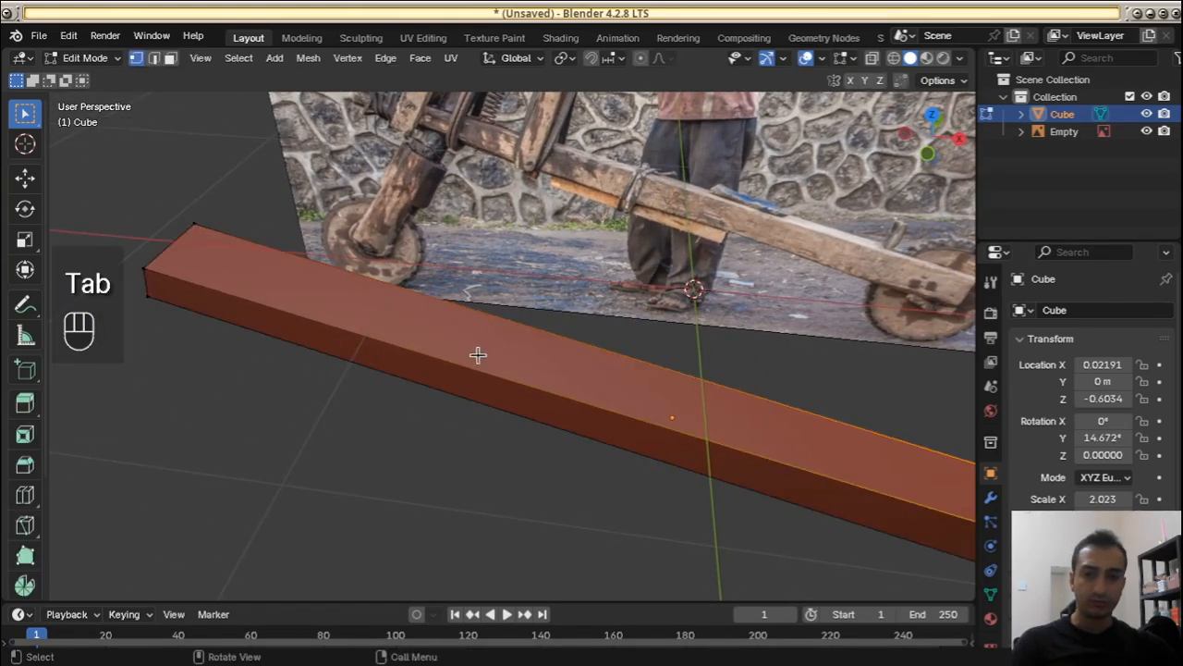
pyautogui.scroll(-2, 630, 393)
pyautogui.keyDown('shift'); pyautogui.moveTo(629, 393); pyautogui.dragTo(604, 338, button='middle'); pyautogui.keyUp('shift')
pyautogui.scroll(-2, 619, 330)
pyautogui.hotkey('ctrl', 'r')
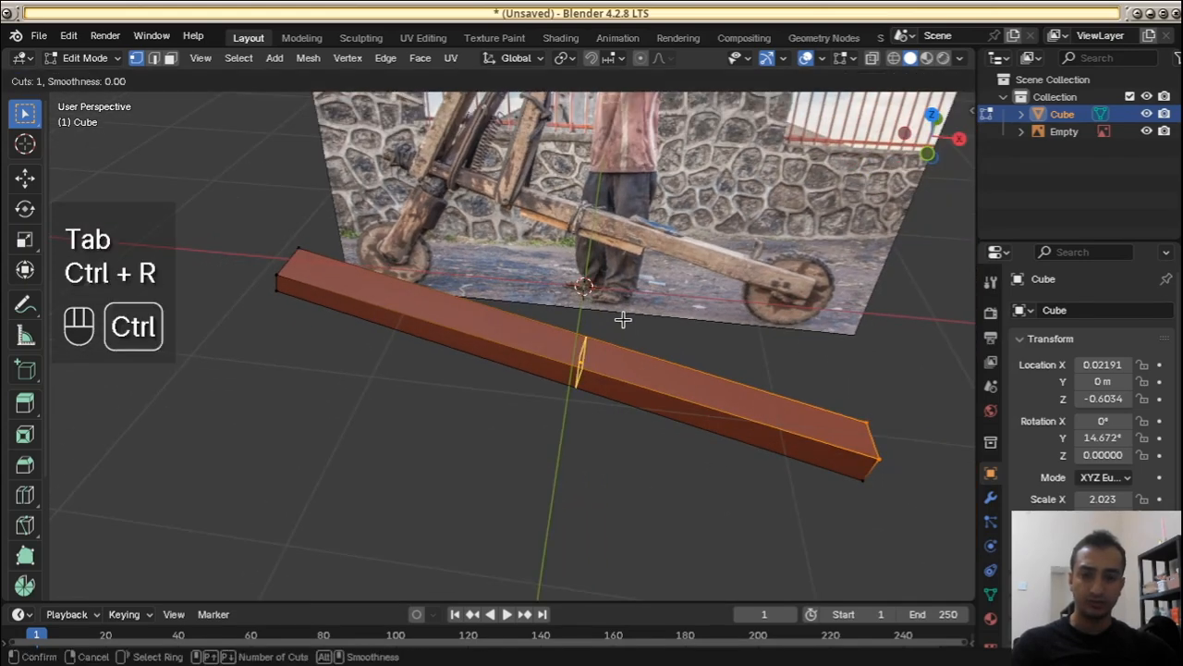
pyautogui.click(623, 320)
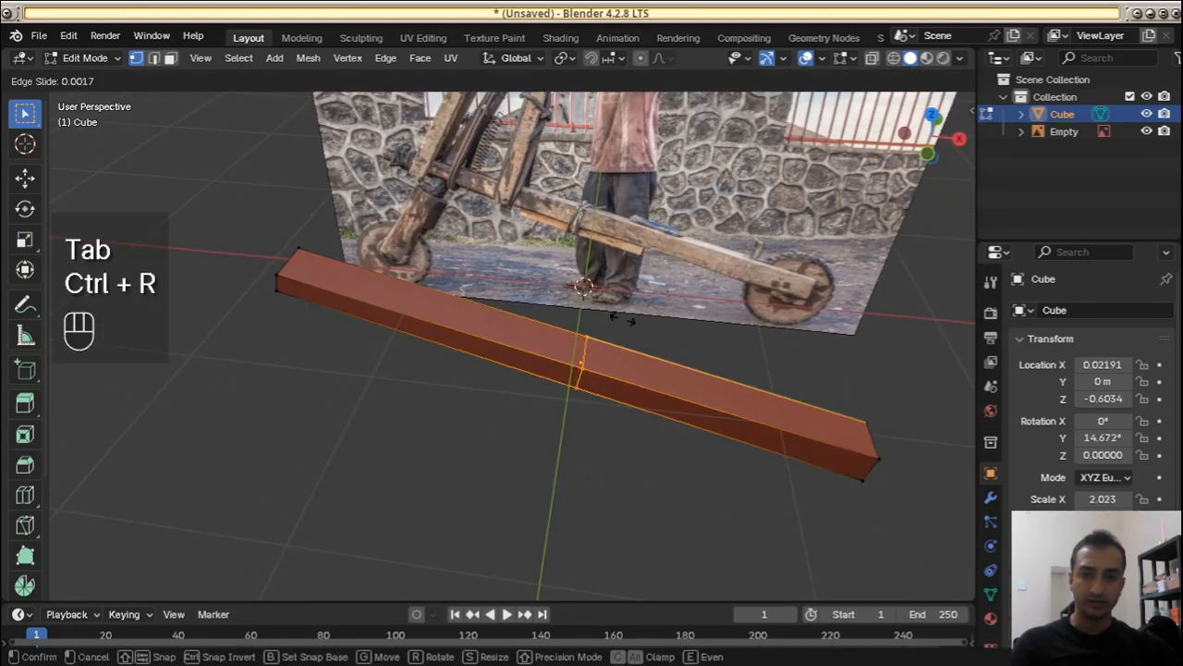
pyautogui.click(444, 230)
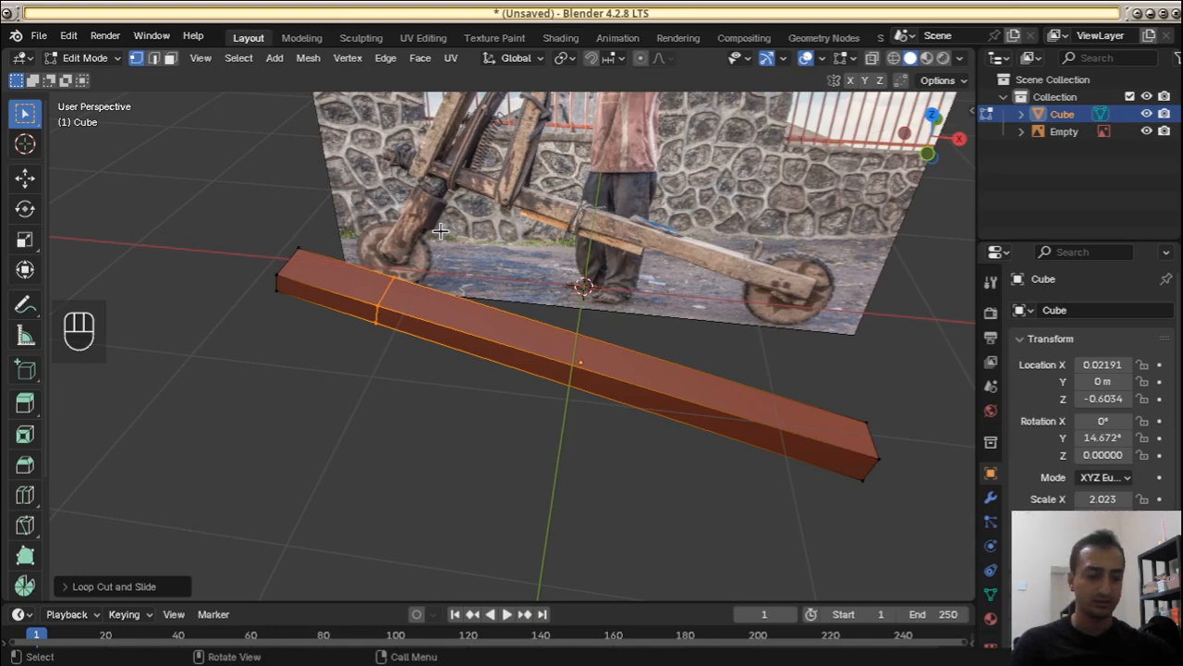
# In front view, edge-slide the new loop by about -0.14 toward the front end, onto the fork post in the photo
pyautogui.press('KP_1')
pyautogui.scroll(3, 440, 231)
pyautogui.keyDown('shift'); pyautogui.moveTo(440, 230); pyautogui.dragTo(532, 327, button='middle'); pyautogui.keyUp('shift')
pyautogui.scroll(3, 533, 326)
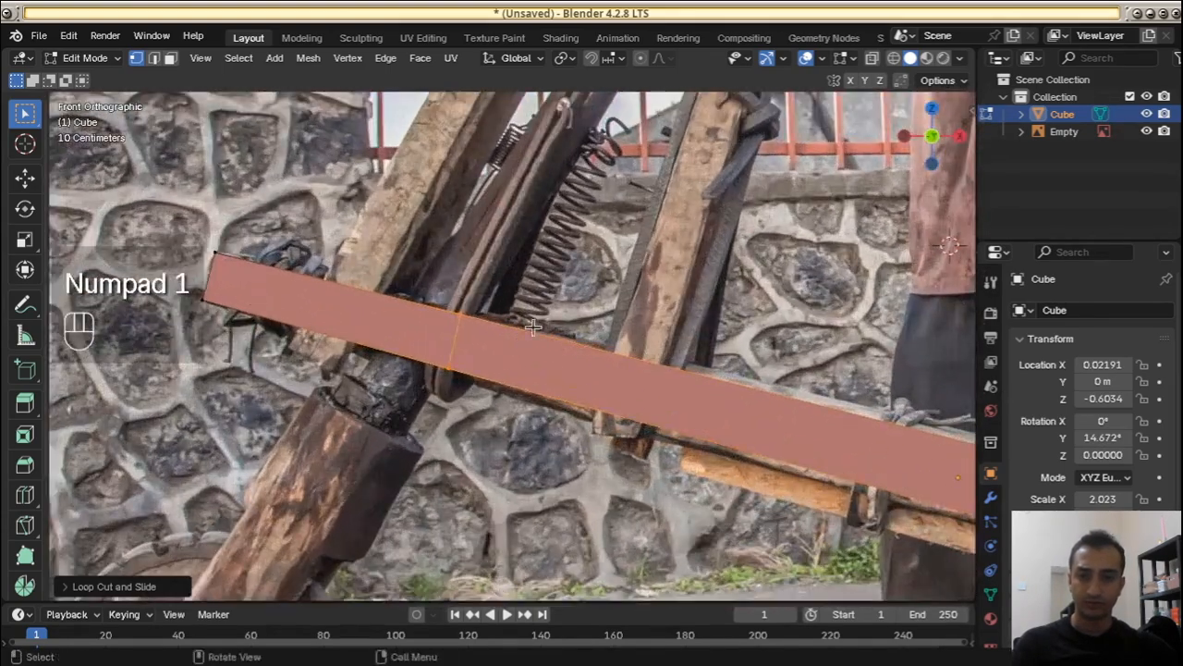
pyautogui.hotkey('shift', 'e')
pyautogui.hotkey('ctrl', 'e')
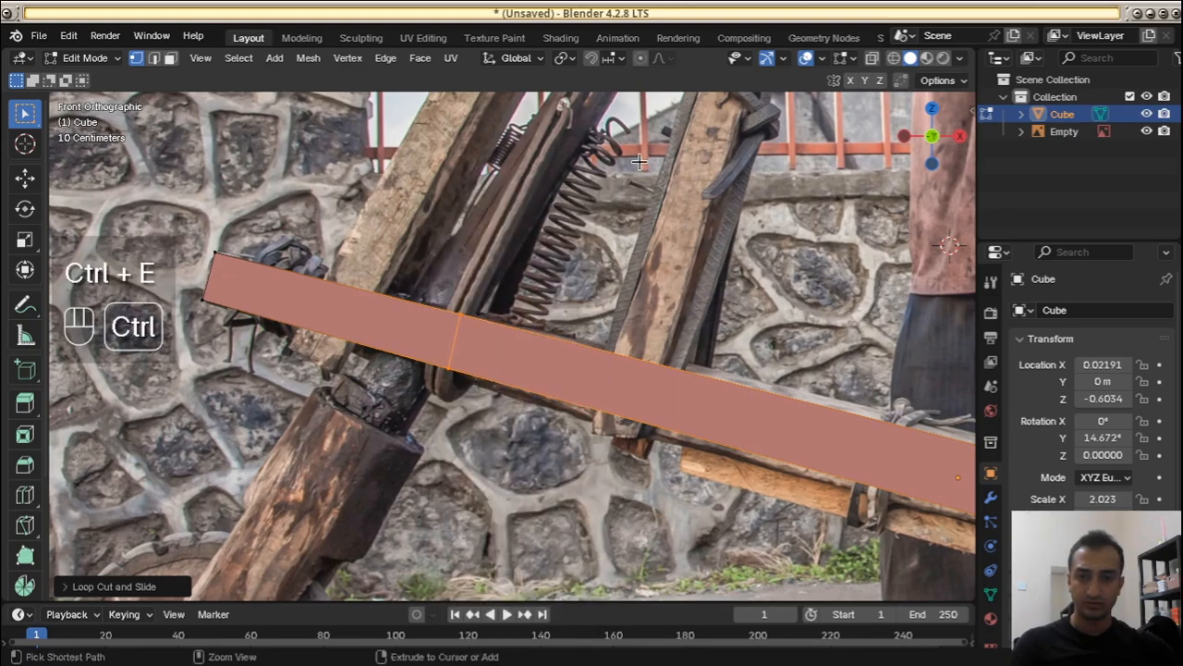
pyautogui.hotkey('ctrl', 'e')
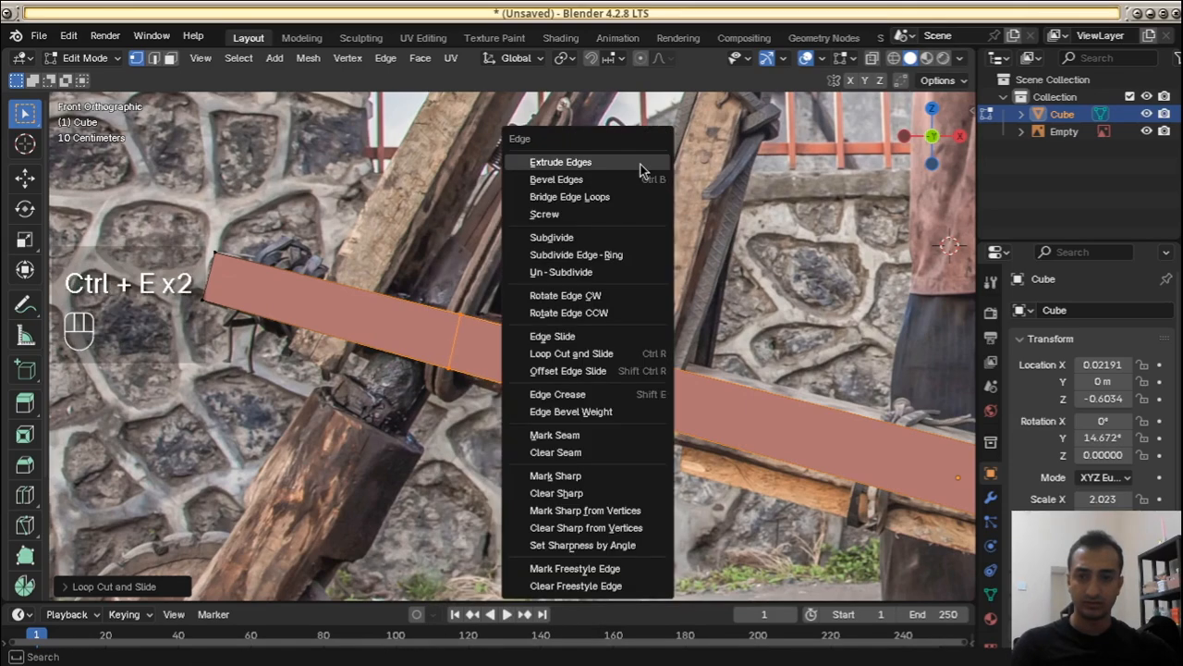
pyautogui.click(657, 337)
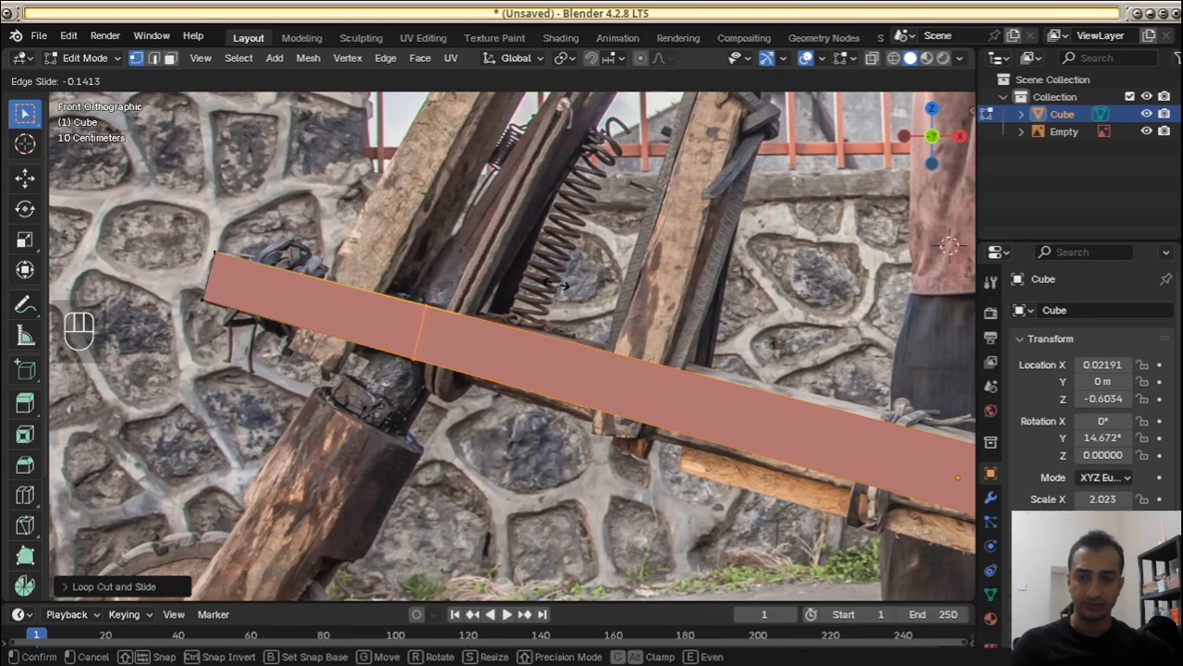
pyautogui.click(557, 285)
# Sketch a freehand annotation of the fork post running through the beam and erase it
pyautogui.moveTo(558, 285); pyautogui.dragTo(534, 292, button='middle')
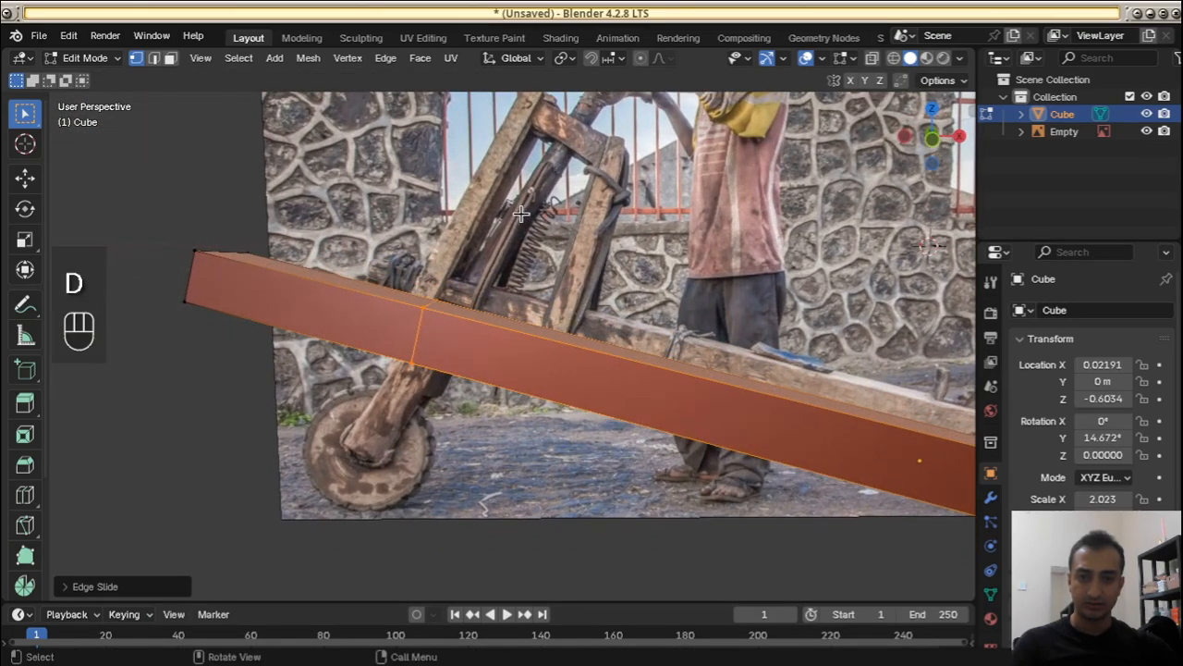
pyautogui.moveTo(521, 213); pyautogui.dragTo(441, 333)
pyautogui.moveTo(383, 426); pyautogui.dragTo(505, 233)
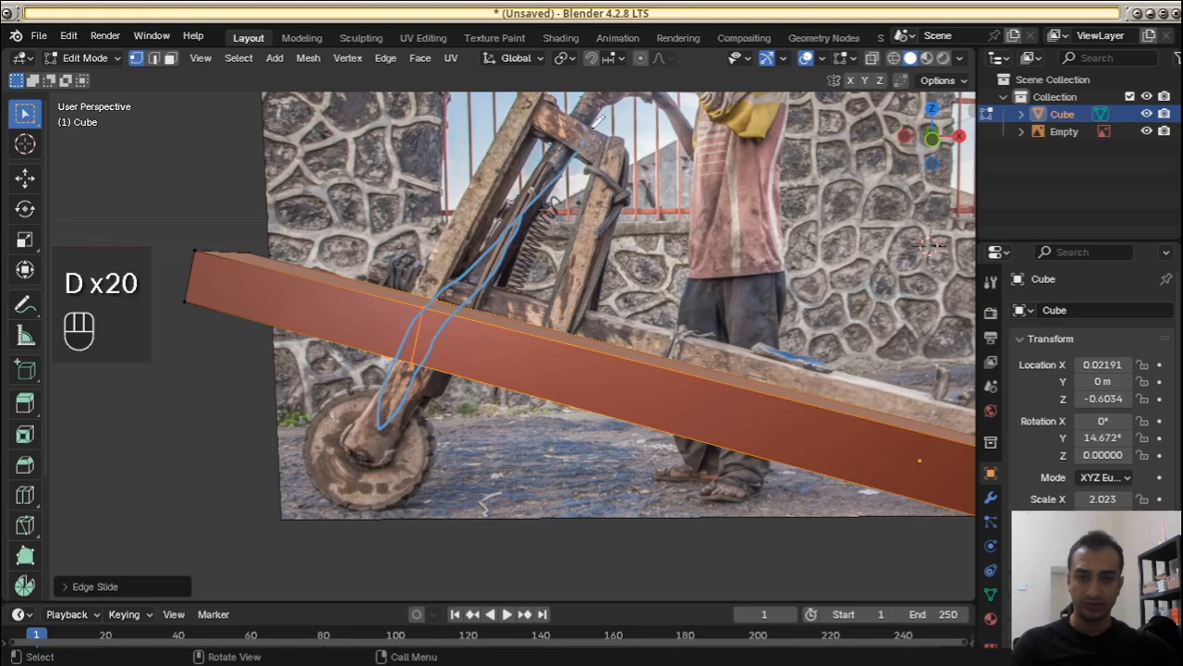
pyautogui.moveTo(578, 143); pyautogui.dragTo(443, 391, button='right')
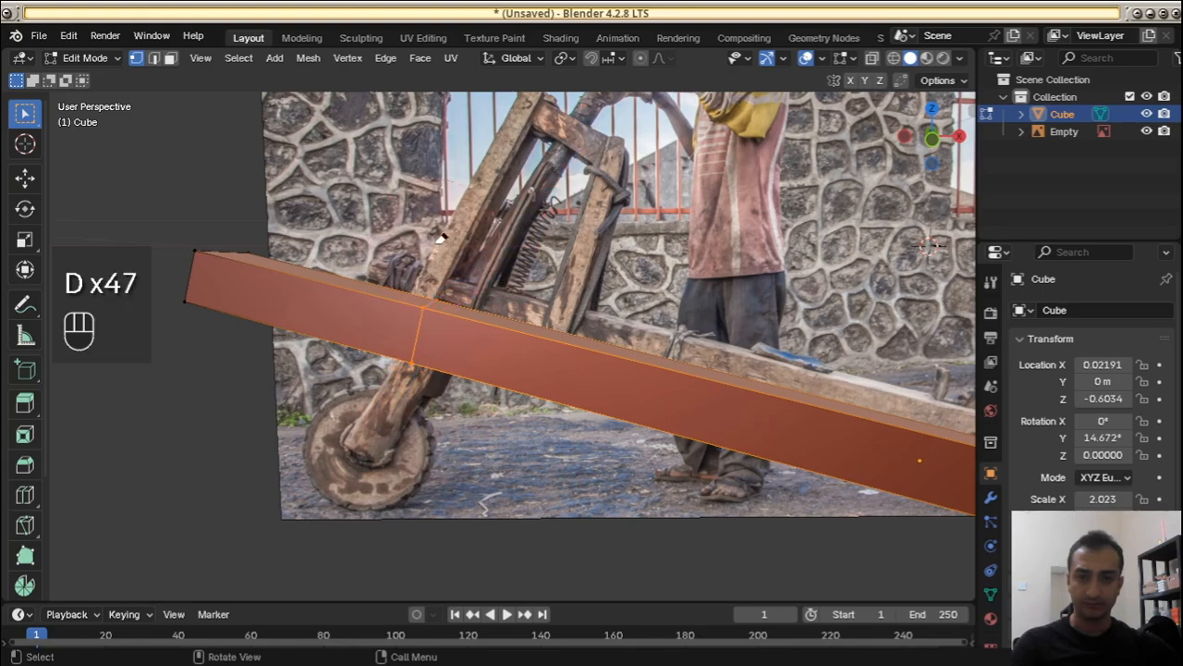
# Bevel the loop with one segment to form a band around the beam where the fork post passes through
pyautogui.moveTo(440, 238); pyautogui.dragTo(578, 282, button='middle')
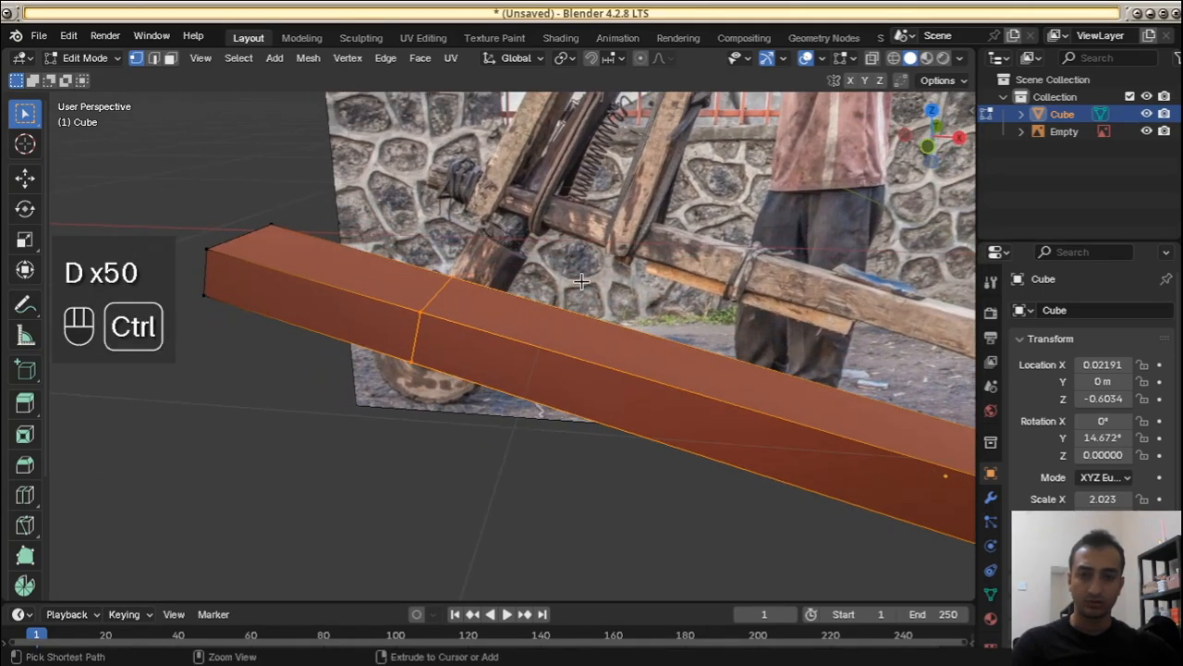
pyautogui.hotkey('ctrl', 'b')
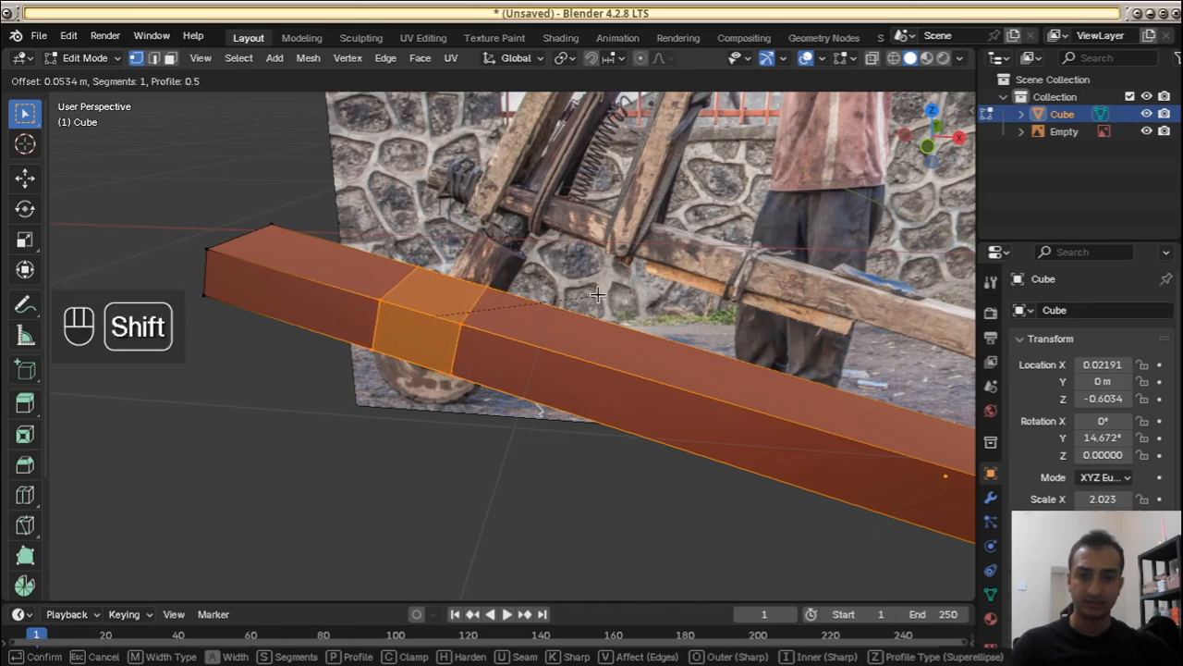
pyautogui.click(645, 322)
pyautogui.moveTo(647, 324); pyautogui.dragTo(647, 299, button='middle')
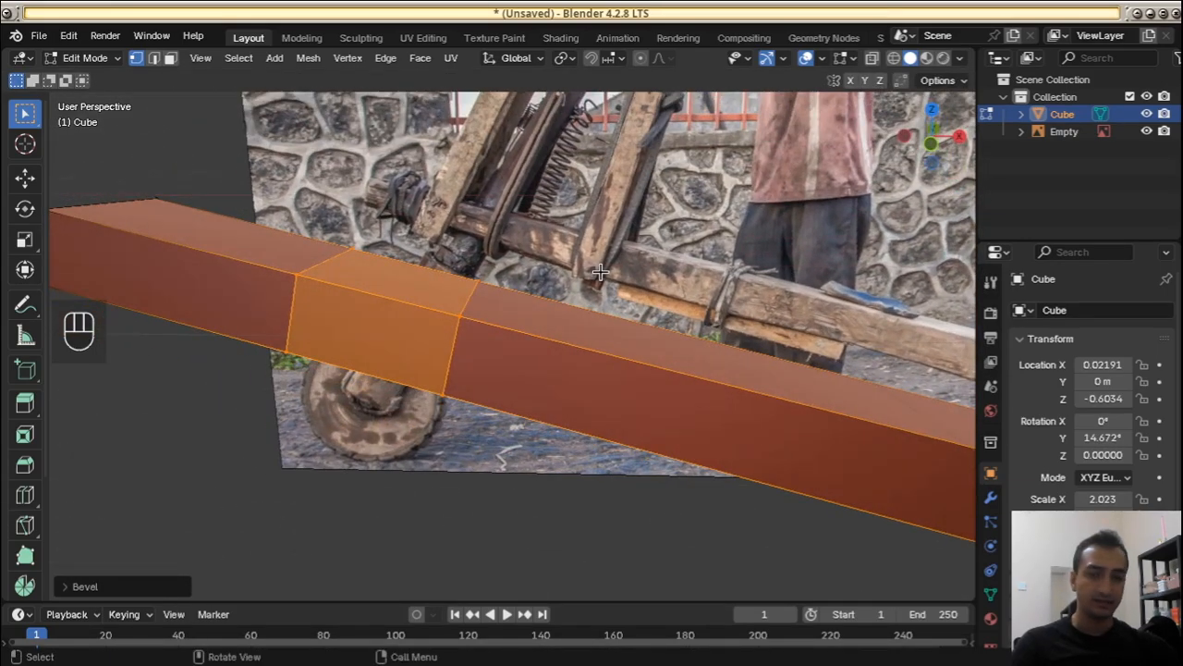
# Select only the upper face of the beveled band in face select mode
pyautogui.moveTo(430, 293); pyautogui.dragTo(427, 257, button='middle')
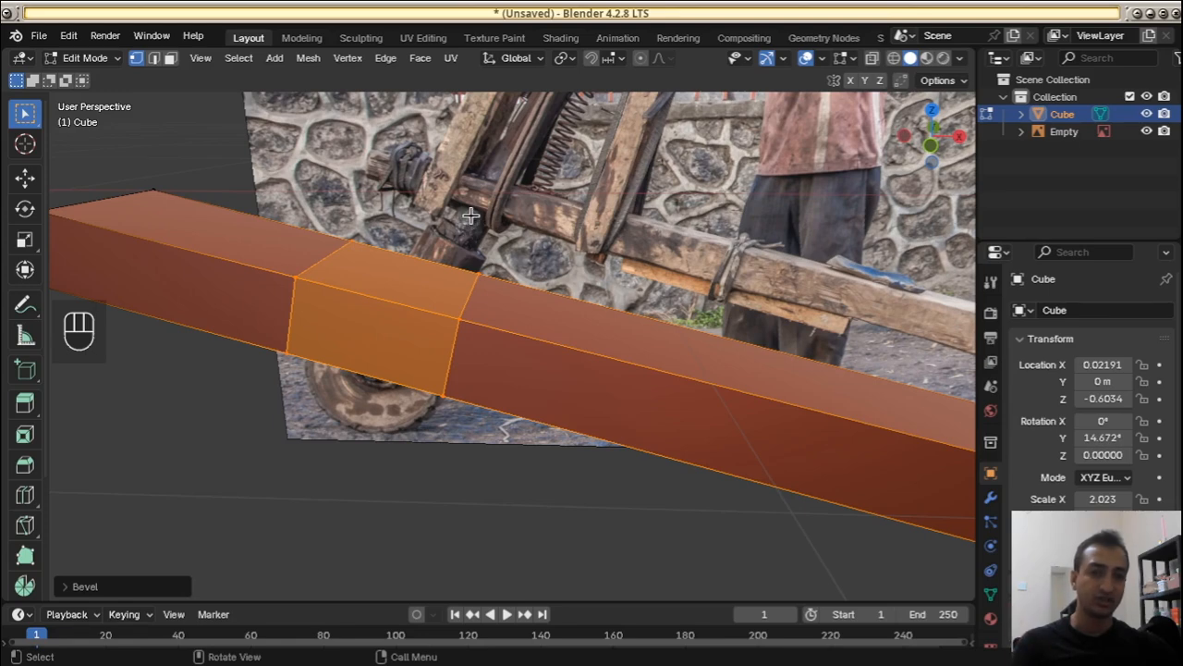
pyautogui.press('Tab')
pyautogui.press('Tab')
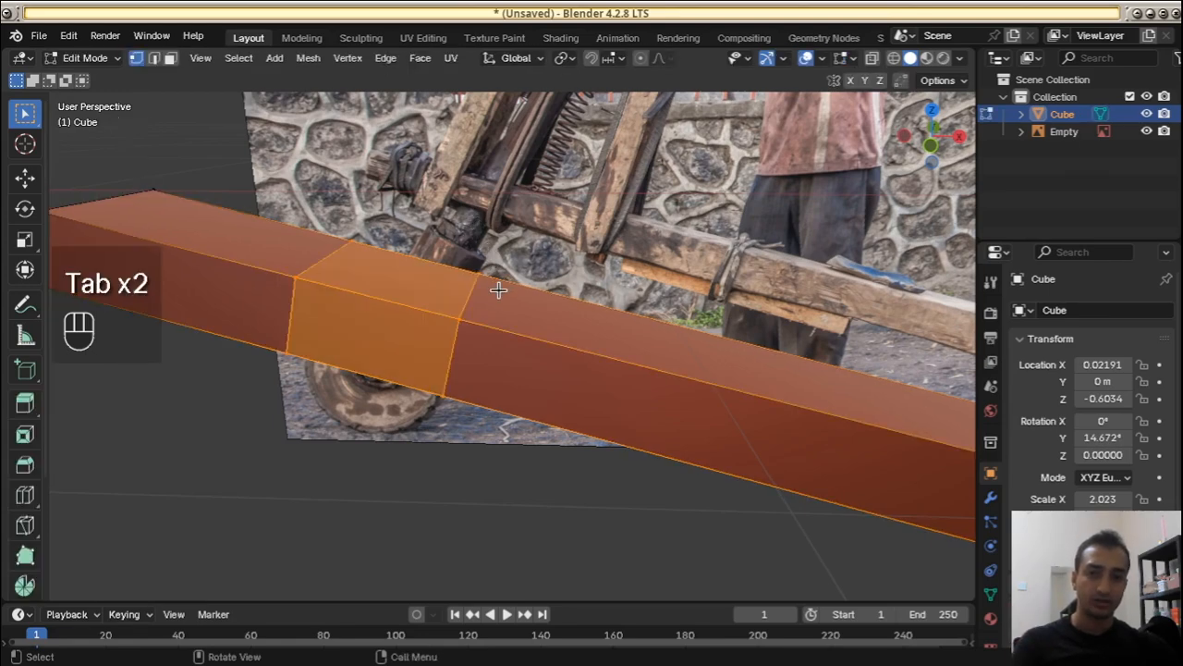
pyautogui.moveTo(491, 274); pyautogui.dragTo(499, 317, button='middle')
pyautogui.press('3')
pyautogui.click(432, 279)
pyautogui.moveTo(432, 279); pyautogui.dragTo(413, 222, button='middle')
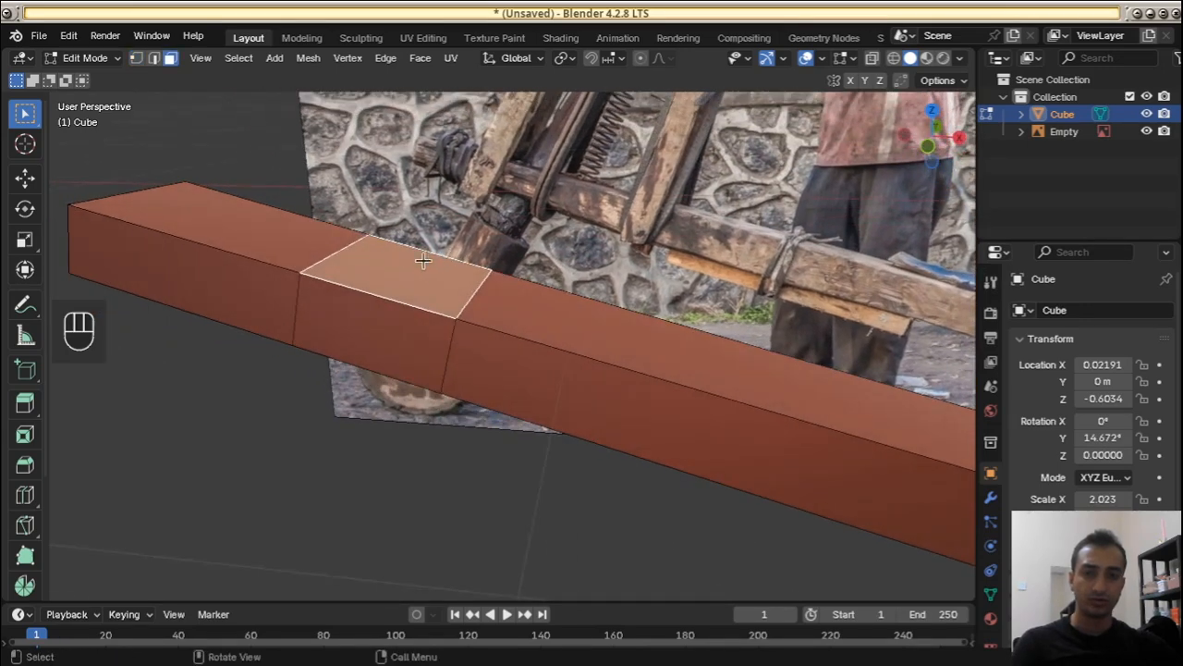
pyautogui.hotkey('shift', 'd')
pyautogui.rightClick(546, 265)
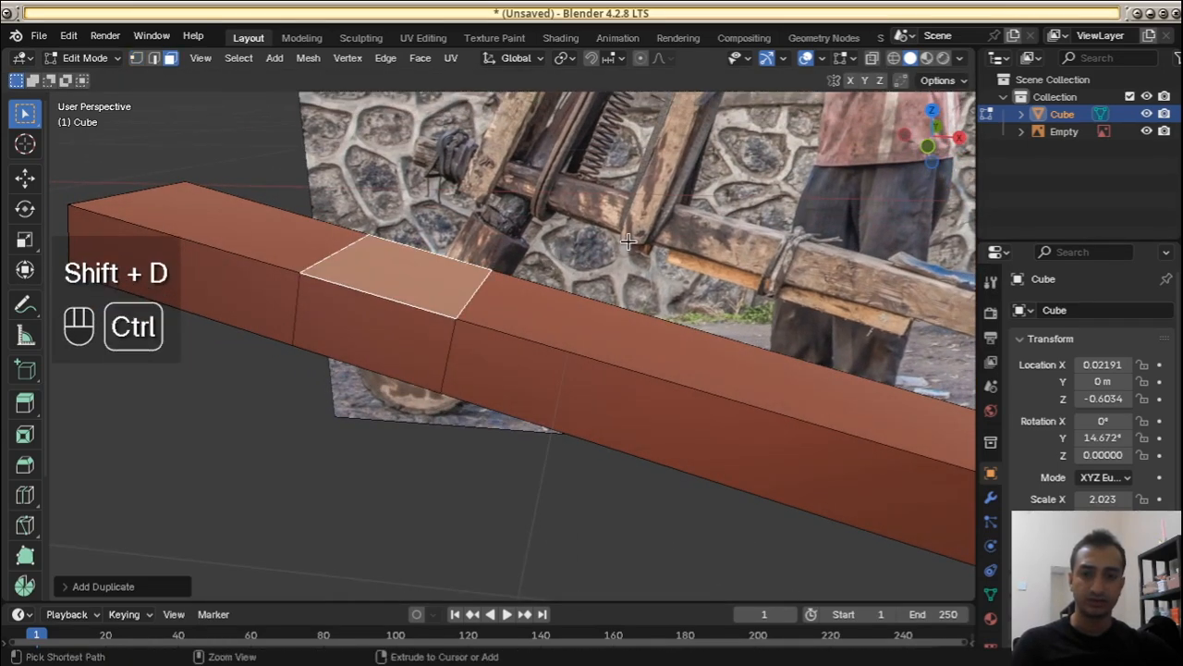
pyautogui.hotkey('ctrl', 'z')
pyautogui.moveTo(610, 246); pyautogui.dragTo(620, 266, button='middle')
pyautogui.press('1')
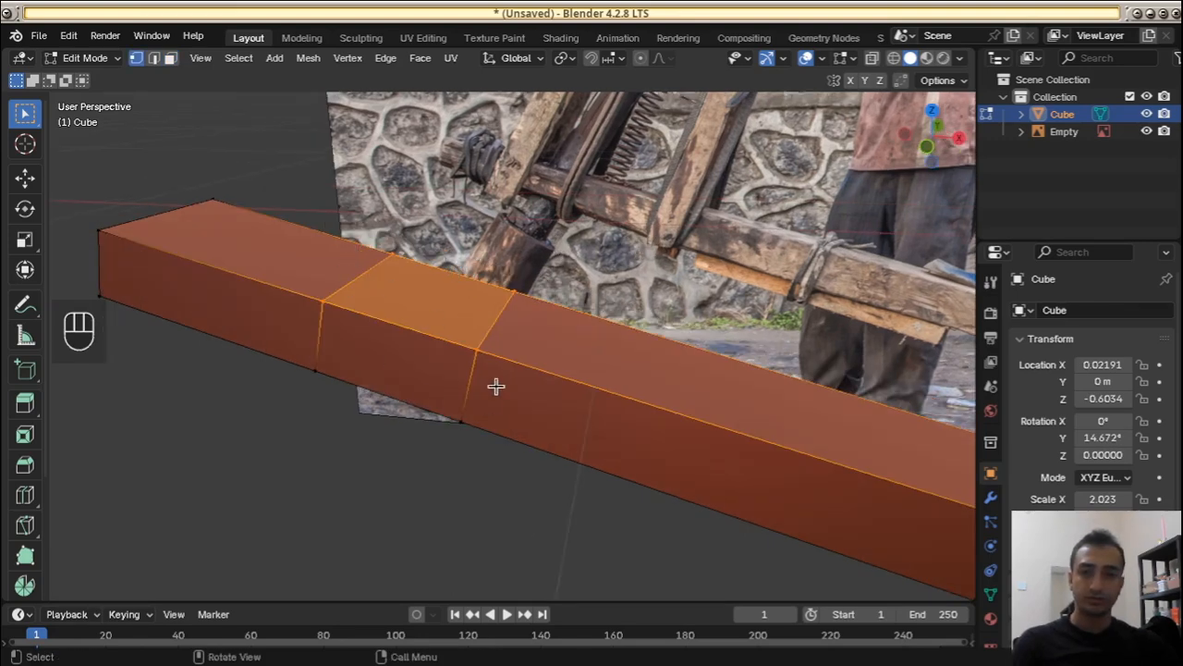
# Return to face select mode and snap the 3D cursor to the band's upper face
pyautogui.click(170, 58)
pyautogui.hotkey('shift', 's')
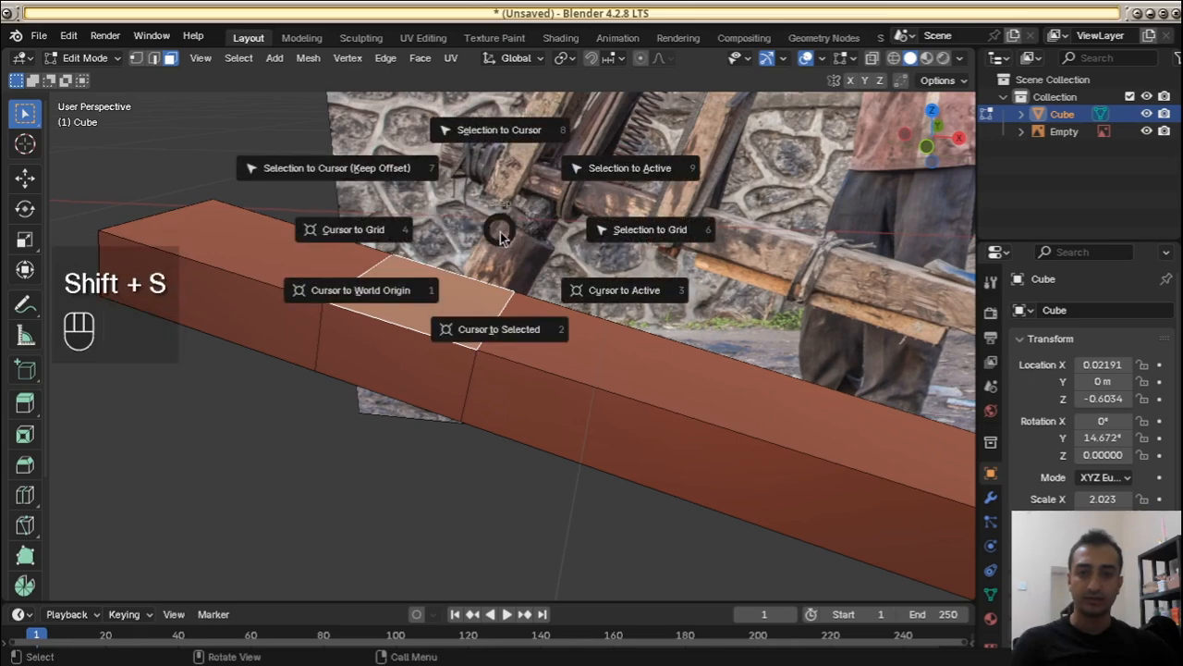
pyautogui.click(516, 315)
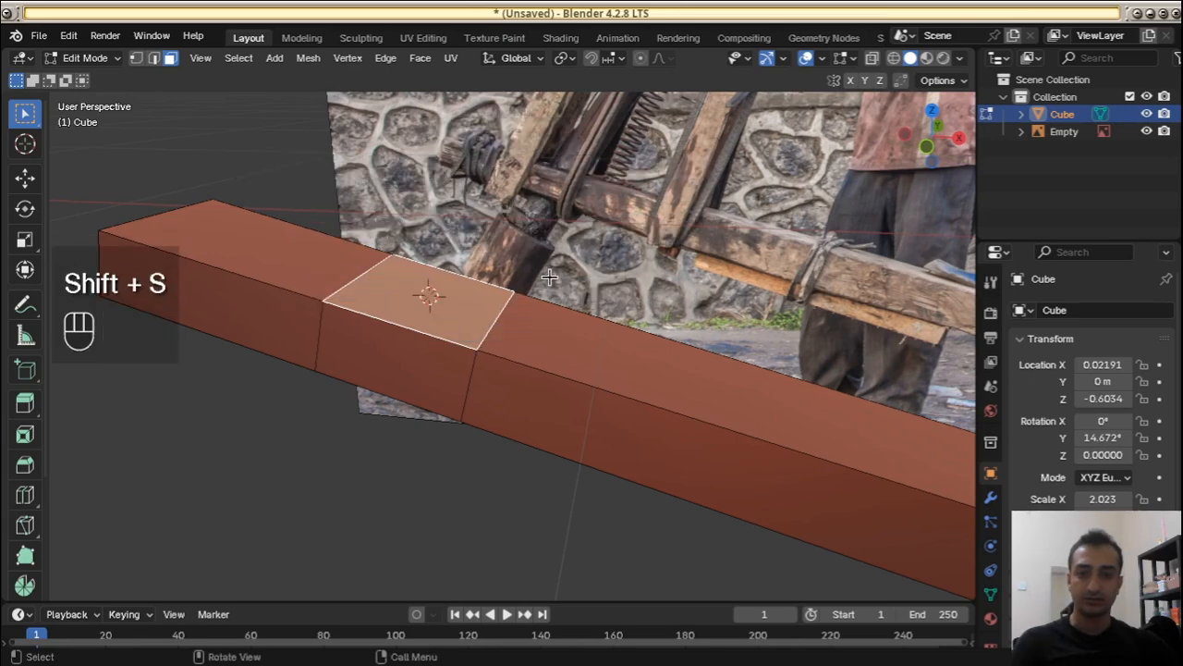
# In Object Mode, add a mesh circle with 8 vertices at the 3D cursor
pyautogui.moveTo(575, 278); pyautogui.dragTo(518, 254, button='middle')
pyautogui.press('Tab')
pyautogui.hotkey('shift', 'a')
pyautogui.moveTo(520, 261)
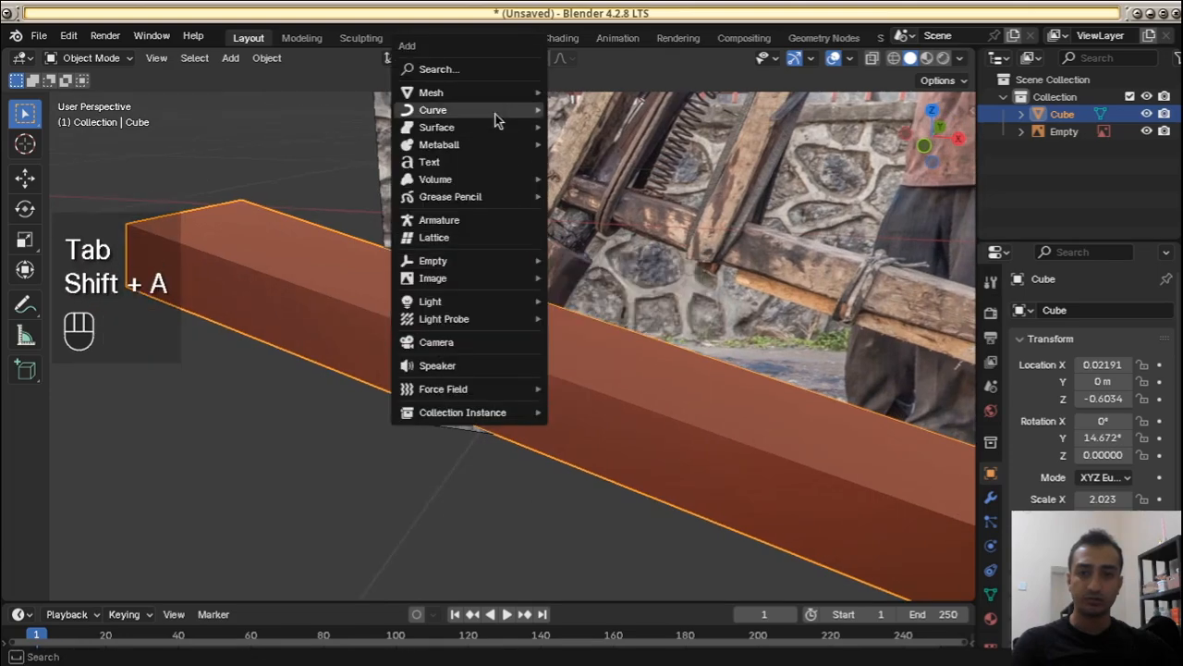
pyautogui.moveTo(501, 93)
pyautogui.click(602, 126)
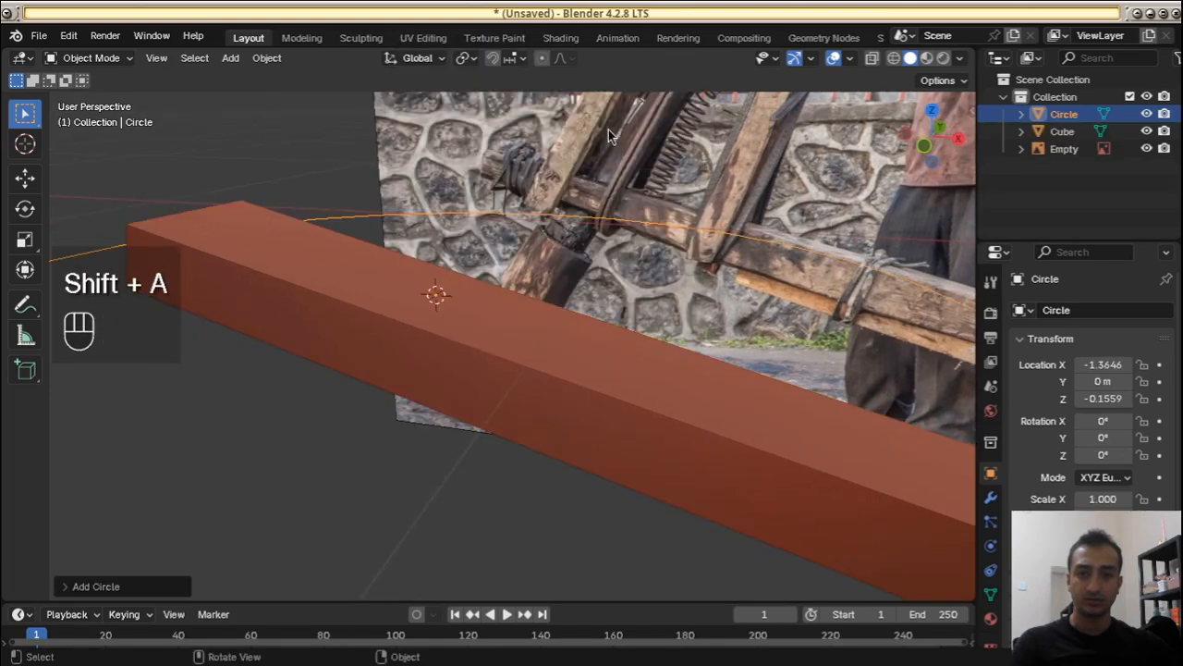
pyautogui.moveTo(608, 130); pyautogui.dragTo(639, 297, button='middle')
pyautogui.click(154, 580)
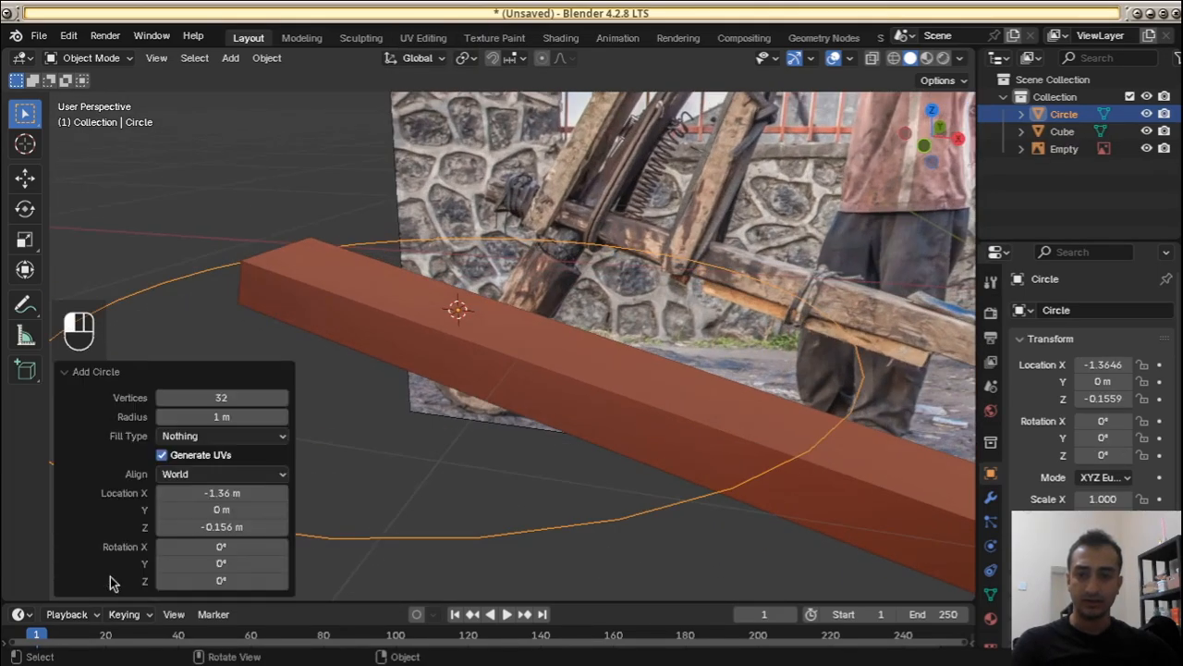
pyautogui.click(237, 396)
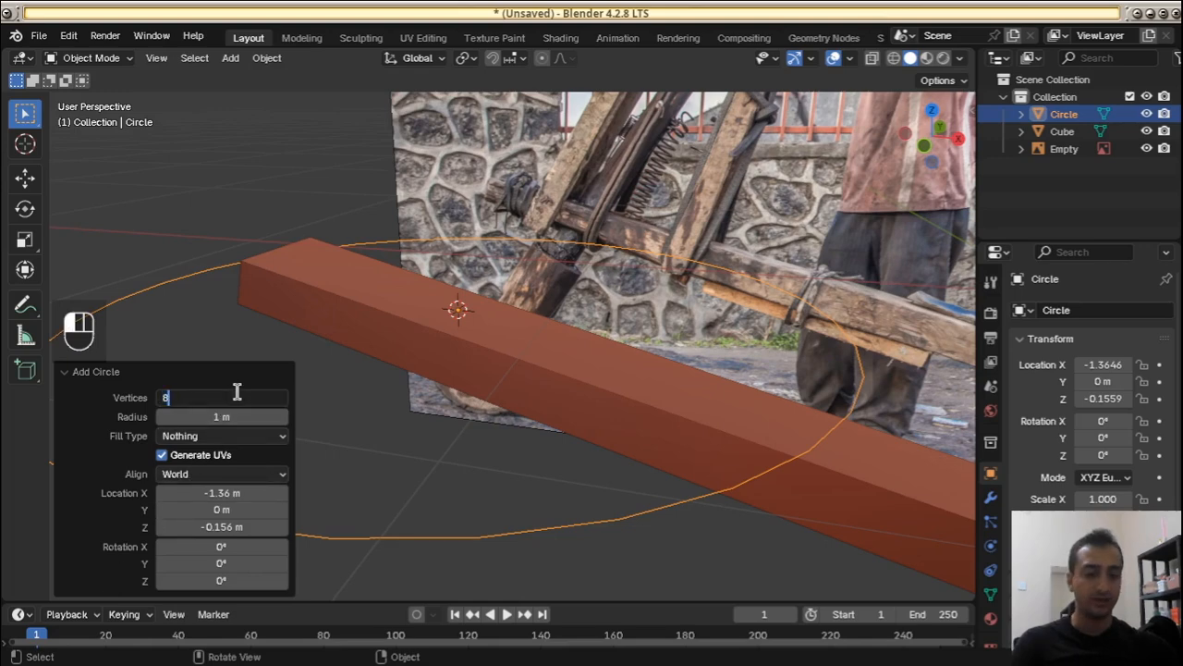
pyautogui.press('Return')
pyautogui.click(141, 368)
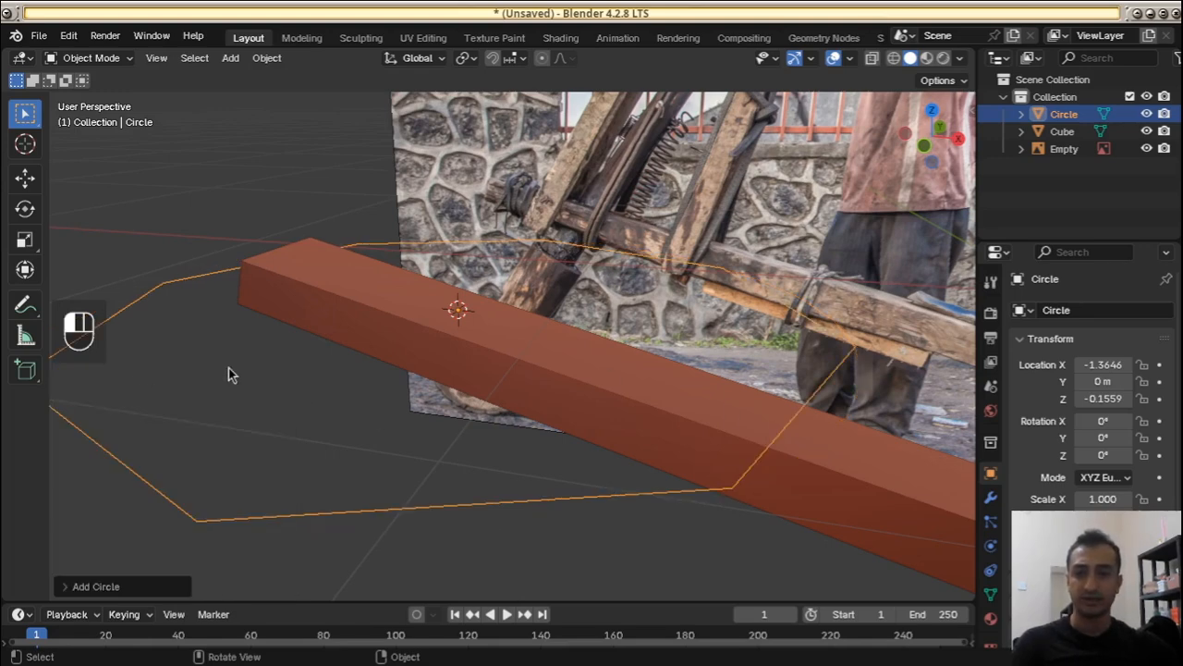
# Scale the circle down to about 0.12 in top view so it fits within the band's upper face
pyautogui.press('s')
pyautogui.click(523, 328)
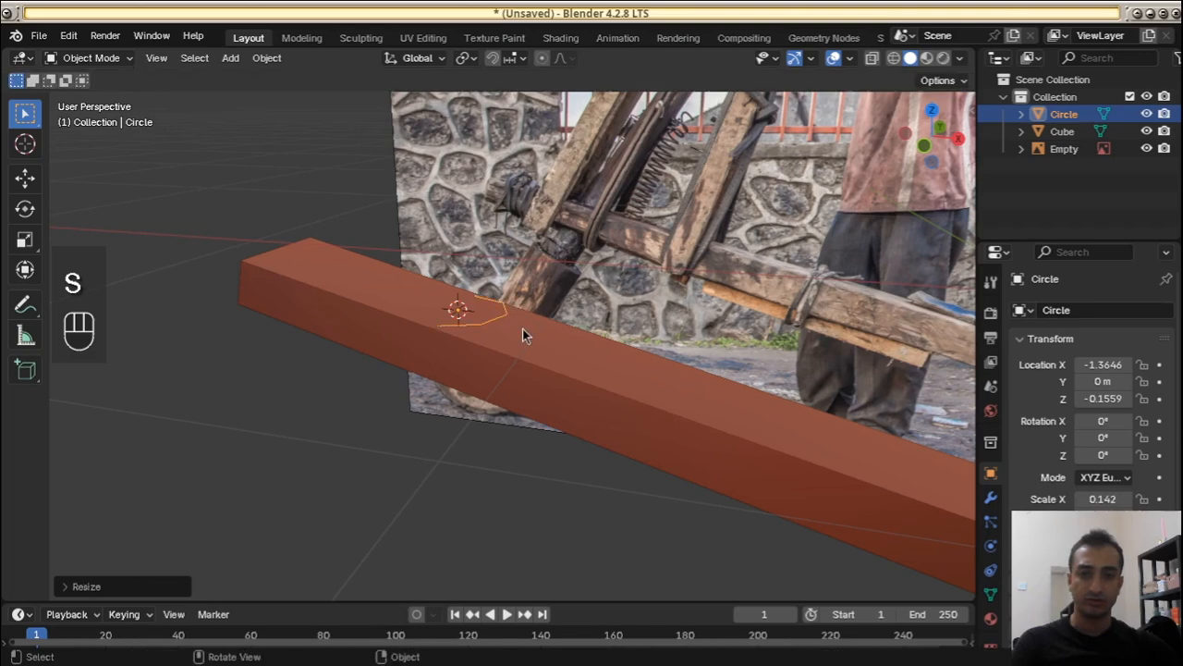
pyautogui.press('KP_7')
pyautogui.press('s')
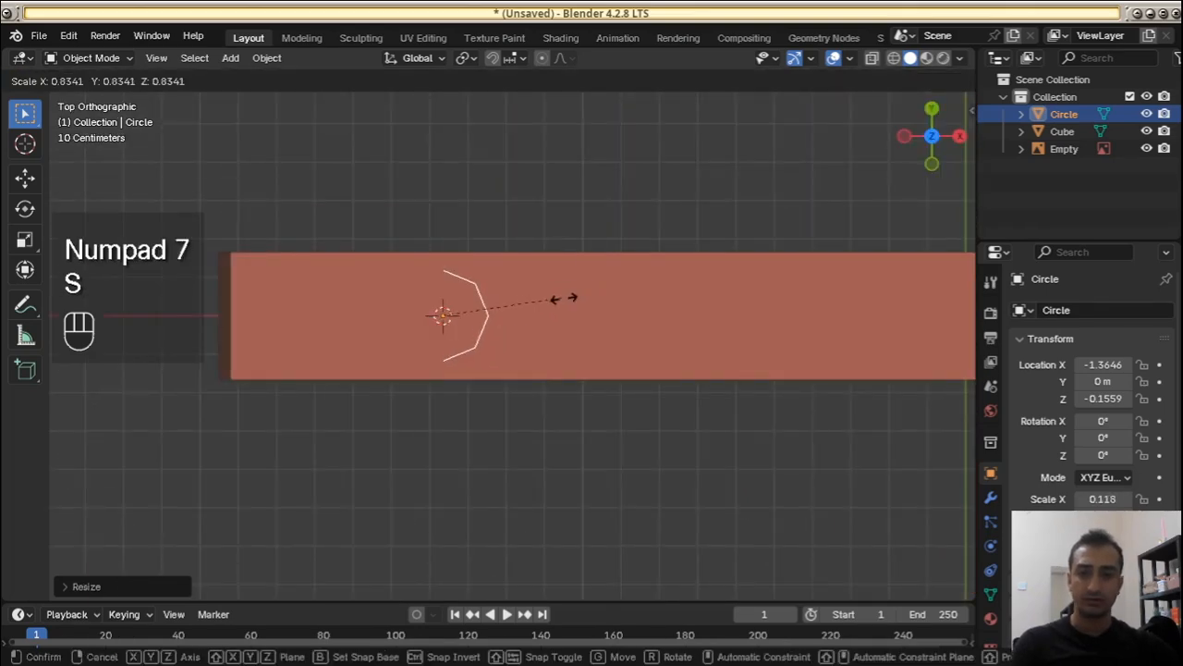
pyautogui.click(592, 297)
# Finish scaling the circle to about 0.121 and check its fit against the band's upper face in Edit Mode
pyautogui.click(595, 294)
pyautogui.press('Tab')
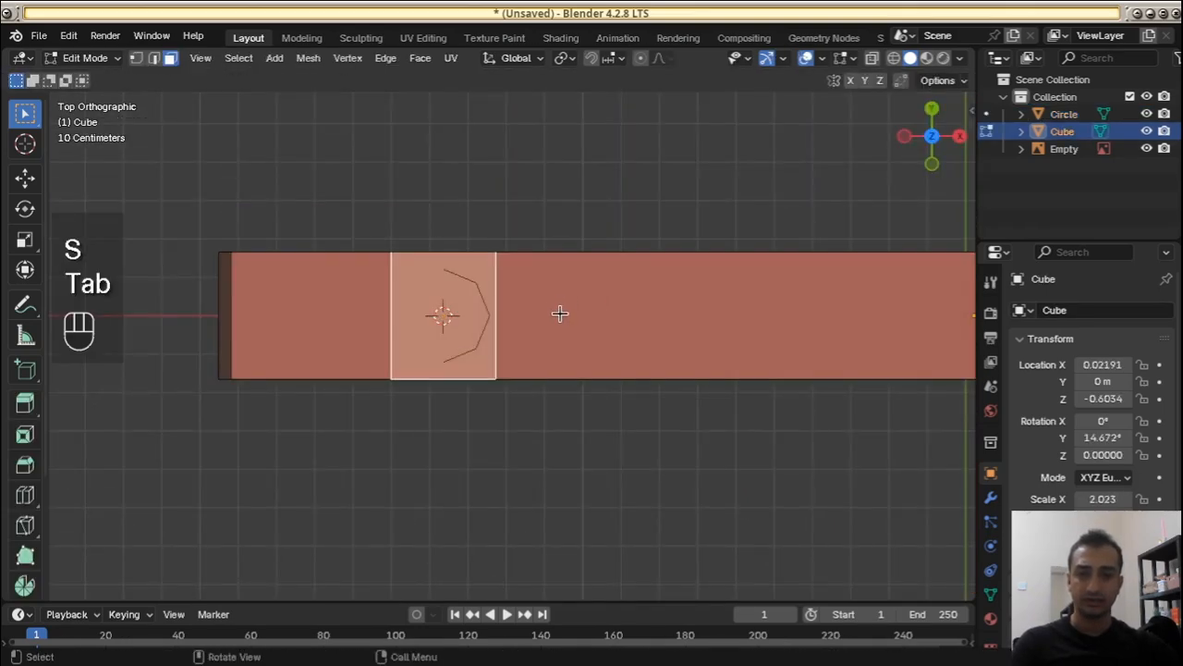
pyautogui.scroll(3, 558, 313)
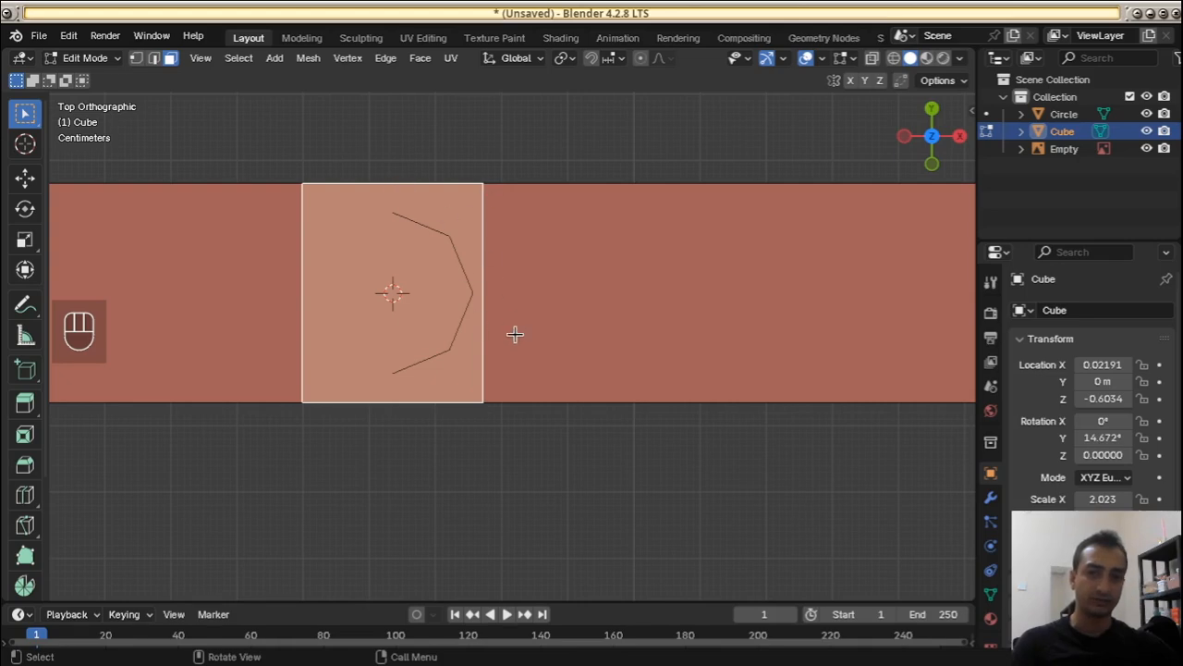
pyautogui.press('Tab')
pyautogui.press('Tab')
pyautogui.press('Tab')
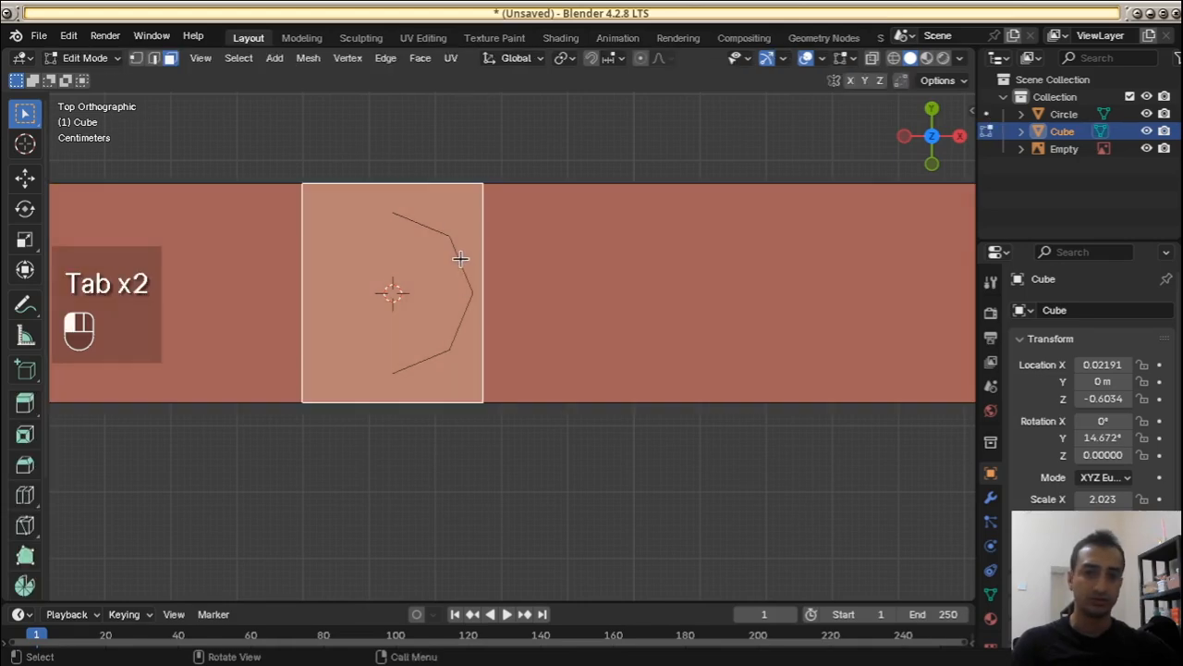
# Select the circle in Object Mode and raise it along Z above the beam, to about 0.006 m
pyautogui.click(461, 262)
pyautogui.press('s')
pyautogui.rightClick(533, 282)
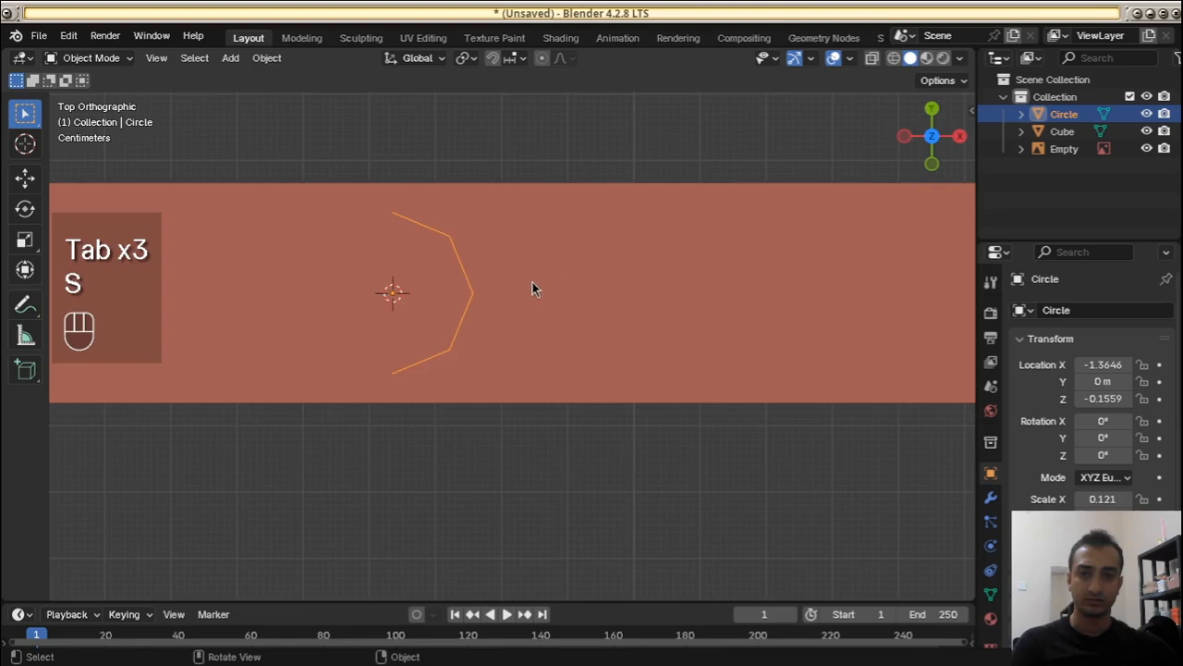
pyautogui.moveTo(532, 281); pyautogui.dragTo(597, 285, button='middle')
pyautogui.press('s')
pyautogui.rightClick(542, 241)
pyautogui.press('g')
pyautogui.press('z')
pyautogui.click(563, 268)
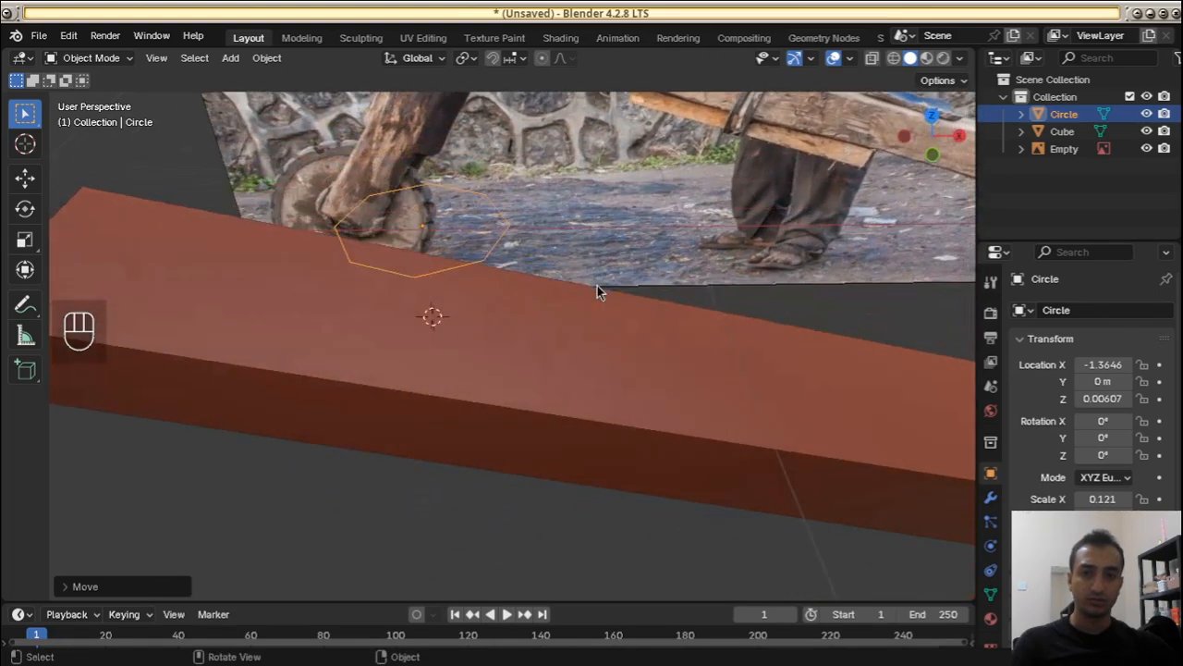
pyautogui.moveTo(495, 271); pyautogui.dragTo(501, 241, button='middle')
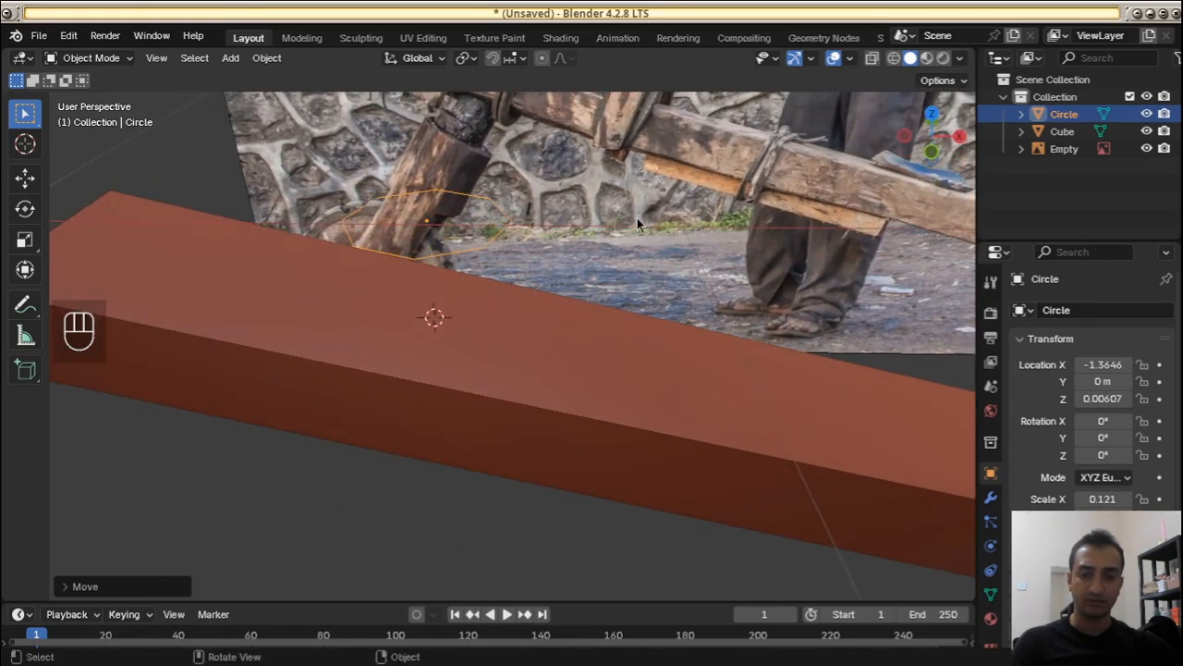
pyautogui.press('r')
pyautogui.press('x')
pyautogui.press('y')
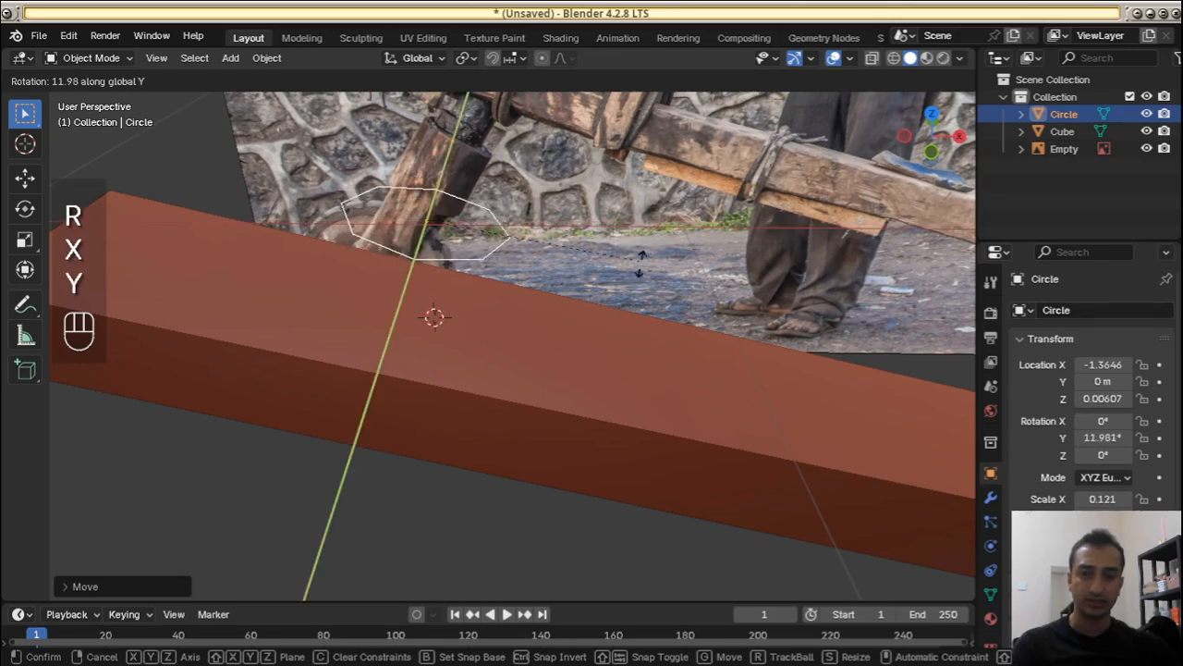
pyautogui.rightClick(647, 212)
pyautogui.moveTo(647, 212); pyautogui.dragTo(335, 311, button='middle')
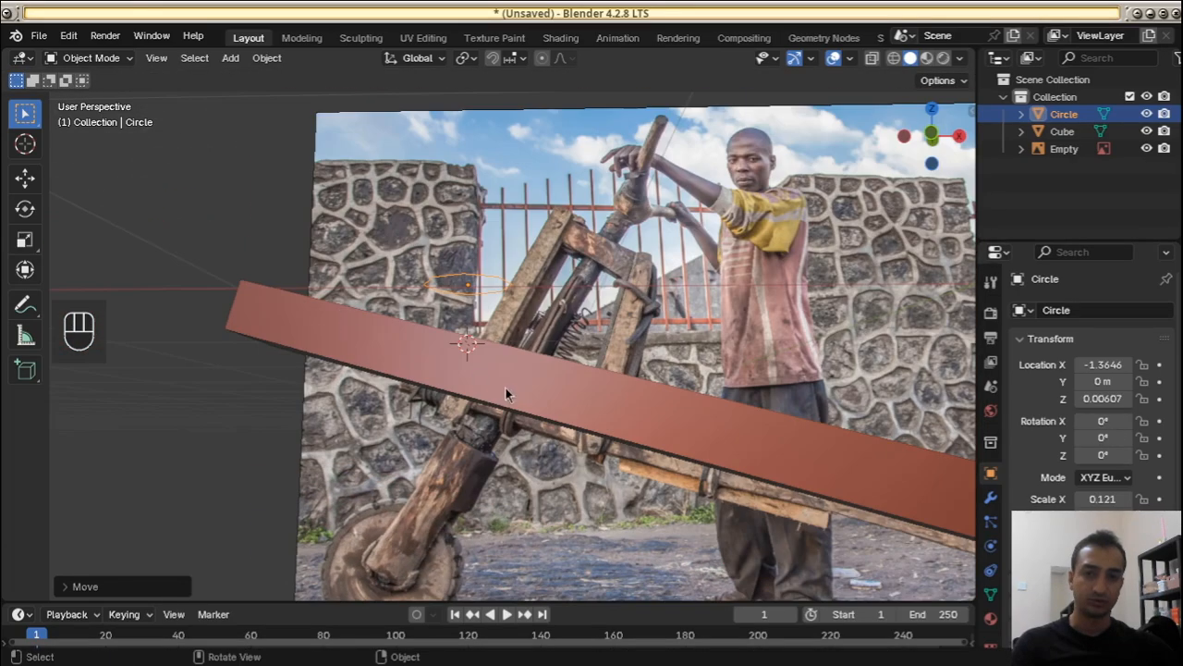
pyautogui.scroll(4, 571, 405)
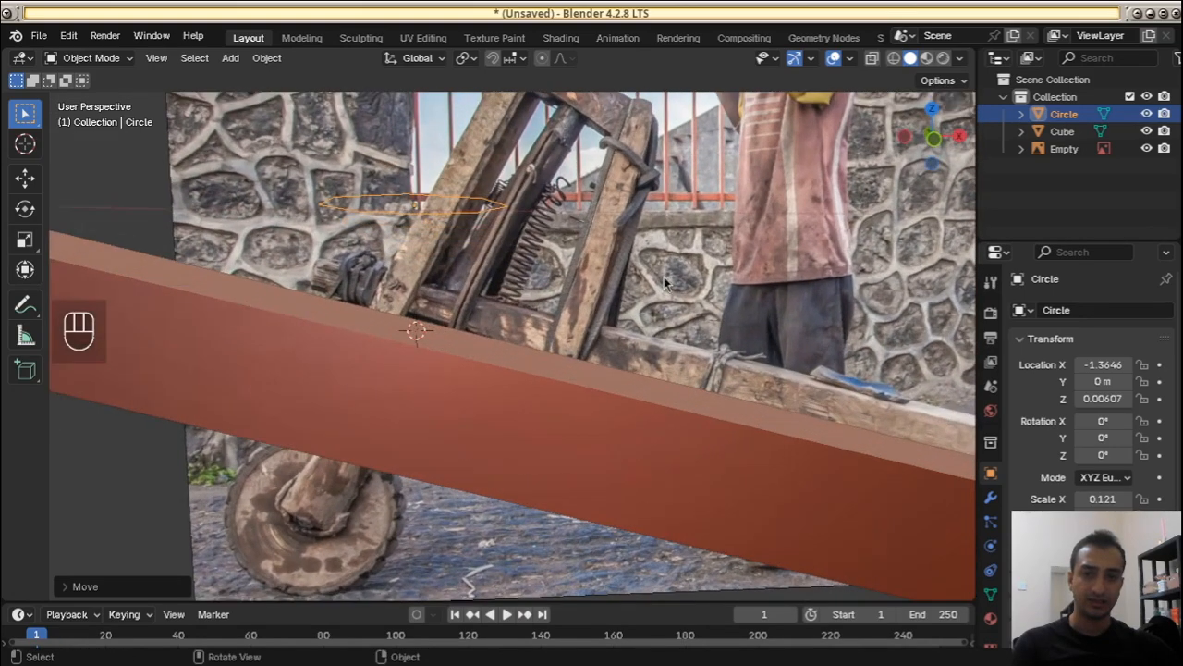
pyautogui.press('r')
pyautogui.press('y')
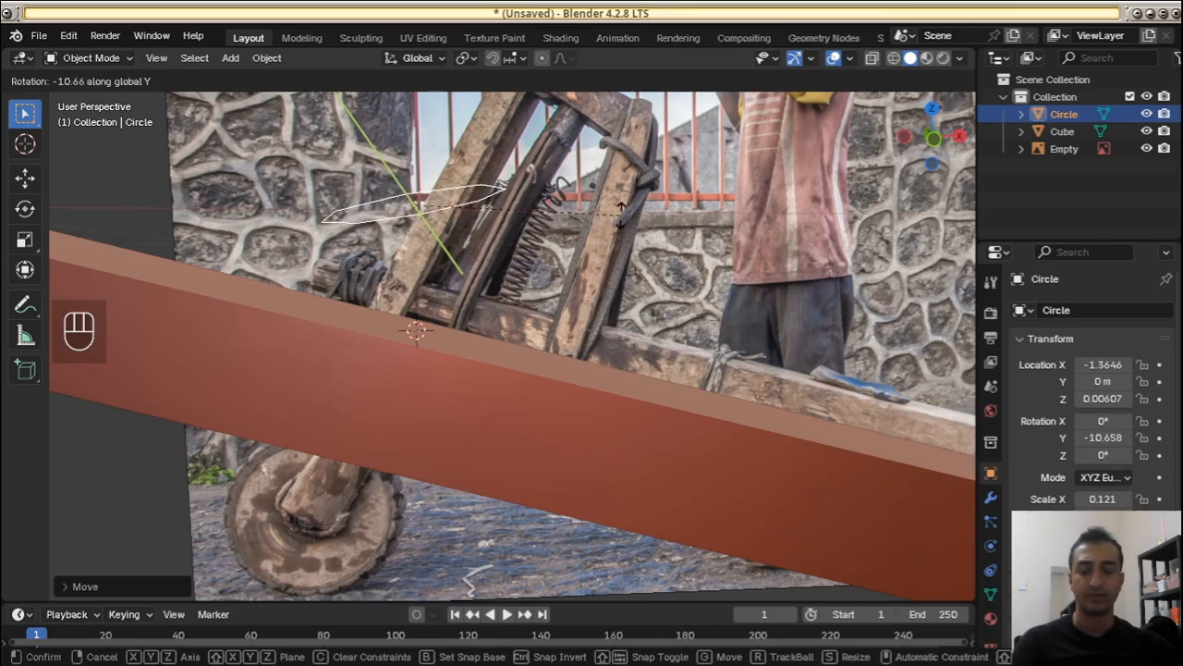
pyautogui.rightClick(620, 211)
# Configure snapping with Center as snap base, Face as snap target, and Align Rotation to Target enabled
pyautogui.moveTo(620, 211); pyautogui.dragTo(538, 176, button='middle')
pyautogui.click(522, 59)
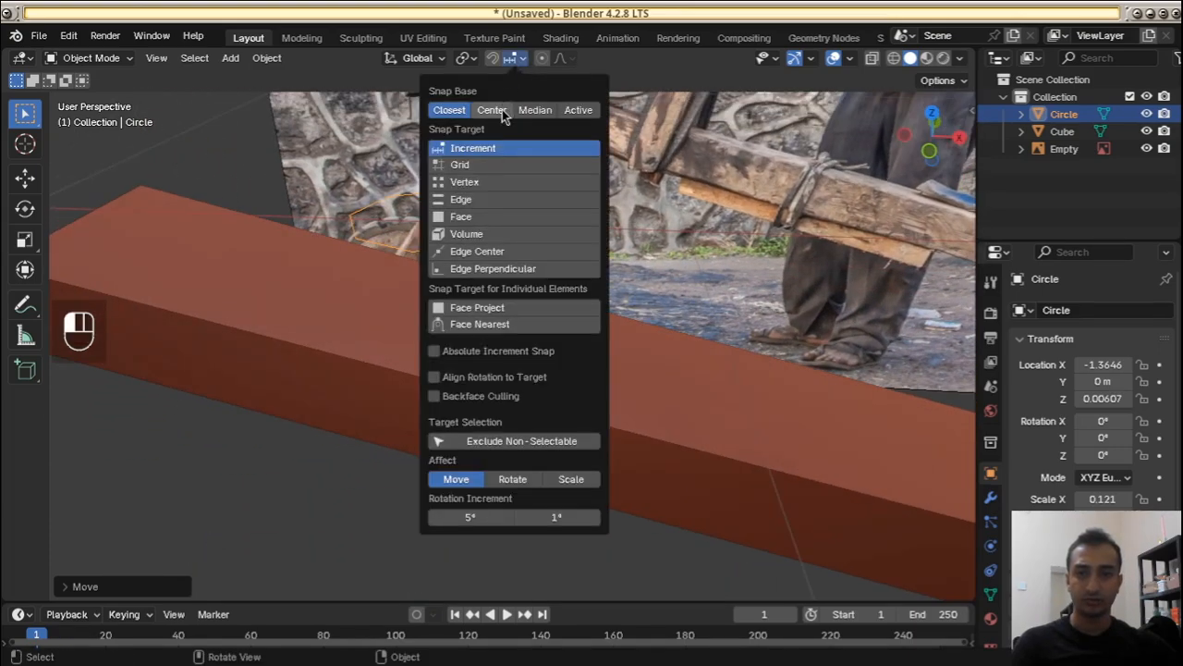
pyautogui.click(524, 216)
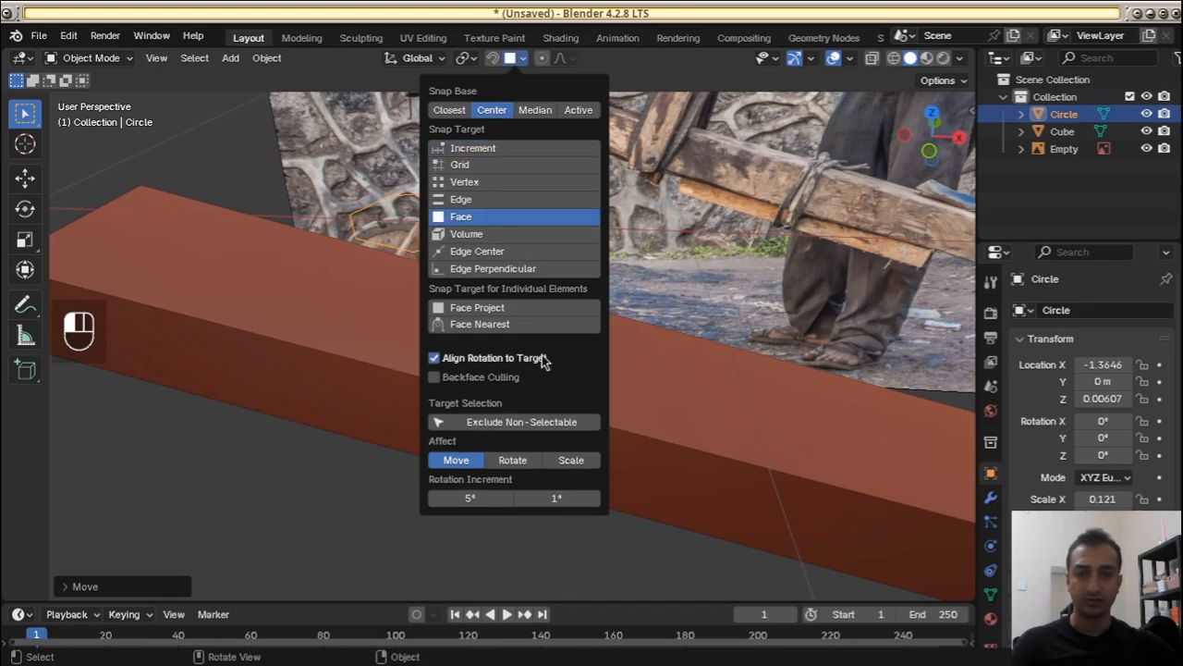
pyautogui.moveTo(720, 238); pyautogui.dragTo(667, 297, button='middle')
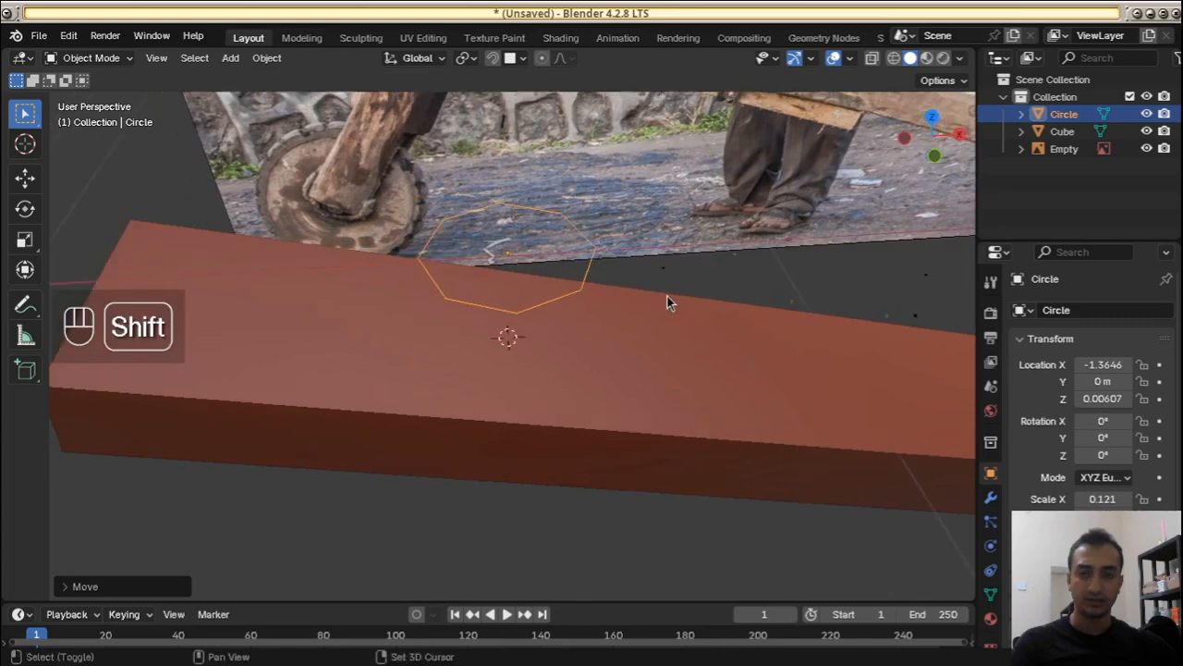
pyautogui.moveTo(605, 319); pyautogui.dragTo(557, 289, button='middle')
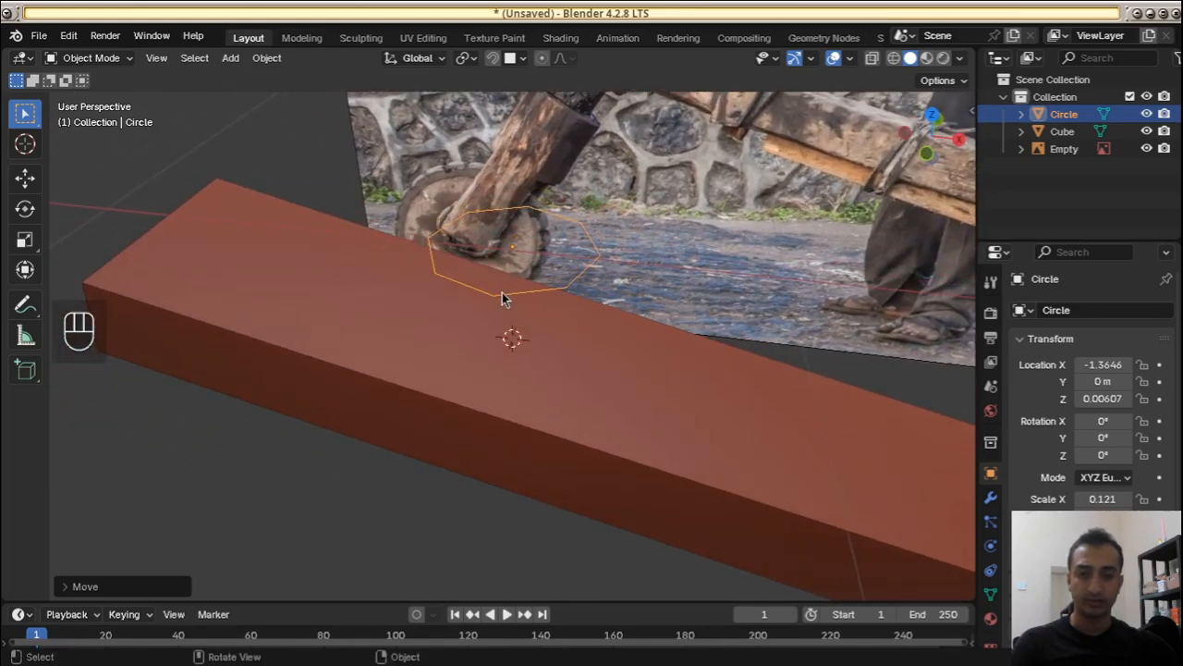
pyautogui.press('g')
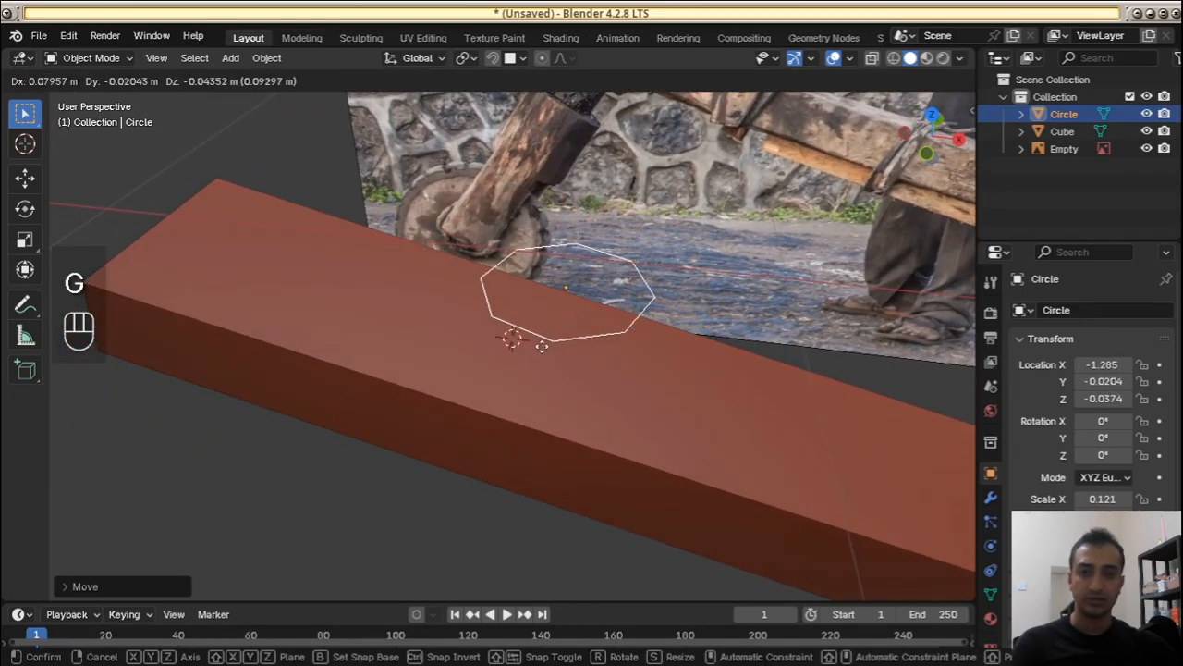
pyautogui.press('ctrl')
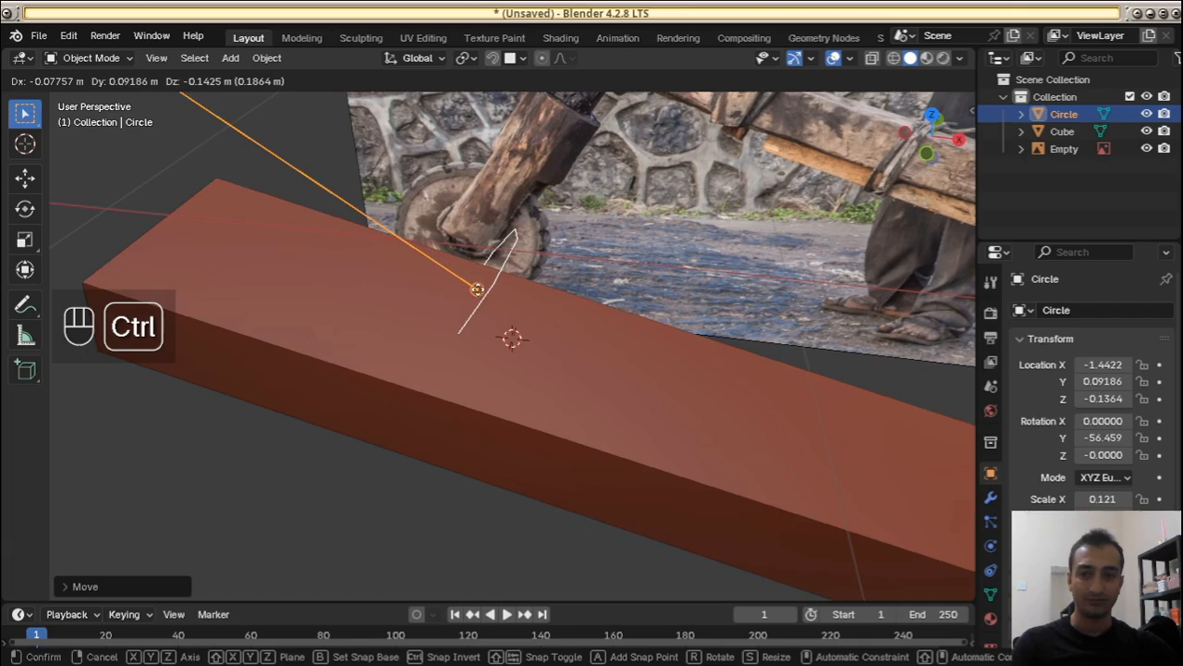
pyautogui.rightClick(467, 332)
# Select the beam and apply its object transforms
pyautogui.click(467, 333)
pyautogui.moveTo(467, 332); pyautogui.dragTo(447, 228, button='middle')
pyautogui.hotkey('ctrl', 'a')
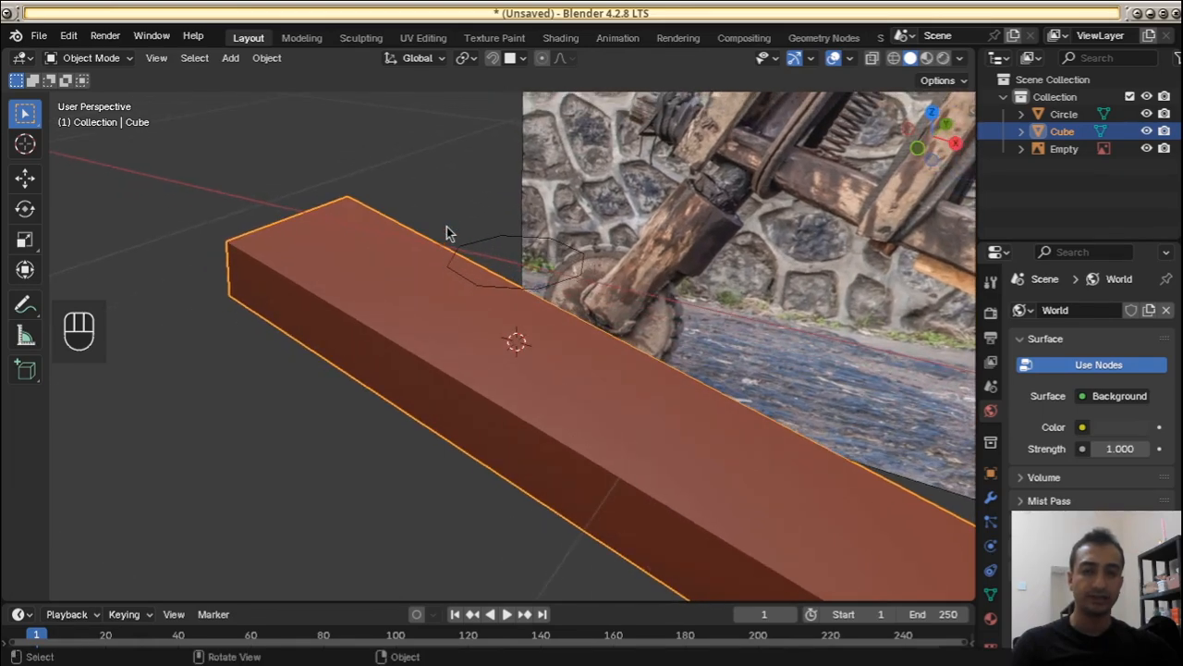
pyautogui.hotkey('ctrl', 'a')
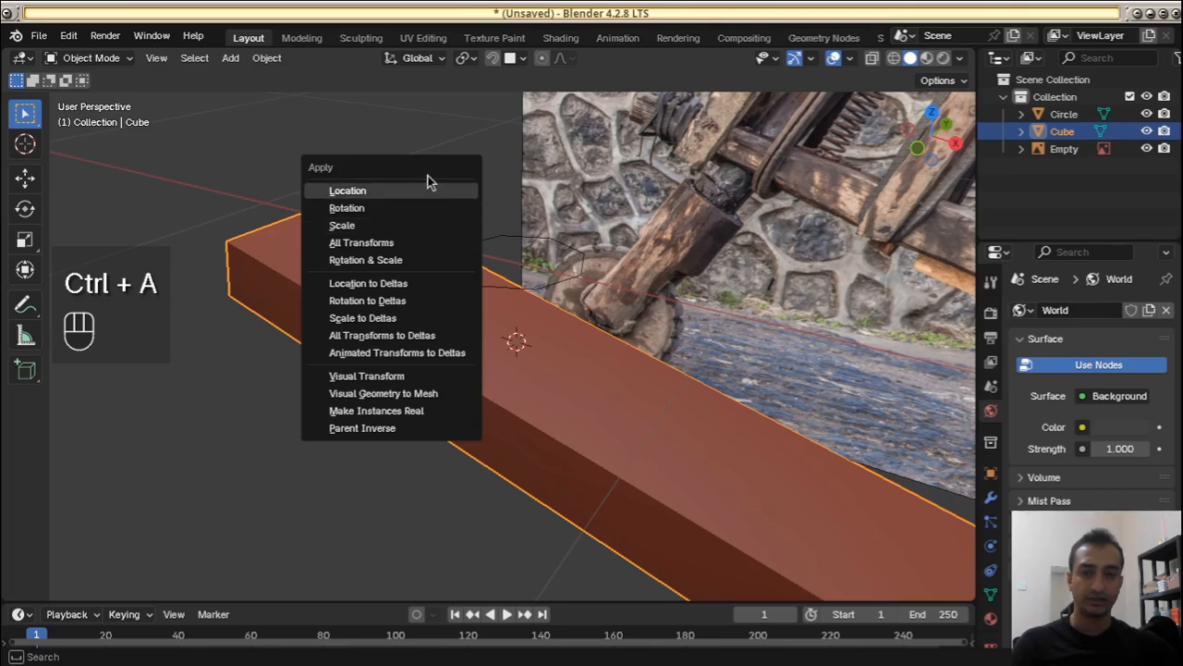
pyautogui.click(413, 233)
# Select the circle and snap it onto the middle of the band's upper face, aligned to the beam's slope
pyautogui.click(476, 256)
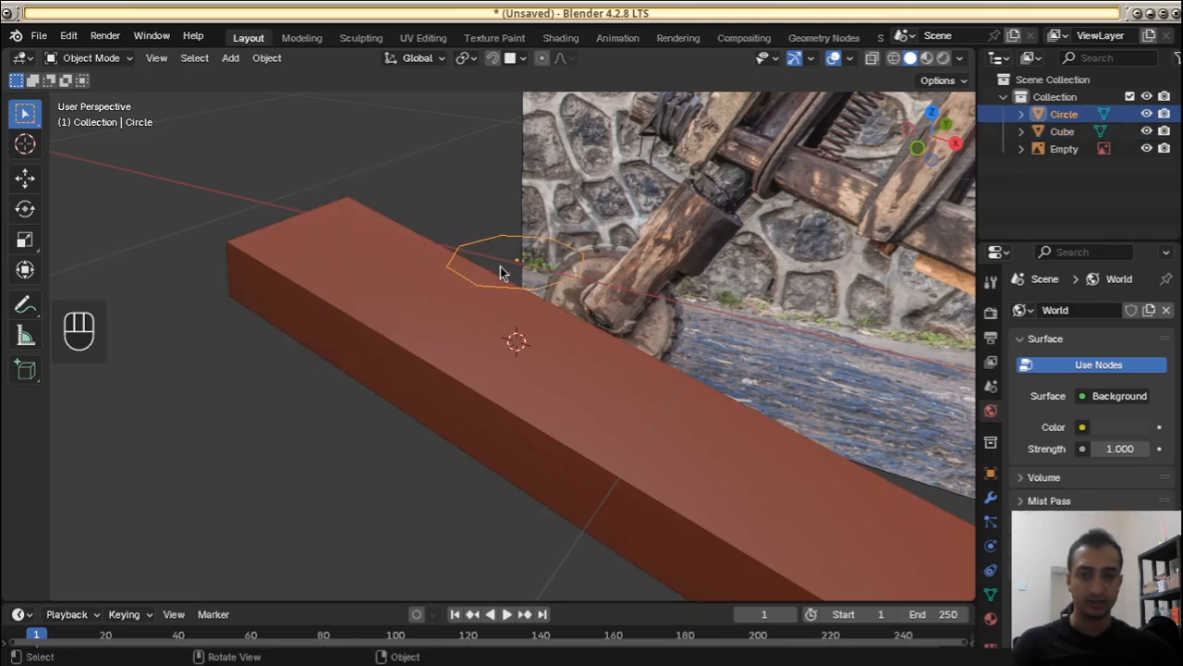
pyautogui.moveTo(502, 272); pyautogui.dragTo(514, 269, button='middle')
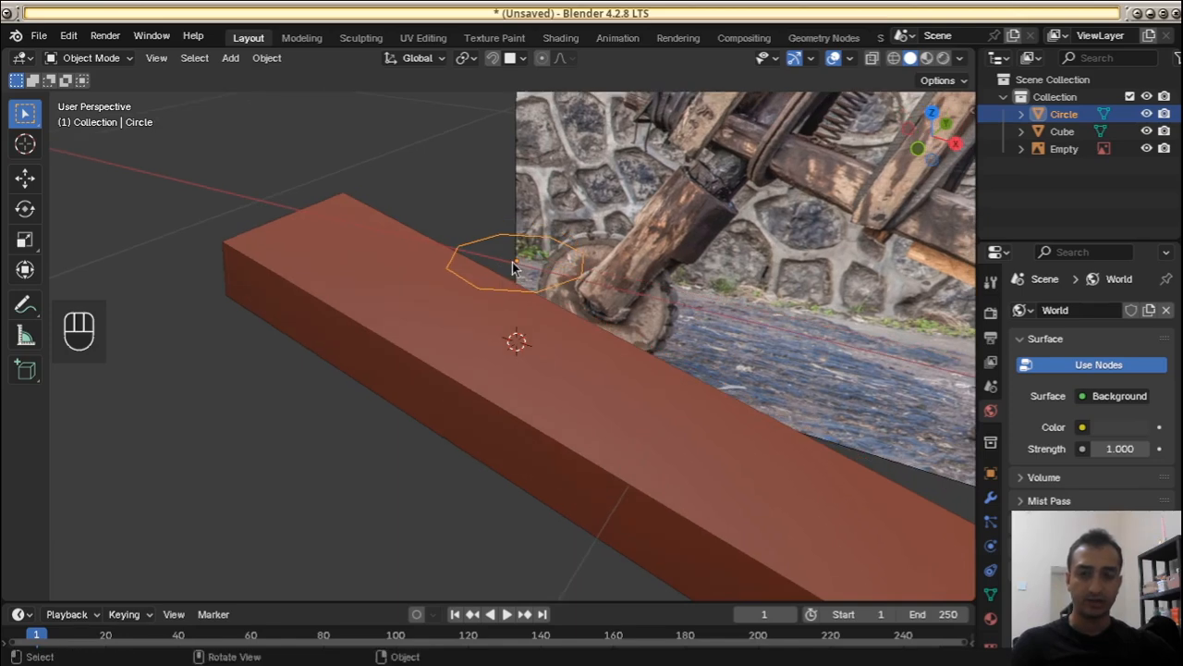
pyautogui.press('g')
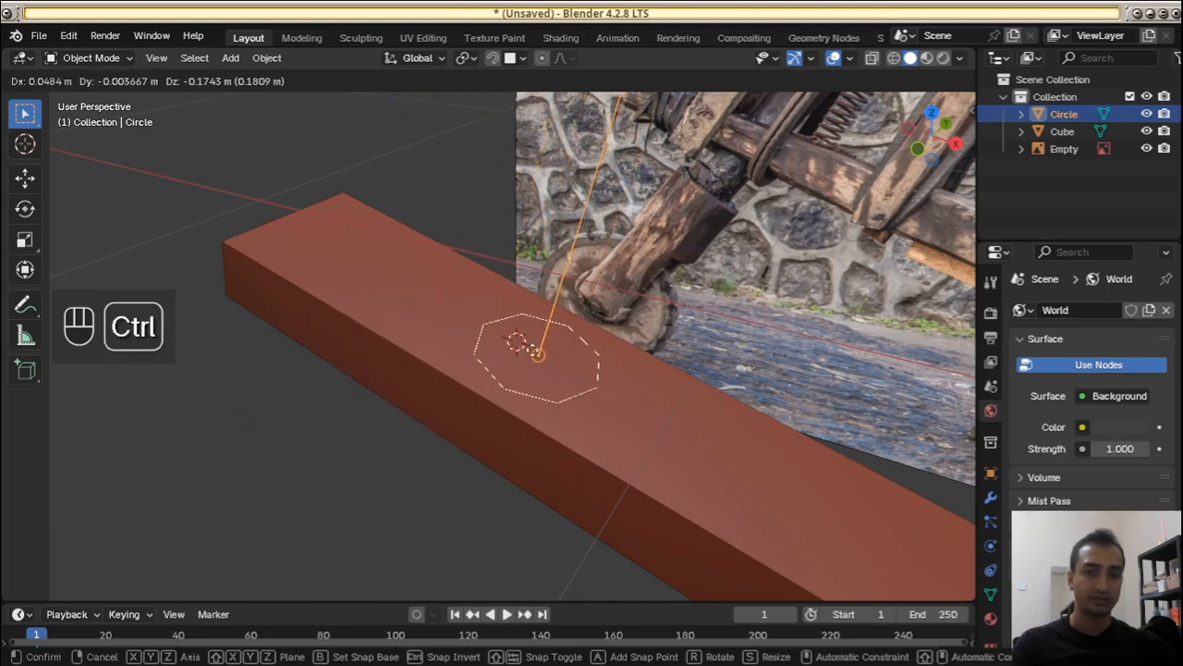
pyautogui.click(548, 381)
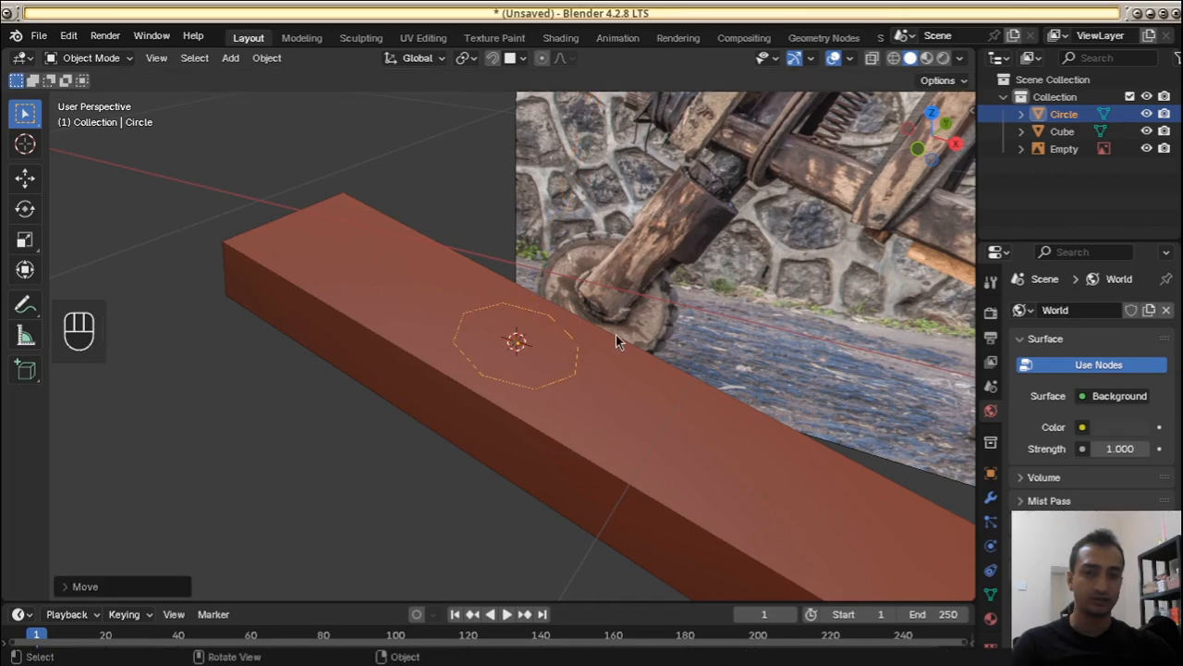
pyautogui.press('KP_7')
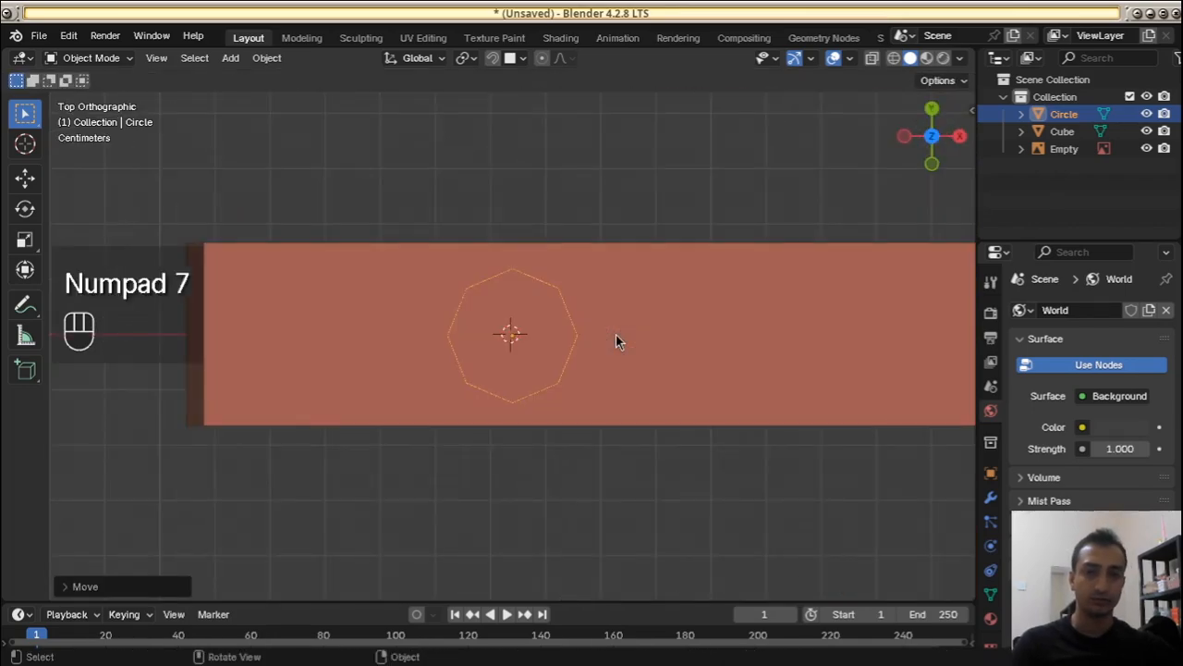
pyautogui.press('KP_1')
pyautogui.scroll(4, 615, 334)
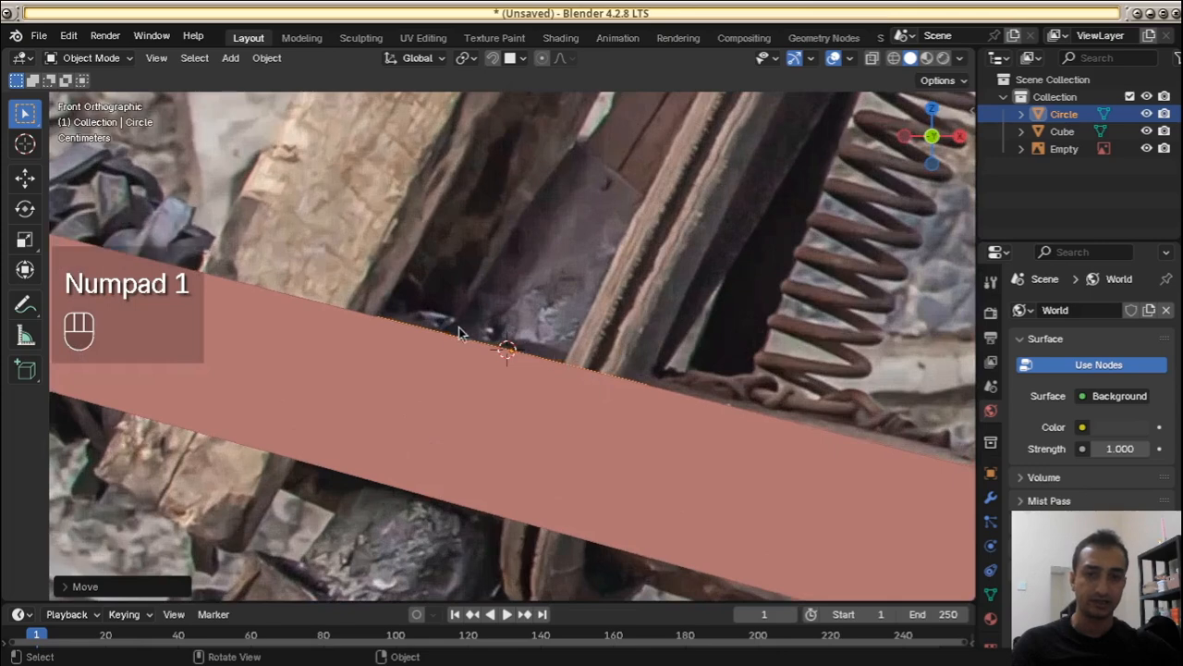
pyautogui.press('s')
pyautogui.press('d')
pyautogui.press('d')
pyautogui.press('d')
pyautogui.rightClick(386, 322)
pyautogui.press('d')
pyautogui.rightClick(385, 322)
pyautogui.press('d')
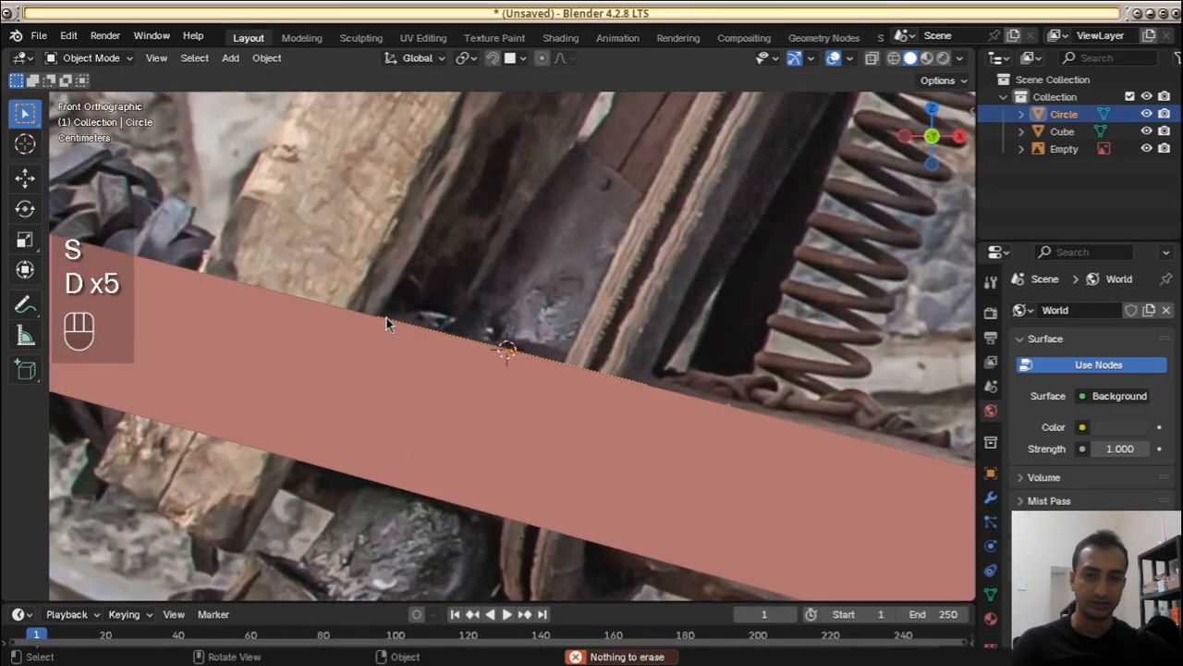
pyautogui.press('d')
pyautogui.moveTo(390, 321); pyautogui.dragTo(570, 378)
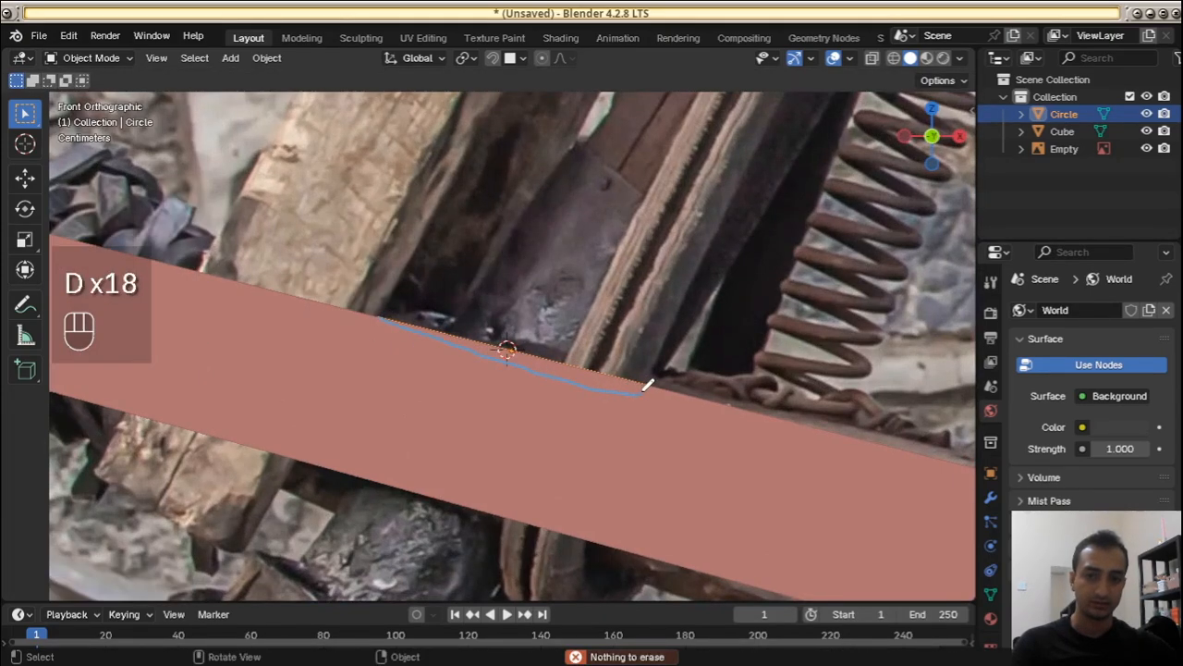
pyautogui.moveTo(380, 312); pyautogui.dragTo(702, 365, button='right')
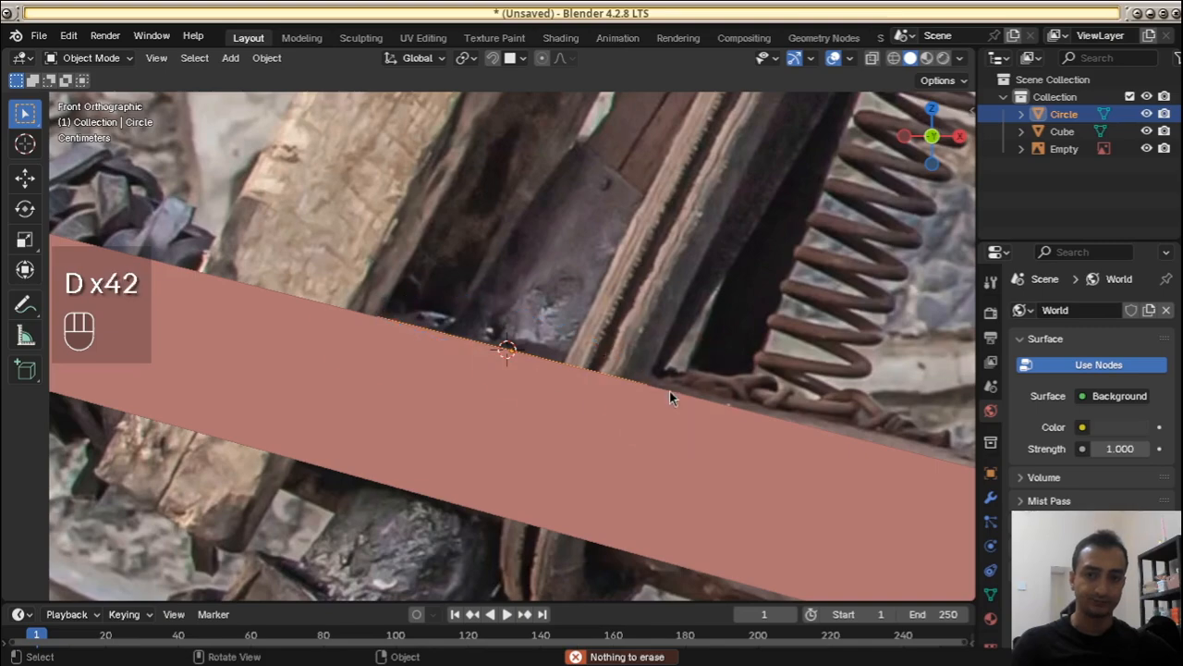
# Move the circle up along its local Z axis so it floats slightly above the beam's upper face
pyautogui.scroll(-3, 669, 392)
pyautogui.moveTo(662, 395)
pyautogui.mouseDown(button='middle')
pyautogui.moveTo(663, 415)
pyautogui.moveTo(655, 396)
pyautogui.mouseUp(button='middle')
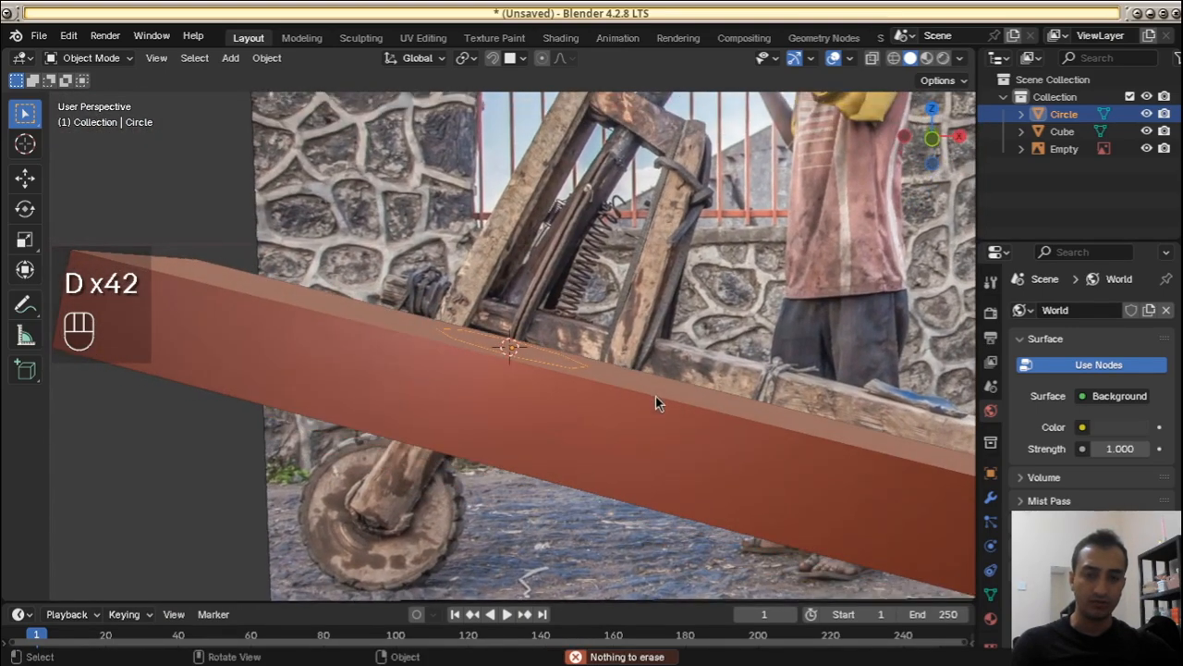
pyautogui.press('g')
pyautogui.press('z')
pyautogui.press('z')
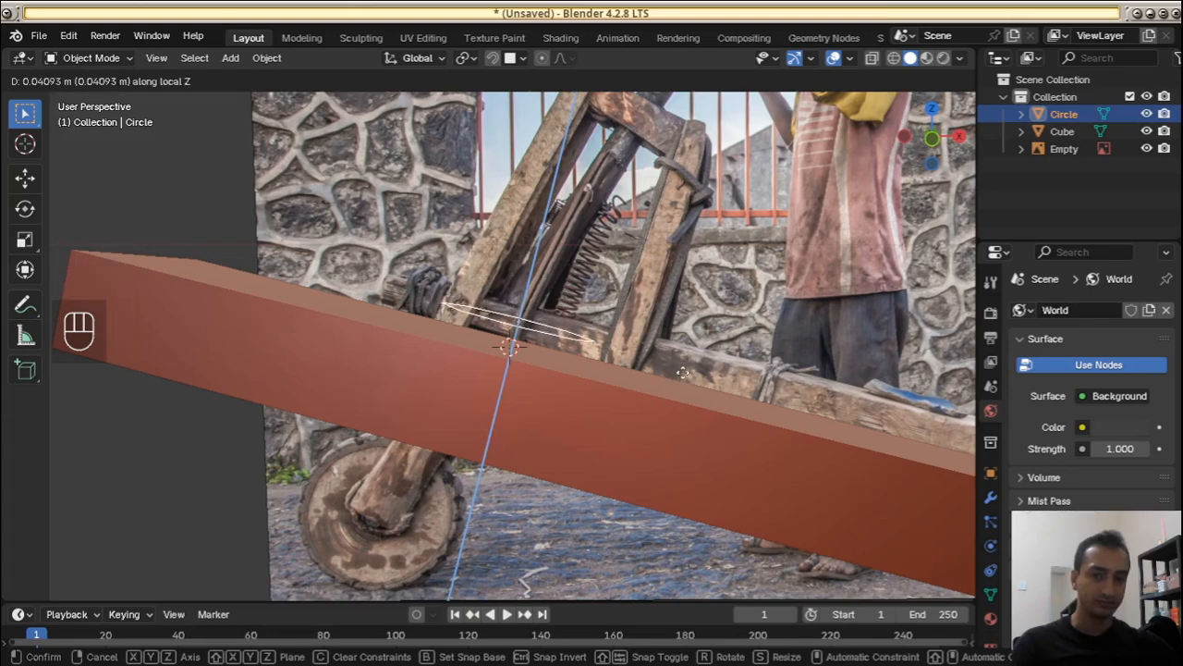
pyautogui.click(685, 358)
# Annotate two strokes from the circle's opposite ends down across the beam to illustrate projecting the hole through it
pyautogui.moveTo(685, 358); pyautogui.dragTo(639, 367, button='middle')
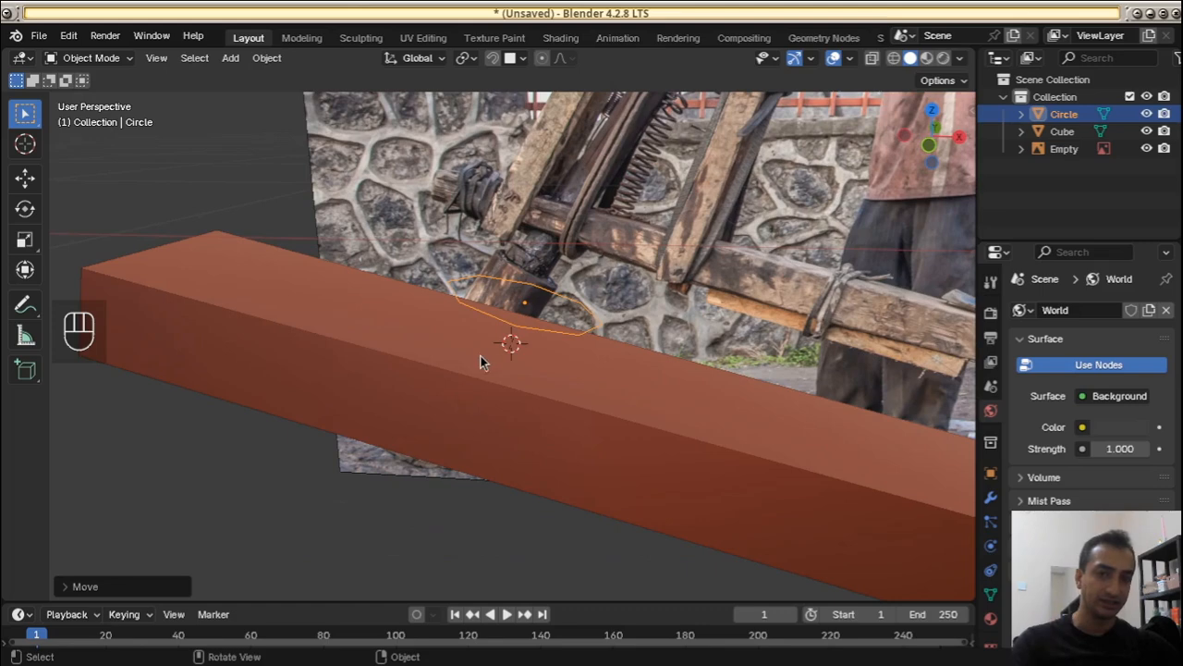
pyautogui.press('d')
pyautogui.press('d')
pyautogui.moveTo(452, 268); pyautogui.dragTo(383, 442)
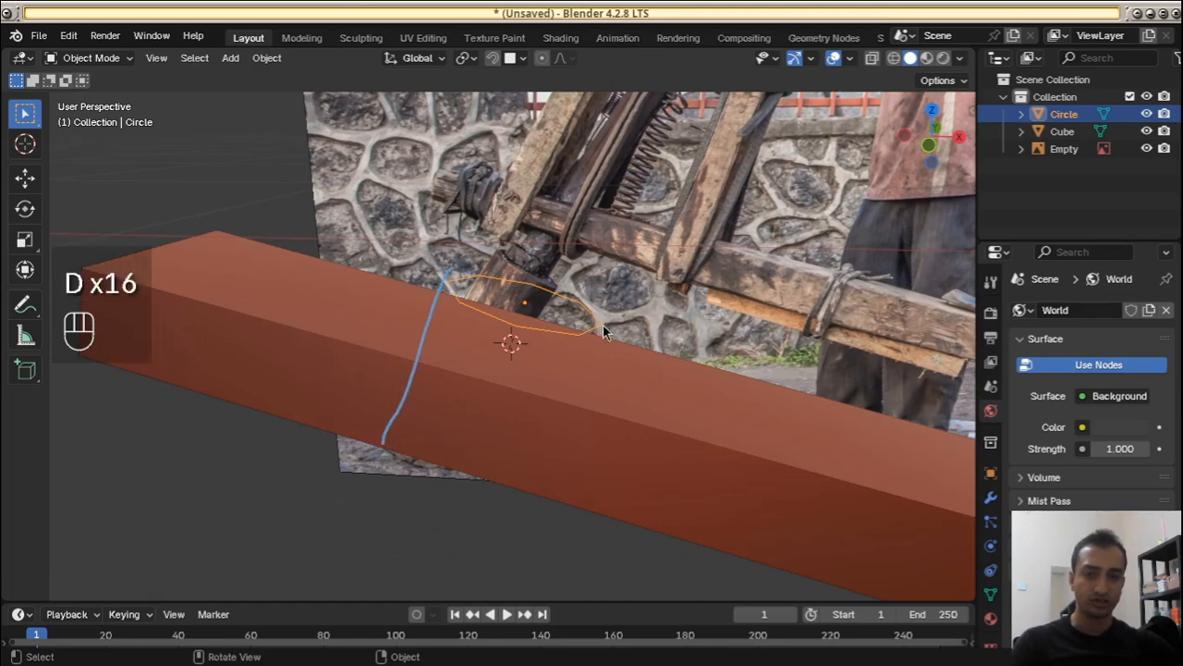
pyautogui.moveTo(602, 325); pyautogui.dragTo(547, 532)
# Open the beam in Edit Mode with its band's upper face selected and add the circle object to the selection
pyautogui.press('Tab')
pyautogui.press('Tab')
pyautogui.moveTo(453, 305)
pyautogui.mouseDown(button='middle')
pyautogui.moveTo(517, 298)
pyautogui.moveTo(530, 316)
pyautogui.mouseUp(button='middle')
pyautogui.click(440, 325)
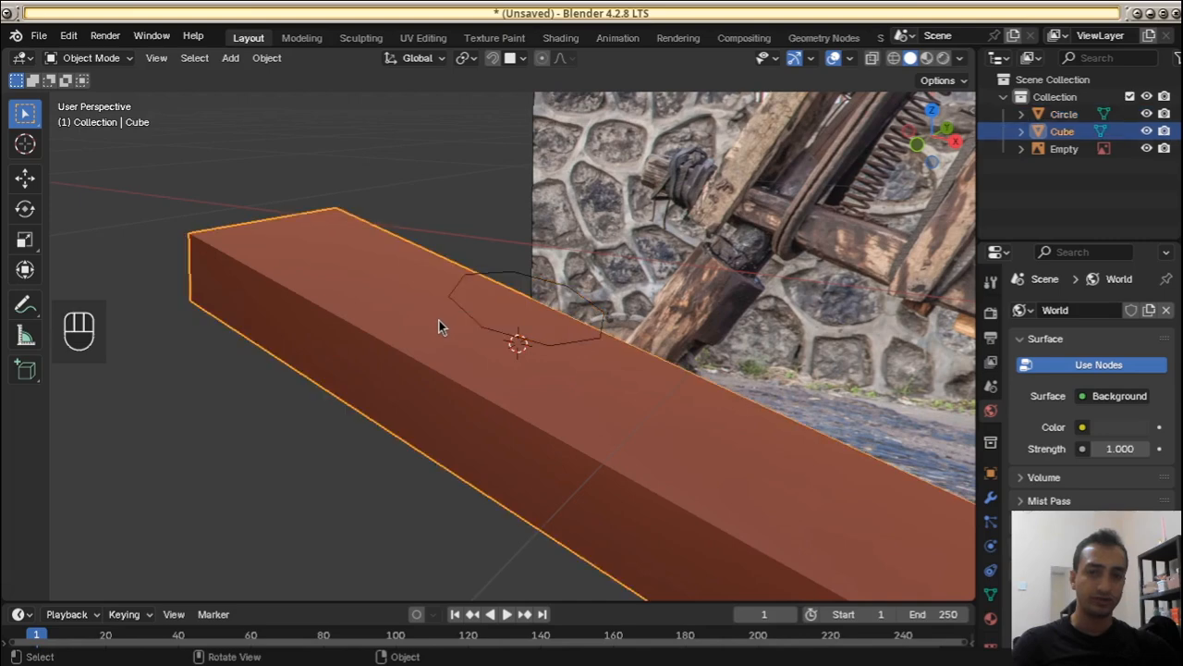
pyautogui.press('Tab')
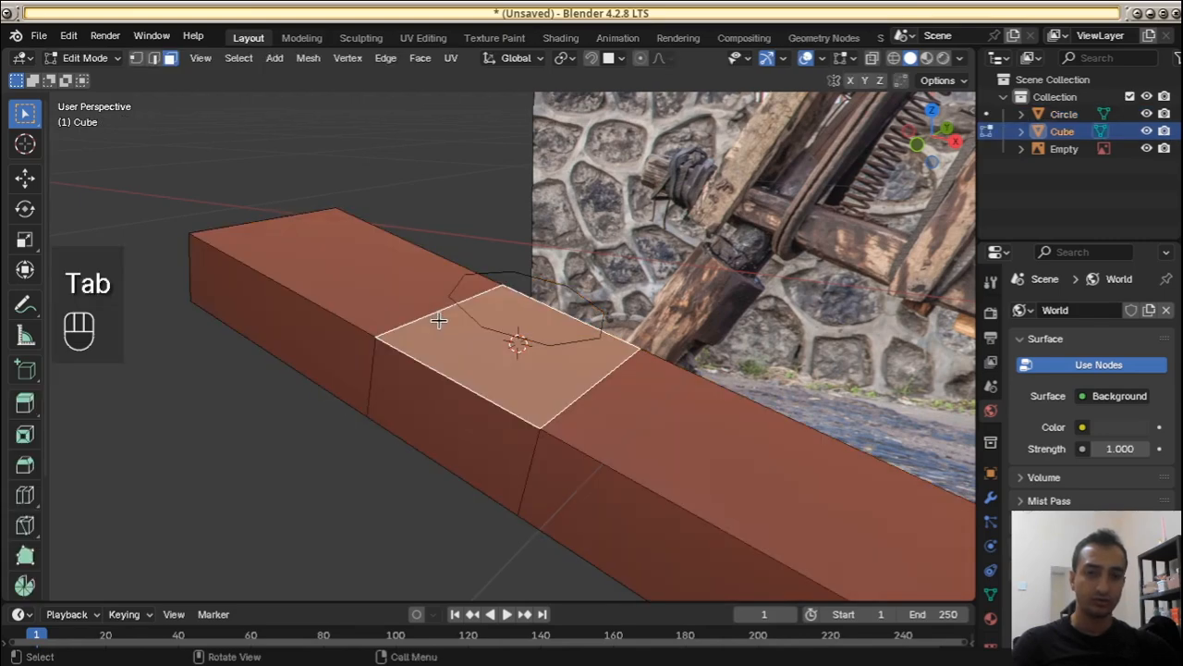
pyautogui.keyDown('ctrl'); pyautogui.click(1061, 119); pyautogui.keyUp('ctrl')
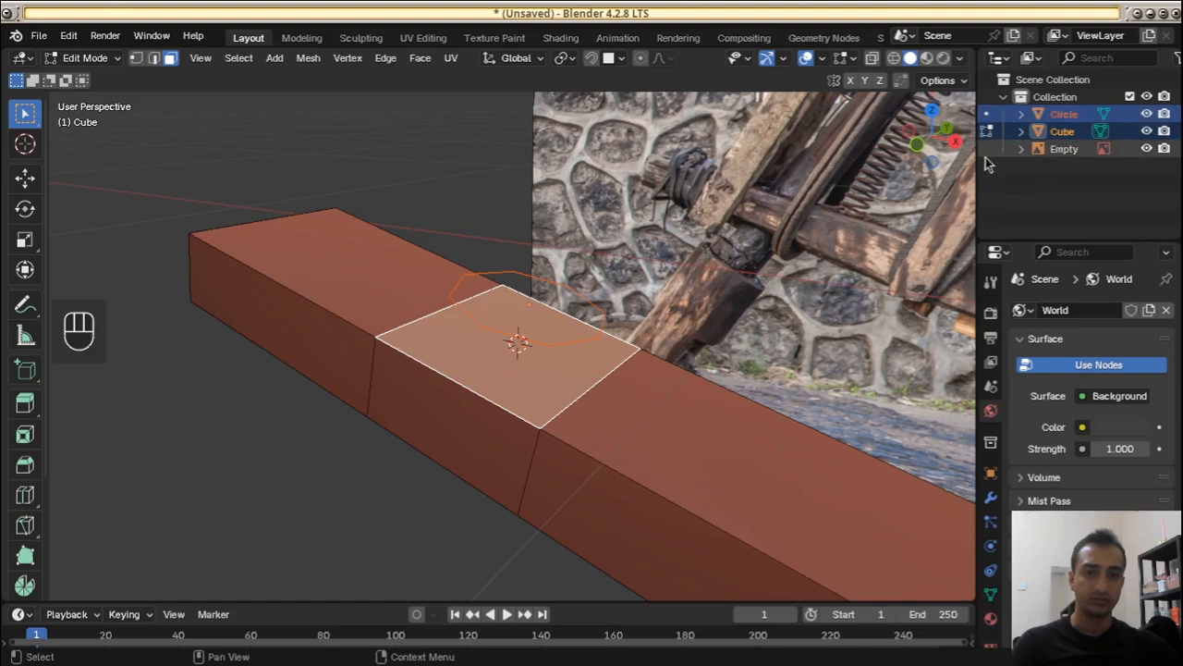
pyautogui.keyDown('ctrl'); pyautogui.click(1070, 120); pyautogui.keyUp('ctrl')
pyautogui.keyDown('ctrl'); pyautogui.click(1071, 121); pyautogui.keyUp('ctrl')
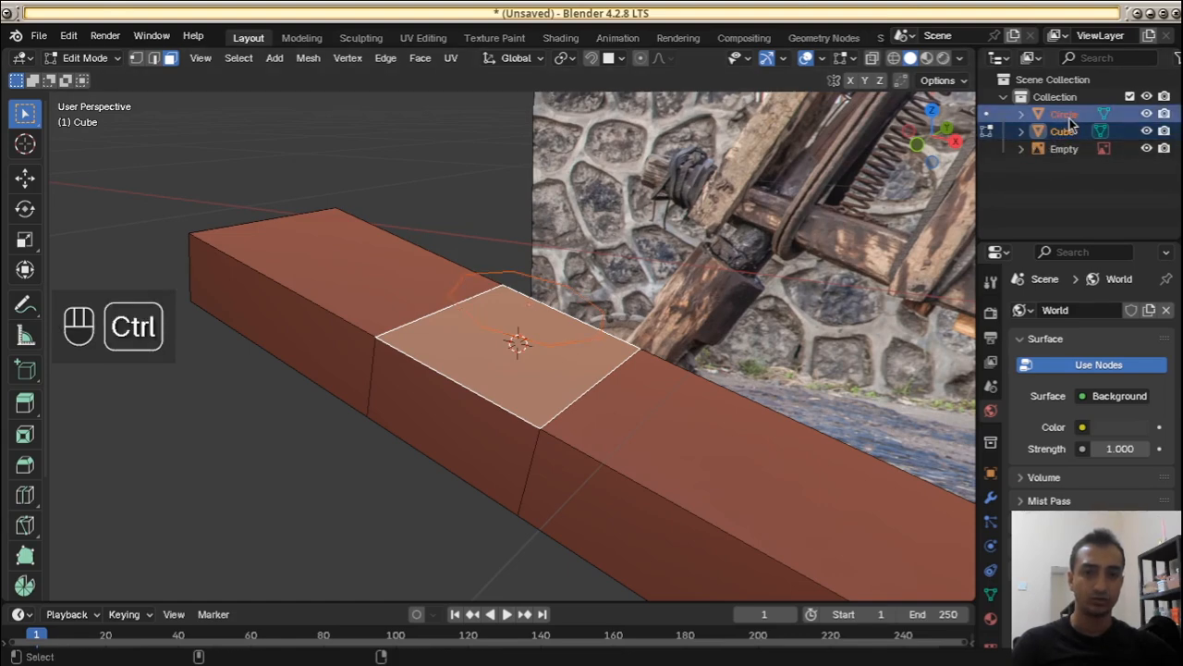
# Compare the view aligned to the band's selected upper face with the regular top view of the beam
pyautogui.moveTo(701, 295); pyautogui.dragTo(632, 367, button='middle')
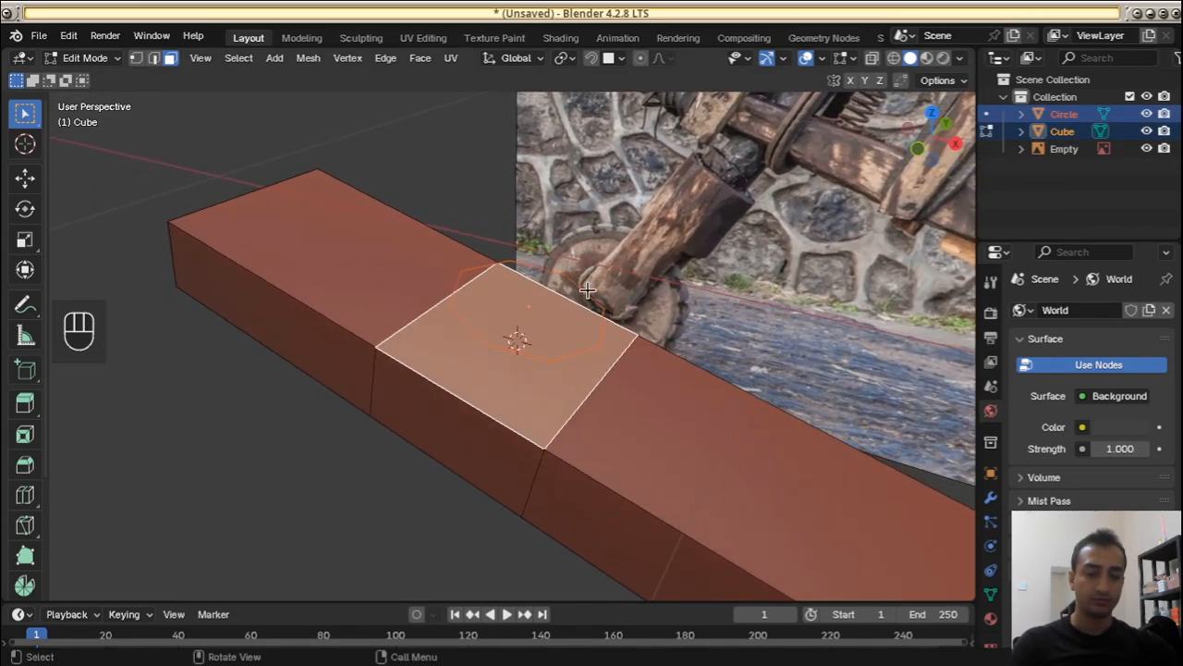
pyautogui.press('shift+KP_7')
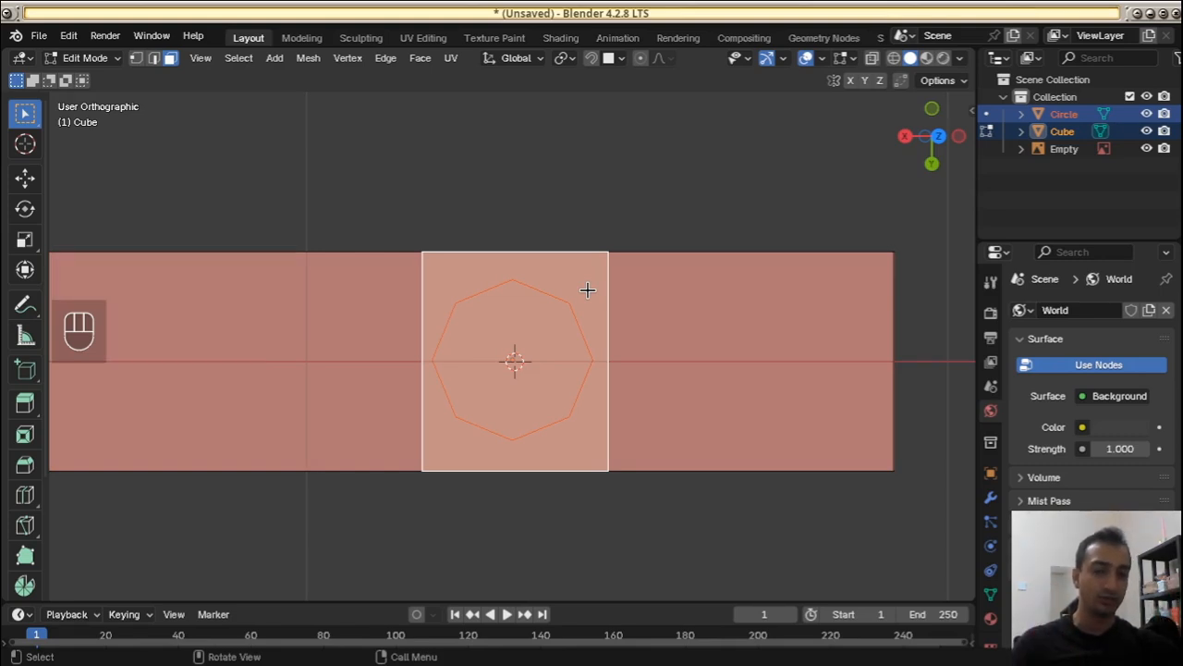
pyautogui.press('shift+KP_7')
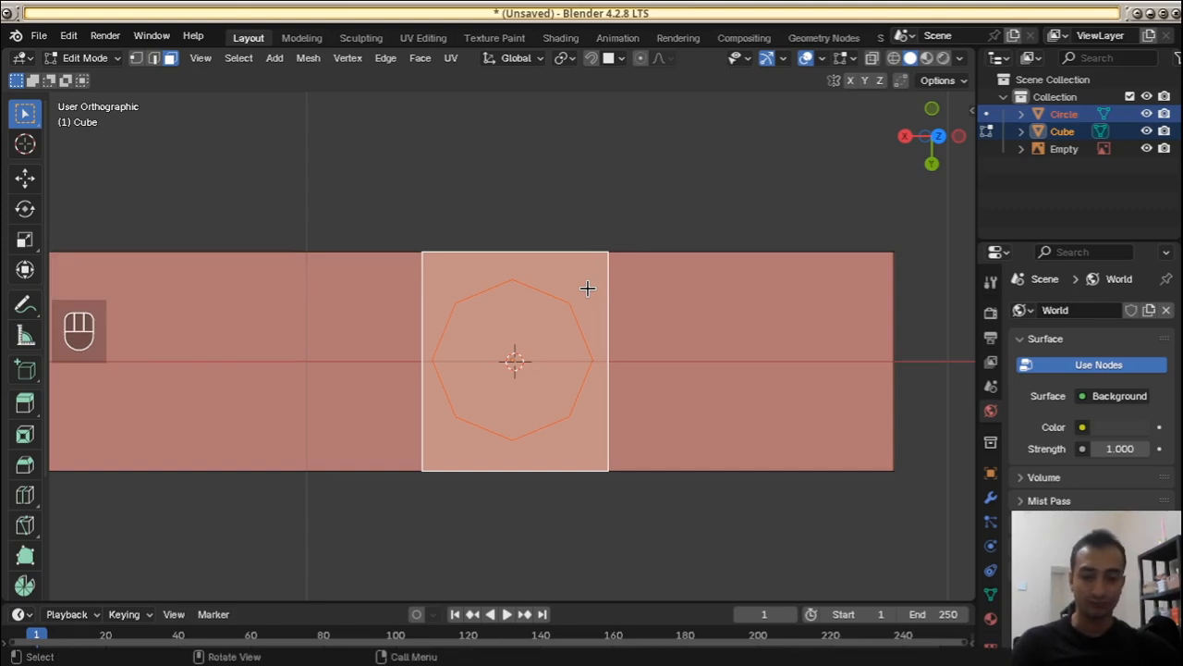
pyautogui.press('shift')
pyautogui.press('shift+KP_7')
pyautogui.moveTo(586, 287); pyautogui.dragTo(713, 303, button='middle')
pyautogui.press('KP_7')
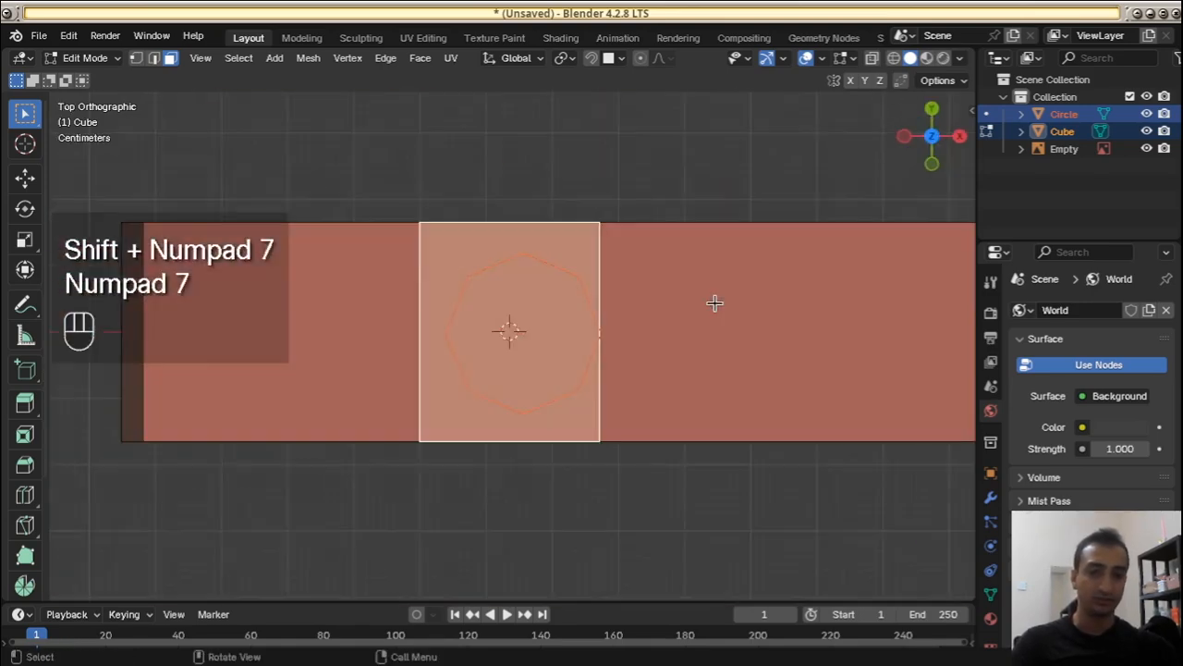
pyautogui.scroll(-6, 745, 314)
pyautogui.scroll(3, 752, 288)
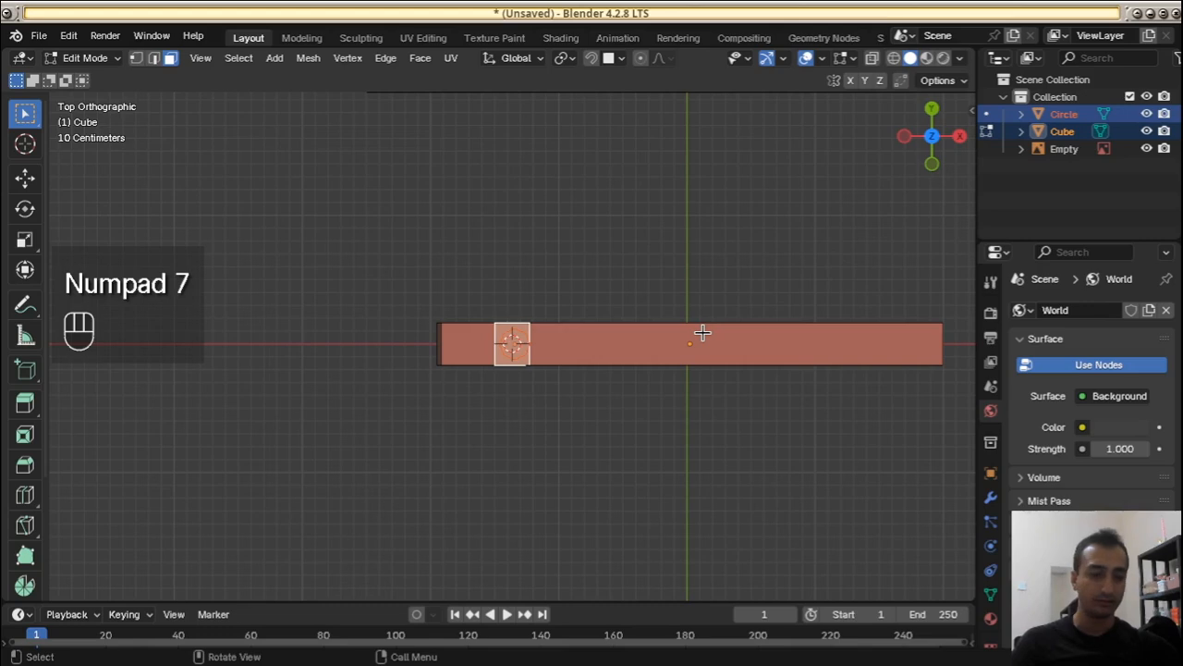
# From a view squared to the selected upper face, Knife Project the circle onto the beam with Cut Through enabled
pyautogui.press('shift+KP_7')
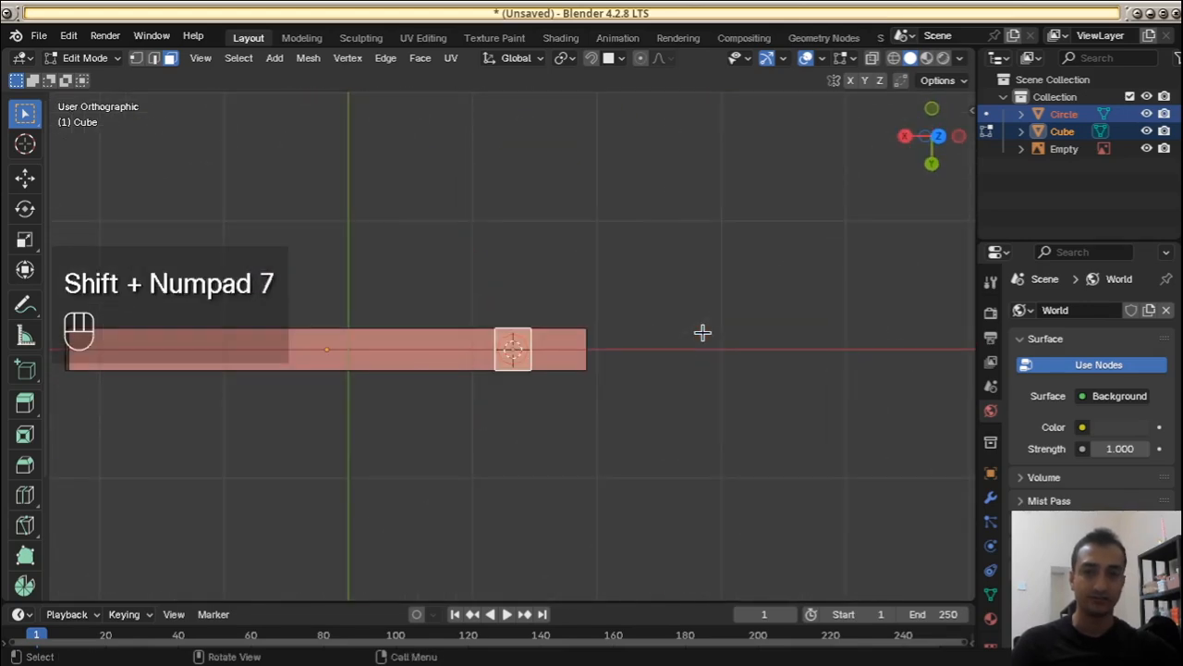
pyautogui.scroll(10, 702, 333)
pyautogui.scroll(-2, 698, 333)
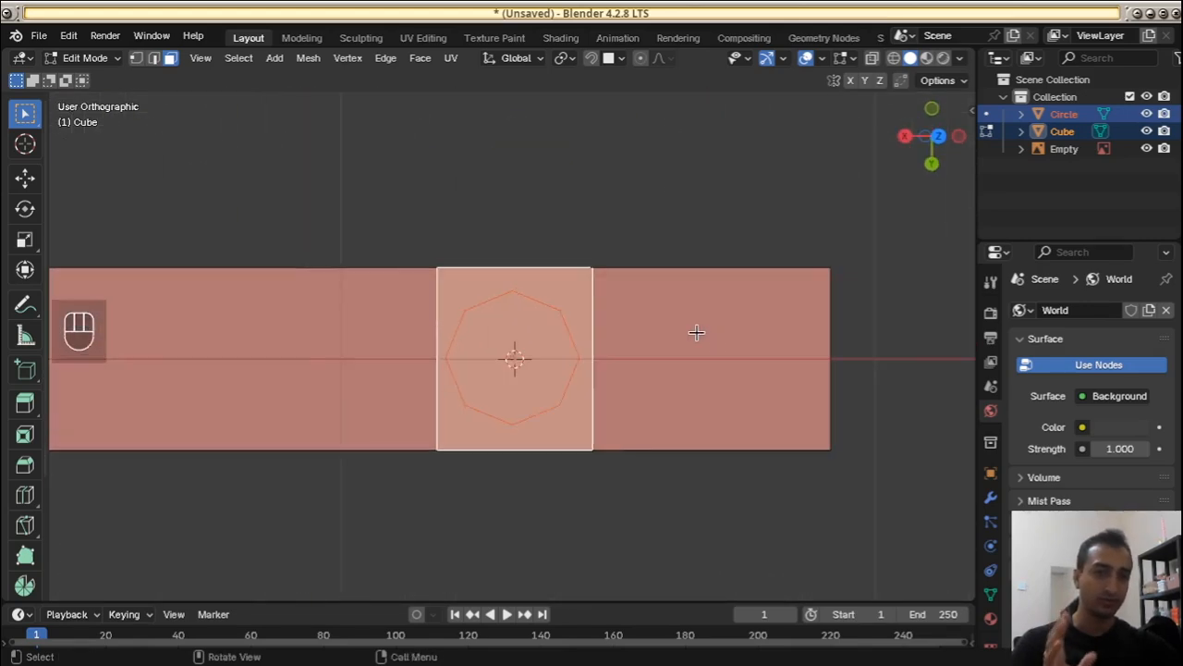
pyautogui.scroll(1, 694, 330)
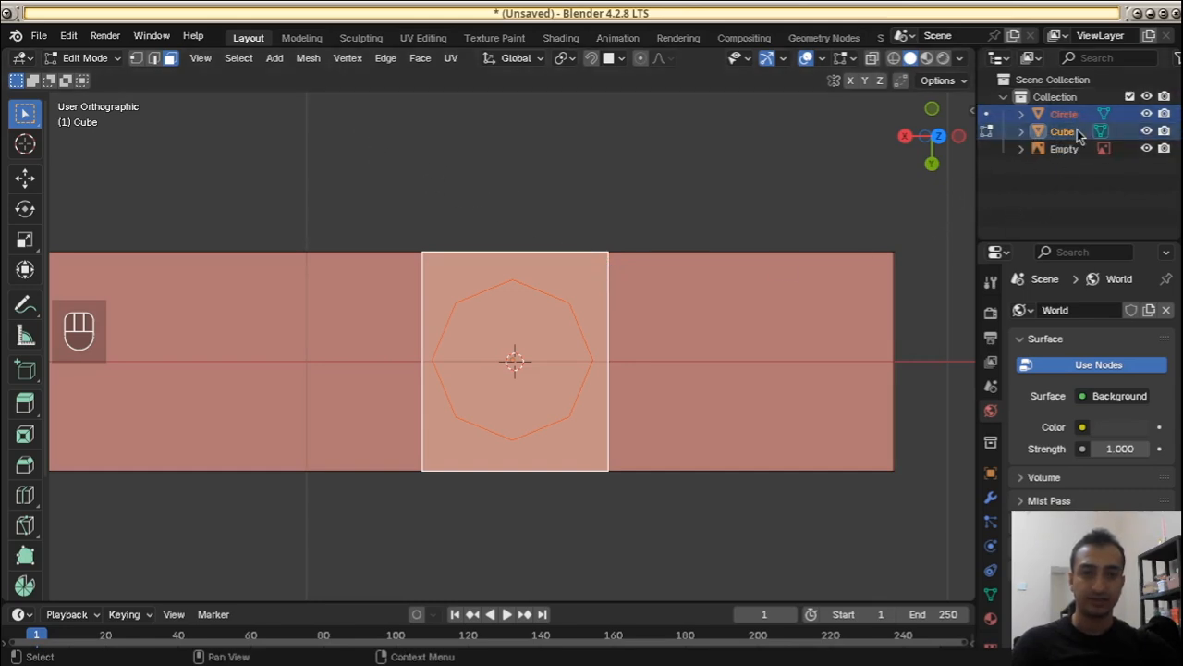
pyautogui.click(385, 59)
pyautogui.moveTo(308, 62)
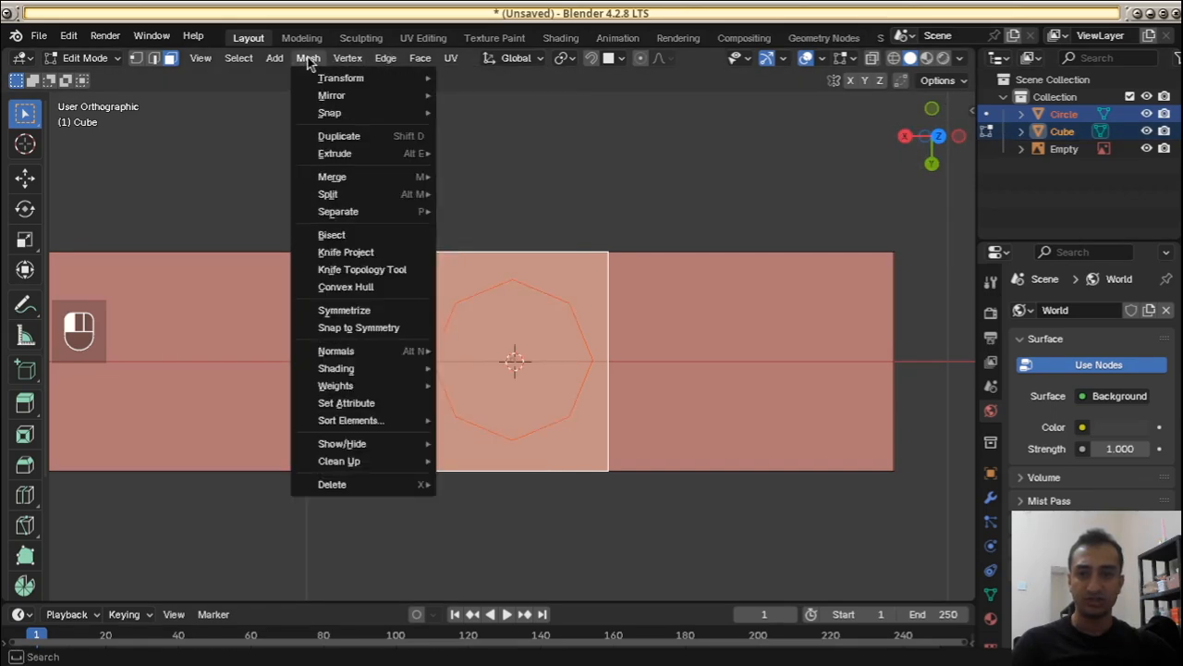
pyautogui.click(401, 251)
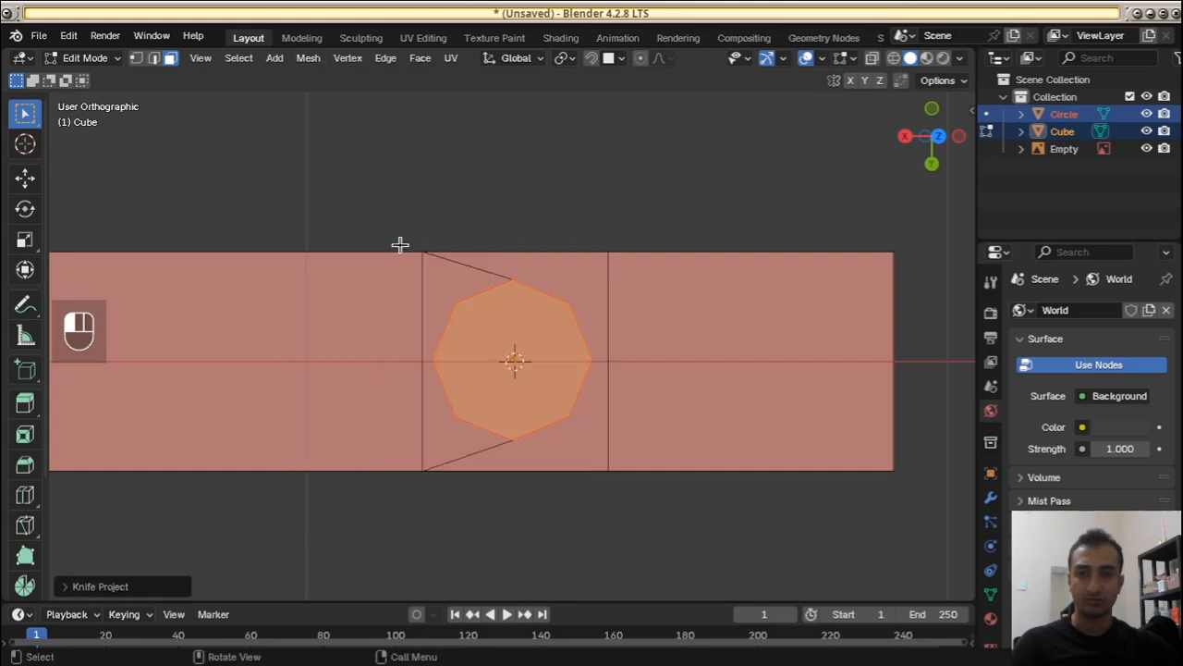
pyautogui.click(111, 588)
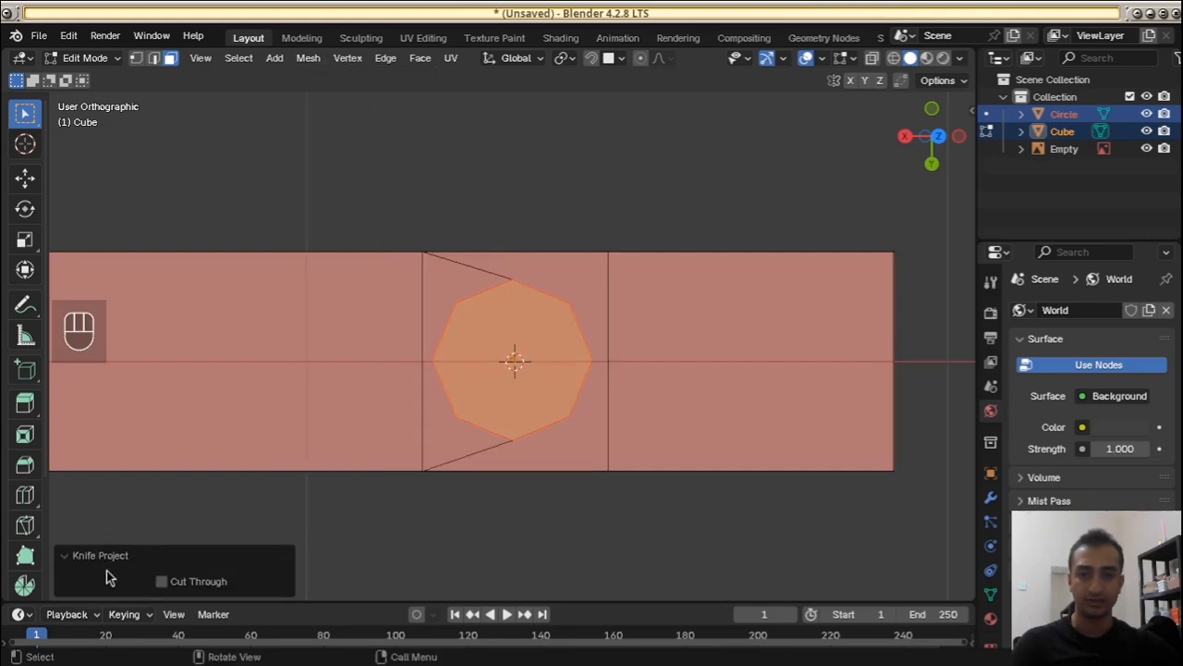
pyautogui.click(178, 588)
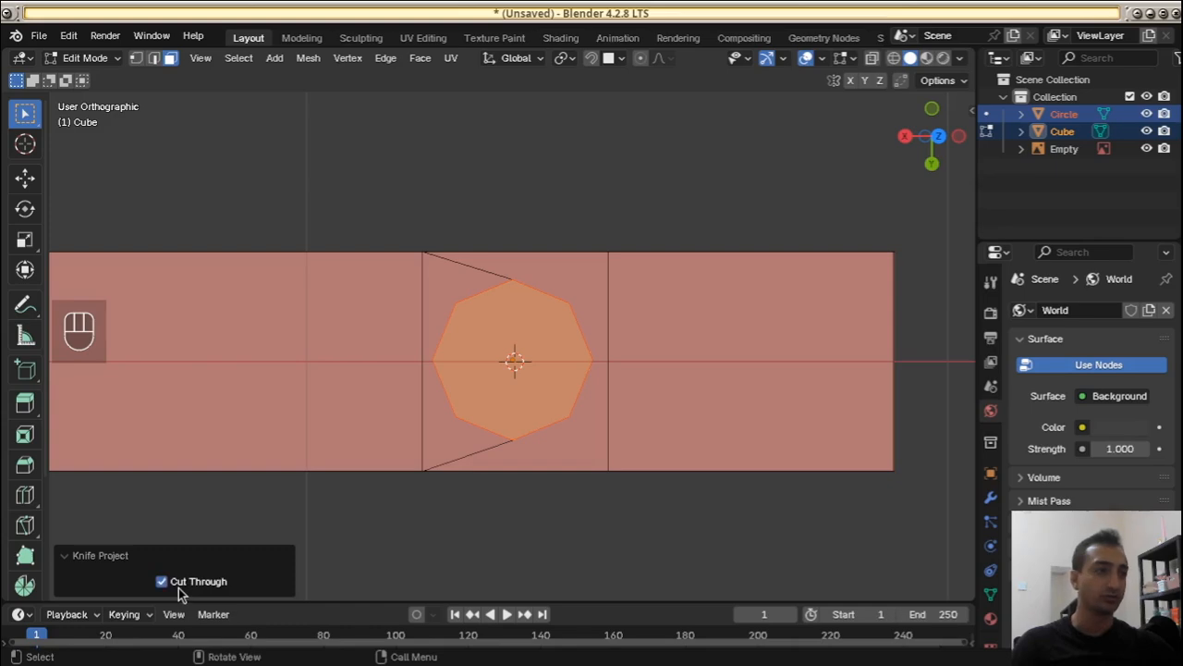
# Return to Object Mode and delete the circle object floating above the beam
pyautogui.moveTo(403, 409); pyautogui.dragTo(446, 403, button='middle')
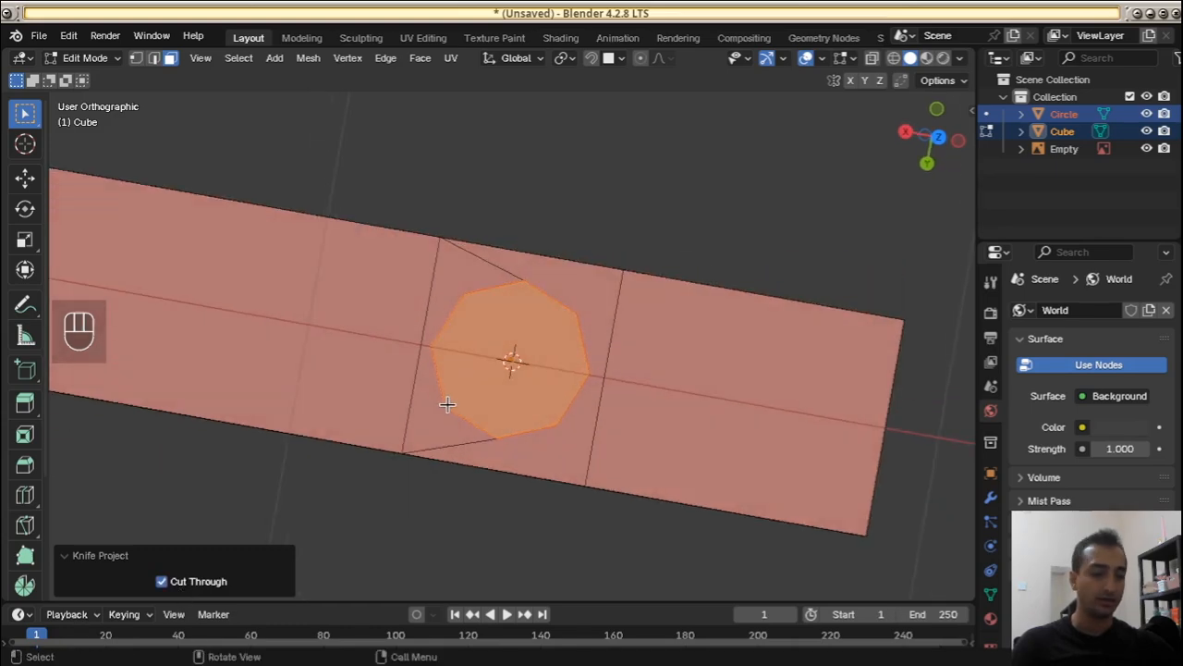
pyautogui.press('KP_Decimal')
pyautogui.moveTo(549, 328); pyautogui.dragTo(343, 167, button='middle')
pyautogui.press('KP_7')
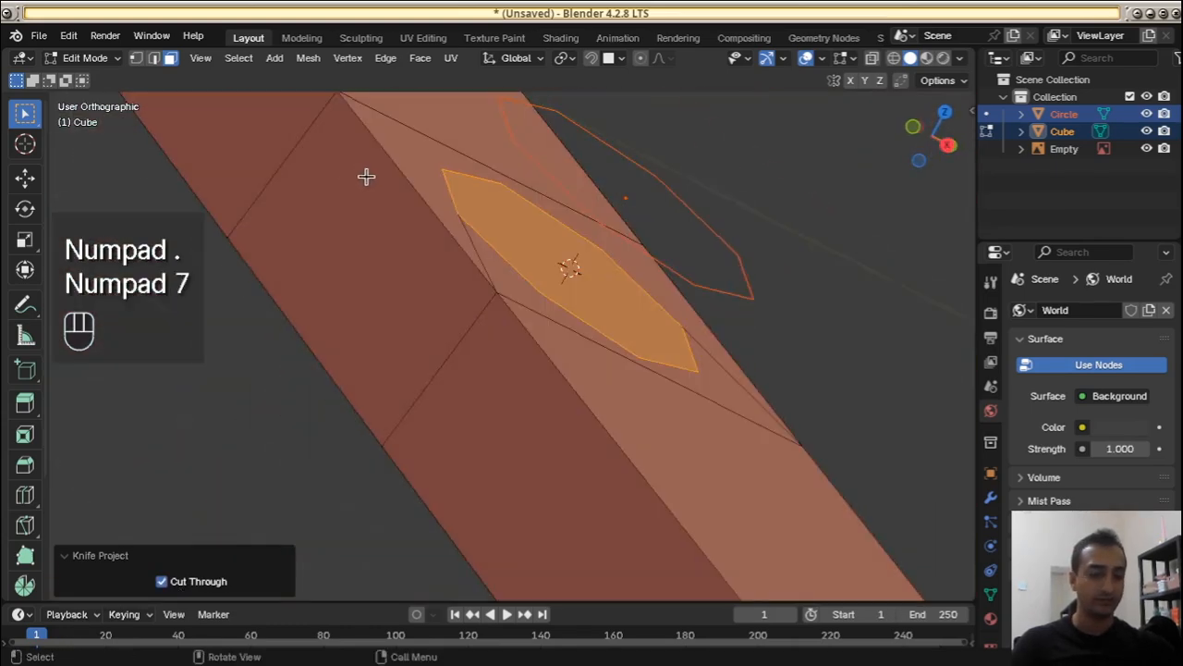
pyautogui.press('KP_5')
pyautogui.moveTo(438, 285); pyautogui.dragTo(528, 234, button='middle')
pyautogui.press('Tab')
pyautogui.click(536, 262)
pyautogui.press('x')
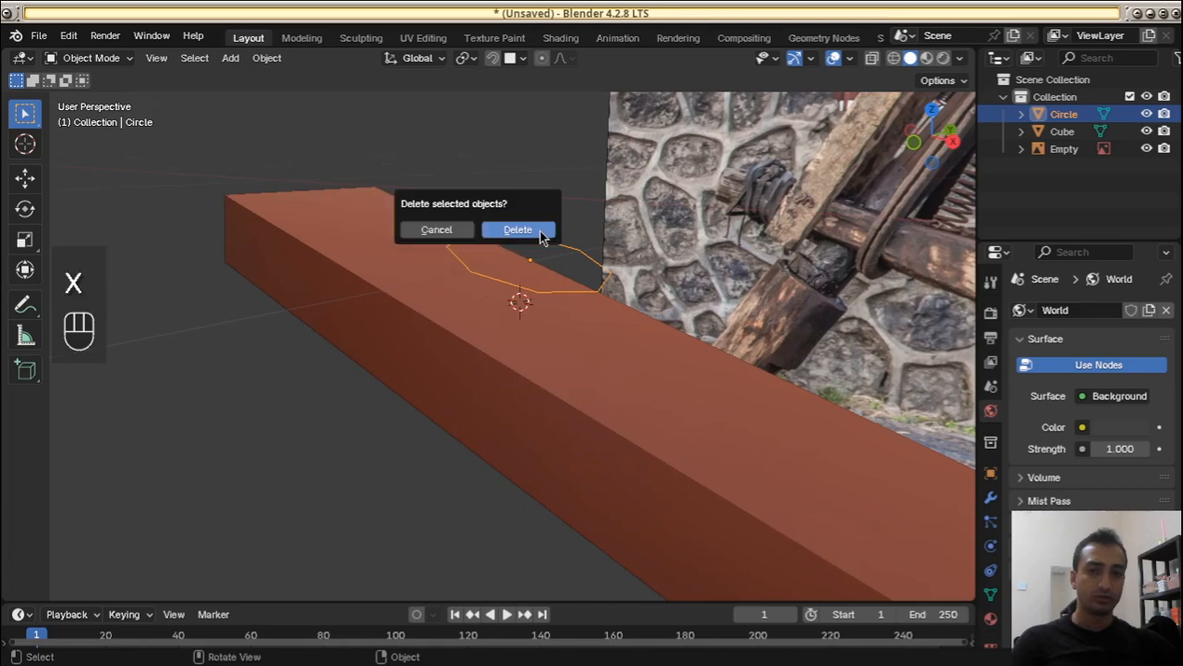
pyautogui.click(540, 231)
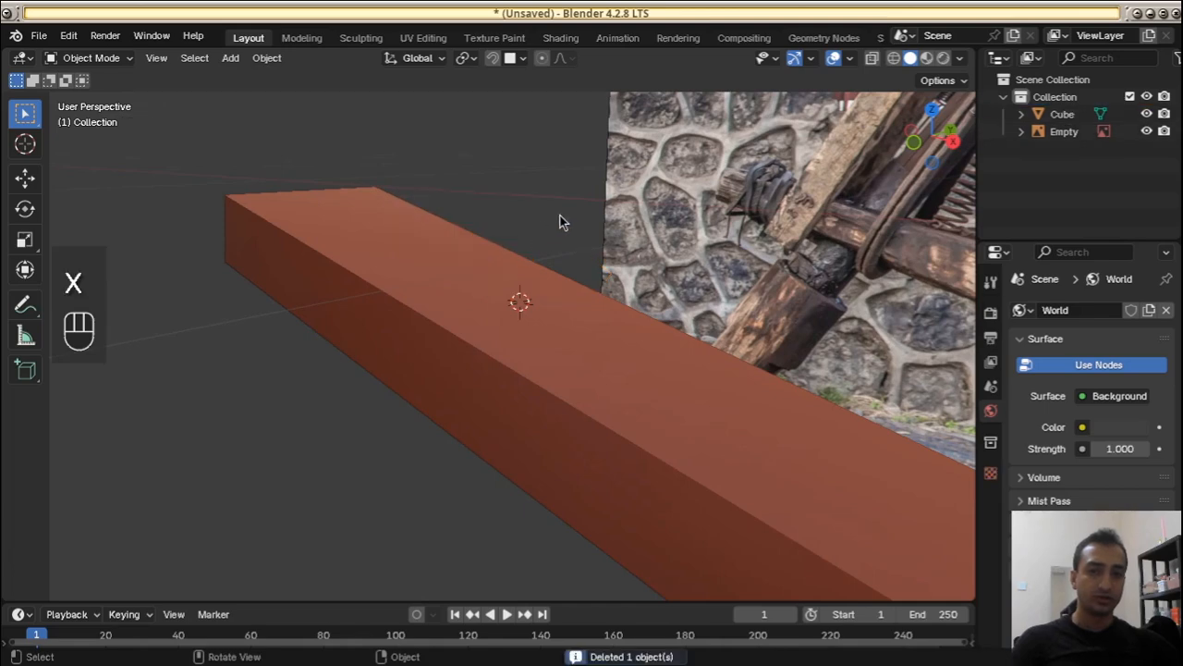
# Open the beam in Edit Mode and check the two faces surrounding the projected circle on its upper side
pyautogui.click(548, 356)
pyautogui.press('Tab')
pyautogui.moveTo(547, 343); pyautogui.dragTo(568, 367, button='middle')
pyautogui.scroll(3, 577, 385)
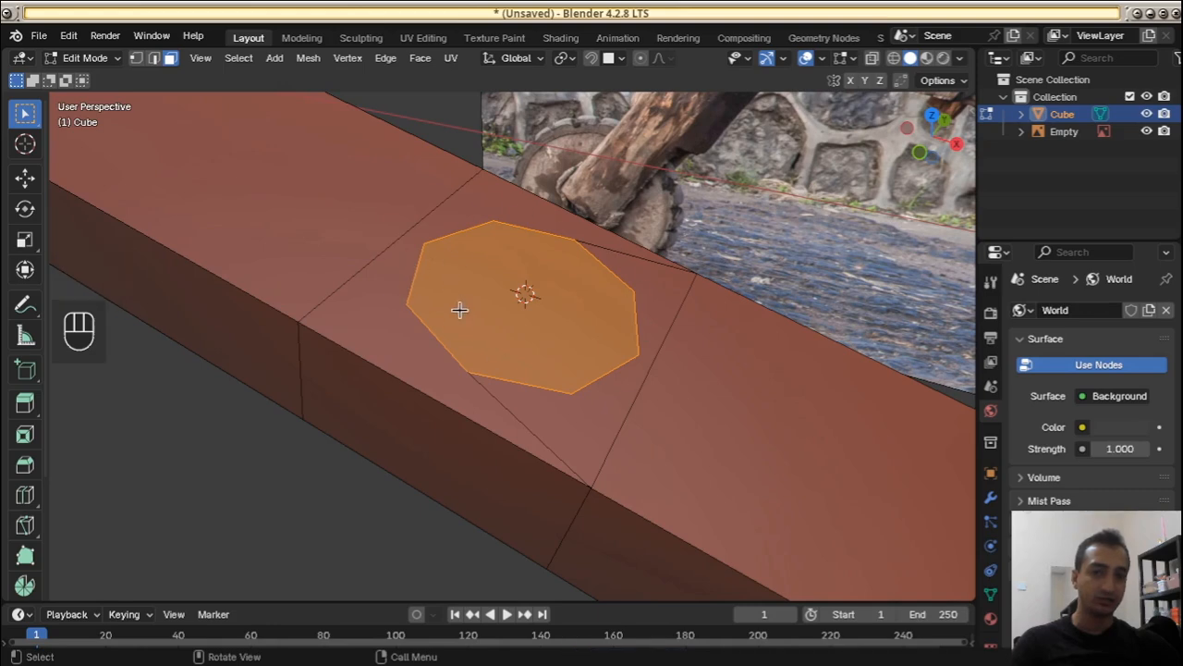
pyautogui.click(408, 325)
pyautogui.click(574, 404)
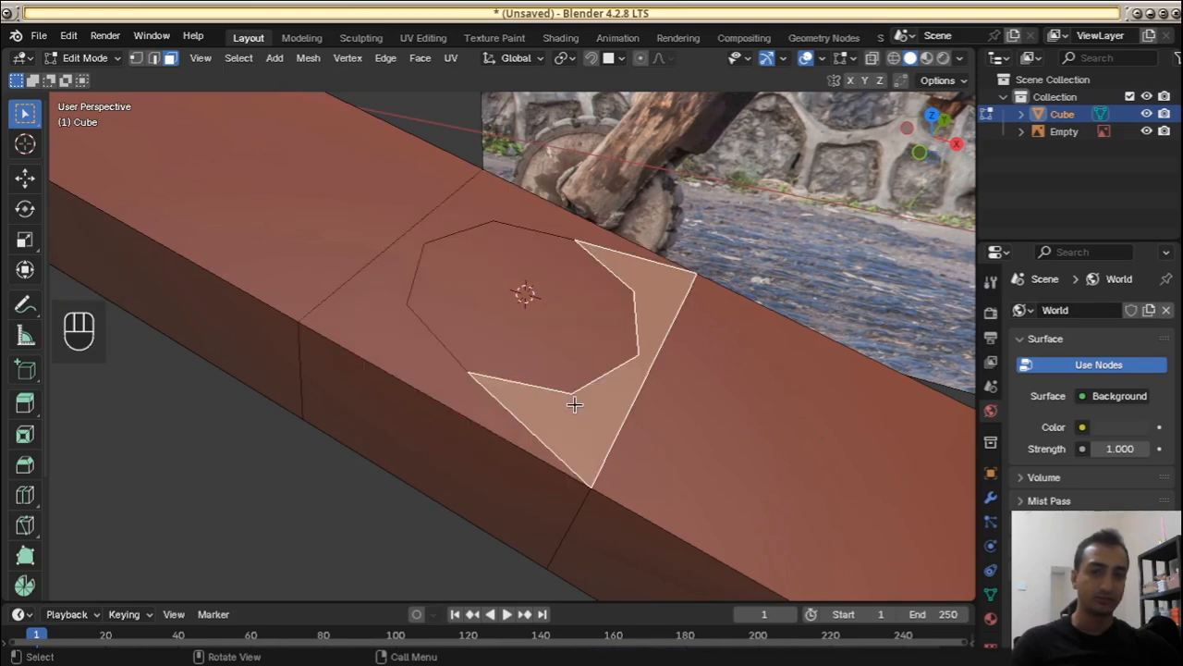
pyautogui.click(417, 341)
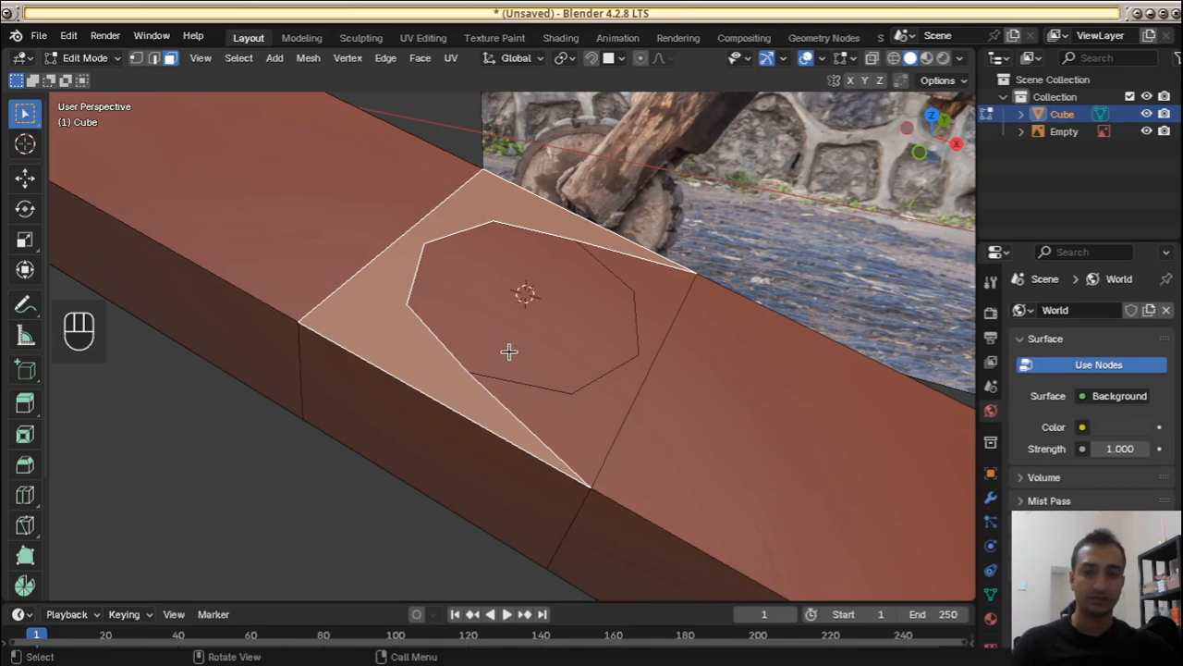
pyautogui.click(547, 411)
# Delete the two faces surrounding the circle on the beam's upper side, keeping the circular face
pyautogui.click(392, 319)
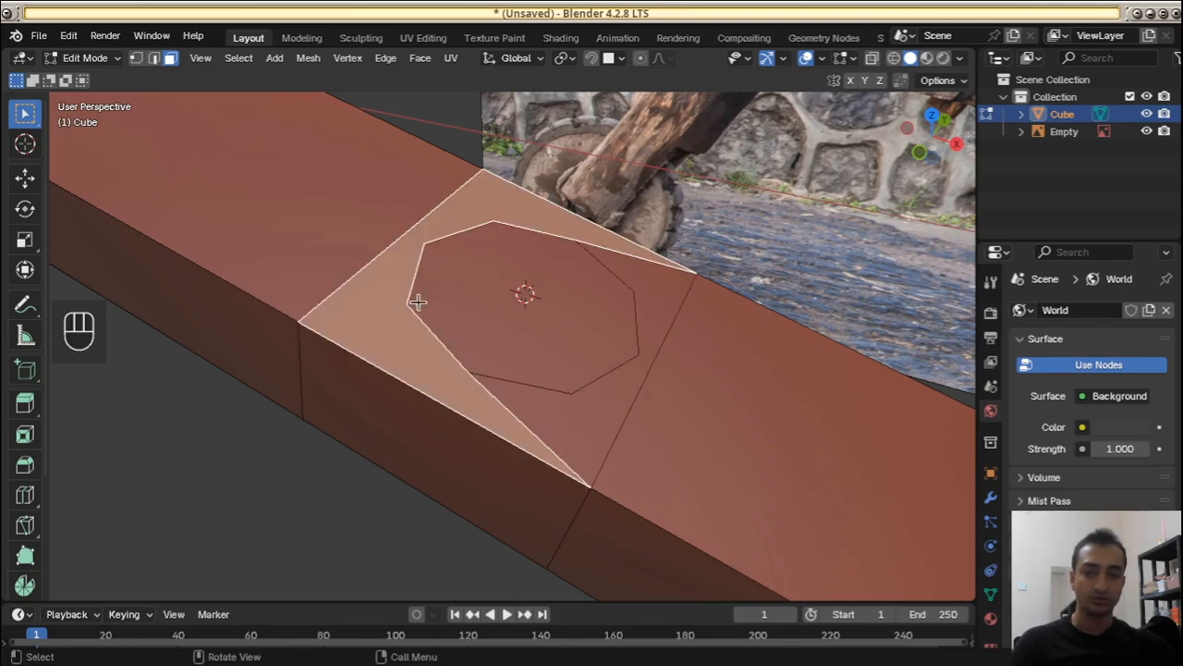
pyautogui.press('x')
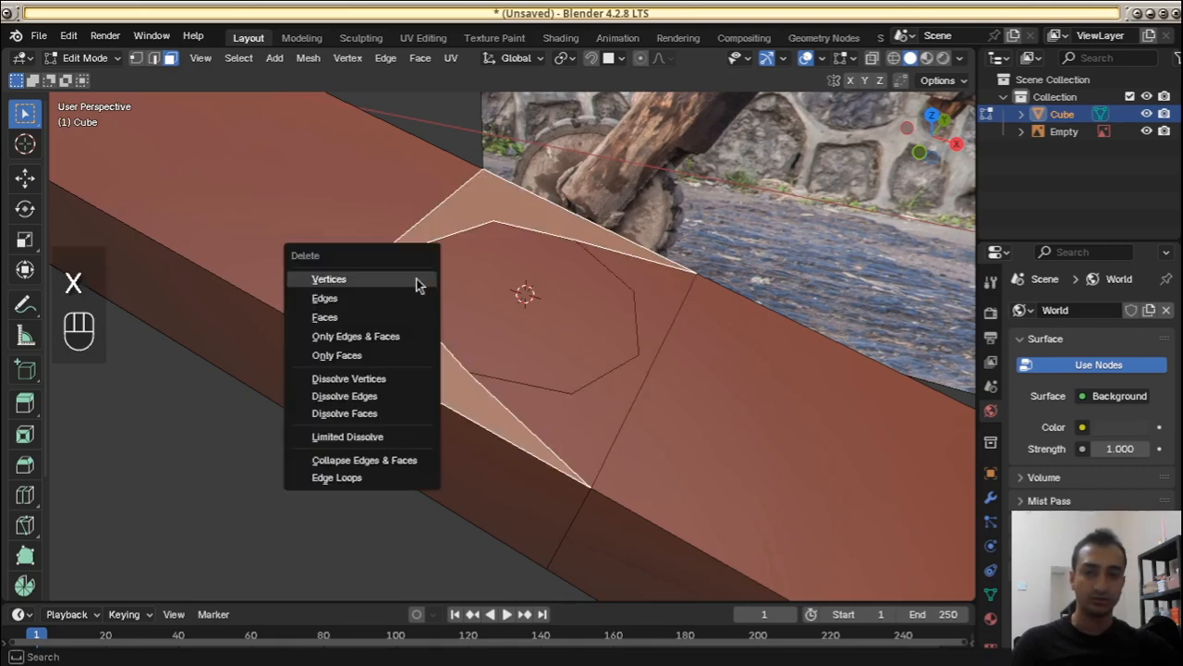
pyautogui.click(394, 323)
pyautogui.click(569, 406)
pyautogui.press('x')
pyautogui.click(573, 411)
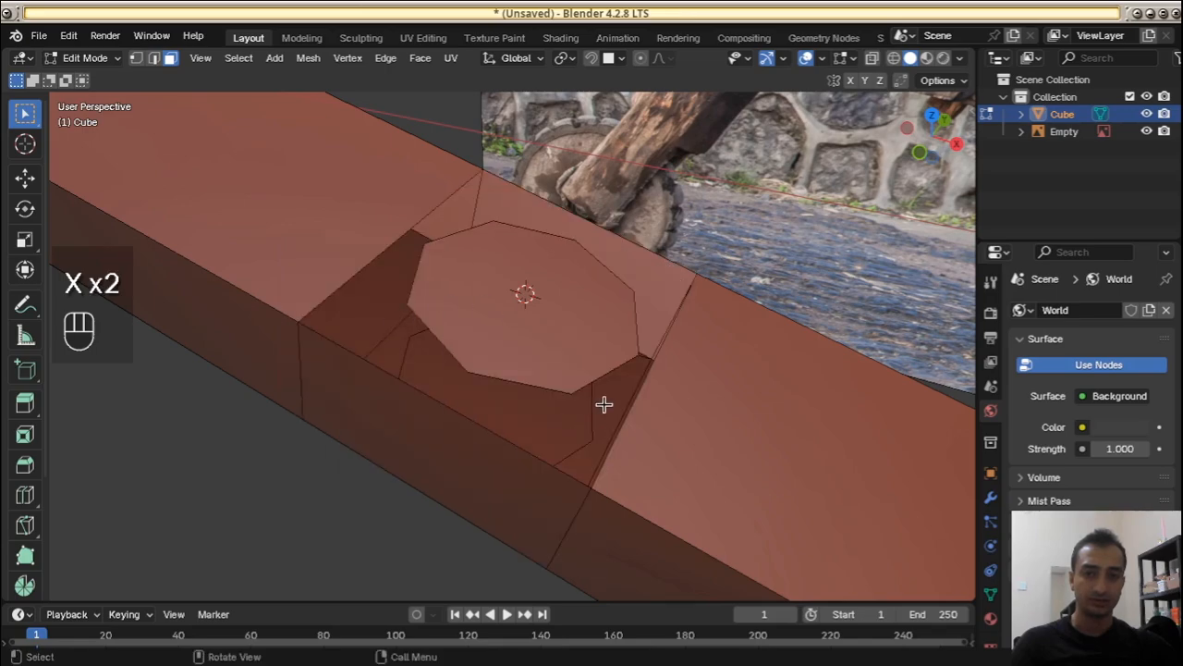
# Delete the two faces surrounding the projected circle on the beam's underside
pyautogui.moveTo(603, 404); pyautogui.dragTo(594, 288, button='middle')
pyautogui.click(595, 288)
pyautogui.press('x')
pyautogui.click(595, 296)
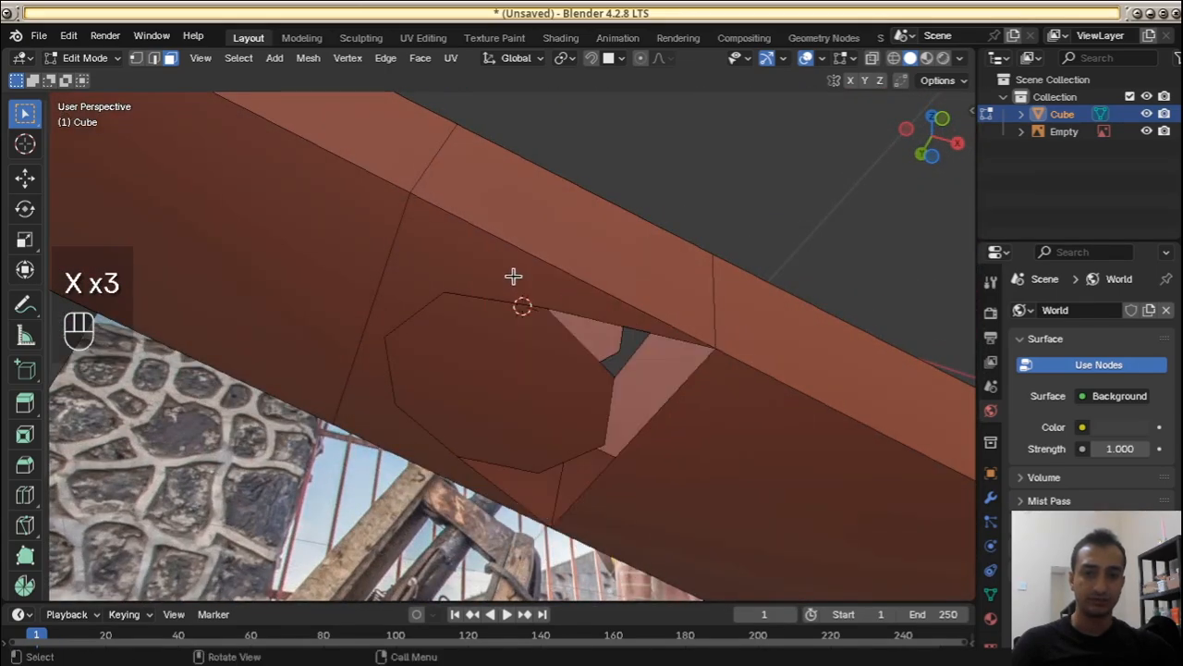
pyautogui.press('x')
pyautogui.click(515, 277)
# Switch to vertex selection and select the outline loops of both the upper and lower circular faces
pyautogui.press('1')
pyautogui.moveTo(583, 361); pyautogui.dragTo(532, 244, button='middle')
pyautogui.press('a')
pyautogui.press('a')
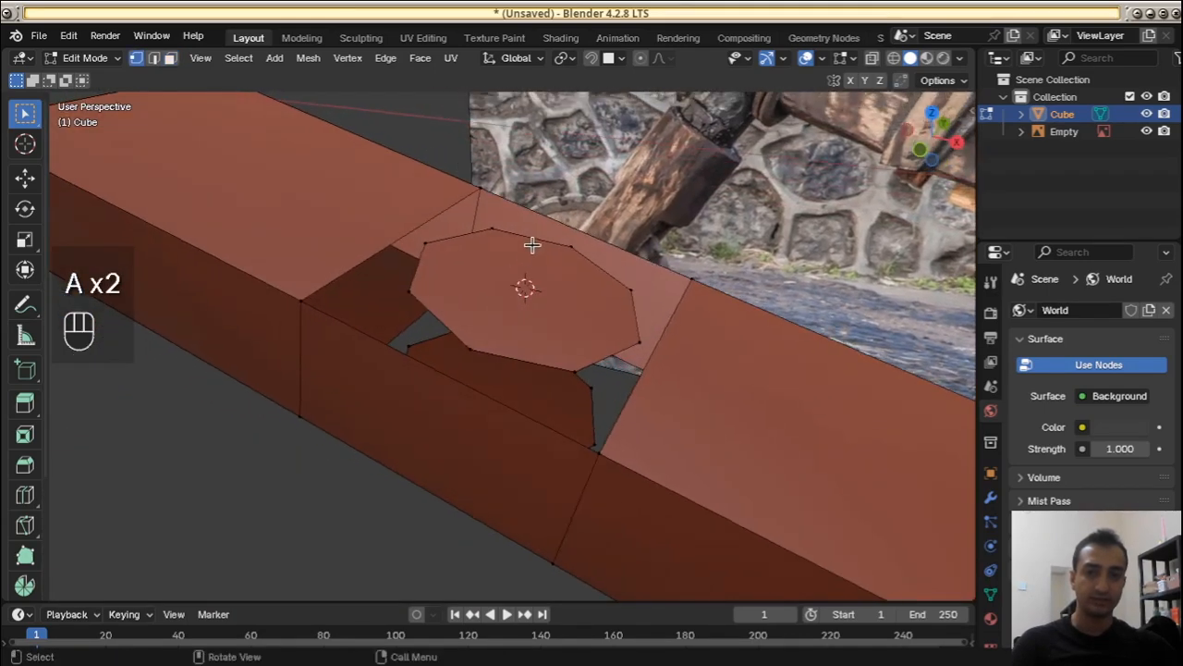
pyautogui.keyDown('alt'); pyautogui.keyDown('shift'); pyautogui.click(435, 311); pyautogui.keyUp('shift'); pyautogui.keyUp('alt')
pyautogui.moveTo(489, 357); pyautogui.dragTo(585, 445, button='middle')
pyautogui.moveTo(604, 330); pyautogui.dragTo(586, 298, button='middle')
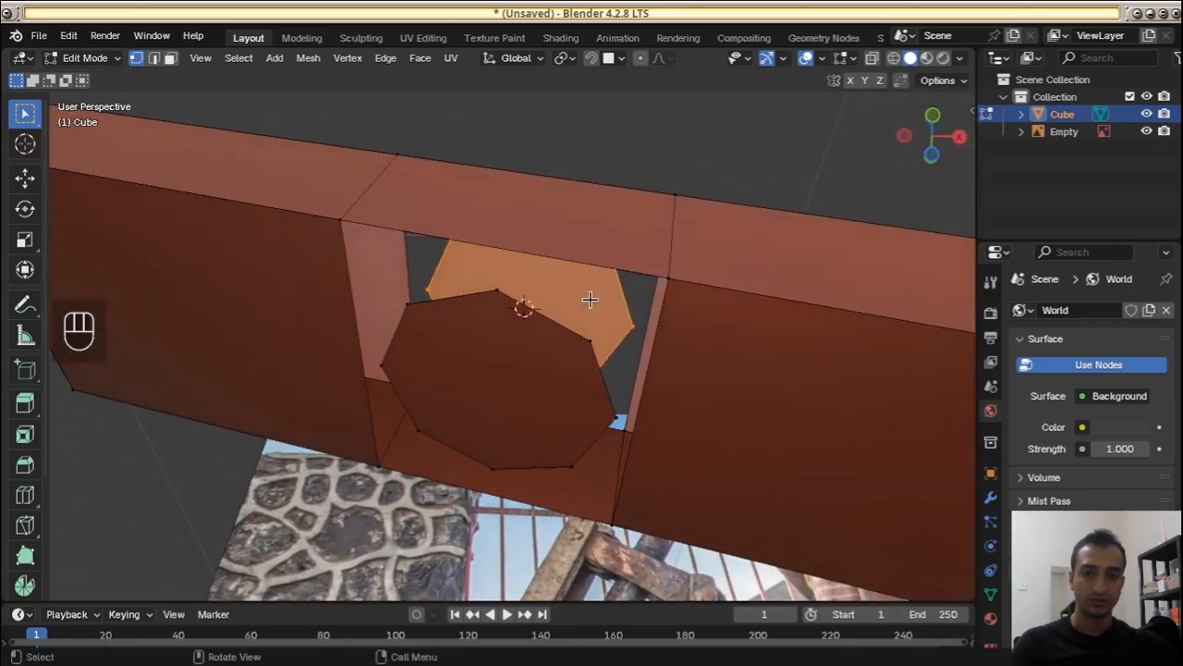
pyautogui.keyDown('alt'); pyautogui.keyDown('shift'); pyautogui.click(465, 304); pyautogui.keyUp('shift'); pyautogui.keyUp('alt')
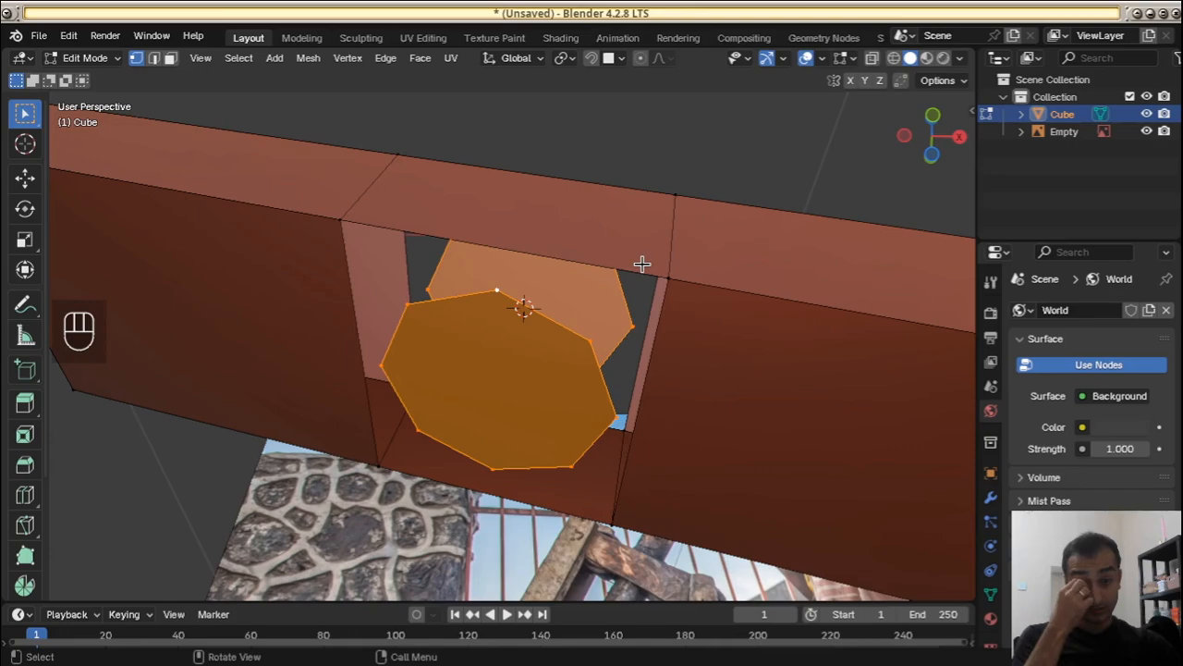
# Bridge the two selected circle loops to form the hole's inner wall through the beam
pyautogui.moveTo(642, 265); pyautogui.dragTo(560, 425, button='middle')
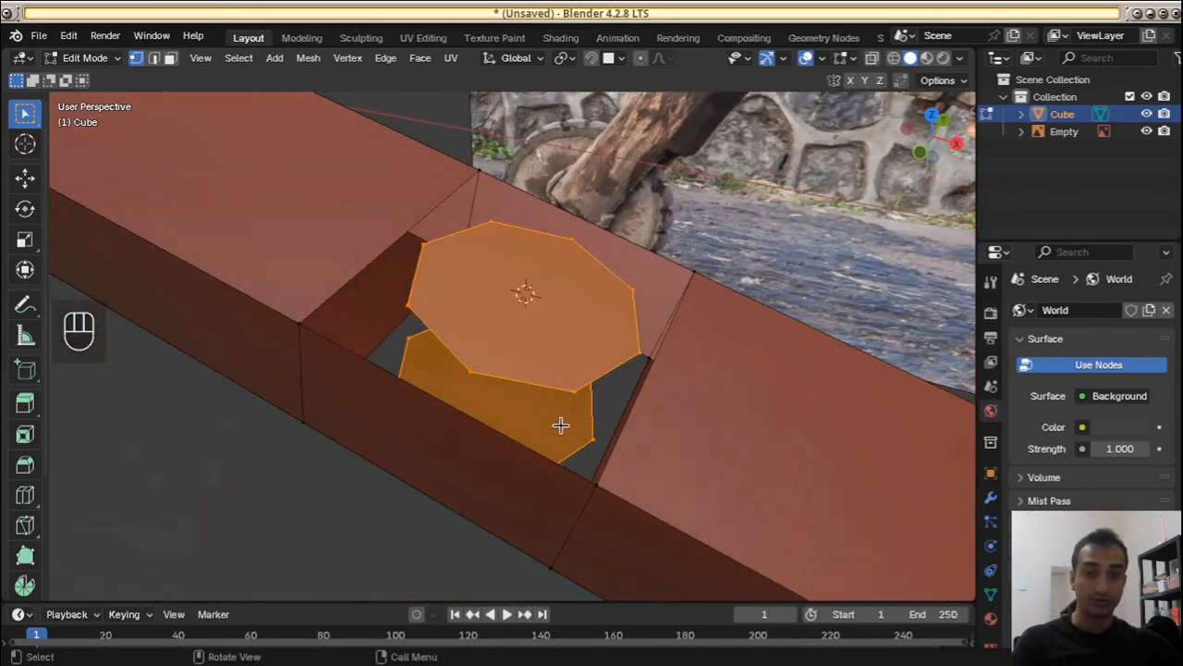
pyautogui.click(386, 58)
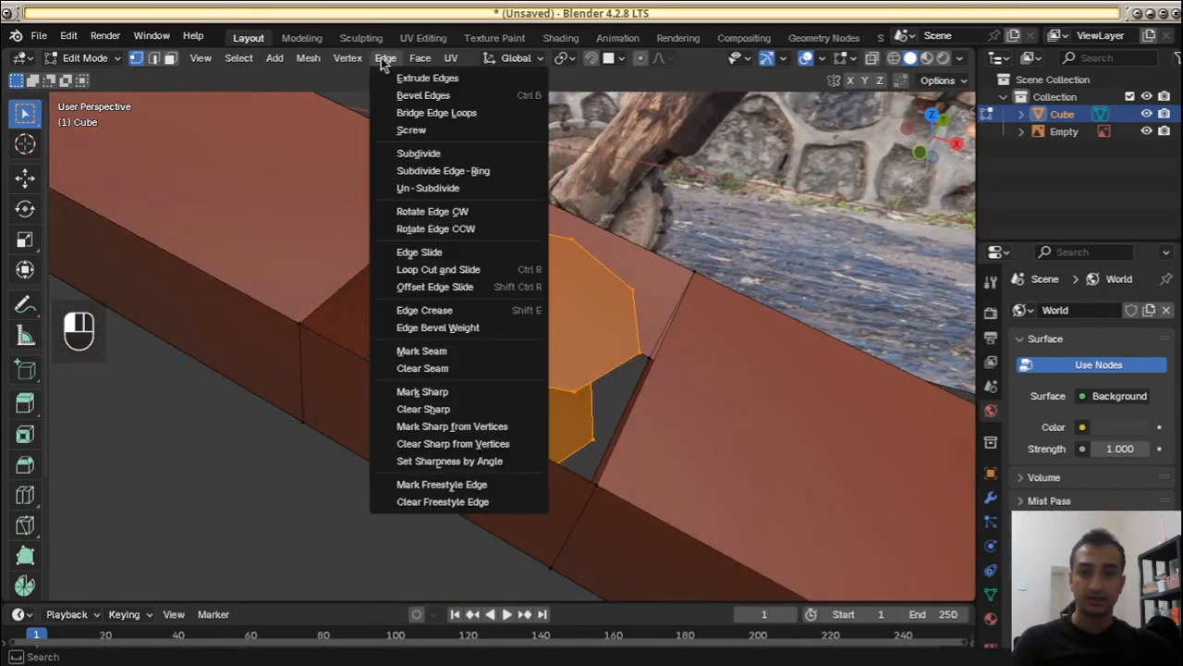
pyautogui.click(436, 111)
pyautogui.moveTo(567, 238); pyautogui.dragTo(608, 638, button='middle')
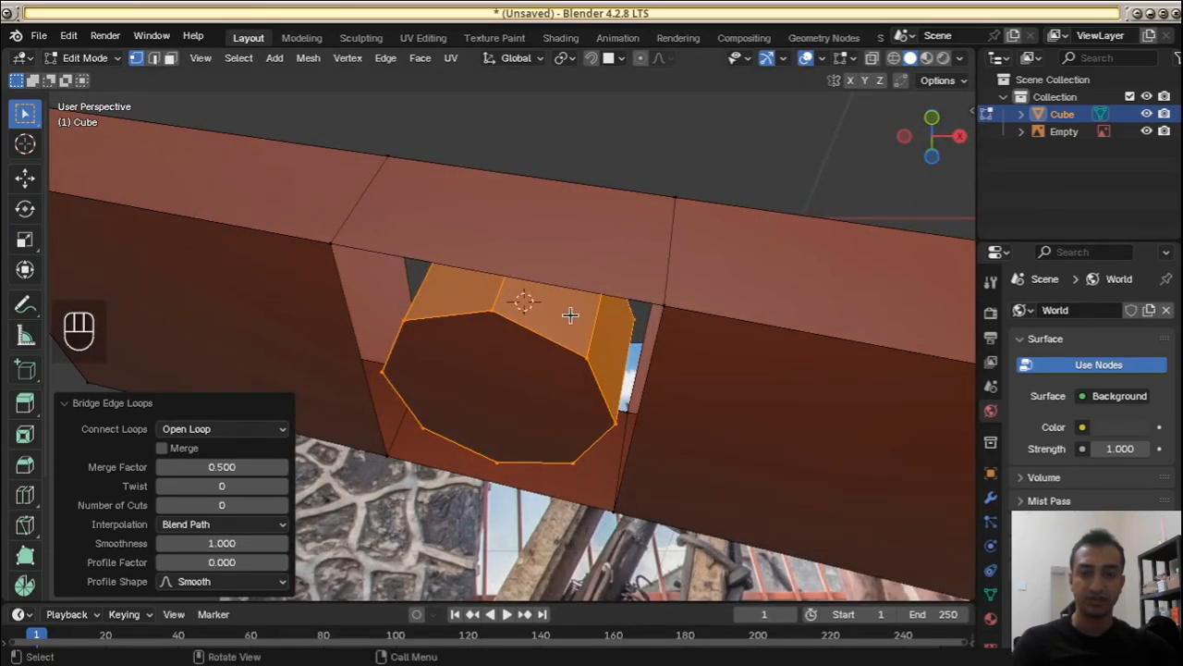
pyautogui.moveTo(571, 315); pyautogui.dragTo(596, 286, button='middle')
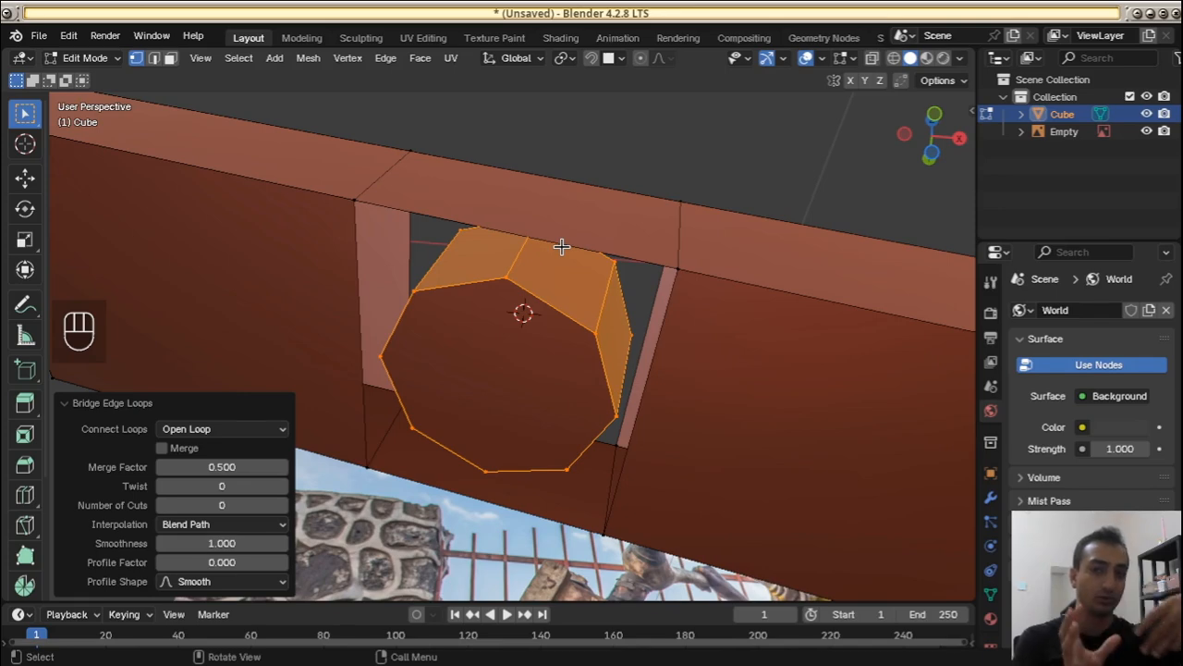
# In face selection mode, delete the circular faces capping the lower and upper ends of the bridged tube
pyautogui.press('3')
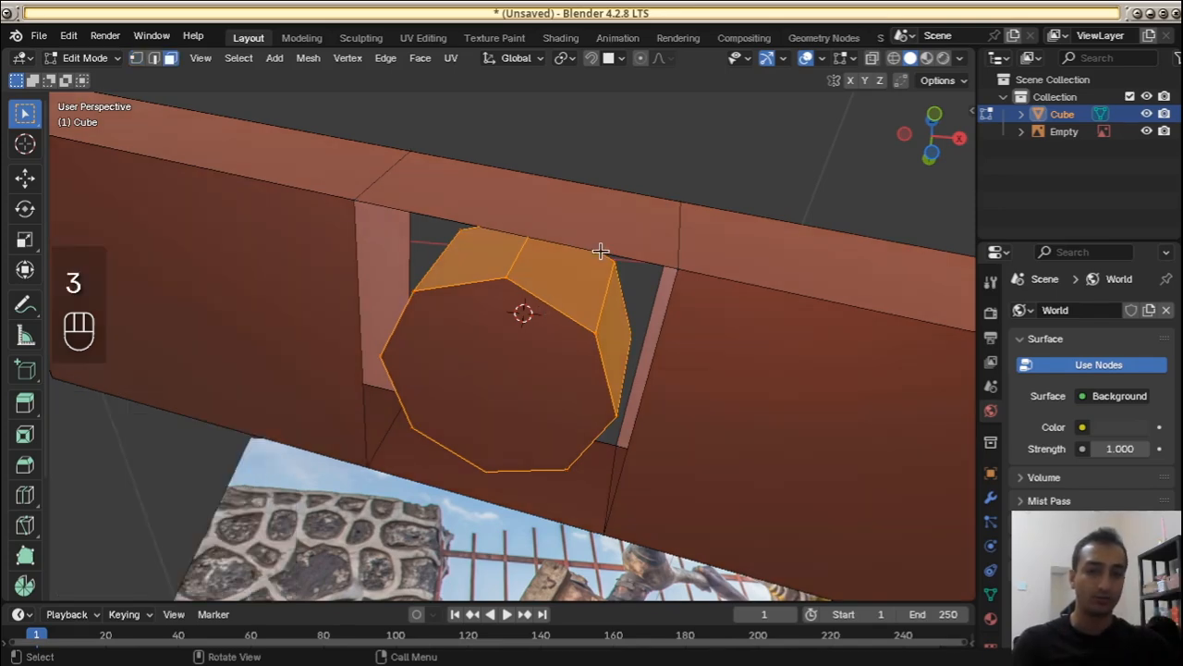
pyautogui.click(516, 338)
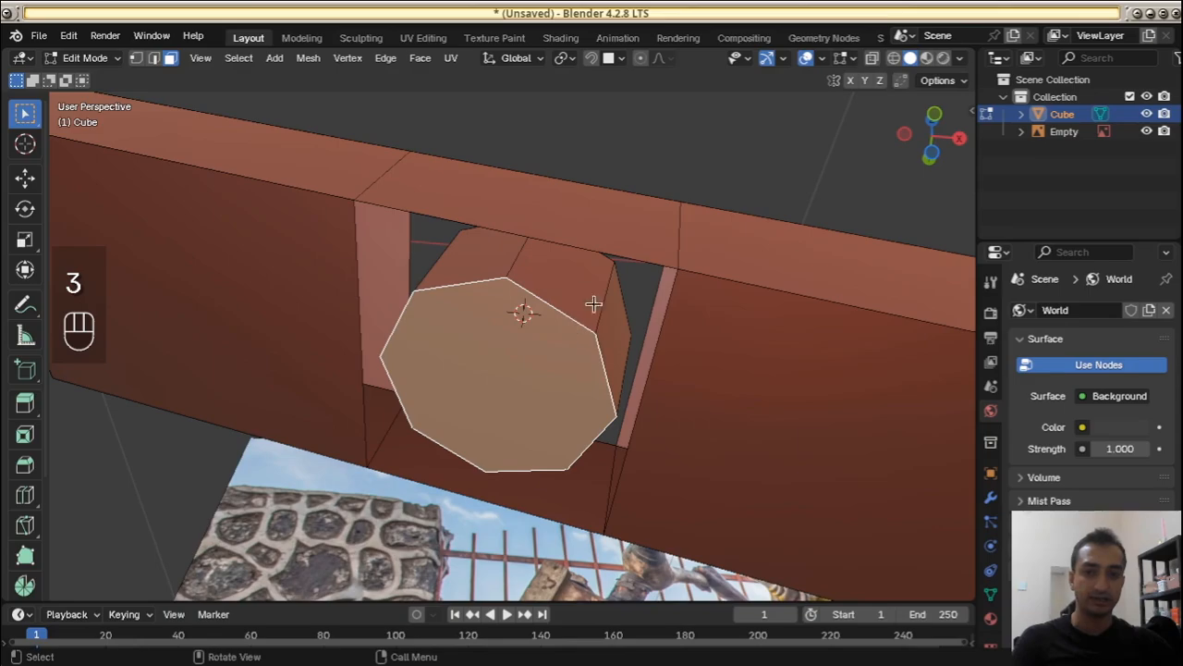
pyautogui.moveTo(594, 304); pyautogui.dragTo(512, 366, button='middle')
pyautogui.moveTo(566, 258)
pyautogui.mouseDown(button='middle')
pyautogui.moveTo(560, 369)
pyautogui.moveTo(567, 246)
pyautogui.mouseUp(button='middle')
pyautogui.press('x')
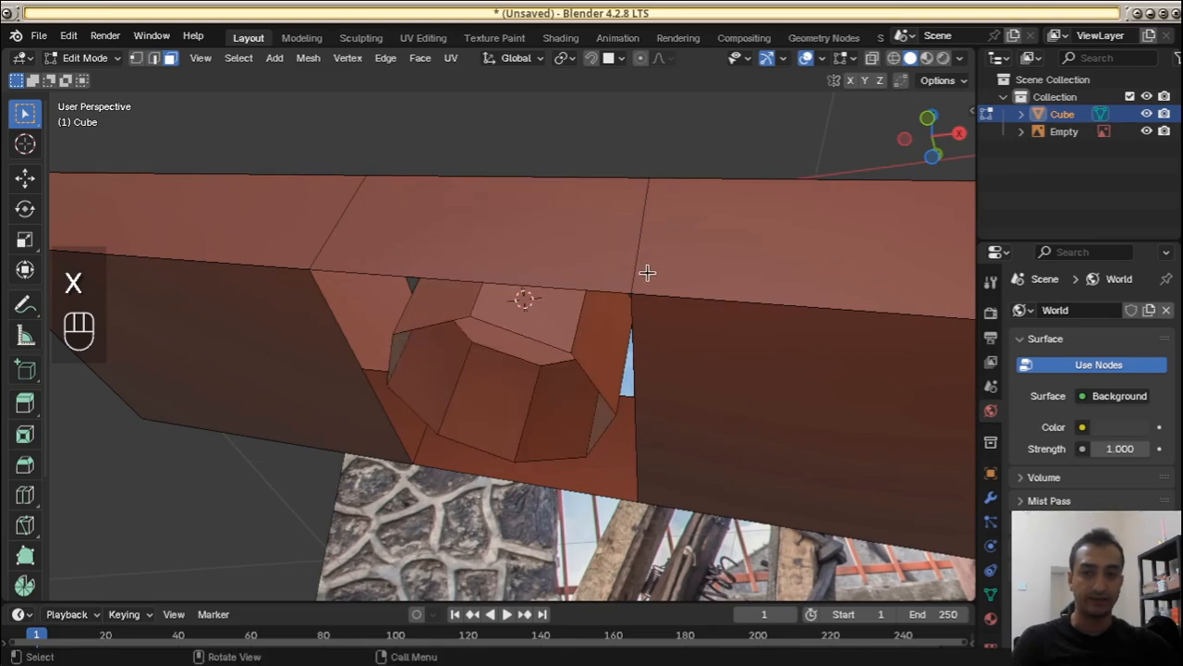
pyautogui.moveTo(647, 272); pyautogui.dragTo(542, 364, button='middle')
pyautogui.press('x')
pyautogui.click(476, 287)
pyautogui.moveTo(476, 286); pyautogui.dragTo(448, 404, button='middle')
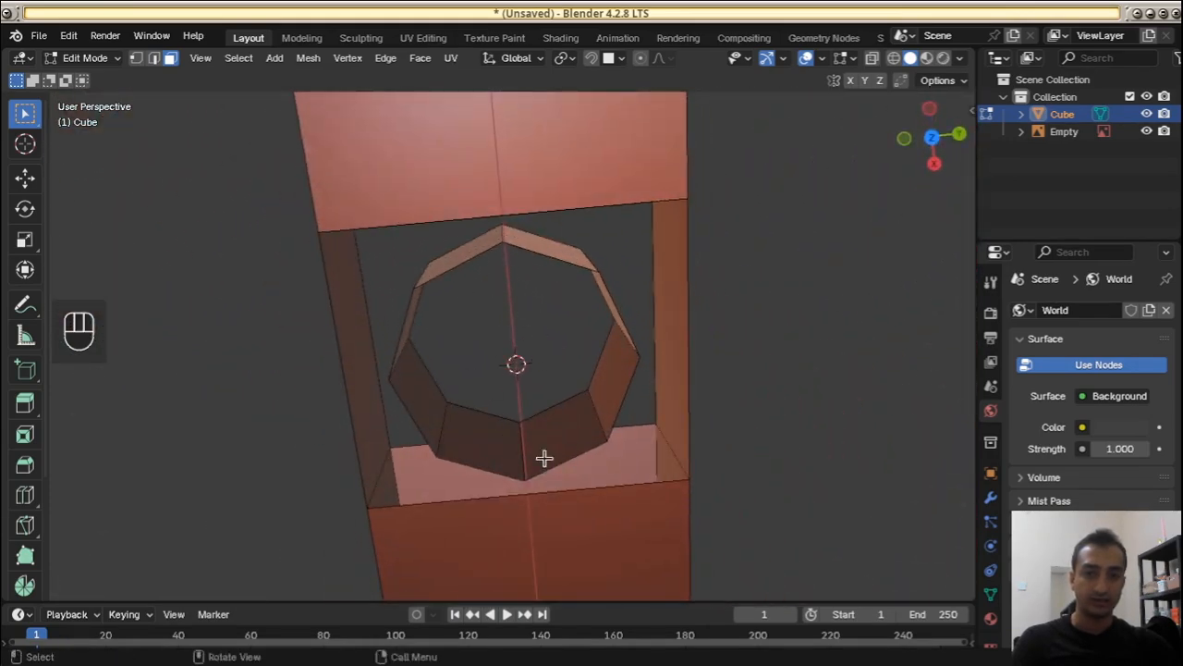
pyautogui.moveTo(544, 457); pyautogui.dragTo(549, 414, button='middle')
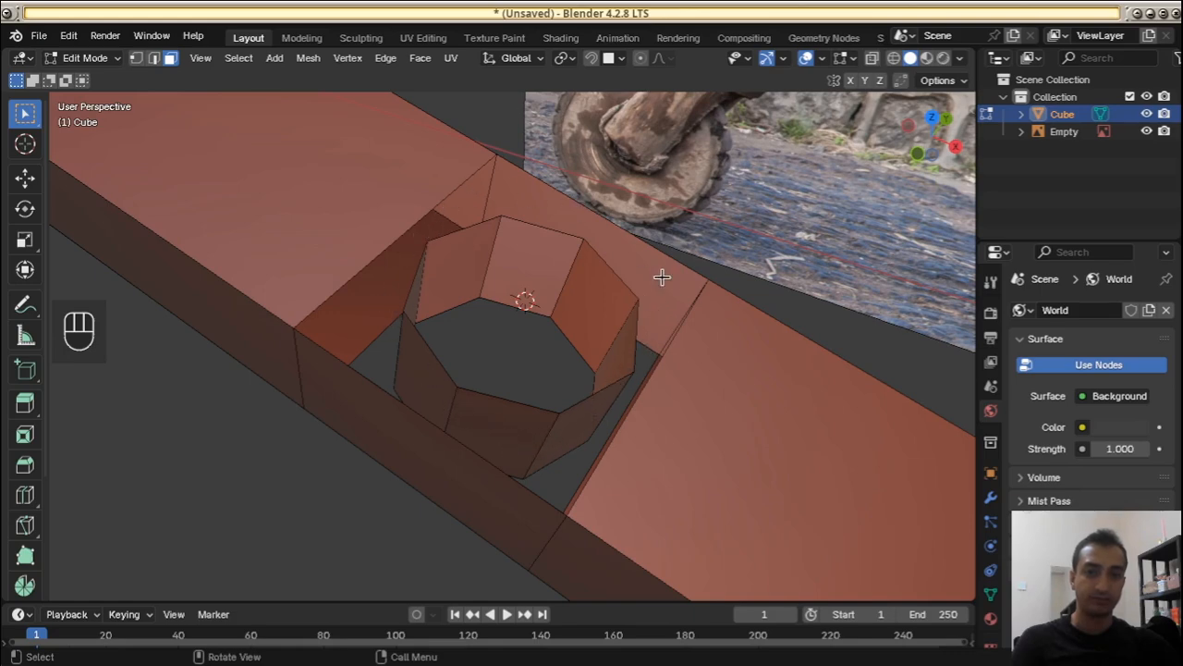
# In vertex selection mode, select the tube's upper rim loop together with the outline of the beam's top opening
pyautogui.press('1')
pyautogui.moveTo(660, 361); pyautogui.dragTo(708, 370, button='middle')
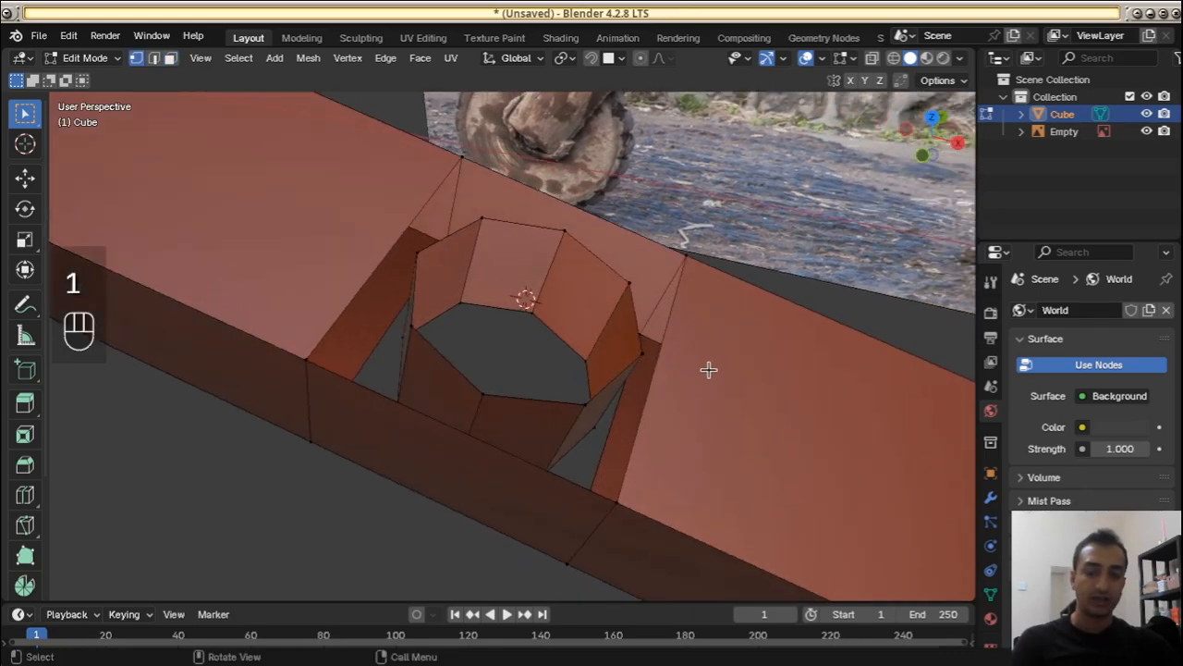
pyautogui.click(386, 57)
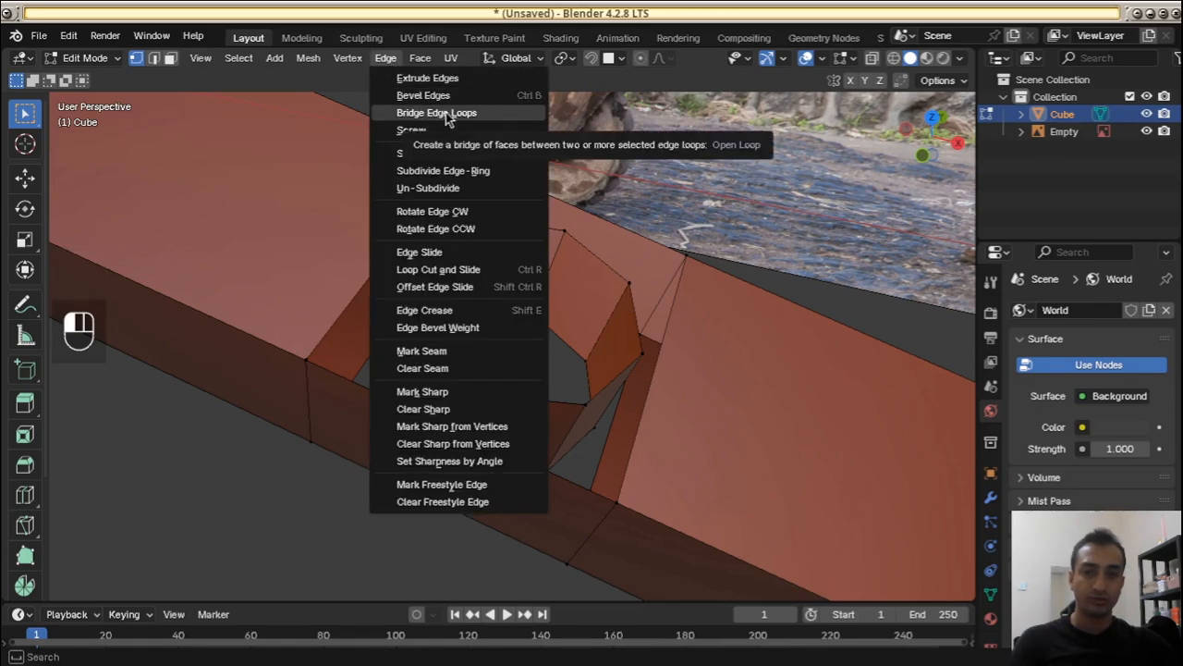
pyautogui.click(445, 112)
pyautogui.press('a')
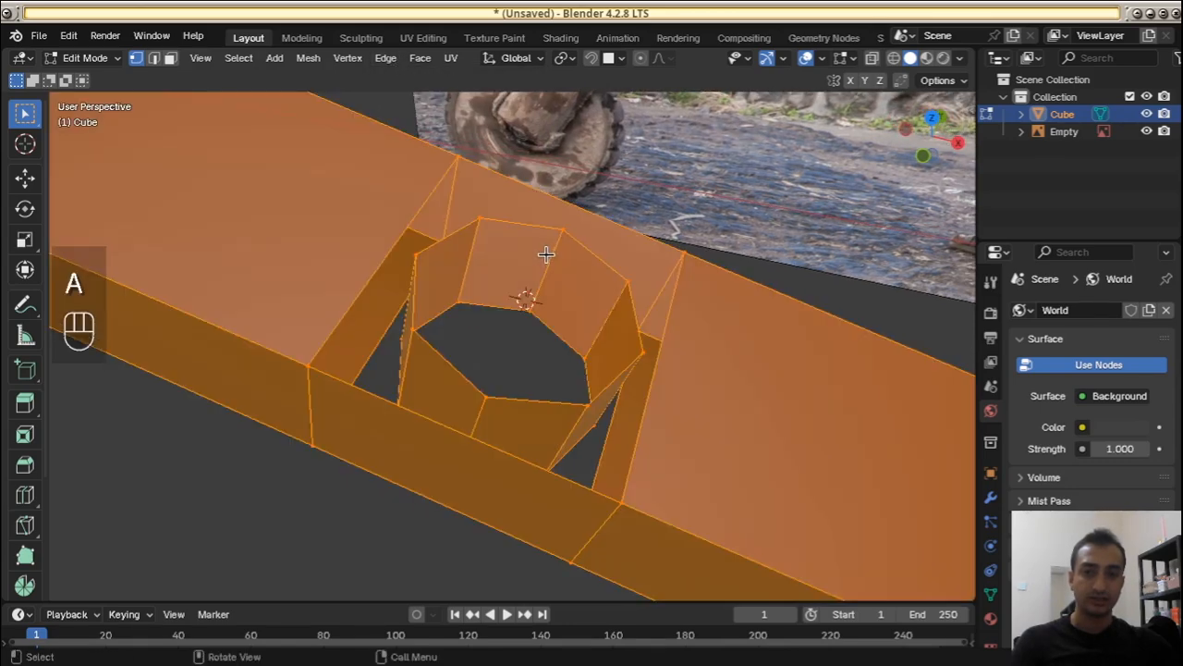
pyautogui.press('a')
pyautogui.keyDown('alt'); pyautogui.keyDown('shift'); pyautogui.click(504, 226); pyautogui.keyUp('shift'); pyautogui.keyUp('alt')
pyautogui.keyDown('alt'); pyautogui.keyDown('shift'); pyautogui.click(450, 205); pyautogui.keyUp('shift'); pyautogui.keyUp('alt')
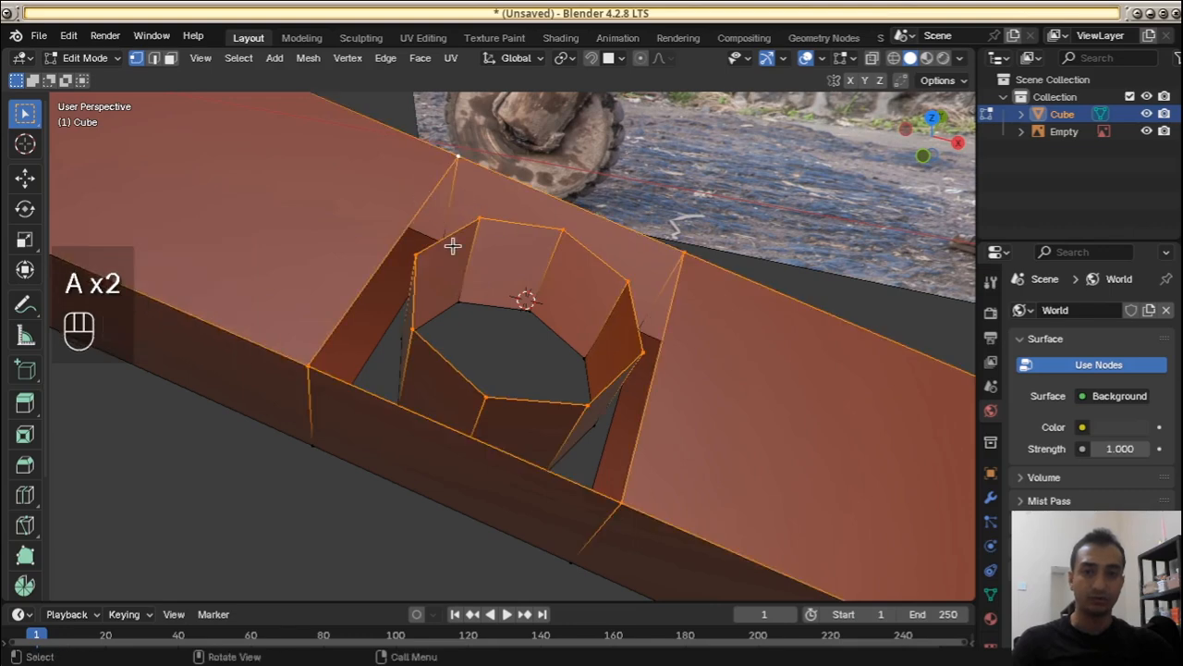
pyautogui.moveTo(452, 246); pyautogui.dragTo(565, 272, button='middle')
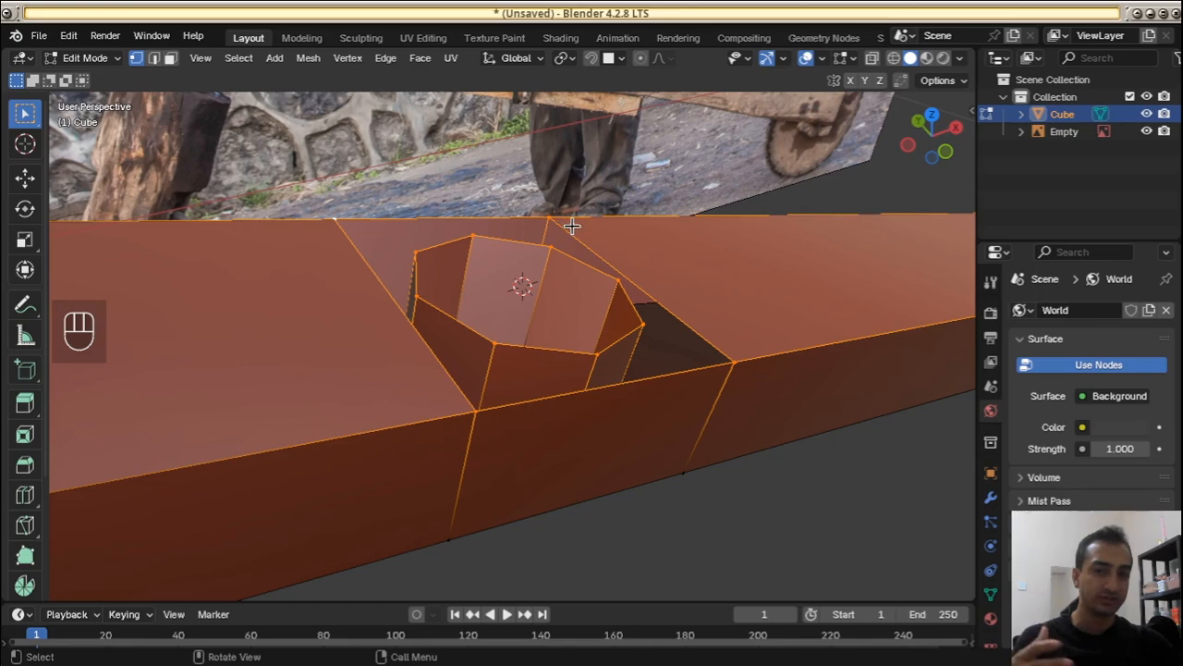
pyautogui.moveTo(674, 320); pyautogui.dragTo(372, 206, button='middle')
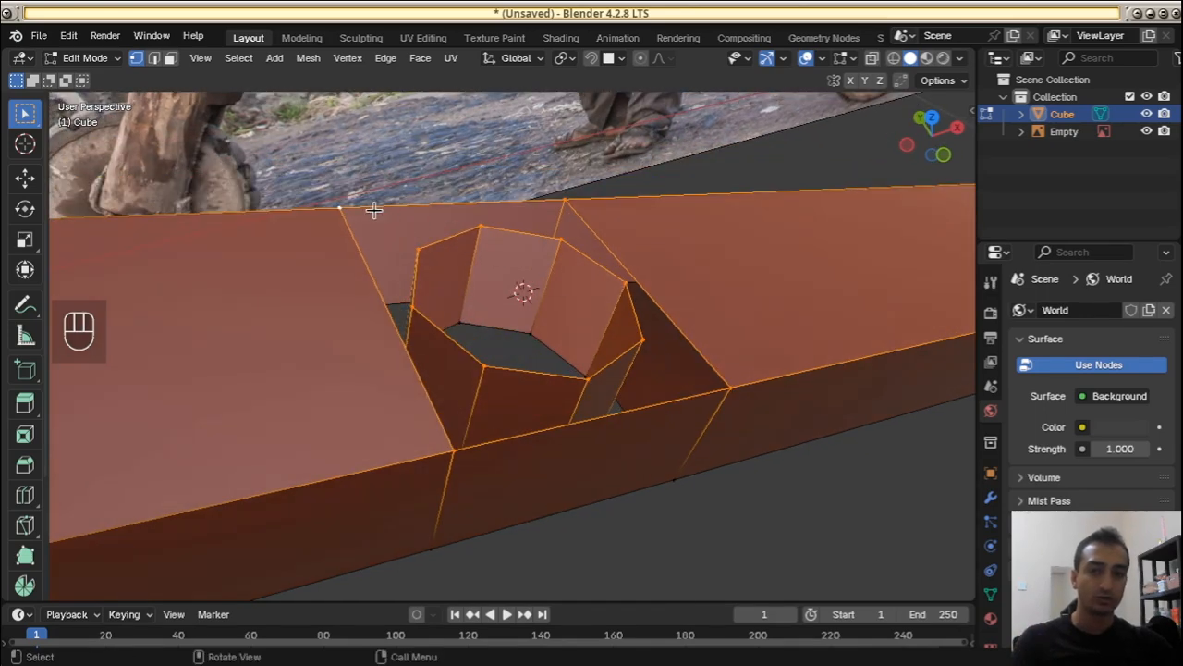
# Trace the rectangular outline of the beam's top opening with an annotation stroke and erase it
pyautogui.press('d')
pyautogui.moveTo(325, 212)
pyautogui.mouseDown()
pyautogui.moveTo(479, 215)
pyautogui.moveTo(563, 190)
pyautogui.moveTo(738, 389)
pyautogui.moveTo(443, 431)
pyautogui.moveTo(317, 216)
pyautogui.mouseUp()
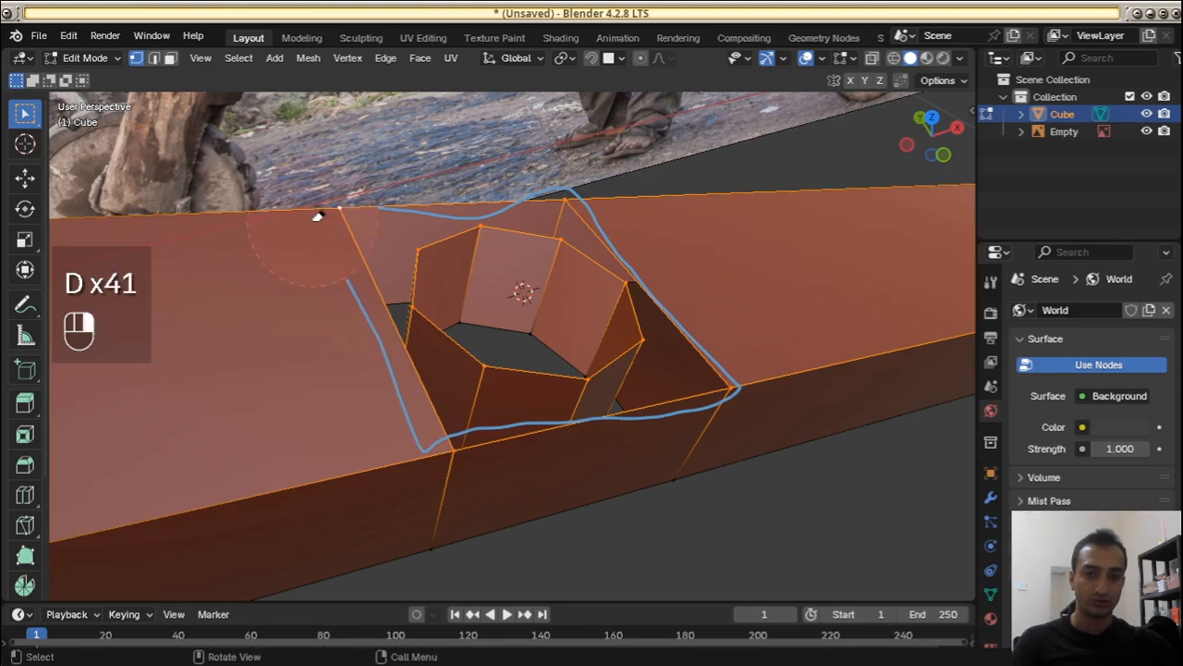
pyautogui.moveTo(317, 216)
pyautogui.mouseDown(button='right')
pyautogui.moveTo(644, 294)
pyautogui.moveTo(730, 396)
pyautogui.moveTo(299, 256)
pyautogui.moveTo(370, 317)
pyautogui.moveTo(457, 293)
pyautogui.mouseUp(button='right')
# Select only the tube's upper rim loop and compare its vertices with the corners of the surrounding opening
pyautogui.press('a')
pyautogui.press('a')
pyautogui.keyDown('shift'); pyautogui.click(465, 248); pyautogui.keyUp('shift')
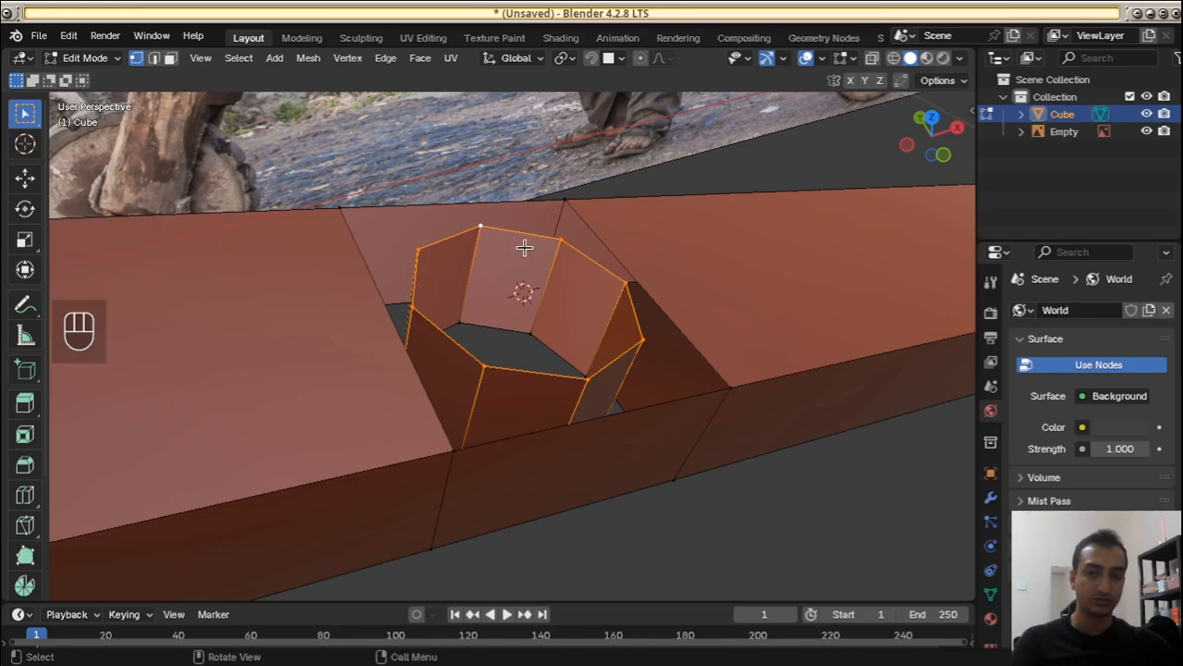
pyautogui.moveTo(657, 349); pyautogui.dragTo(549, 362, button='middle')
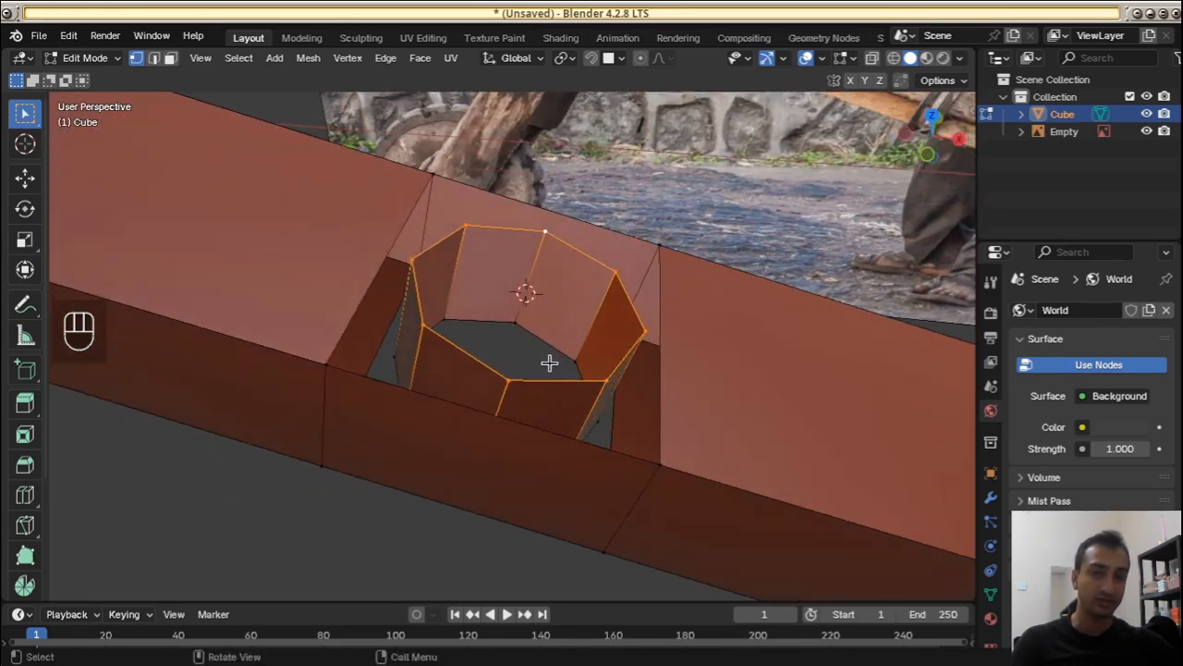
pyautogui.moveTo(562, 412); pyautogui.dragTo(721, 354, button='middle')
pyautogui.moveTo(647, 364); pyautogui.dragTo(428, 237, button='middle')
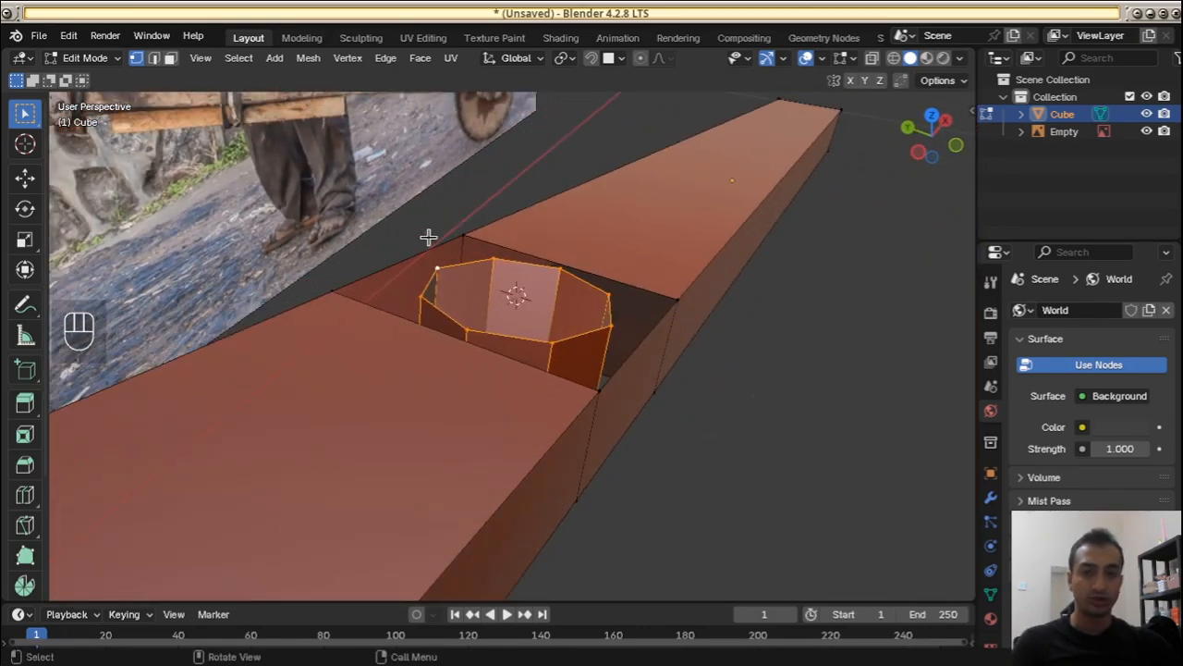
# Add centred loop cuts lengthwise through the long beam section and vertically across the nearer side wall beside the hole
pyautogui.hotkey('ctrl', 'r')
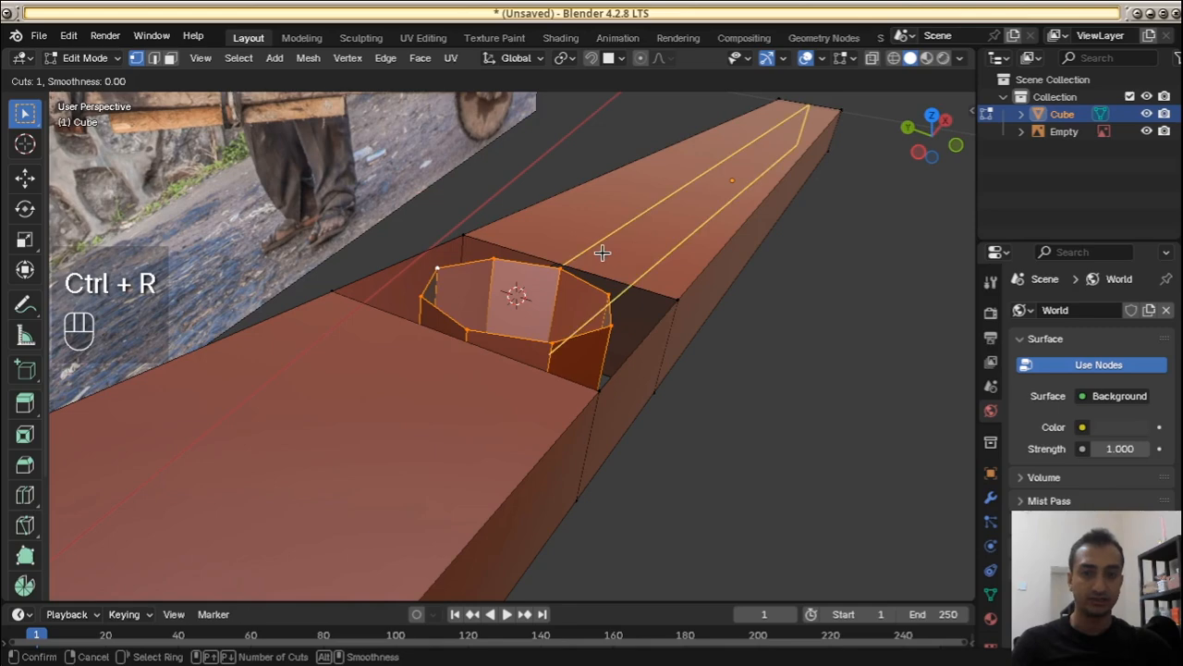
pyautogui.rightClick(615, 238)
pyautogui.hotkey('ctrl', 'r')
pyautogui.click(615, 259)
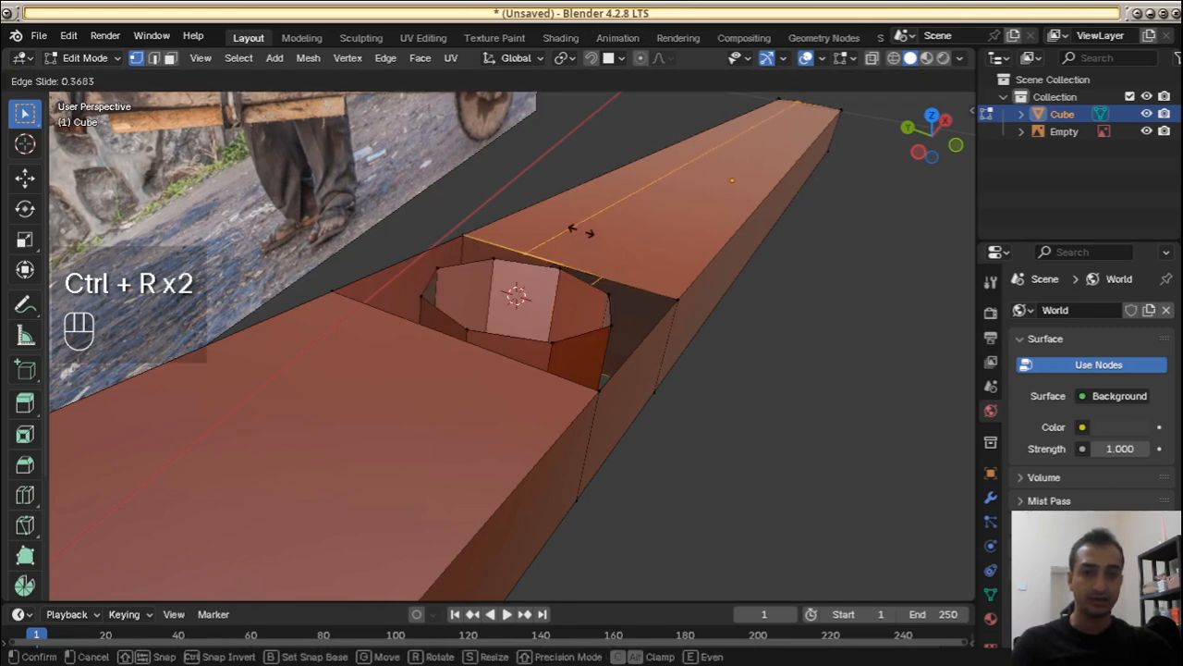
pyautogui.rightClick(615, 235)
pyautogui.hotkey('ctrl', 'r')
pyautogui.click(635, 367)
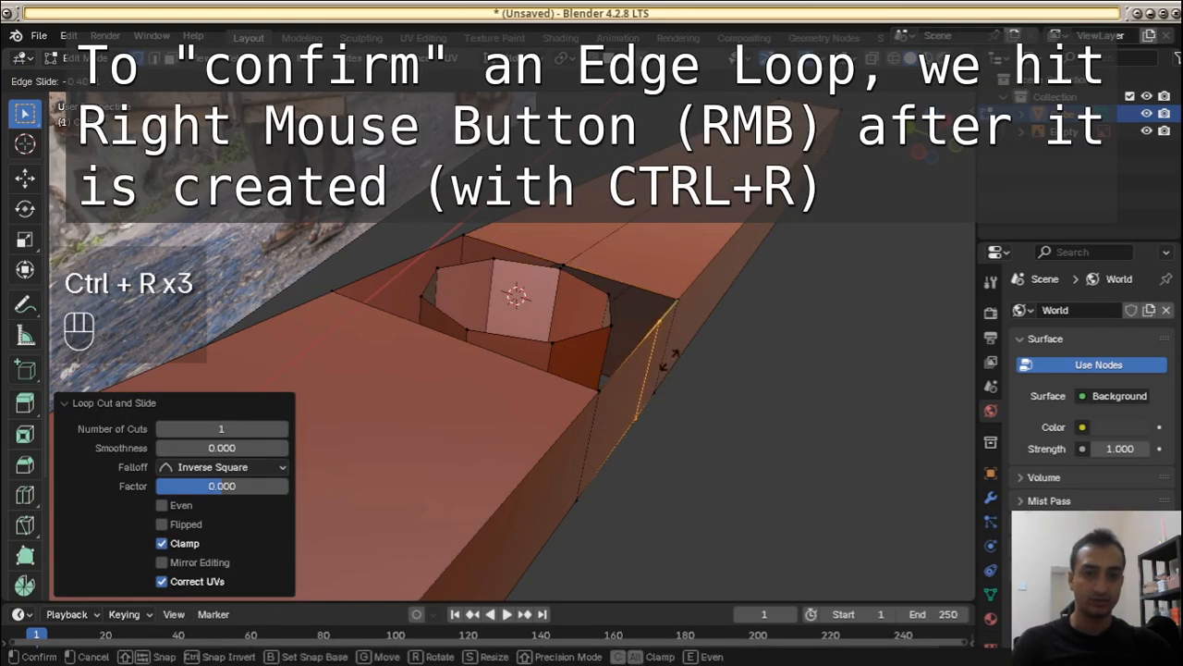
pyautogui.rightClick(667, 359)
# Add centred loop cuts lengthwise through the short beam section and vertically across the opposite side wall beside the hole
pyautogui.moveTo(668, 359); pyautogui.dragTo(567, 377, button='middle')
pyautogui.scroll(-3, 566, 377)
pyautogui.hotkey('ctrl', 'r')
pyautogui.click(467, 366)
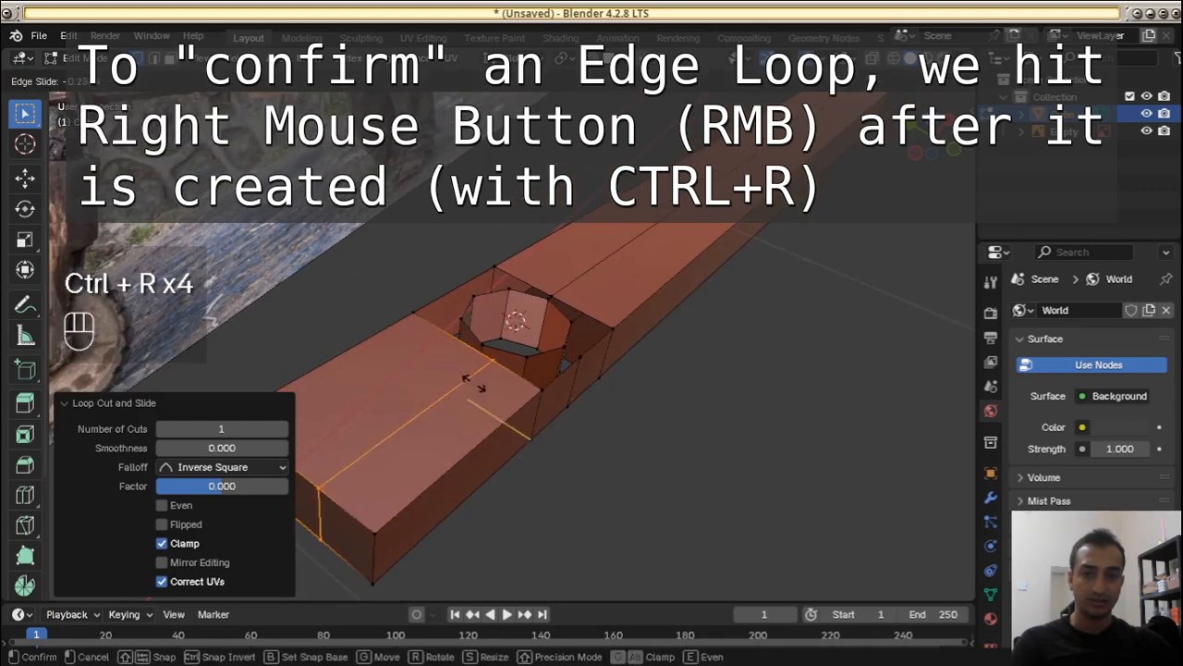
pyautogui.rightClick(460, 365)
pyautogui.hotkey('ctrl', 'r')
pyautogui.click(457, 290)
pyautogui.rightClick(460, 290)
pyautogui.moveTo(506, 311); pyautogui.dragTo(483, 301, button='middle')
pyautogui.scroll(4, 484, 301)
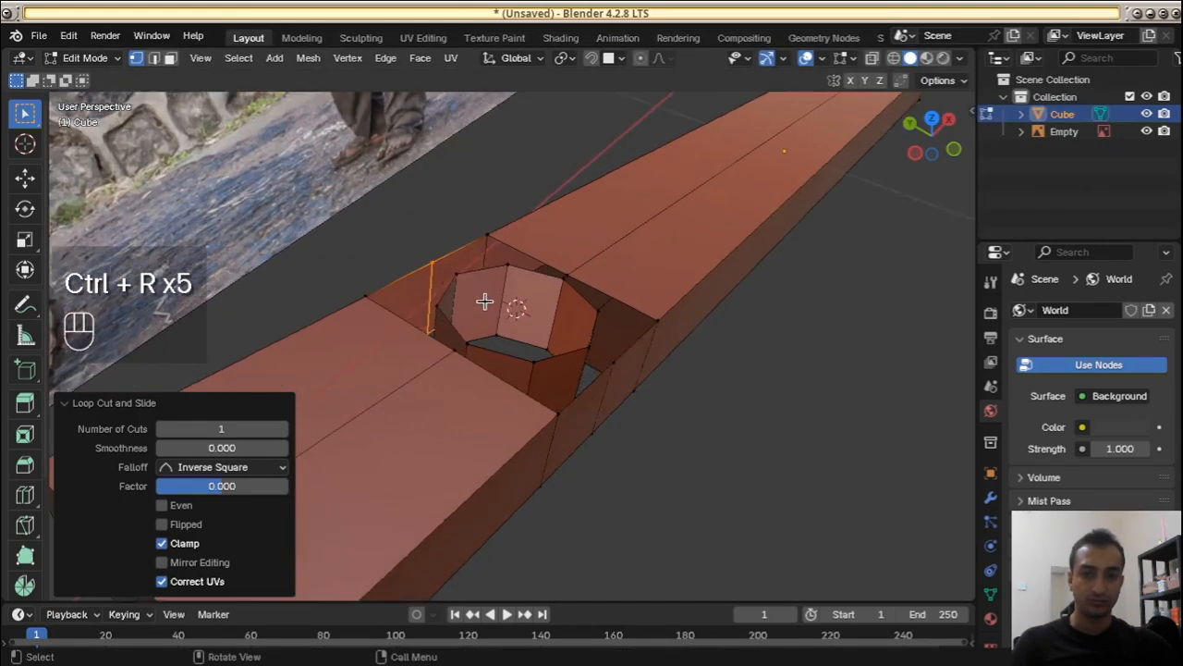
# Mark the vertices around the beam's top opening with annotation strokes and erase the marks
pyautogui.press('d')
pyautogui.moveTo(296, 230); pyautogui.dragTo(264, 224)
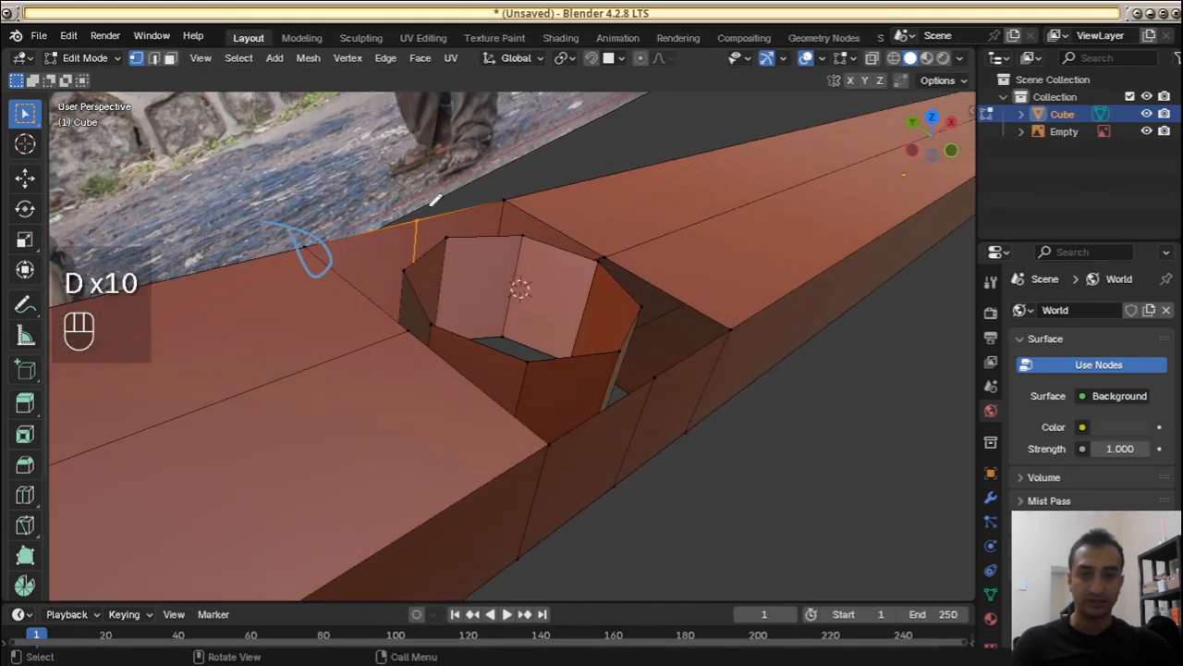
pyautogui.moveTo(401, 204); pyautogui.dragTo(425, 231)
pyautogui.moveTo(509, 186); pyautogui.dragTo(517, 208)
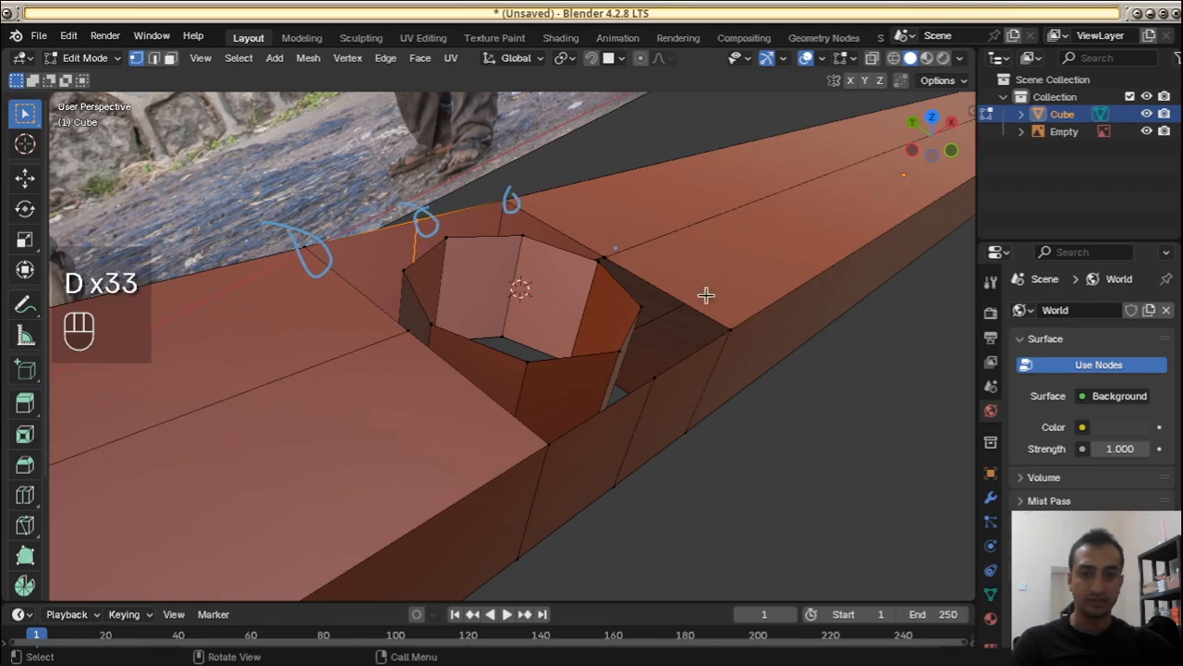
pyautogui.moveTo(717, 300); pyautogui.dragTo(716, 316)
pyautogui.moveTo(668, 319)
pyautogui.mouseDown(button='right')
pyautogui.moveTo(458, 185)
pyautogui.moveTo(338, 240)
pyautogui.mouseUp(button='right')
# Try bridging the outline of the beam's top opening to the tube's upper rim, and undo the bridge
pyautogui.press('a')
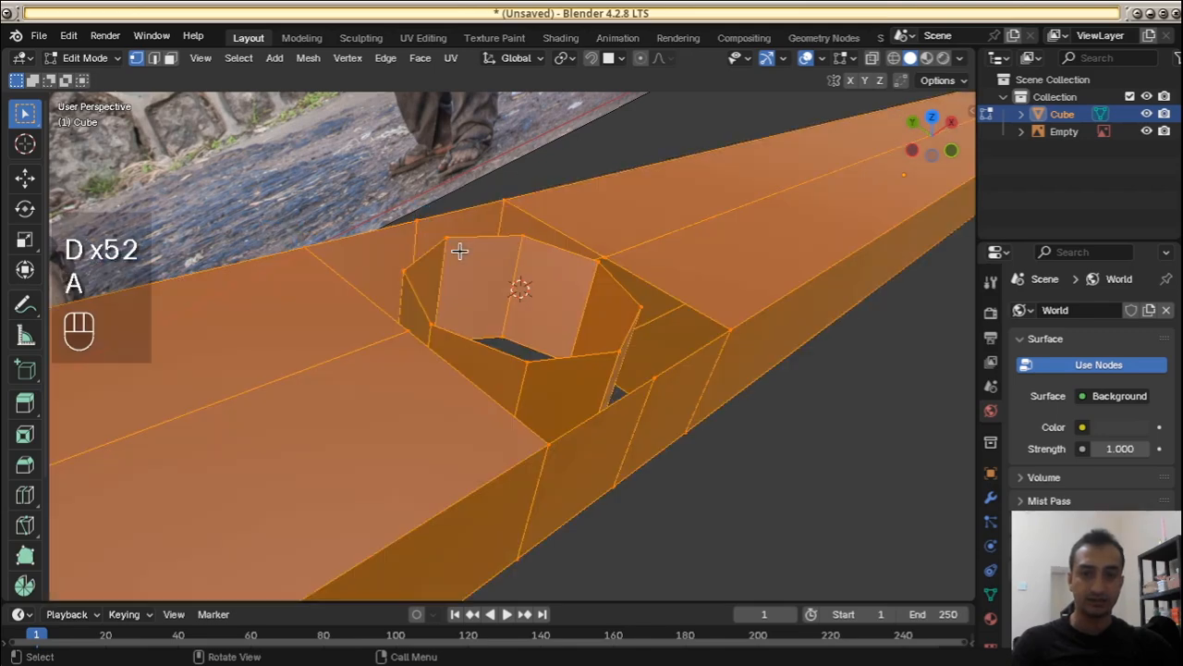
pyautogui.press('a')
pyautogui.keyDown('alt'); pyautogui.keyDown('shift'); pyautogui.click(416, 259); pyautogui.keyUp('shift'); pyautogui.keyUp('alt')
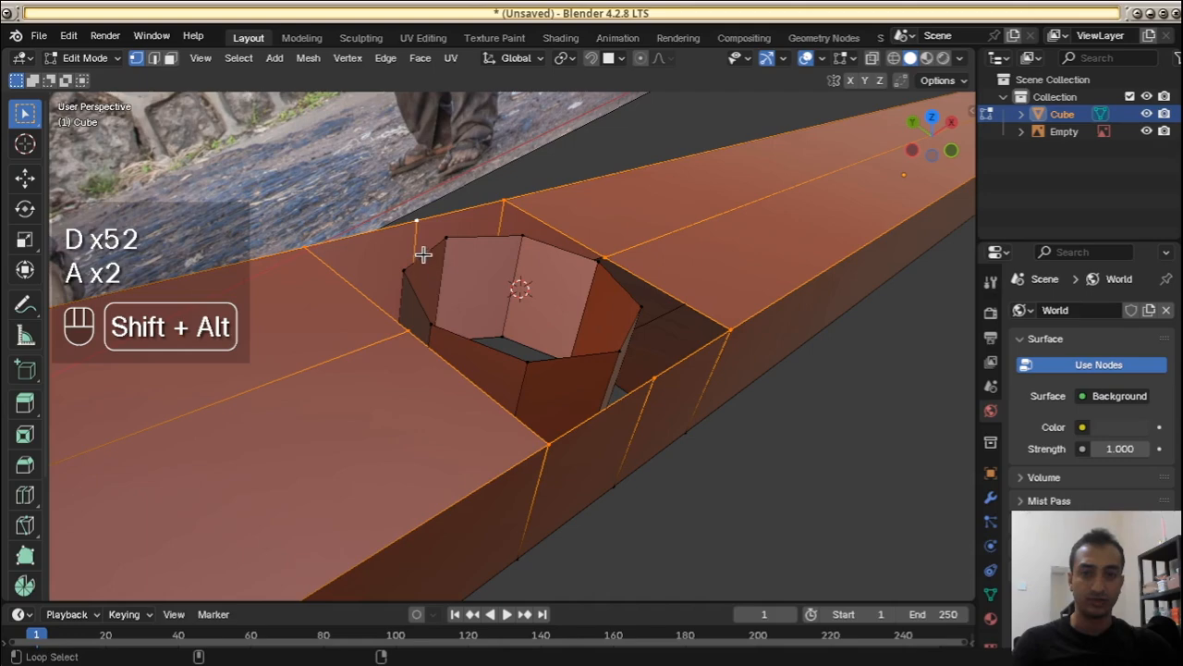
pyautogui.moveTo(708, 305); pyautogui.dragTo(381, 86, button='middle')
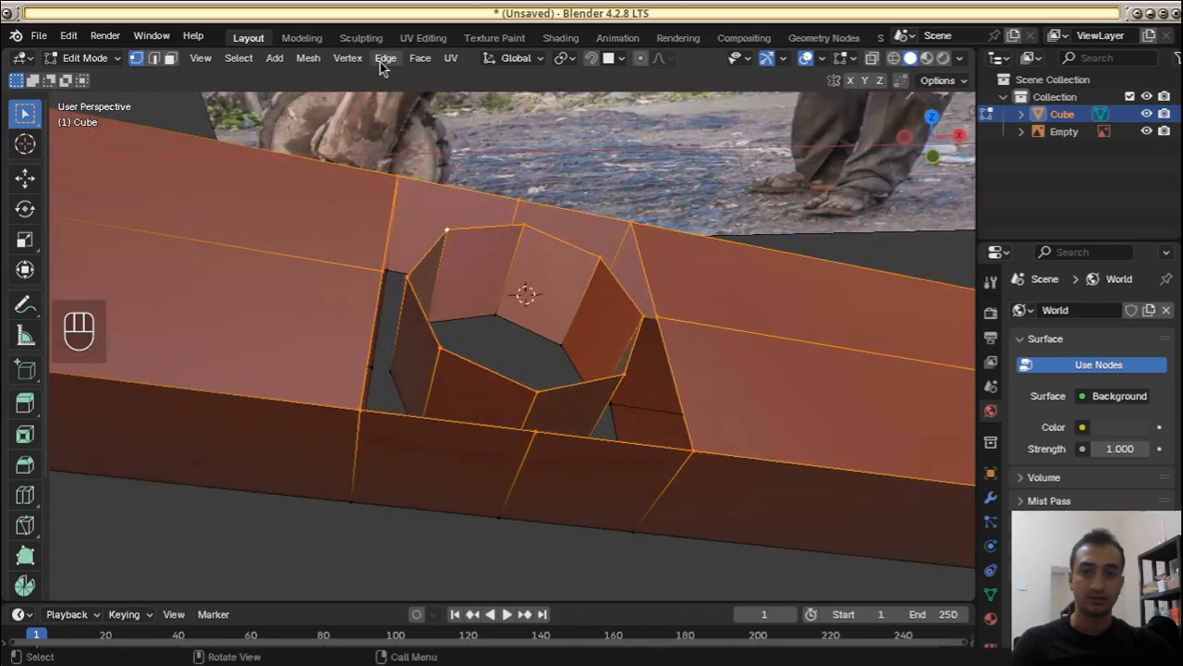
pyautogui.click(384, 59)
pyautogui.click(471, 113)
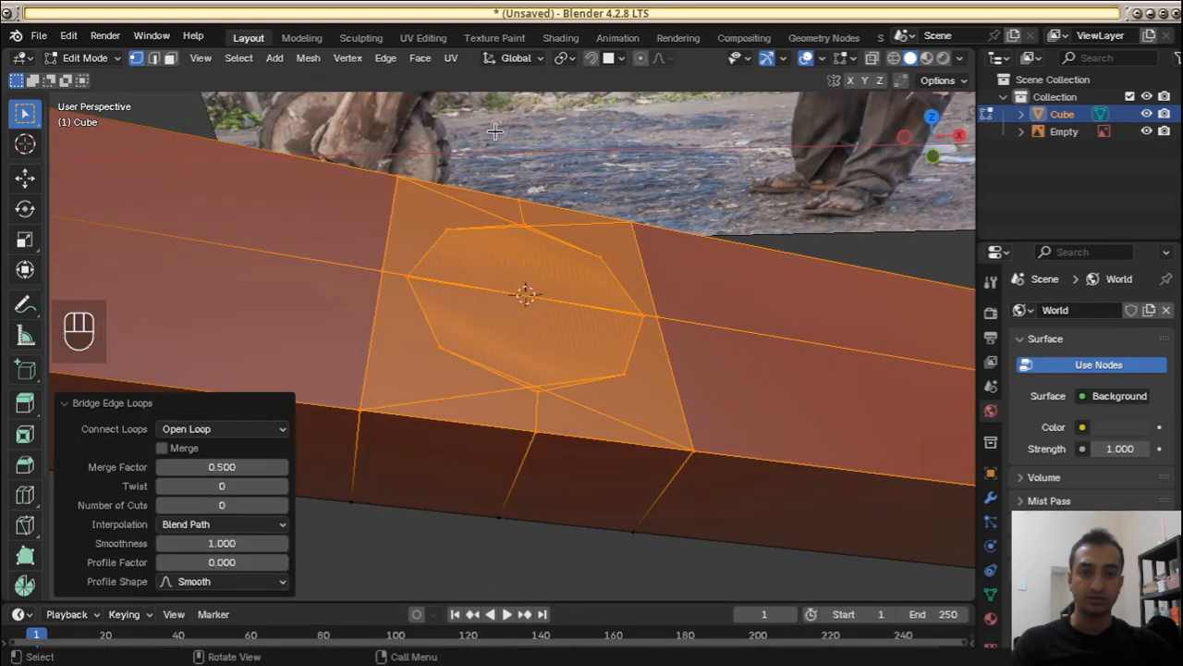
pyautogui.moveTo(726, 350); pyautogui.dragTo(637, 298, button='middle')
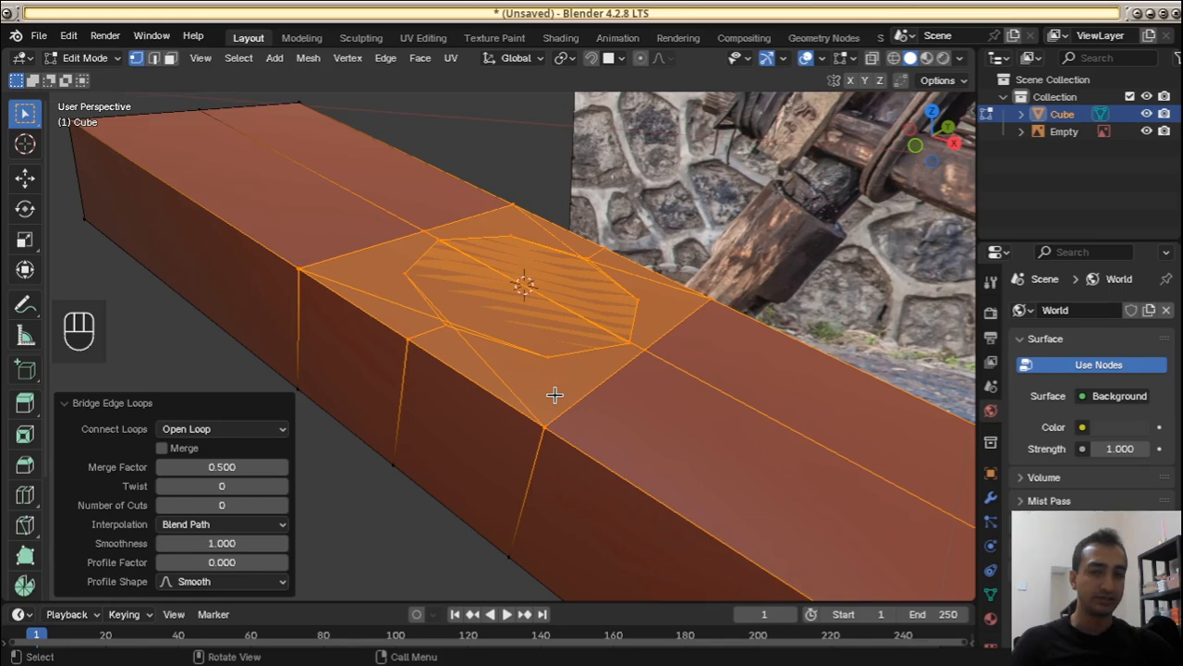
pyautogui.hotkey('ctrl', 'z')
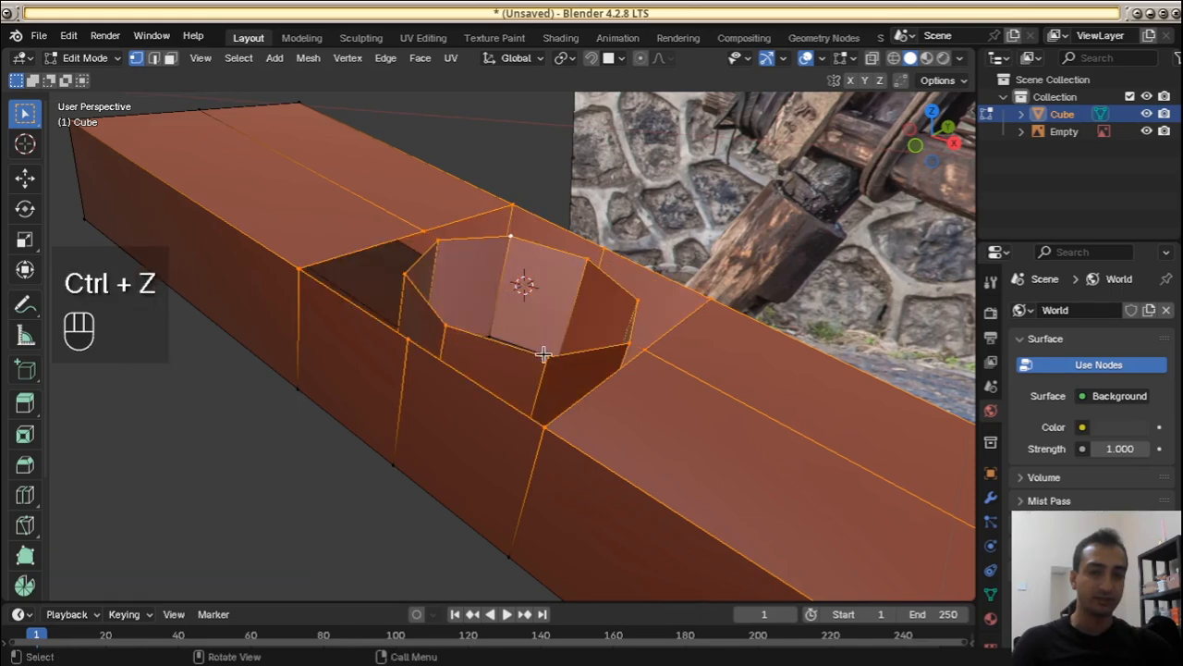
# Clear the mesh selection and turn on the Face Orientation overlay to check the face normals around the hole
pyautogui.moveTo(544, 354); pyautogui.dragTo(730, 225, button='middle')
pyautogui.press('Tab')
pyautogui.press('Tab')
pyautogui.press('Tab')
pyautogui.press('Tab')
pyautogui.press('a')
pyautogui.press('a')
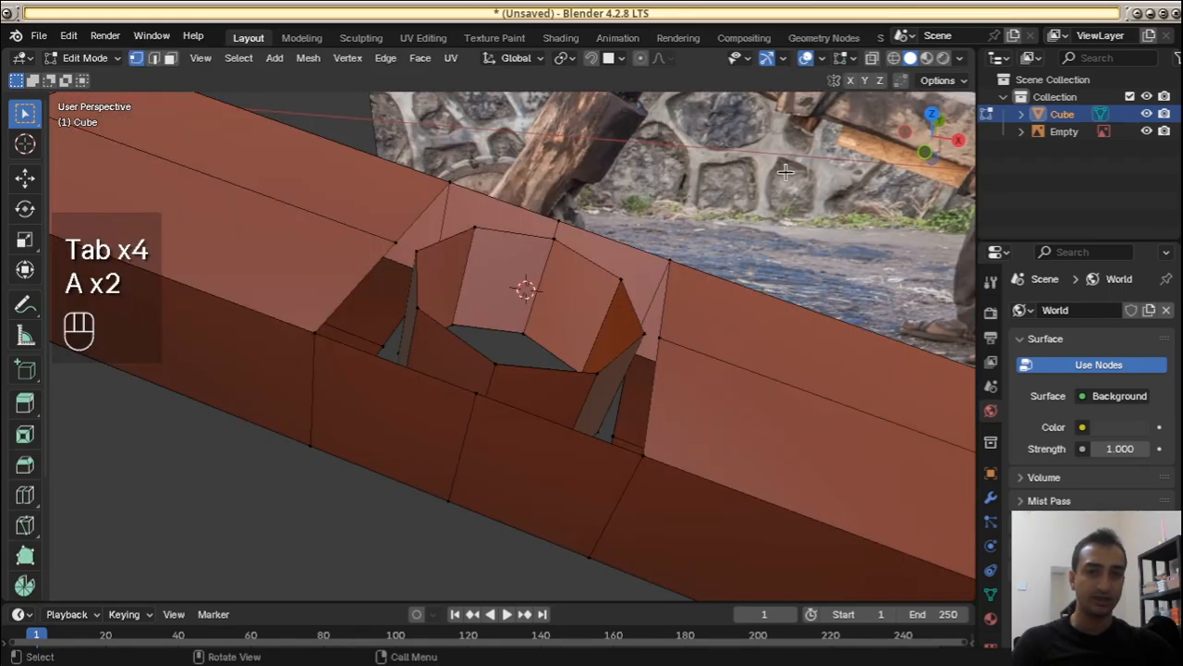
pyautogui.click(819, 58)
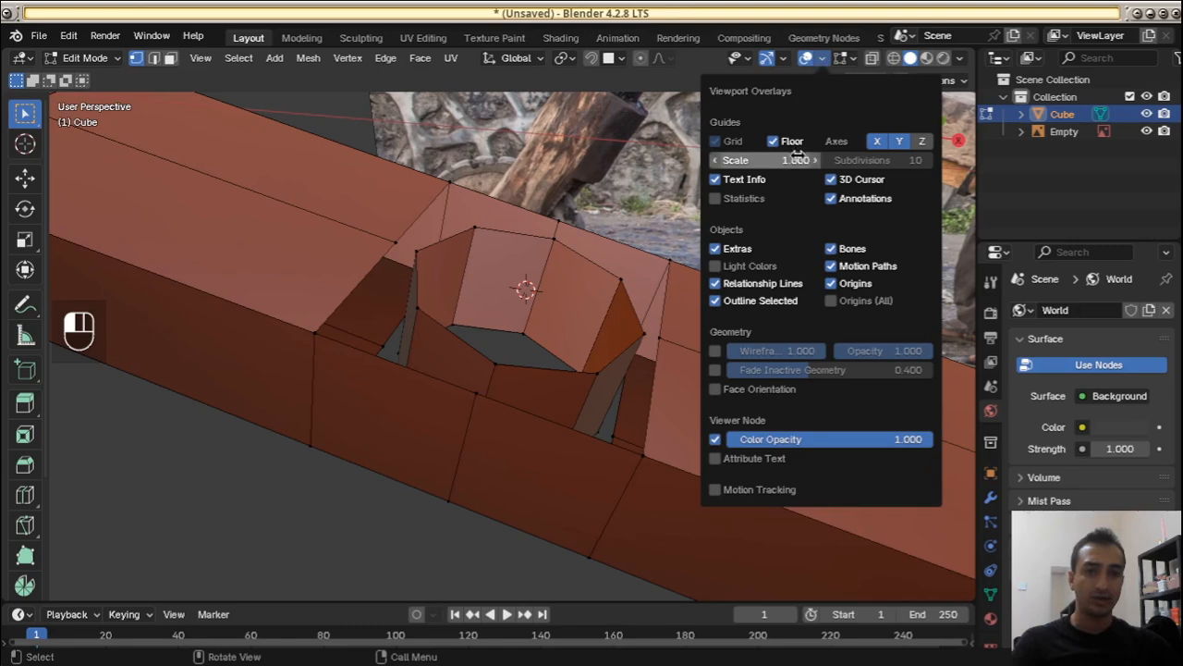
pyautogui.click(770, 391)
pyautogui.moveTo(600, 323); pyautogui.dragTo(554, 336, button='middle')
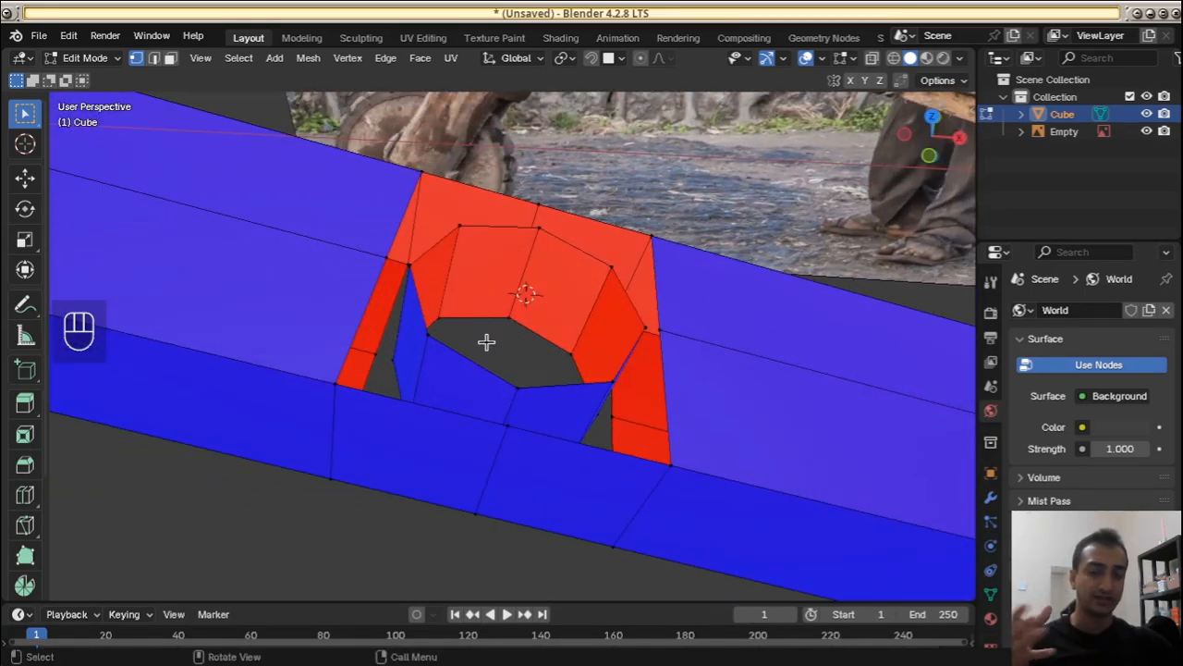
pyautogui.moveTo(484, 340); pyautogui.dragTo(388, 296, button='middle')
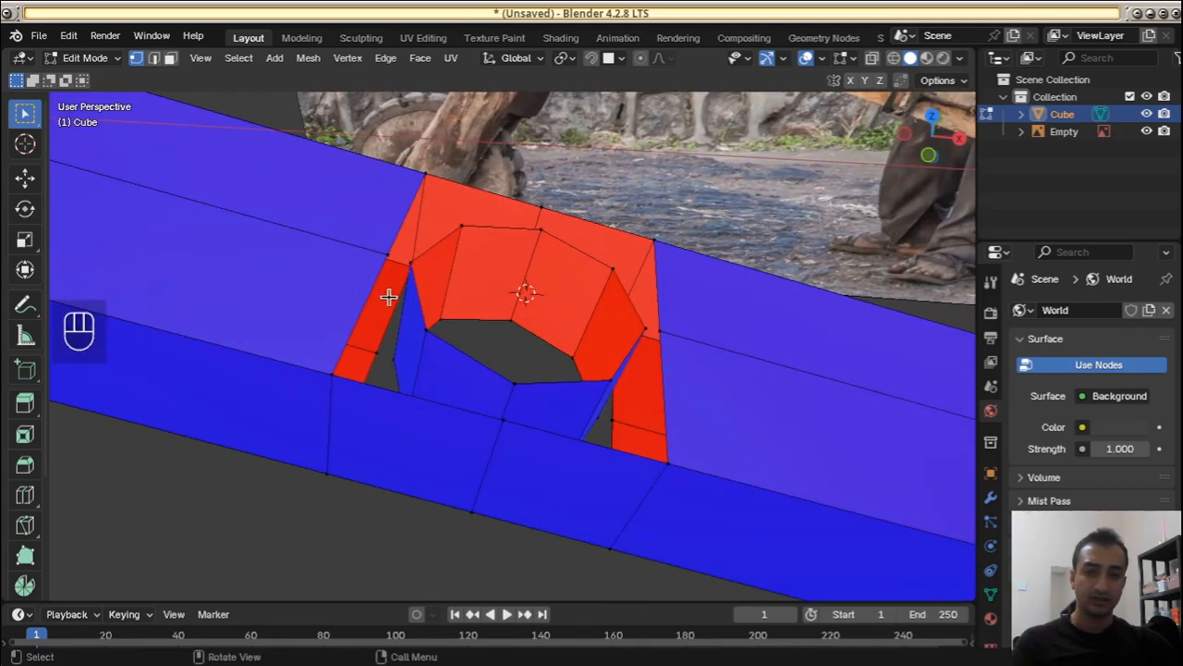
# In face selection mode, pick a top face of the beam and an inner tube face to compare their orientation
pyautogui.press('3')
pyautogui.click(300, 259)
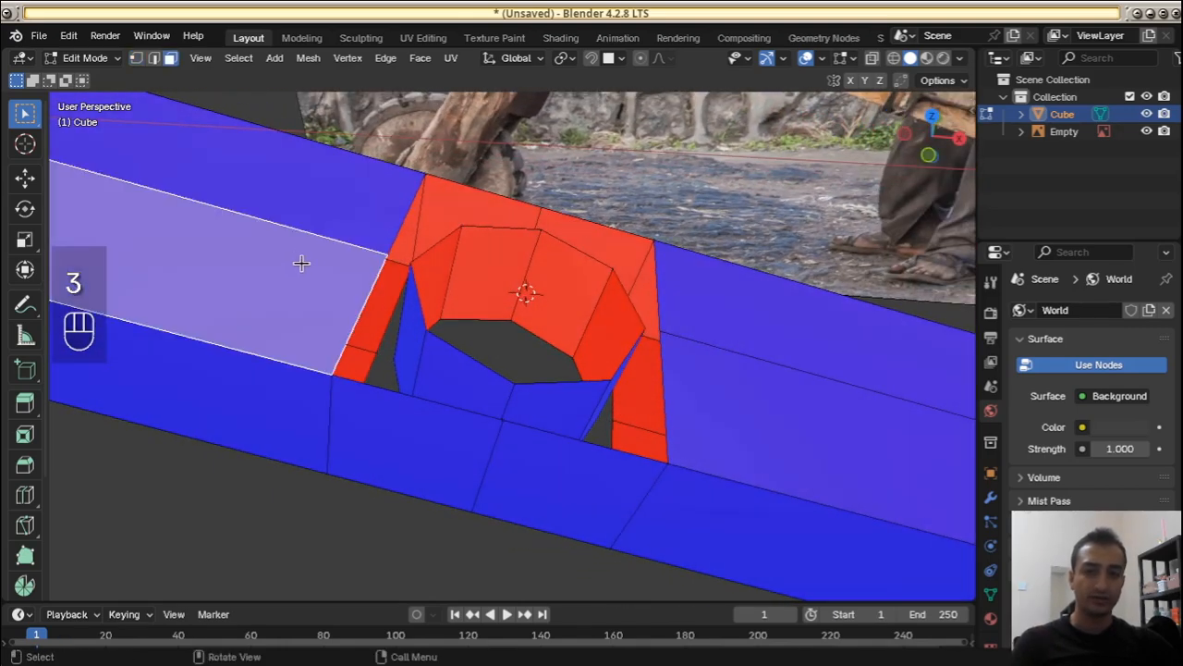
pyautogui.moveTo(300, 259); pyautogui.dragTo(377, 267, button='middle')
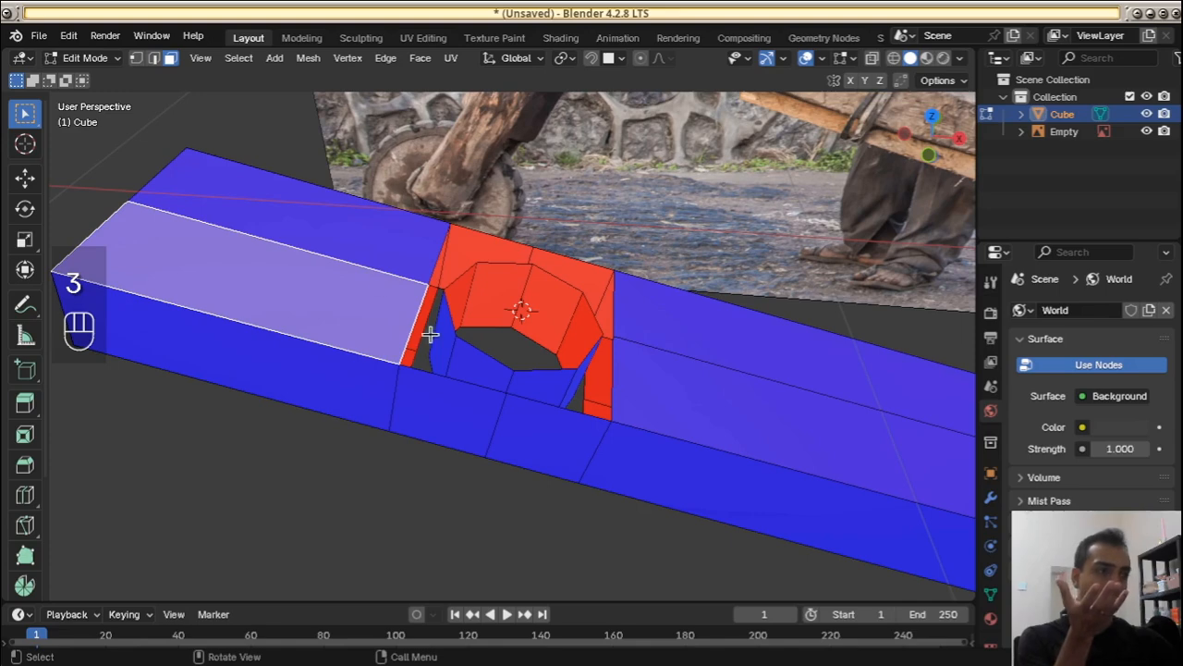
pyautogui.click(483, 265)
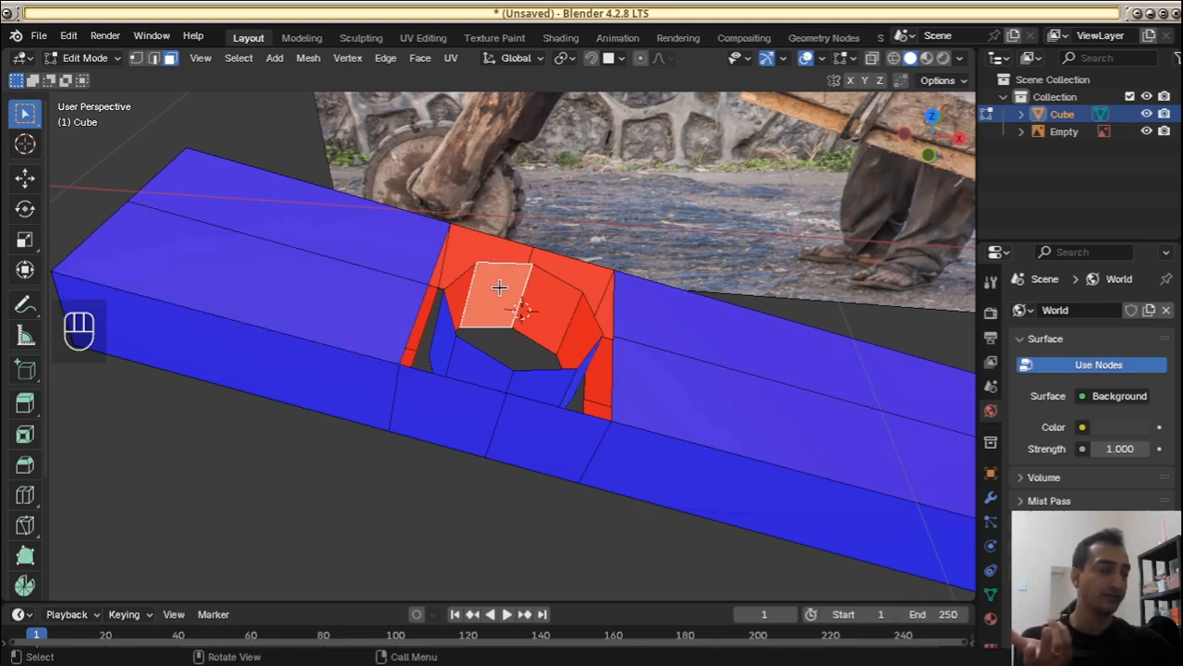
pyautogui.scroll(3, 556, 363)
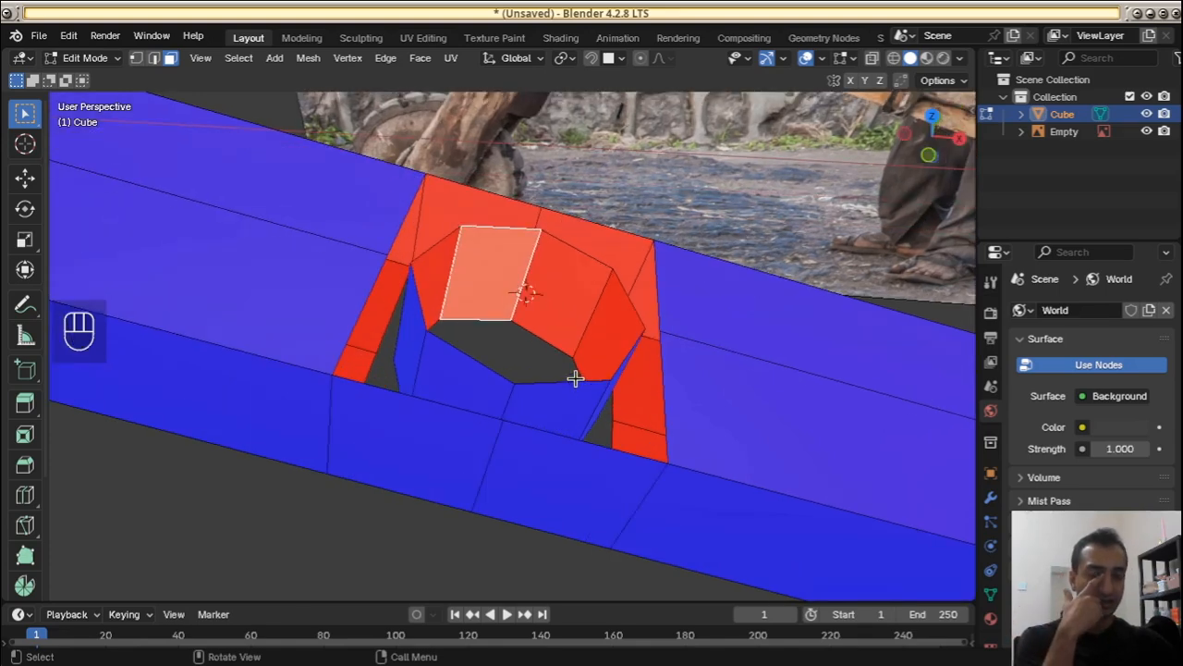
# Select all faces linked to one tube face, clear that selection and return to vertex selection mode
pyautogui.click(410, 263)
pyautogui.hotkey('ctrl', 'l')
pyautogui.moveTo(511, 307); pyautogui.dragTo(462, 297, button='middle')
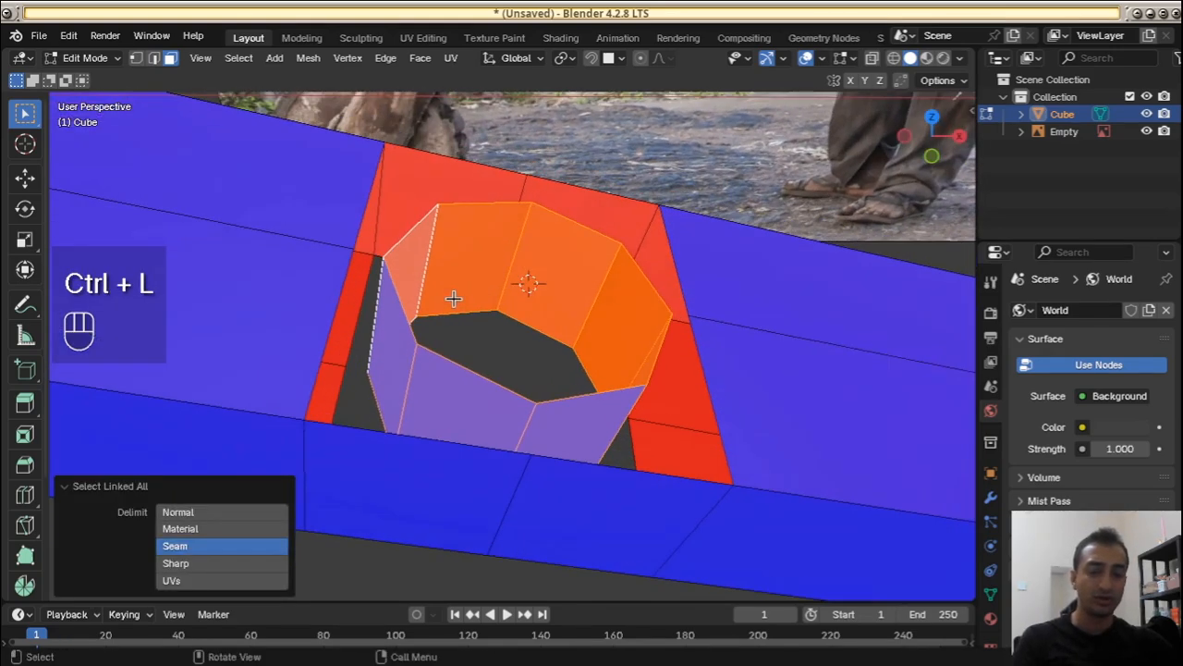
pyautogui.press('a')
pyautogui.press('a')
pyautogui.press('a')
pyautogui.scroll(1, 596, 331)
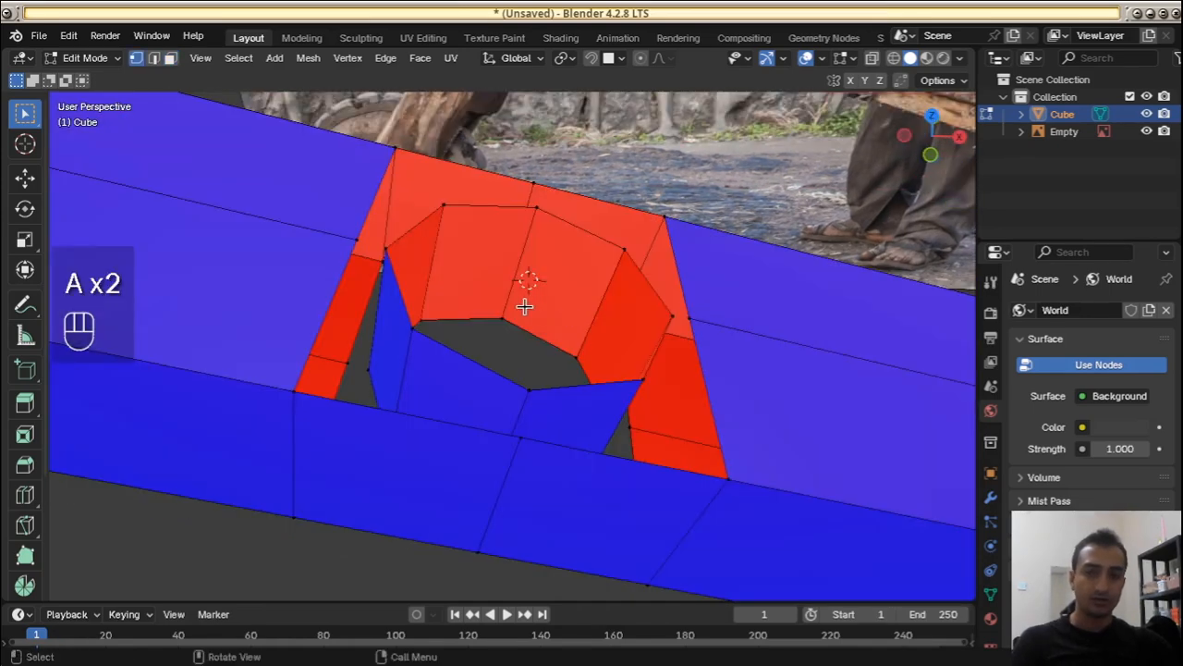
# Pick a vertex on the tube's upper rim and select all geometry linked to it
pyautogui.moveTo(524, 306); pyautogui.dragTo(571, 329, button='middle')
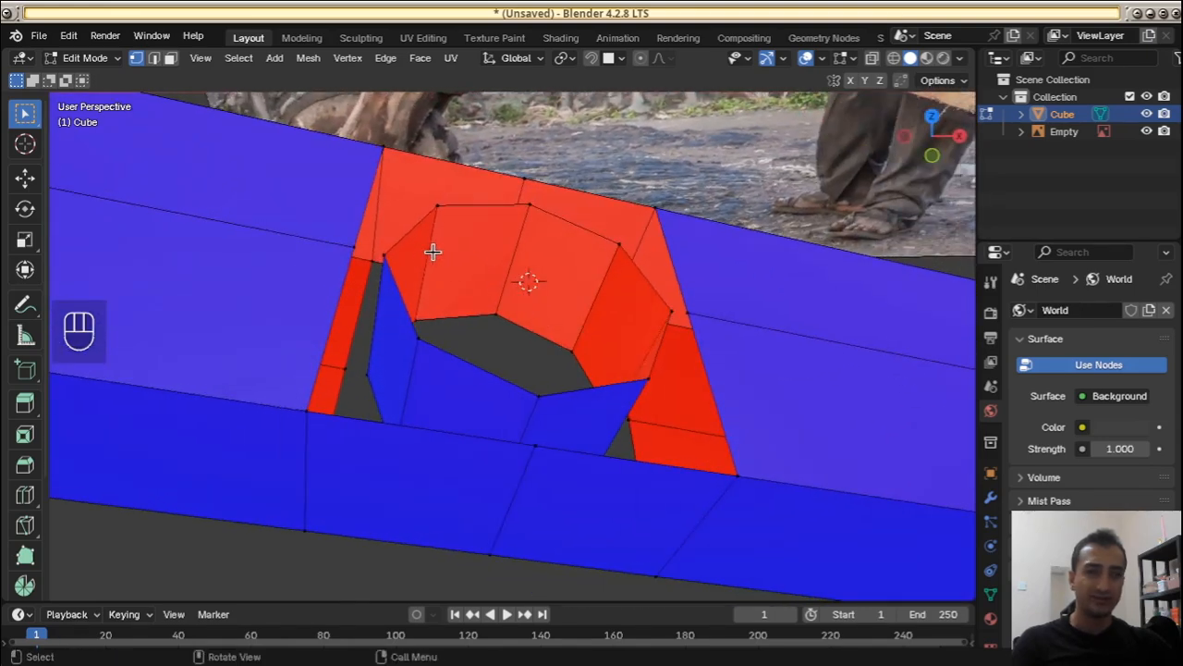
pyautogui.click(385, 258)
pyautogui.moveTo(386, 259); pyautogui.dragTo(494, 367, button='middle')
pyautogui.hotkey('ctrl', 'l')
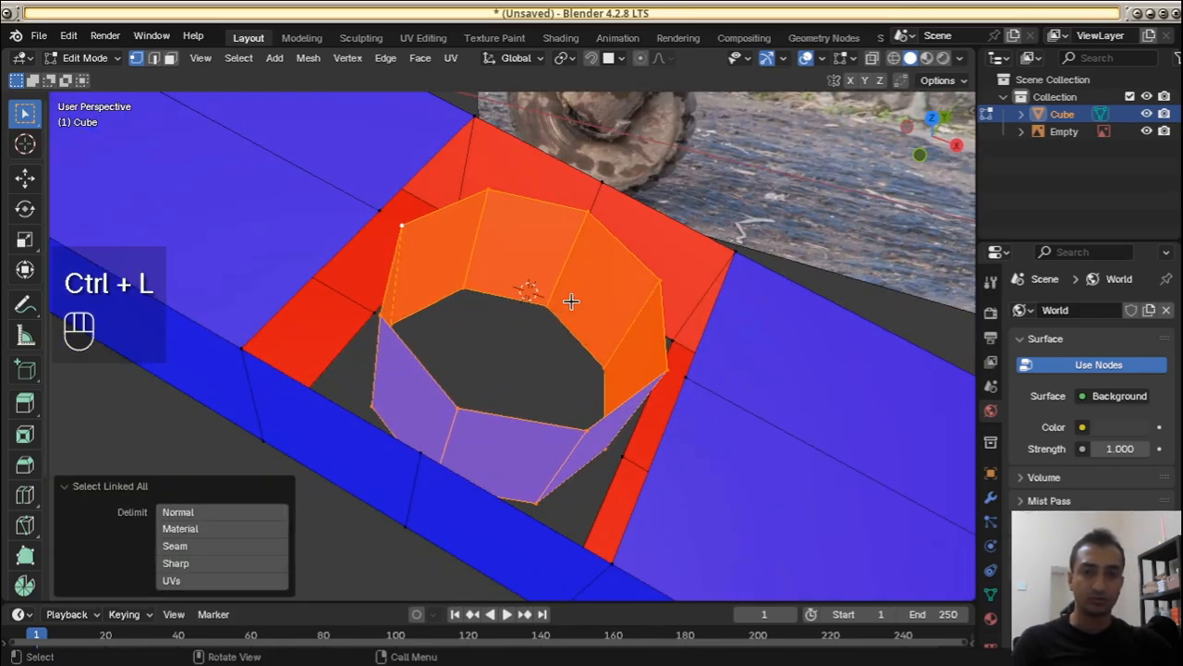
pyautogui.moveTo(571, 302); pyautogui.dragTo(595, 277, button='middle')
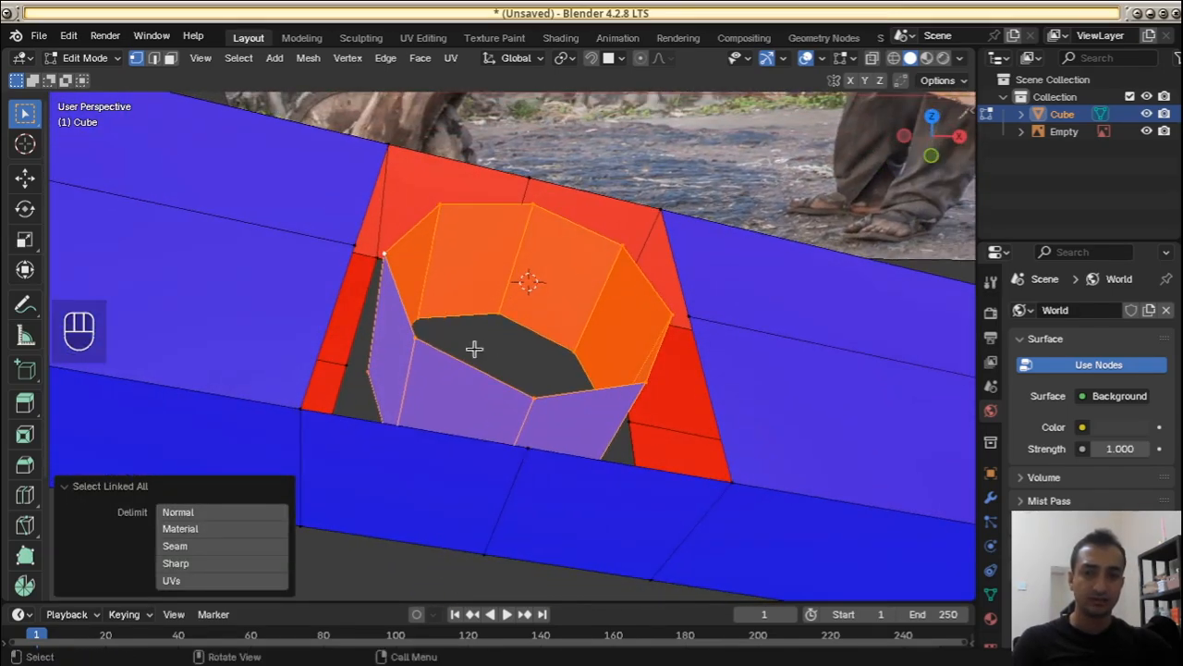
# Select the whole tube from a rim vertex, recalculate its normals inside, and clear the selection
pyautogui.click(428, 341)
pyautogui.moveTo(564, 337); pyautogui.dragTo(543, 333, button='middle')
pyautogui.hotkey('ctrl', 'l')
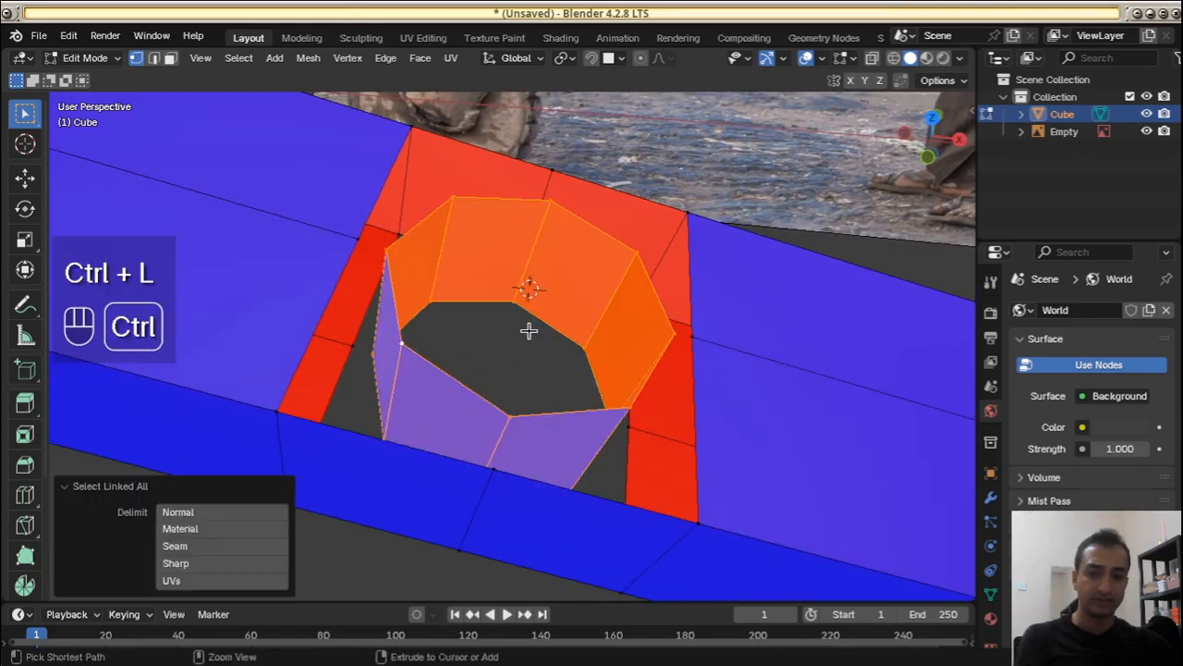
pyautogui.moveTo(454, 320); pyautogui.dragTo(476, 333, button='middle')
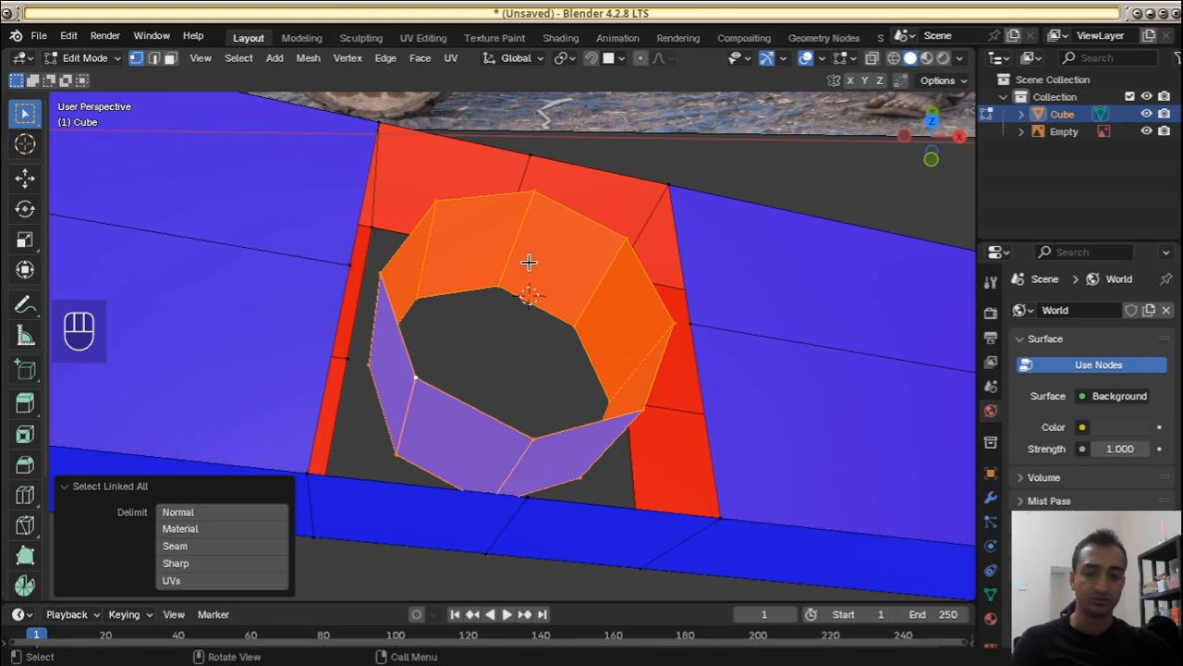
pyautogui.press('space')
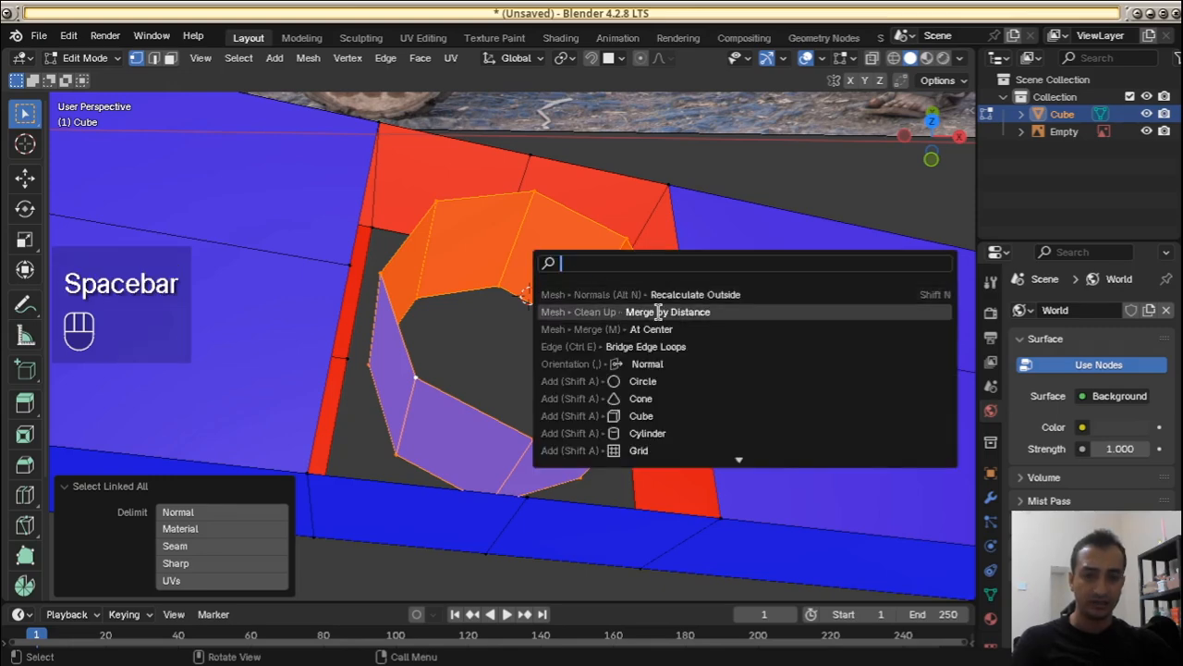
pyautogui.write('reca')
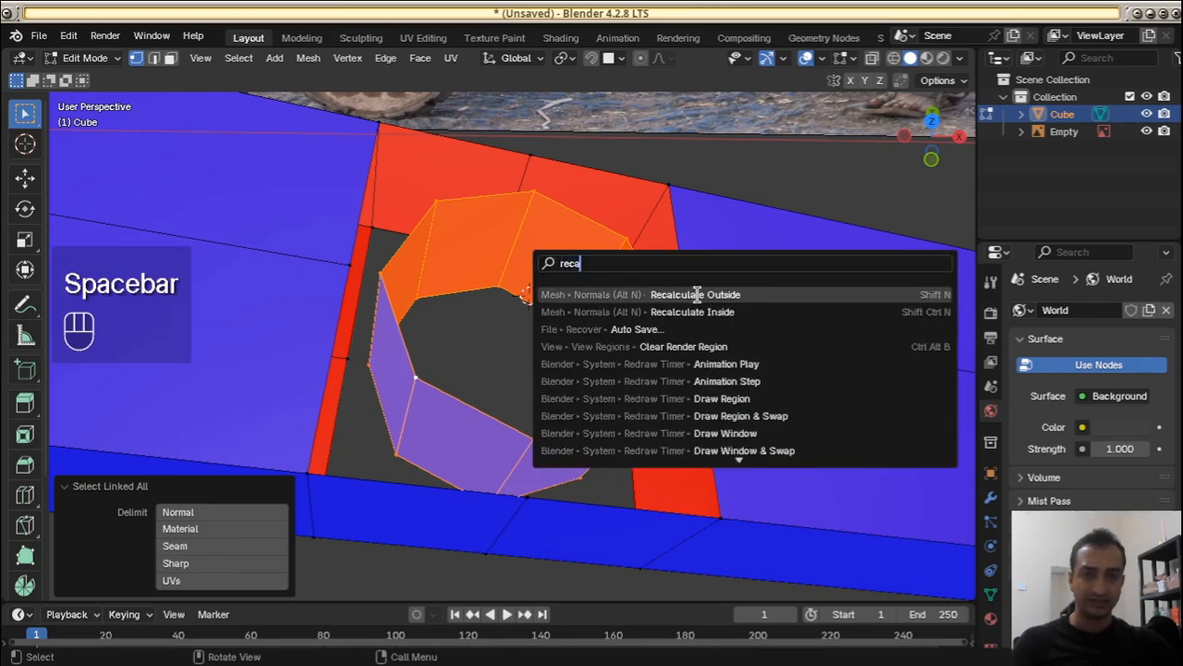
pyautogui.click(751, 312)
pyautogui.press('a')
pyautogui.press('a')
pyautogui.moveTo(639, 298); pyautogui.dragTo(496, 327, button='middle')
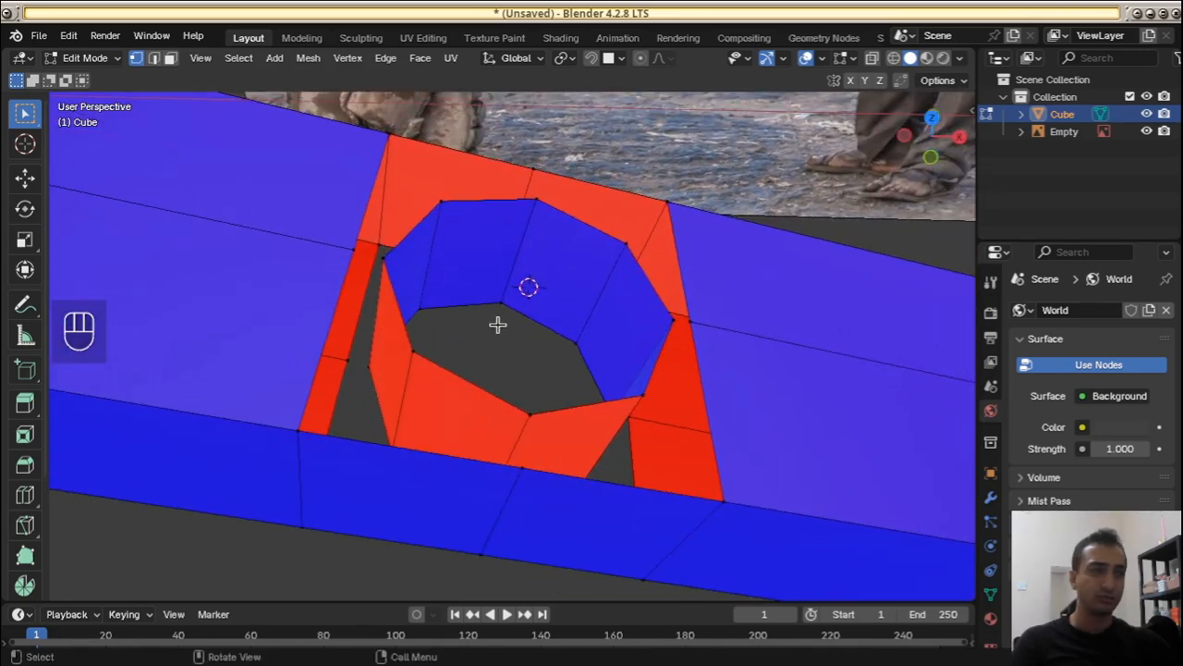
# Turn off the Face Orientation overlay
pyautogui.click(823, 60)
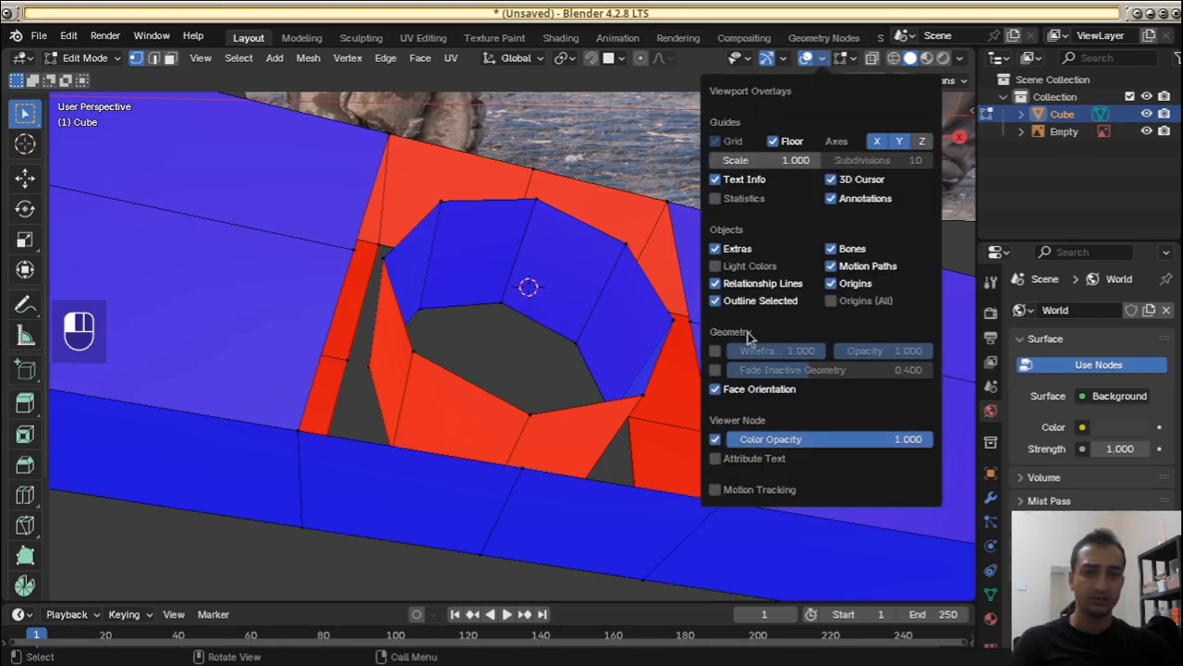
pyautogui.click(717, 389)
pyautogui.moveTo(708, 383); pyautogui.dragTo(513, 230, button='middle')
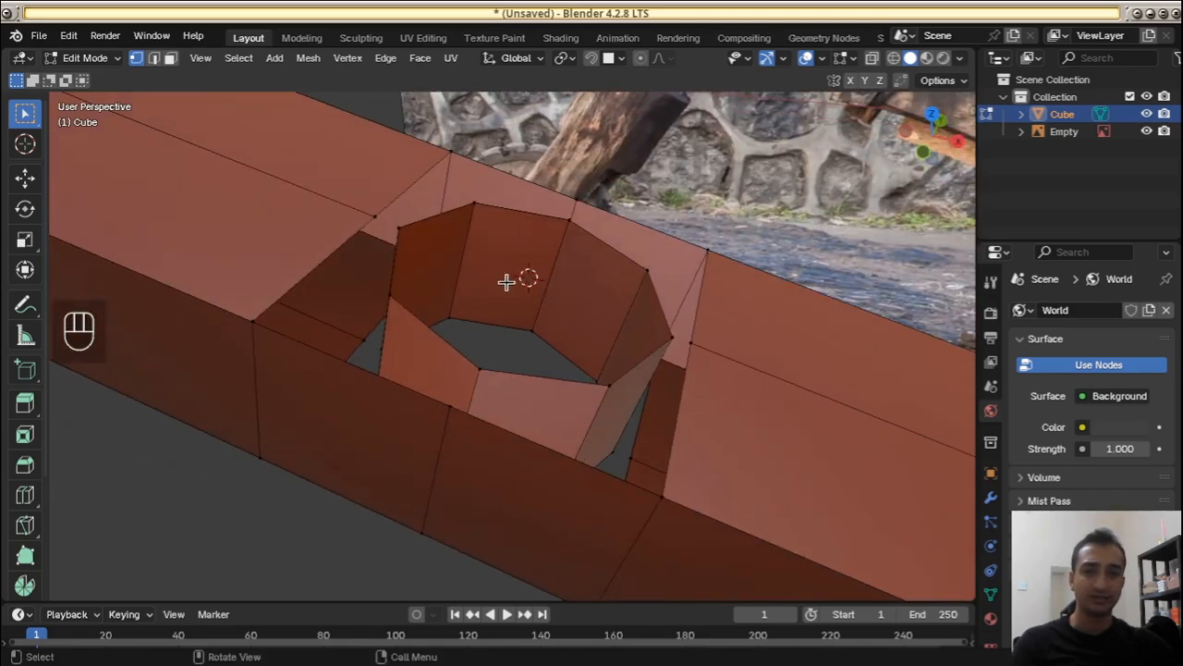
pyautogui.moveTo(509, 277); pyautogui.dragTo(536, 286, button='middle')
# Select the outline of the beam's top opening together with the tube's upper rim and bridge the two edge loops
pyautogui.press('a')
pyautogui.press('a')
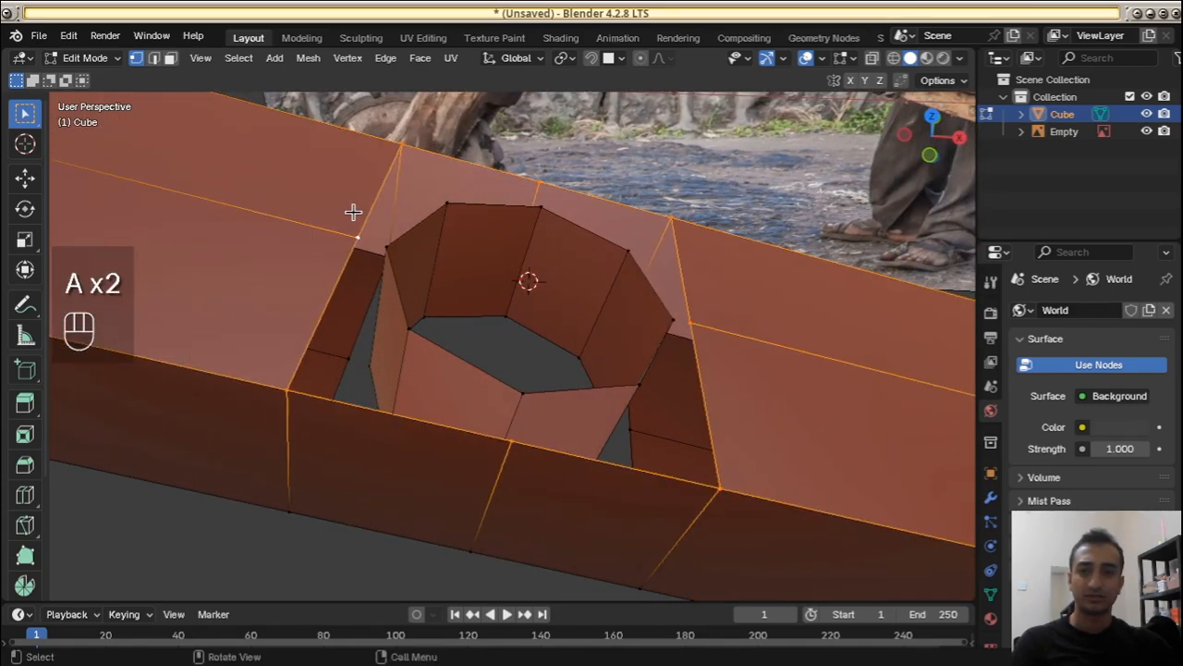
pyautogui.keyDown('alt'); pyautogui.keyDown('shift'); pyautogui.click(431, 228); pyautogui.keyUp('shift'); pyautogui.keyUp('alt')
pyautogui.hotkey('ctrl', 'z')
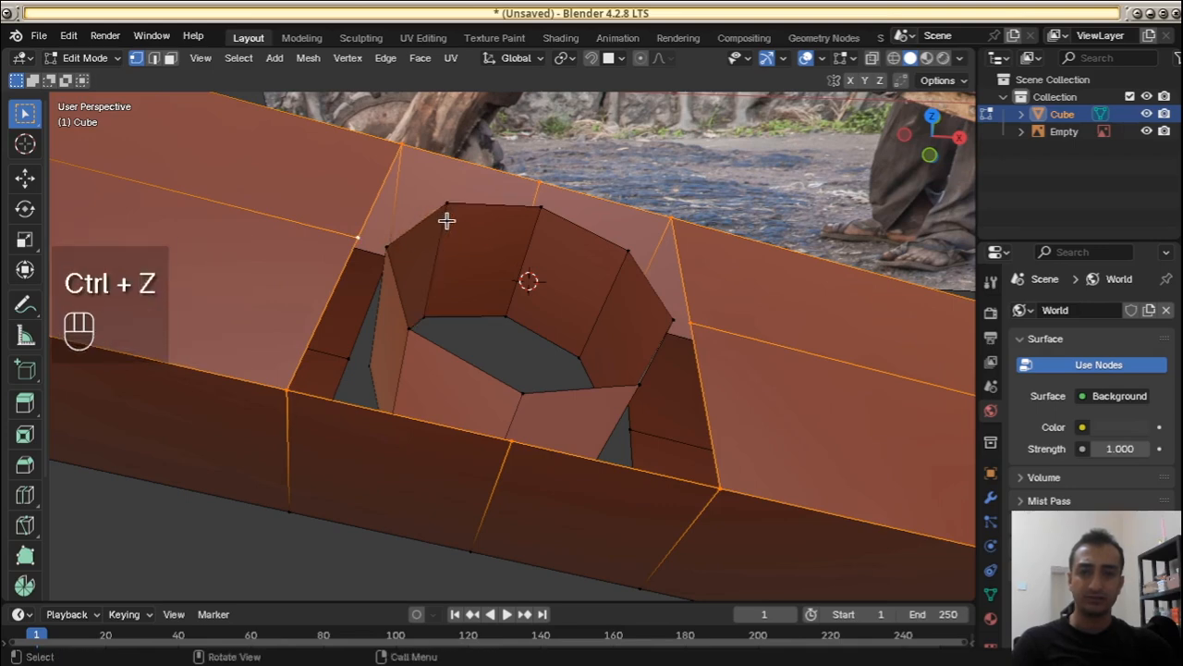
pyautogui.keyDown('alt'); pyautogui.keyDown('shift'); pyautogui.click(478, 211); pyautogui.keyUp('shift'); pyautogui.keyUp('alt')
pyautogui.click(386, 57)
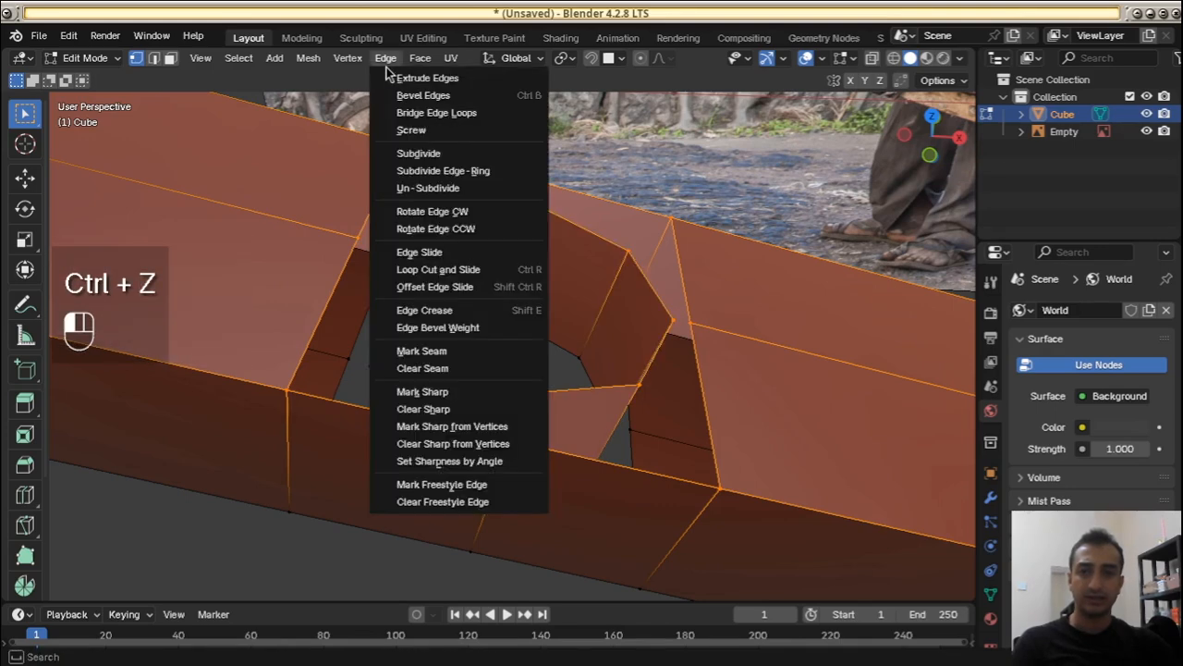
pyautogui.click(451, 112)
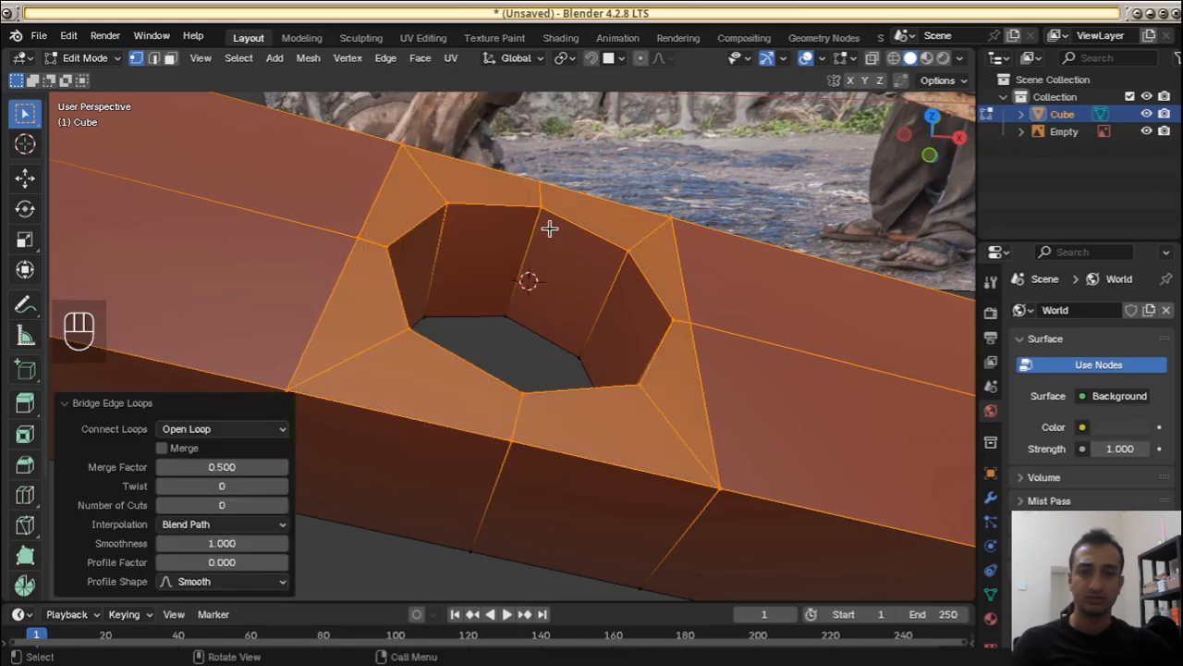
# Annotate matching vertex pairs between the opening's outline and the hole's rim with circles and connecting lines, and erase the marks
pyautogui.moveTo(549, 228); pyautogui.dragTo(485, 174, button='middle')
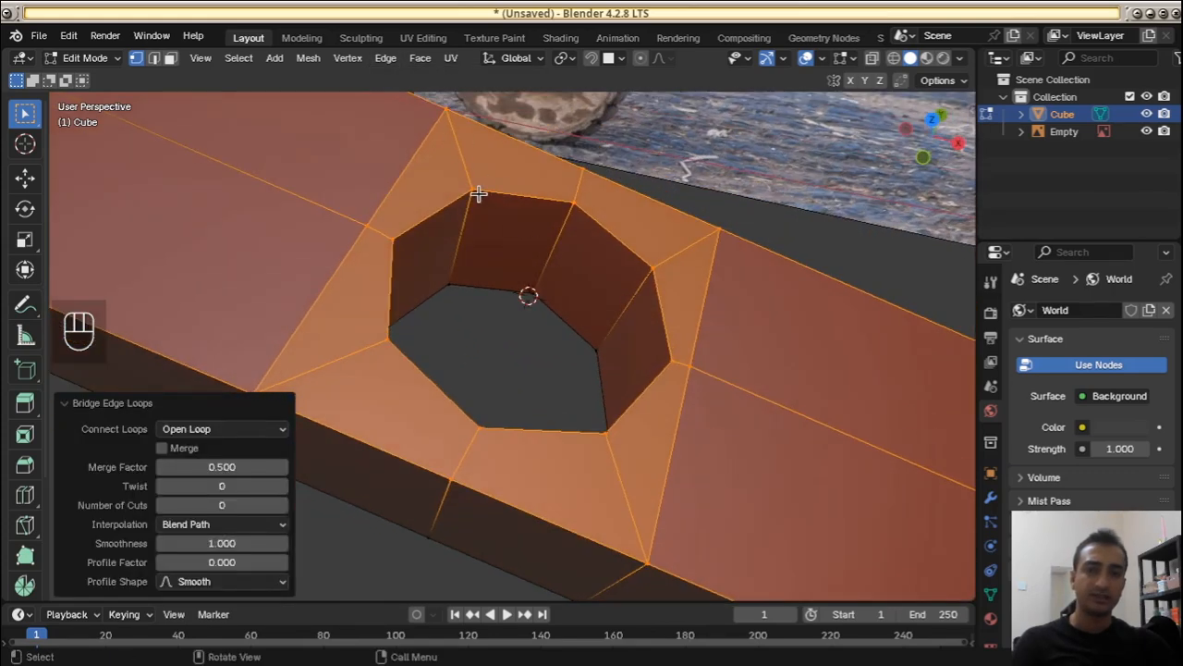
pyautogui.moveTo(401, 256); pyautogui.dragTo(434, 330, button='middle')
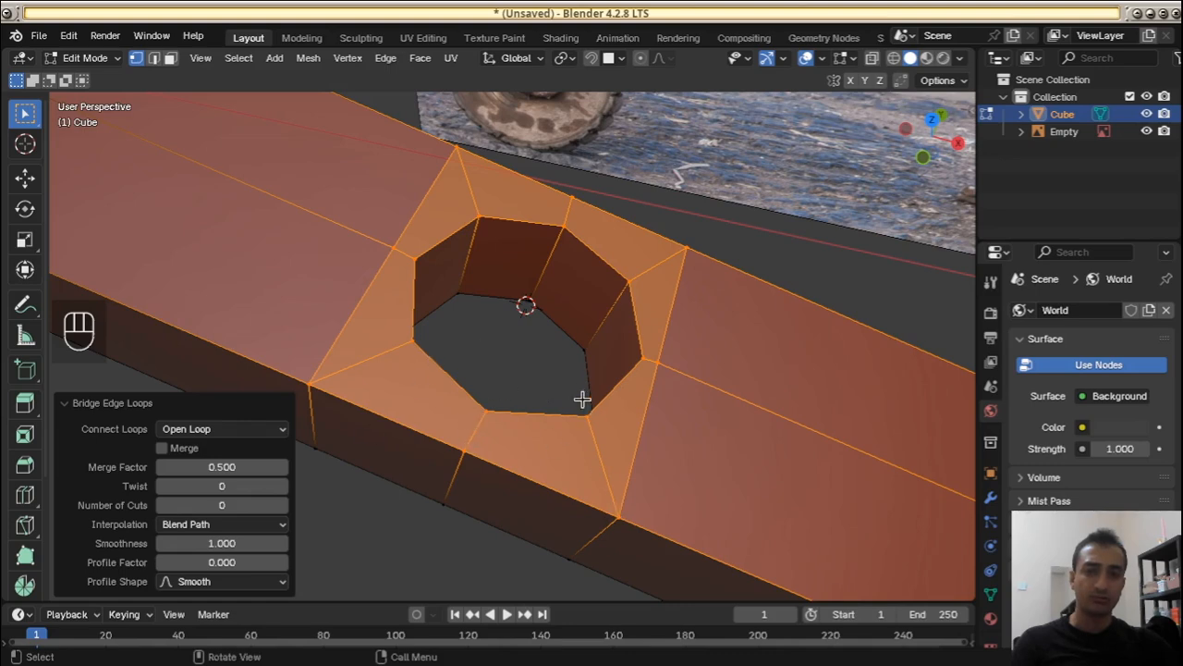
pyautogui.moveTo(647, 541); pyautogui.dragTo(575, 397)
pyautogui.moveTo(628, 534)
pyautogui.mouseDown(button='right')
pyautogui.moveTo(615, 465)
pyautogui.moveTo(620, 514)
pyautogui.mouseUp(button='right')
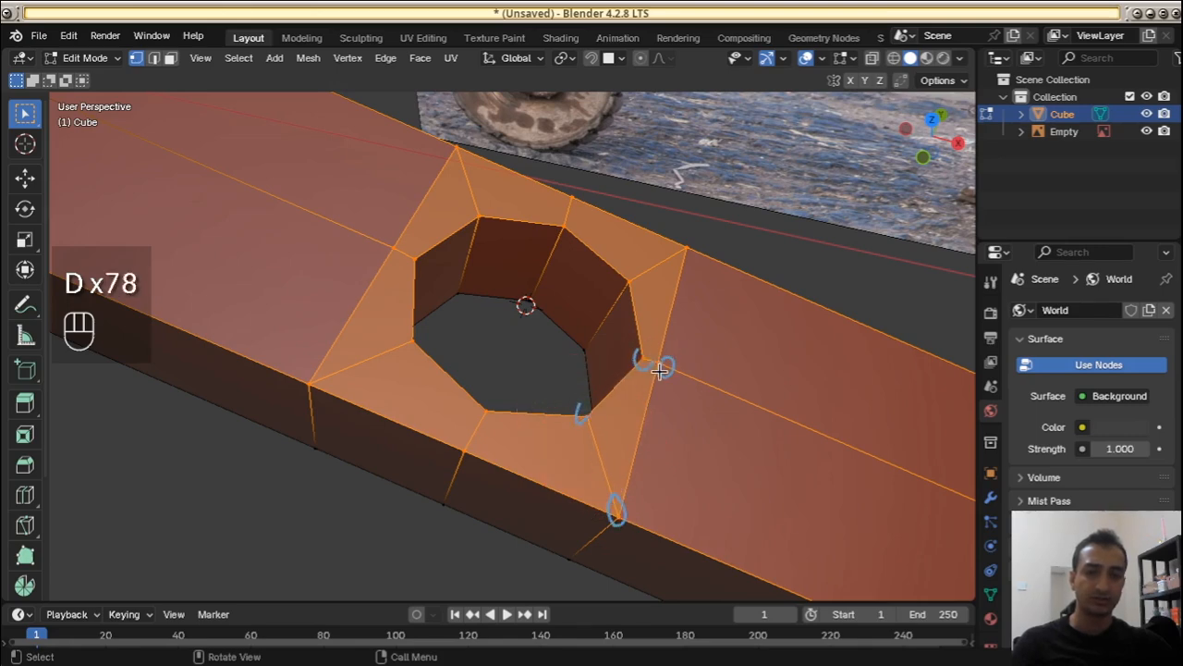
pyautogui.moveTo(615, 493); pyautogui.dragTo(591, 426)
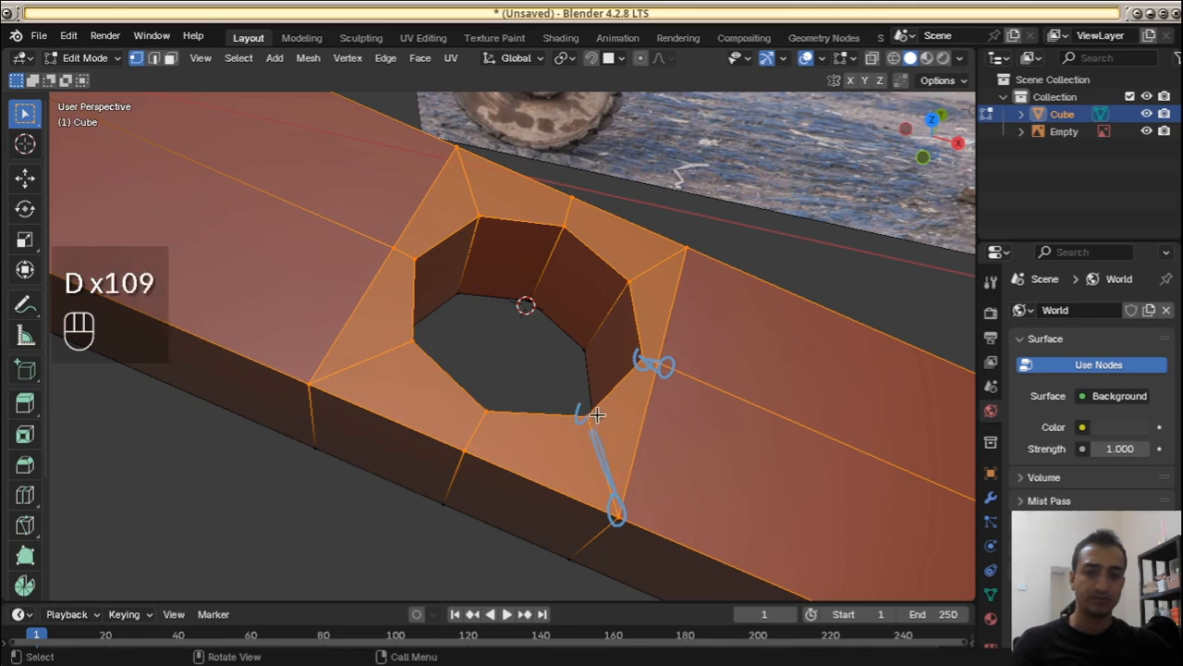
pyautogui.moveTo(596, 415)
pyautogui.mouseDown(button='right')
pyautogui.moveTo(629, 491)
pyautogui.moveTo(647, 343)
pyautogui.mouseUp(button='right')
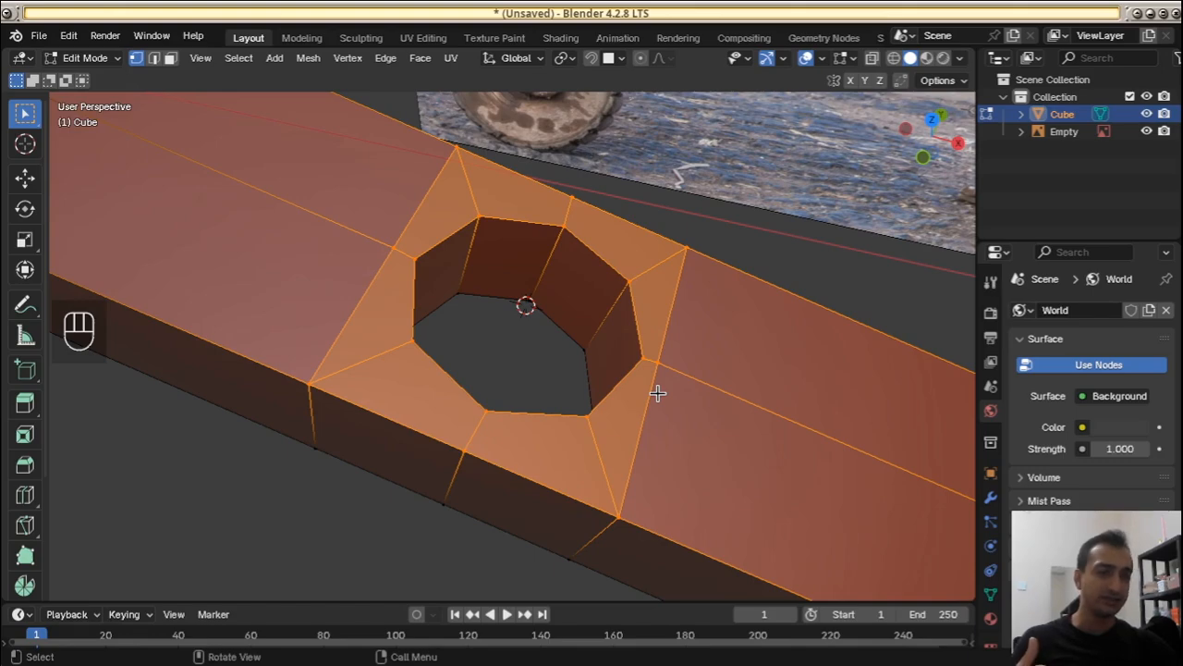
# On the beam's underside, bridge the opening's outline to the tube's lower rim and clear the selection
pyautogui.moveTo(610, 430); pyautogui.dragTo(645, 232, button='middle')
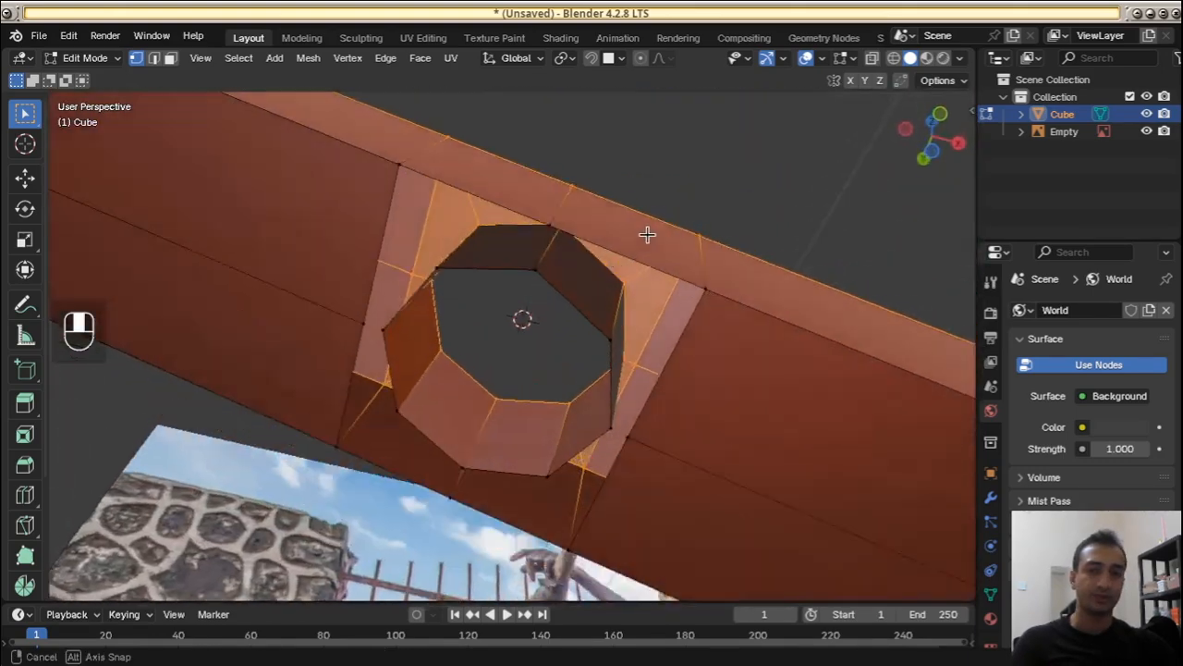
pyautogui.press('a')
pyautogui.press('a')
pyautogui.keyDown('alt'); pyautogui.keyDown('shift'); pyautogui.click(555, 229); pyautogui.keyUp('shift'); pyautogui.keyUp('alt')
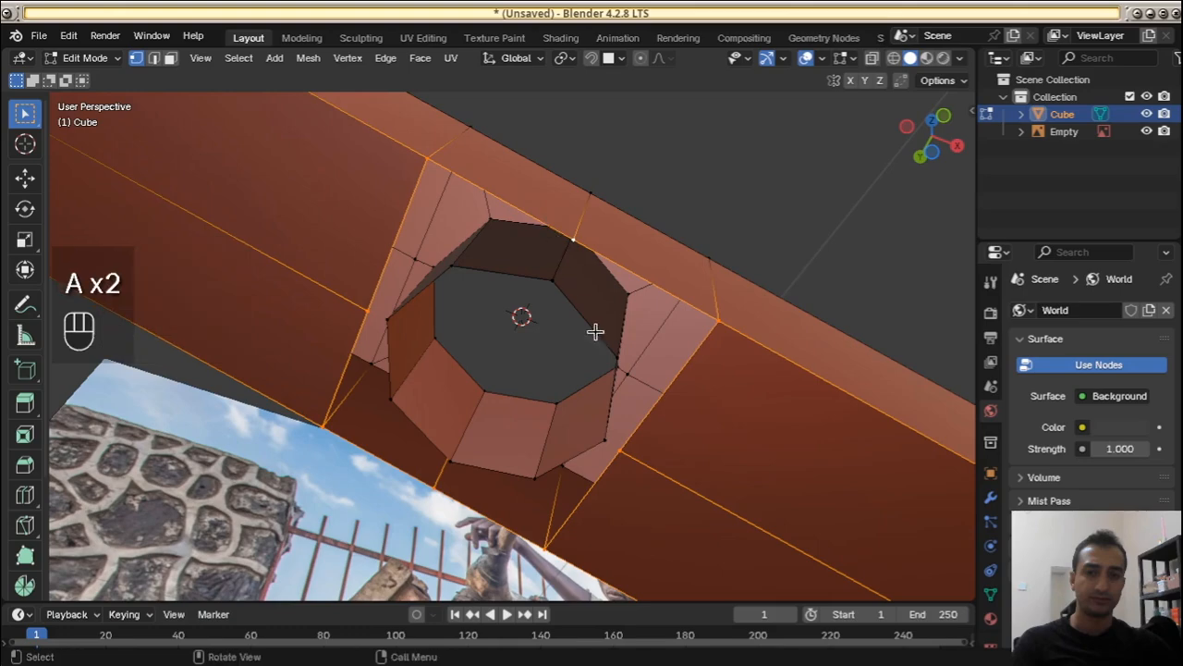
pyautogui.moveTo(599, 332); pyautogui.dragTo(459, 293, button='middle')
pyautogui.keyDown('alt'); pyautogui.keyDown('shift'); pyautogui.click(490, 220); pyautogui.keyUp('shift'); pyautogui.keyUp('alt')
pyautogui.click(383, 59)
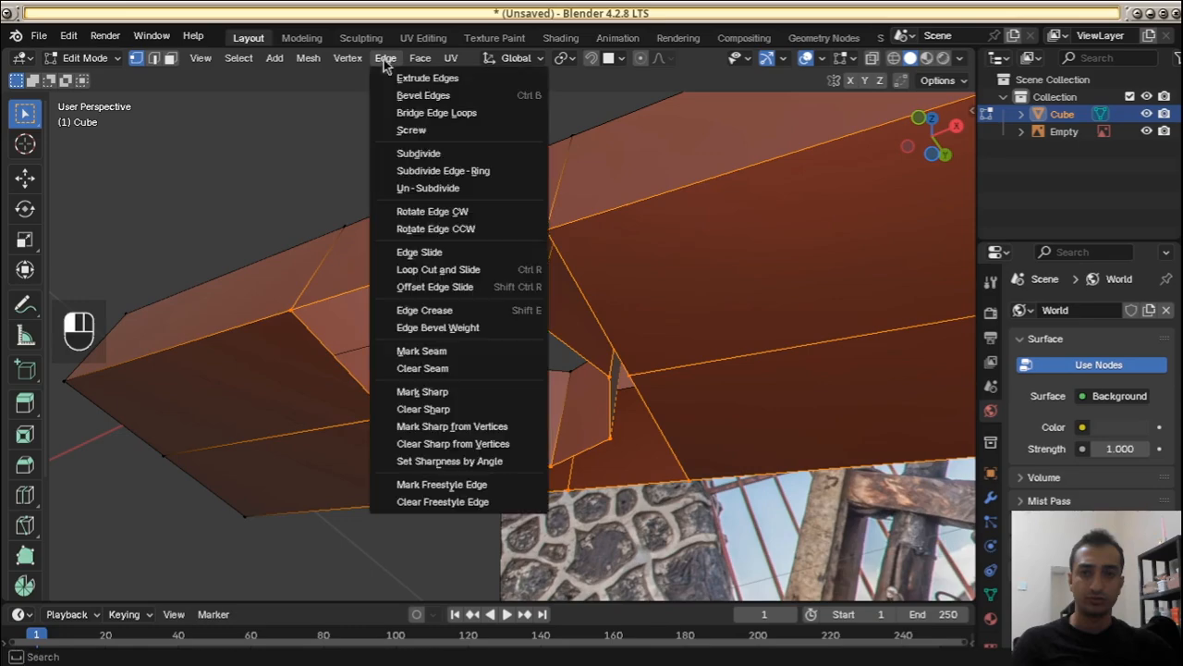
pyautogui.click(436, 112)
pyautogui.press('a')
pyautogui.press('a')
# Examine the bridged hole and the whole beam in Object Mode and Edit Mode, ending in Edit Mode
pyautogui.moveTo(631, 316); pyautogui.dragTo(563, 255, button='middle')
pyautogui.press('Tab')
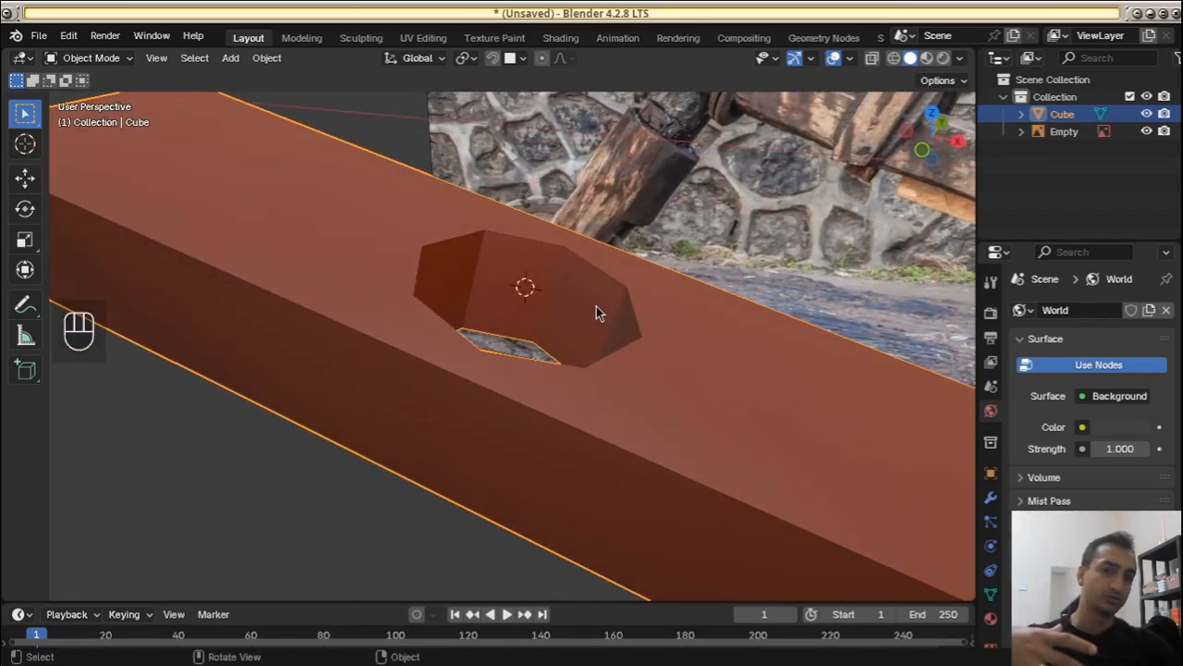
pyautogui.moveTo(597, 307); pyautogui.dragTo(560, 353, button='middle')
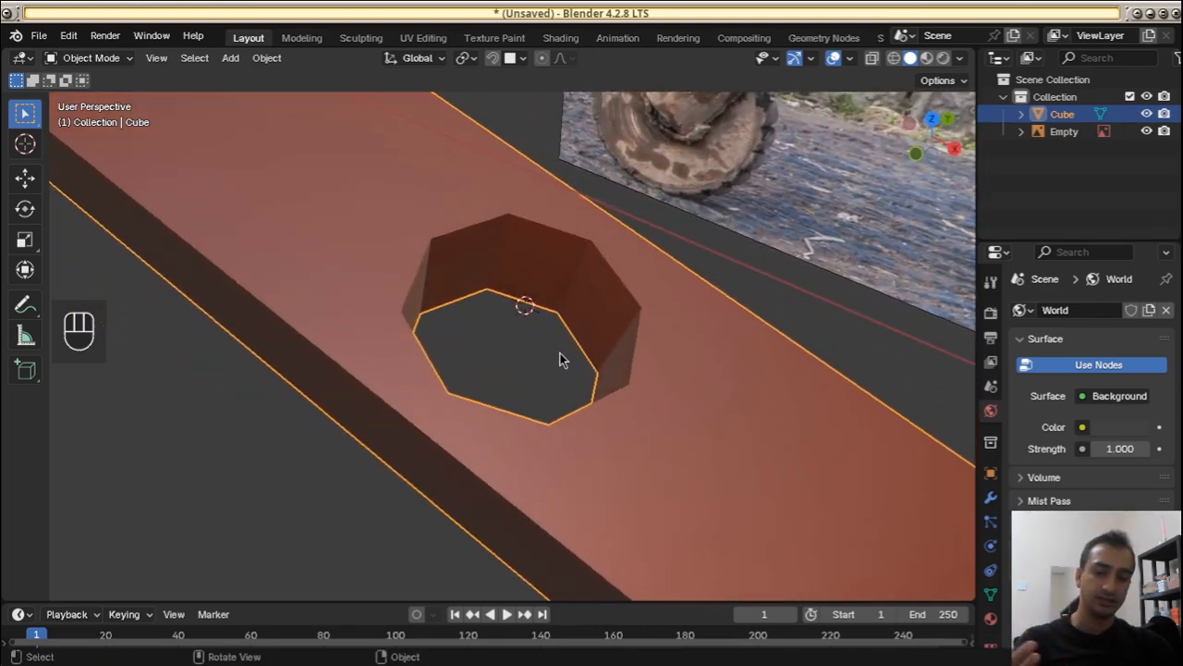
pyautogui.press('Tab')
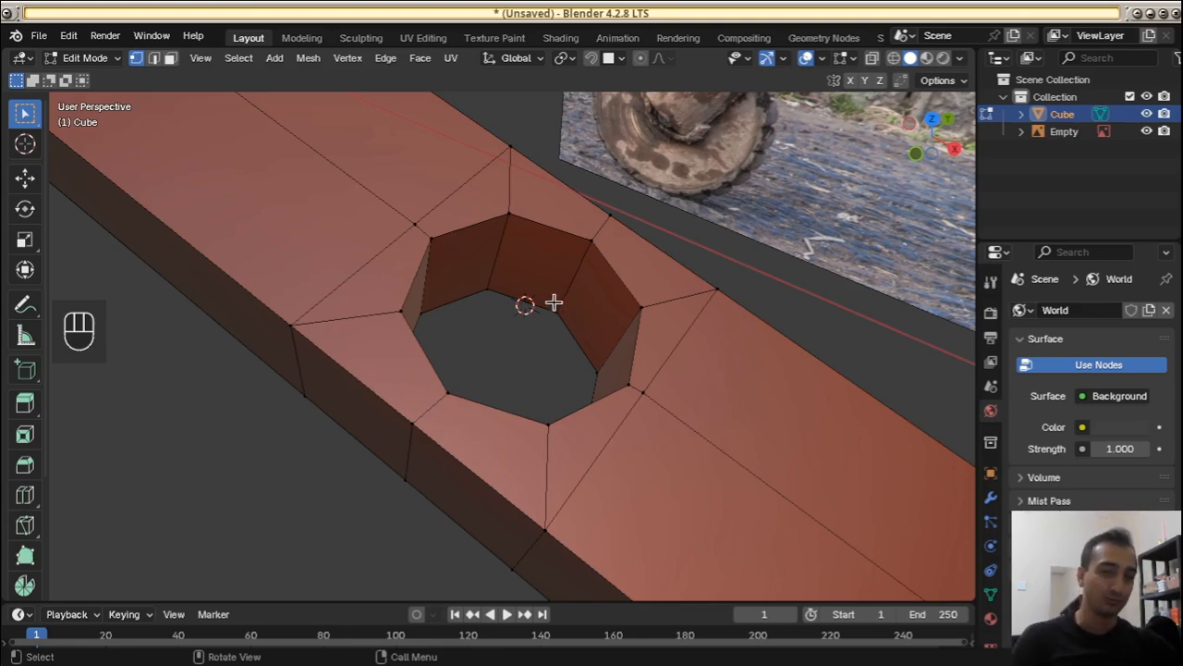
pyautogui.scroll(-3, 699, 285)
pyautogui.press('Tab')
pyautogui.moveTo(626, 394); pyautogui.dragTo(620, 440, button='middle')
pyautogui.press('Tab')
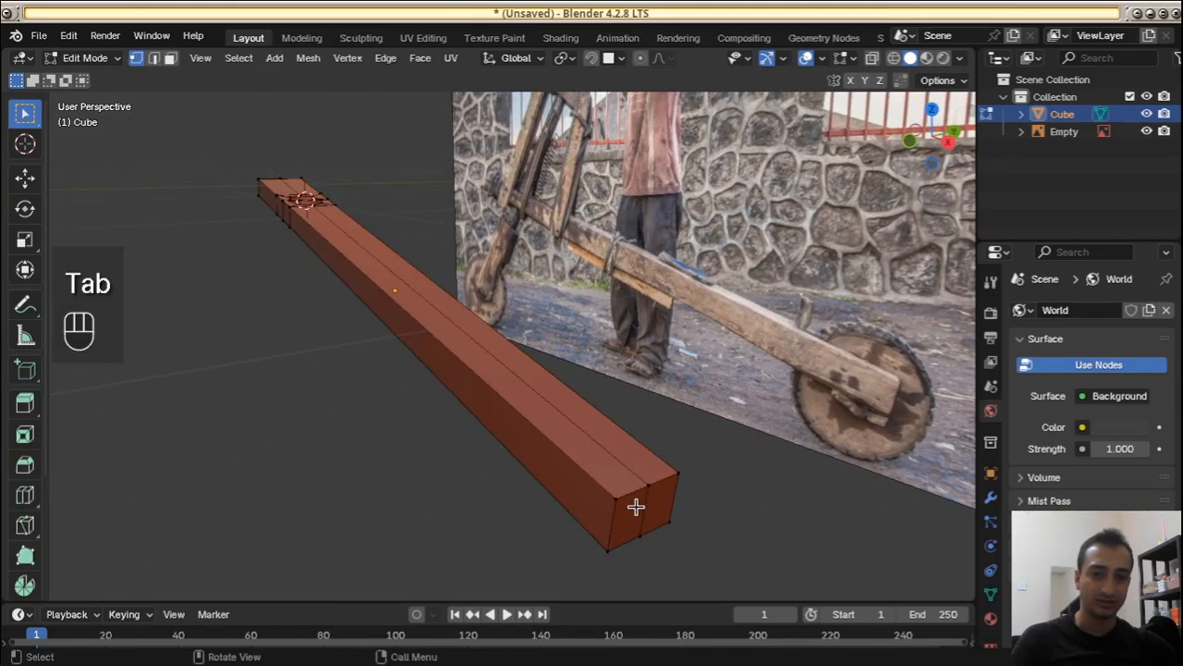
# Add one loop cut across the beam near its rear-wheel end, at a slide factor of about -0.693
pyautogui.keyDown('shift'); pyautogui.moveTo(637, 502); pyautogui.dragTo(605, 476, button='middle'); pyautogui.keyUp('shift')
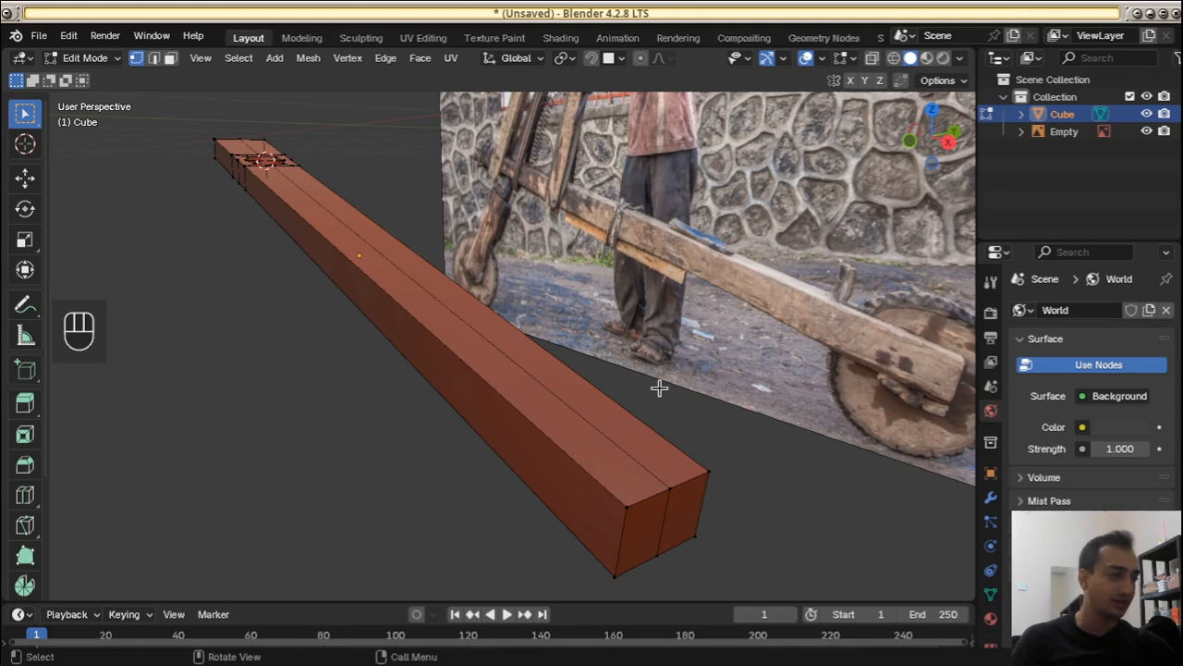
pyautogui.keyDown('shift'); pyautogui.moveTo(616, 447); pyautogui.dragTo(565, 354, button='middle'); pyautogui.keyUp('shift')
pyautogui.scroll(1, 565, 355)
pyautogui.moveTo(580, 305)
pyautogui.mouseDown(button='middle')
pyautogui.moveTo(582, 338)
pyautogui.moveTo(613, 330)
pyautogui.moveTo(597, 319)
pyautogui.mouseUp(button='middle')
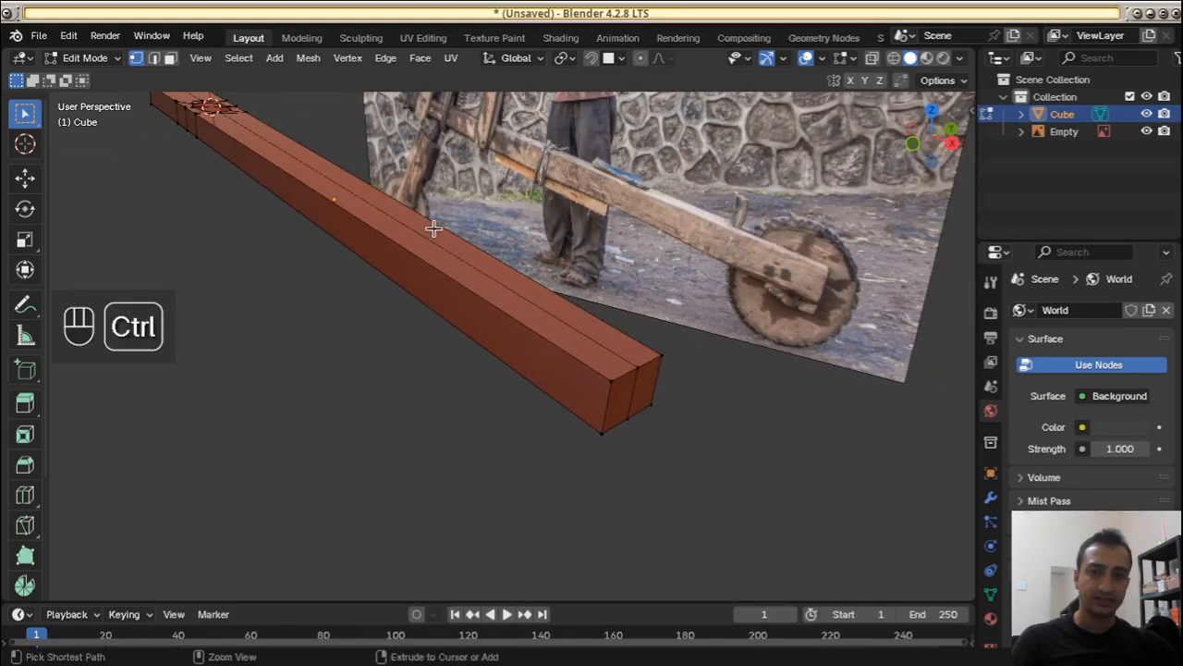
pyautogui.hotkey('ctrl', 'r')
pyautogui.click(370, 227)
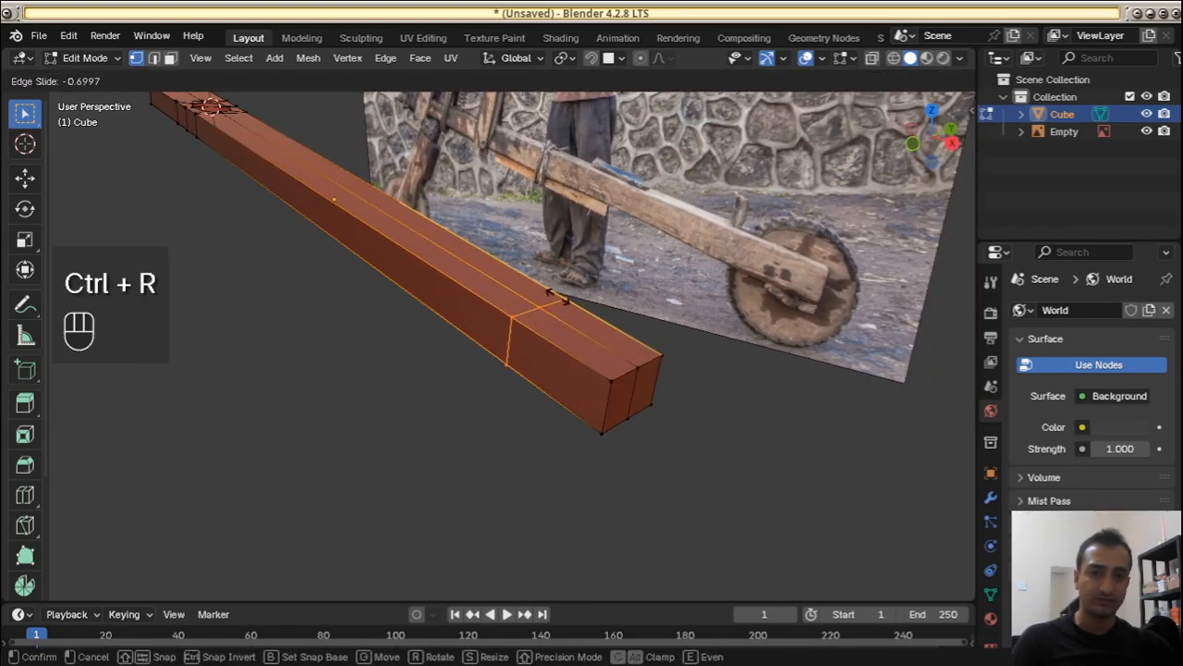
pyautogui.click(557, 294)
# In front view, edge-slide the new loop to where the beam meets the rear wheel's front edge in the photo, and mark it with an annotation
pyautogui.press('KP_1')
pyautogui.keyDown('shift'); pyautogui.moveTo(700, 330); pyautogui.dragTo(758, 328, button='middle'); pyautogui.keyUp('shift')
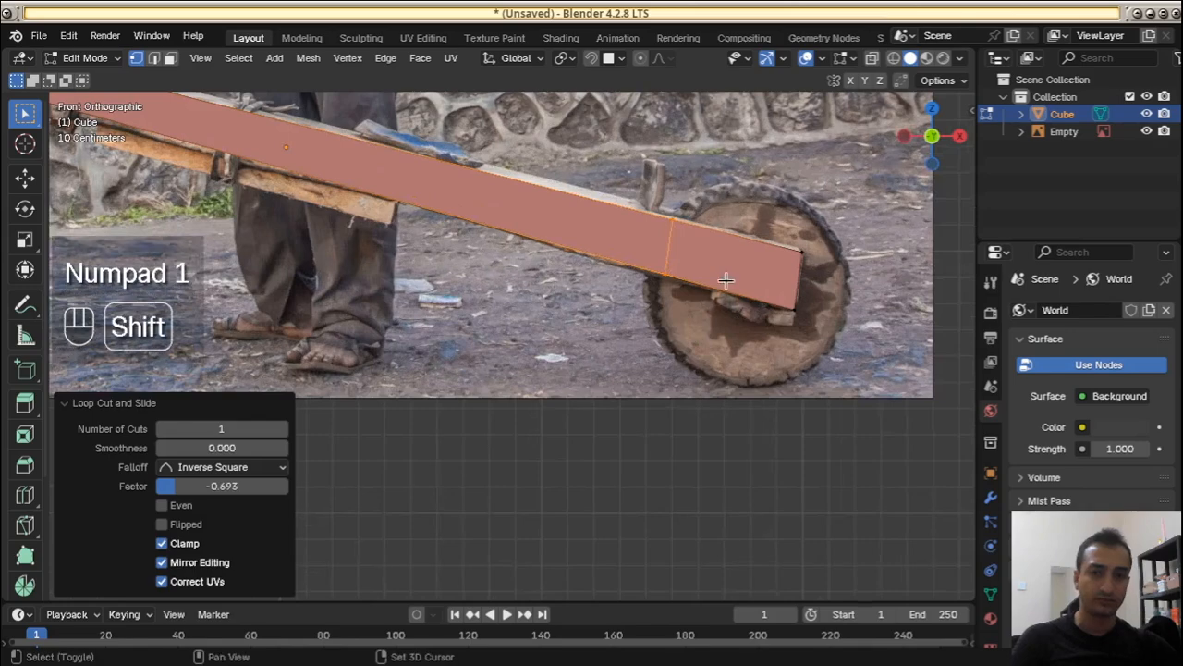
pyautogui.scroll(4, 531, 370)
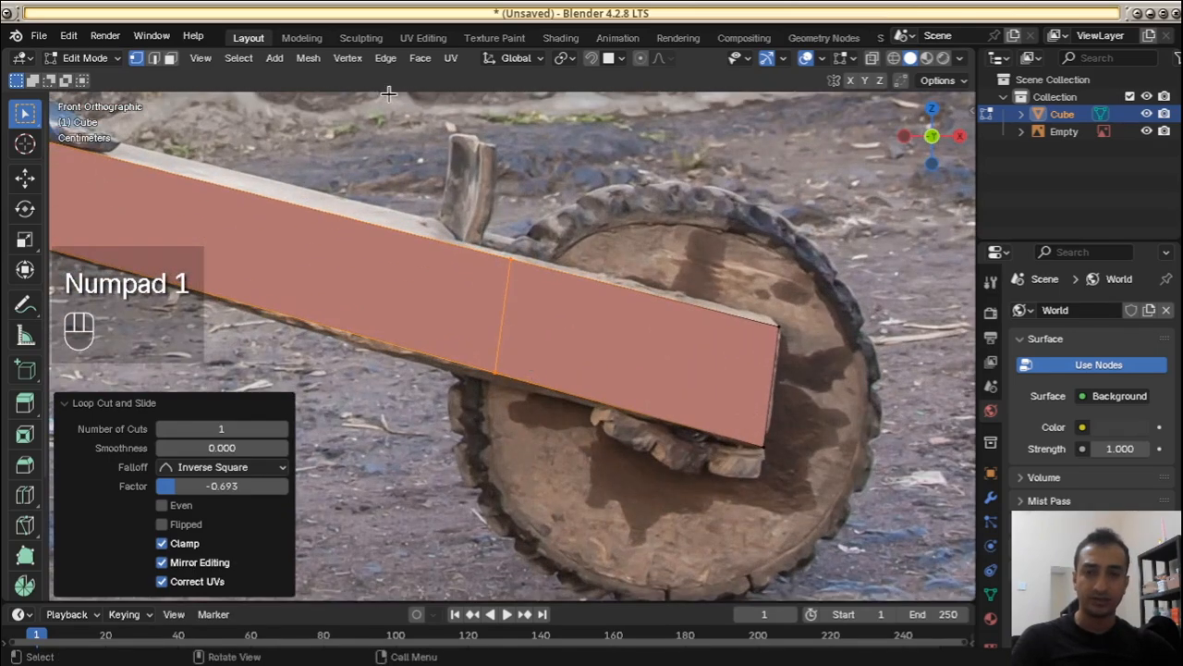
pyautogui.click(386, 58)
pyautogui.click(412, 252)
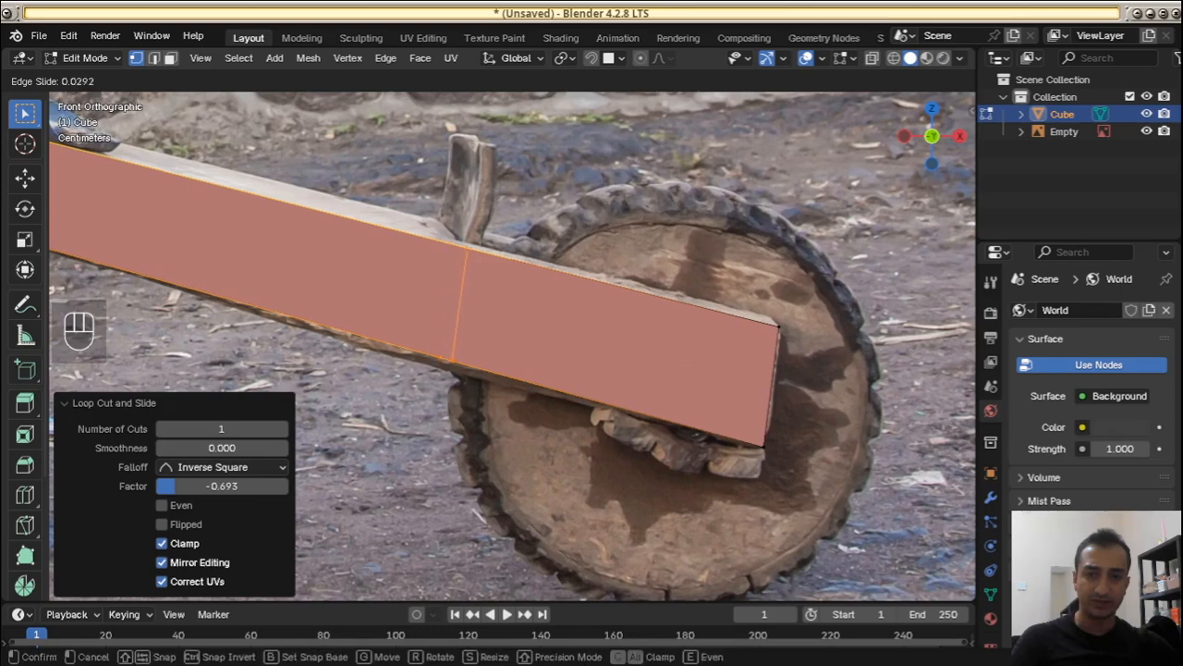
pyautogui.click(467, 219)
pyautogui.press('d')
pyautogui.moveTo(460, 240)
pyautogui.mouseDown()
pyautogui.moveTo(784, 318)
pyautogui.moveTo(777, 294)
pyautogui.moveTo(677, 228)
pyautogui.moveTo(476, 231)
pyautogui.moveTo(465, 236)
pyautogui.moveTo(460, 319)
pyautogui.moveTo(459, 248)
pyautogui.moveTo(458, 301)
pyautogui.mouseUp()
# Bevel the centre edges running along the beam's rear section and down its end face, one segment, 0.0875 m wide
pyautogui.moveTo(574, 315)
pyautogui.mouseDown(button='middle')
pyautogui.moveTo(708, 343)
pyautogui.moveTo(565, 406)
pyautogui.moveTo(583, 330)
pyautogui.moveTo(541, 351)
pyautogui.moveTo(556, 328)
pyautogui.moveTo(535, 322)
pyautogui.mouseUp(button='middle')
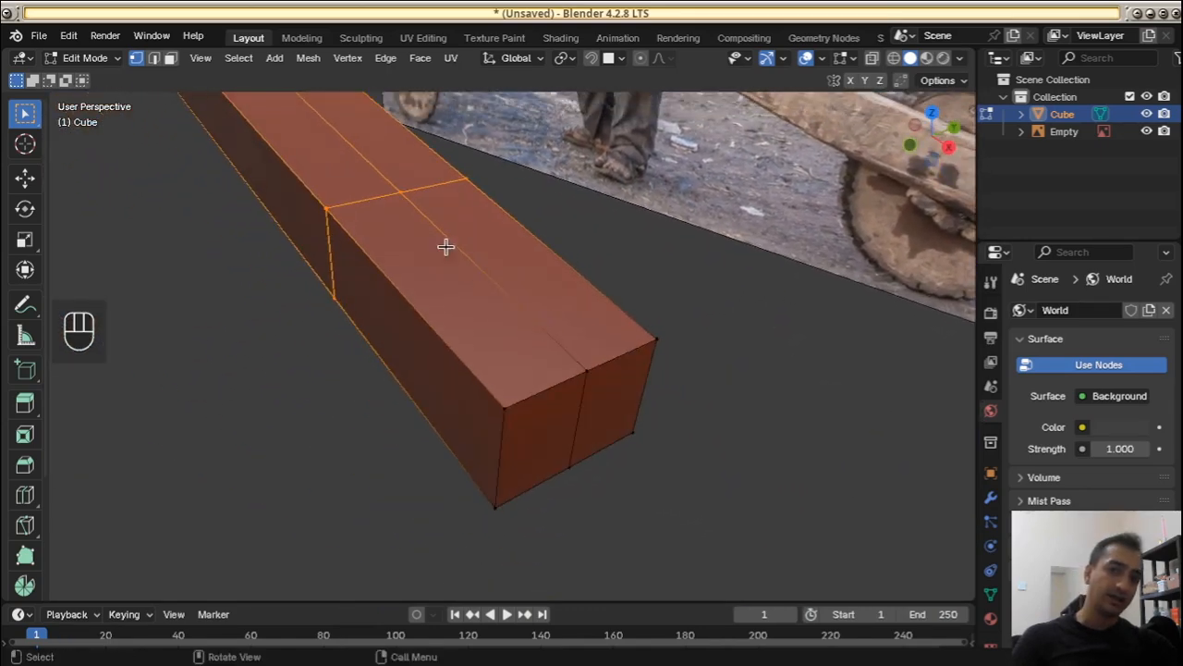
pyautogui.keyDown('shift'); pyautogui.click(587, 441); pyautogui.keyUp('shift')
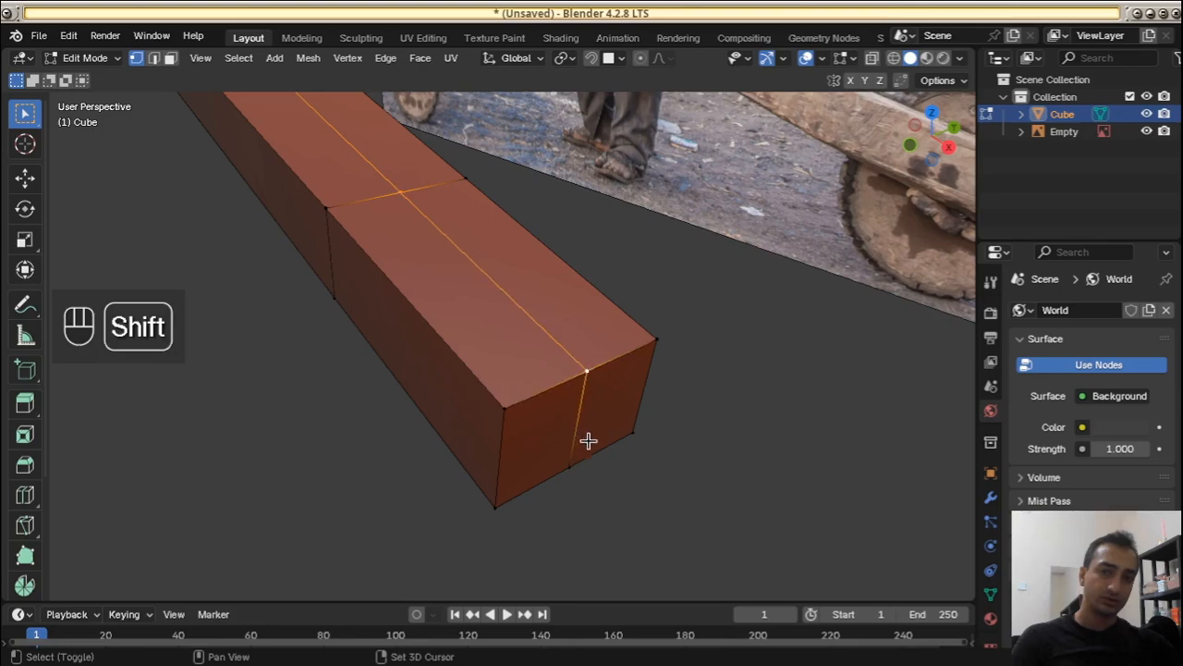
pyautogui.moveTo(602, 444); pyautogui.dragTo(649, 312, button='middle')
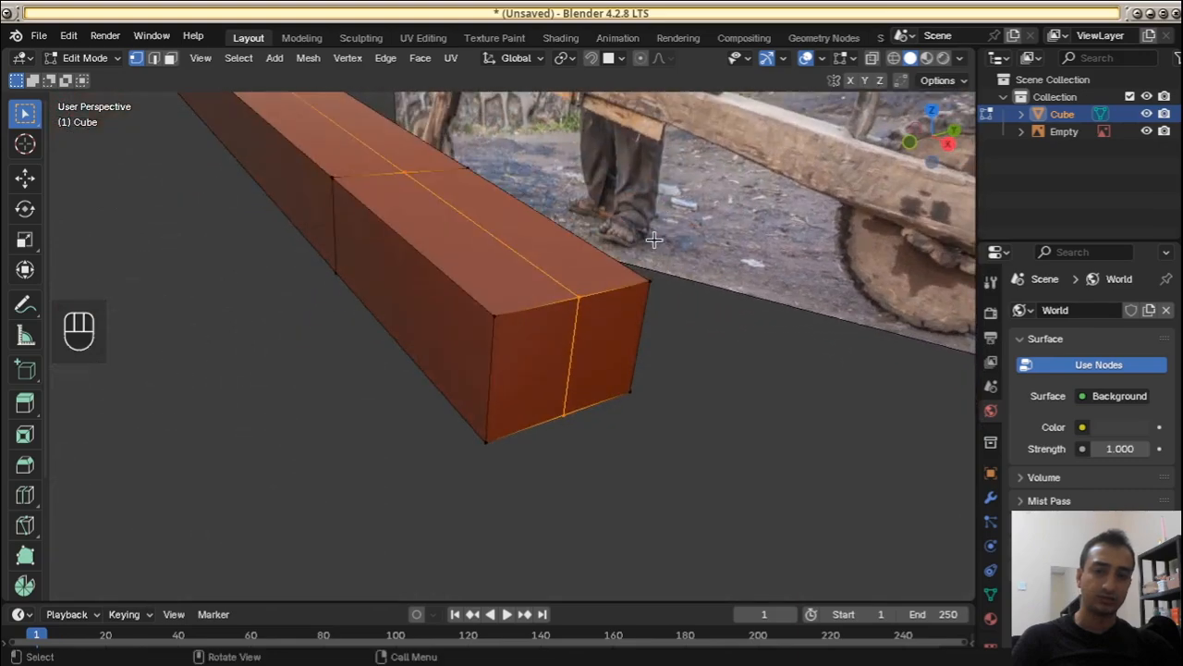
pyautogui.keyDown('shift'); pyautogui.moveTo(654, 240); pyautogui.dragTo(650, 264, button='middle'); pyautogui.keyUp('shift')
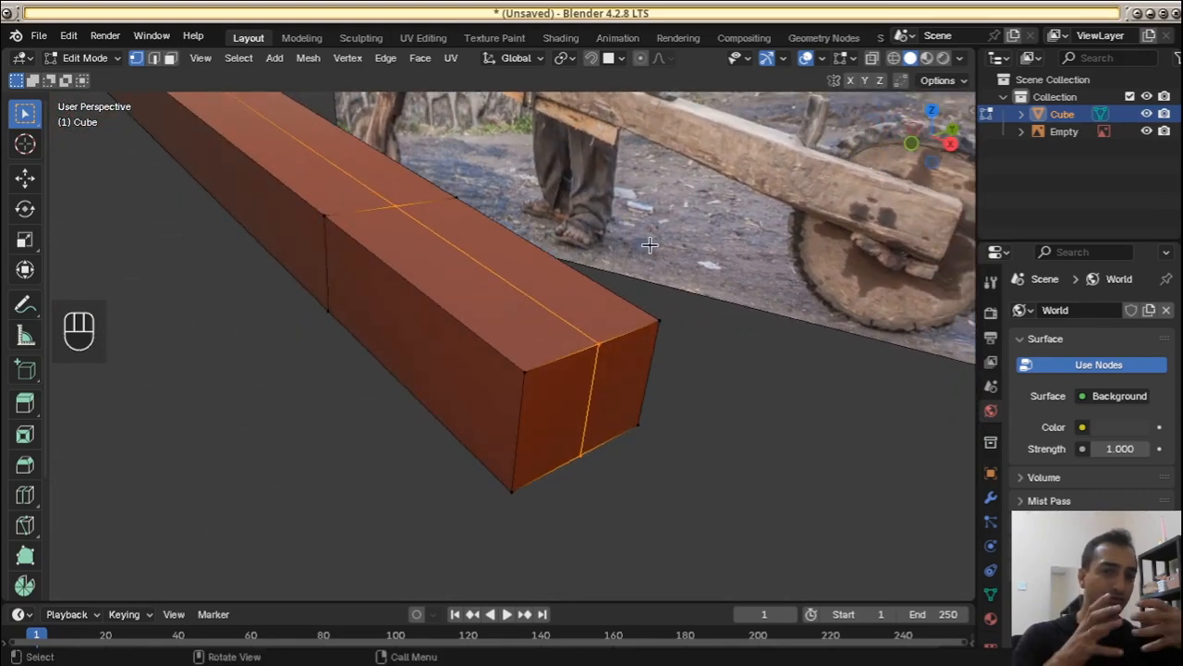
pyautogui.hotkey('ctrl', 'b')
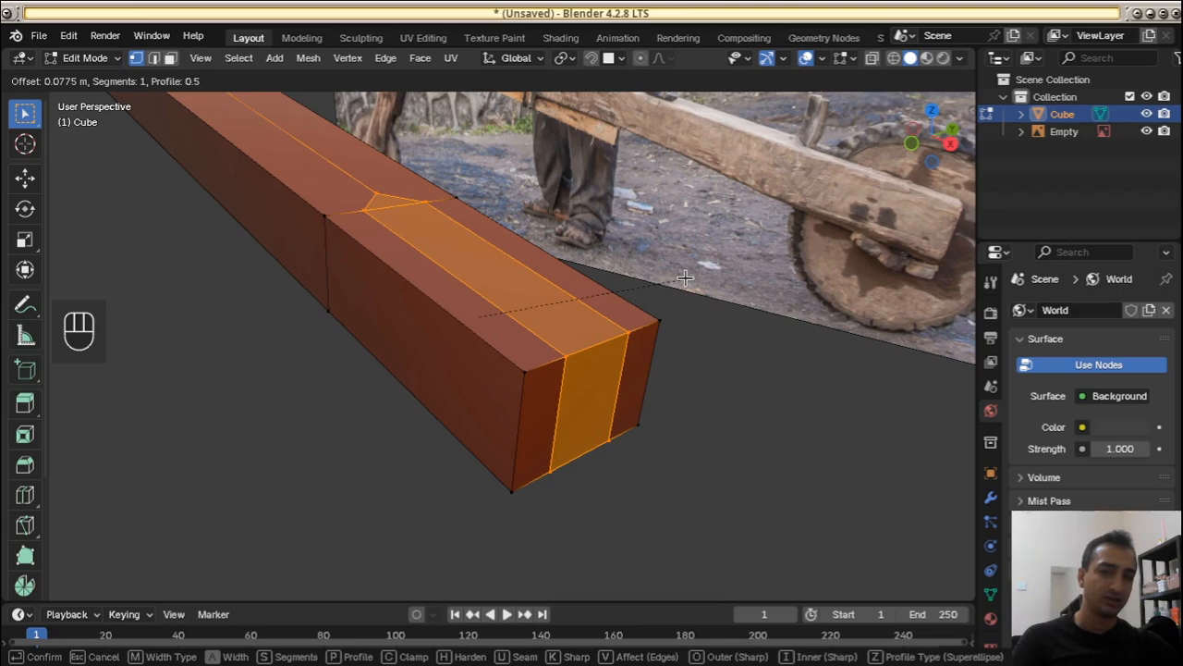
pyautogui.click(680, 279)
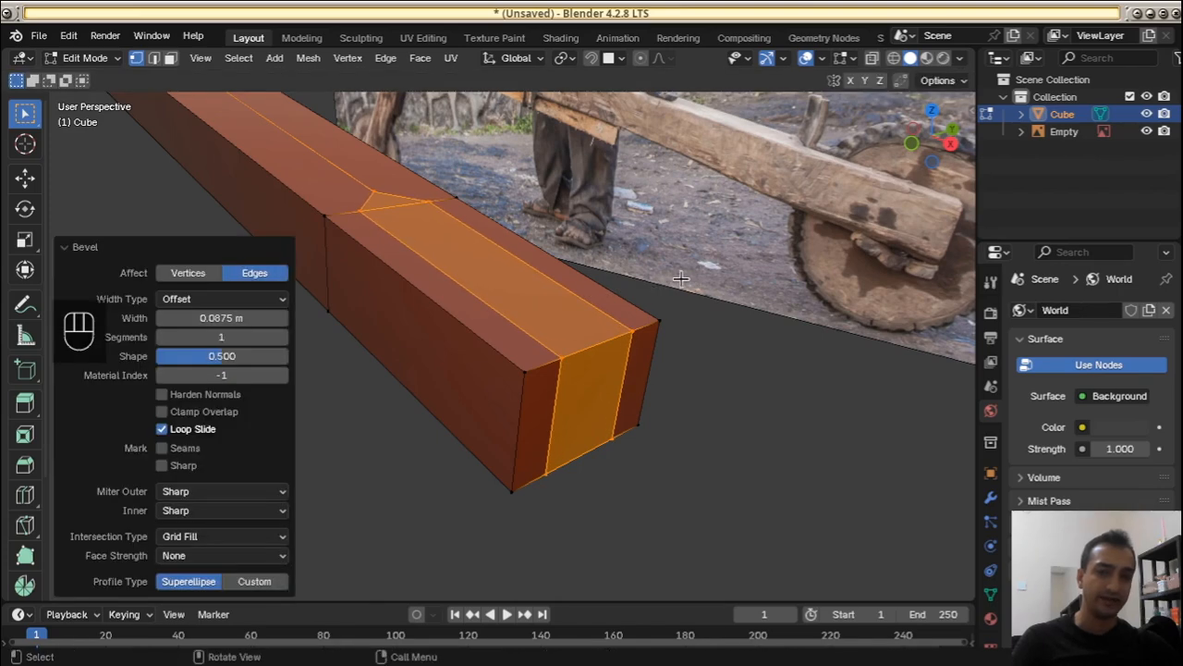
# Mark the bevelled strip at the beam's rear end with annotation strokes and erase them
pyautogui.press('d')
pyautogui.moveTo(397, 206)
pyautogui.mouseDown()
pyautogui.moveTo(389, 231)
pyautogui.moveTo(428, 242)
pyautogui.mouseUp()
pyautogui.moveTo(442, 233)
pyautogui.mouseDown()
pyautogui.moveTo(455, 294)
pyautogui.moveTo(517, 335)
pyautogui.mouseUp()
pyautogui.moveTo(534, 331)
pyautogui.mouseDown()
pyautogui.moveTo(575, 363)
pyautogui.moveTo(584, 444)
pyautogui.moveTo(573, 465)
pyautogui.mouseUp()
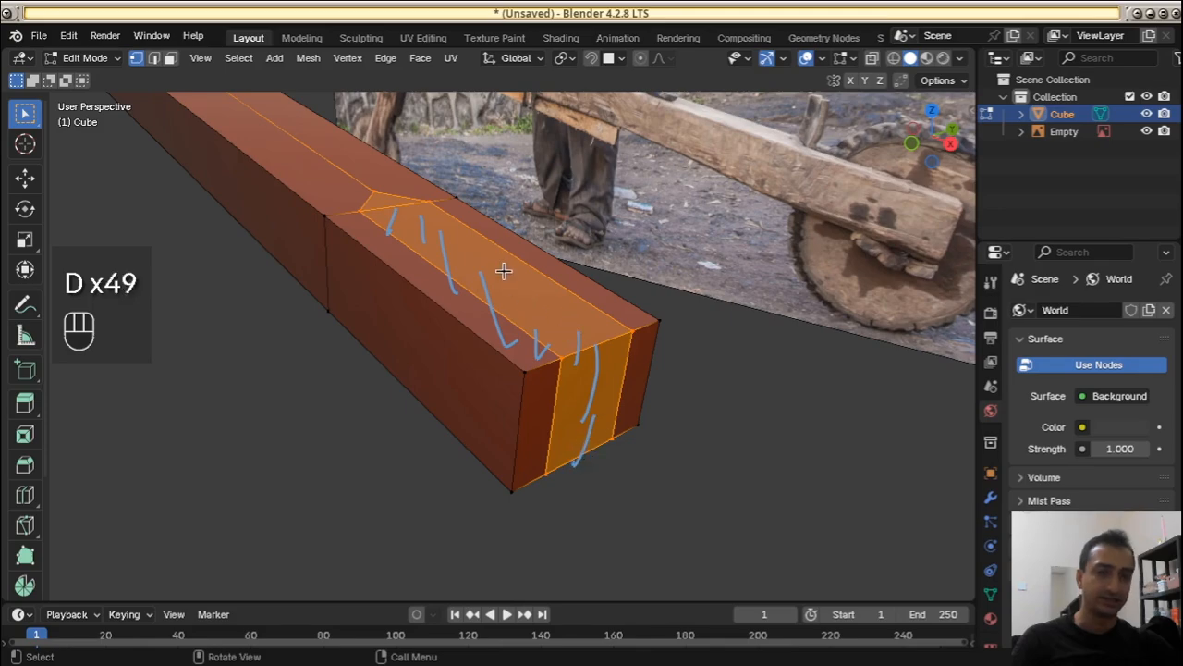
pyautogui.moveTo(495, 248)
pyautogui.mouseDown()
pyautogui.moveTo(476, 309)
pyautogui.moveTo(551, 344)
pyautogui.mouseUp()
pyautogui.moveTo(582, 328); pyautogui.dragTo(586, 359)
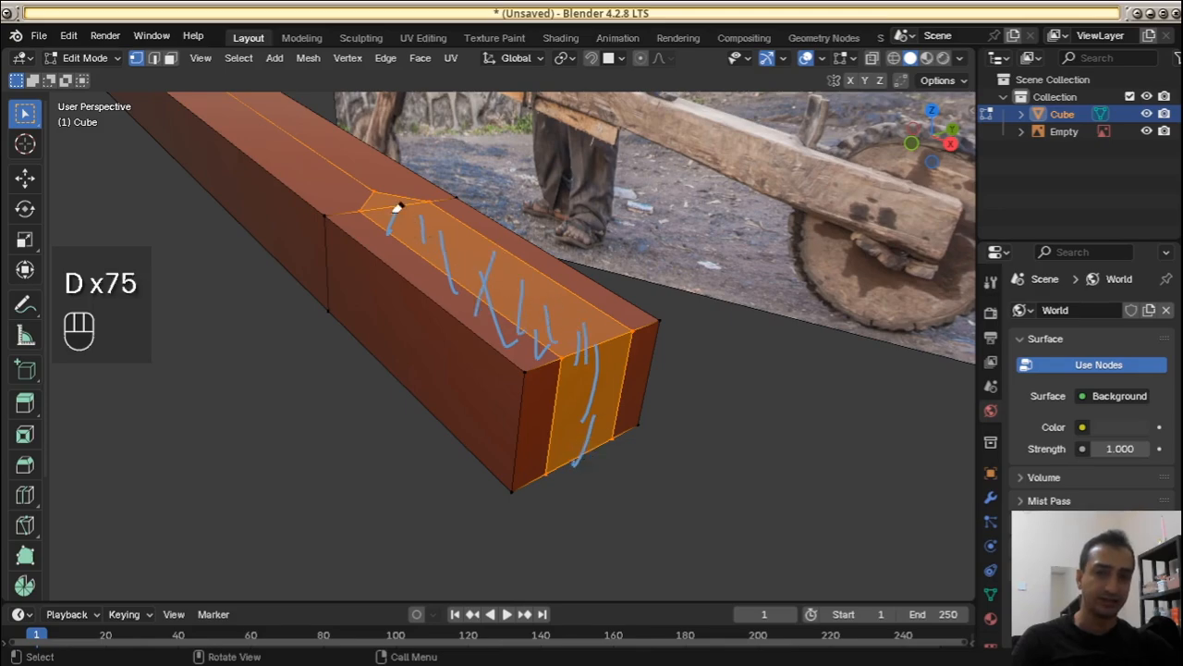
pyautogui.moveTo(397, 205)
pyautogui.mouseDown(button='right')
pyautogui.moveTo(592, 373)
pyautogui.moveTo(602, 436)
pyautogui.mouseUp(button='right')
pyautogui.moveTo(602, 435)
pyautogui.mouseDown(button='middle')
pyautogui.moveTo(606, 392)
pyautogui.moveTo(448, 243)
pyautogui.mouseUp(button='middle')
# Delete the central strip's top, end and bottom faces at the rear of the beam to open a wheel slot
pyautogui.moveTo(648, 356); pyautogui.dragTo(552, 301, button='middle')
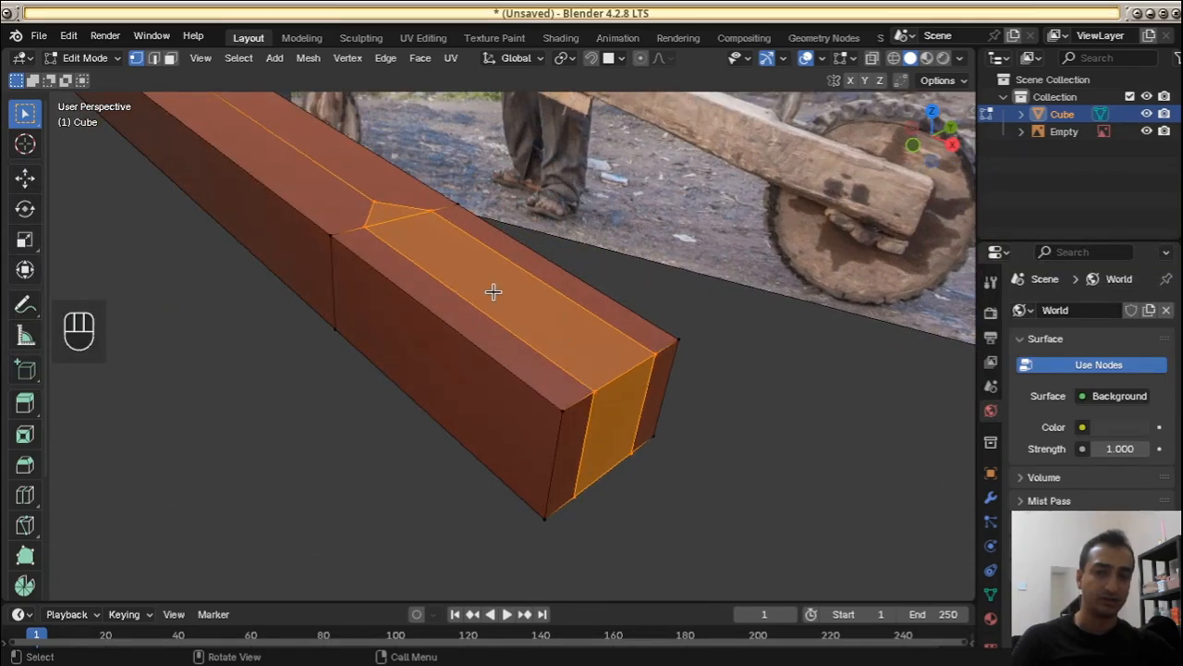
pyautogui.moveTo(544, 322); pyautogui.dragTo(531, 335, button='middle')
pyautogui.press('3')
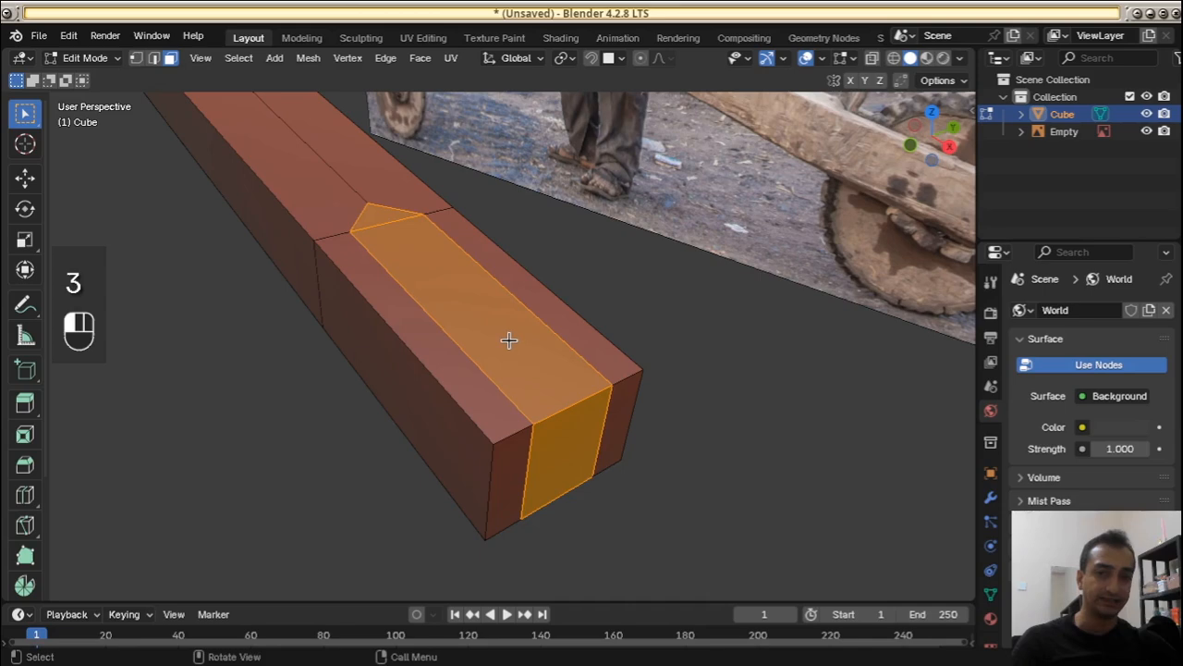
pyautogui.press('x')
pyautogui.click(509, 342)
pyautogui.click(553, 443)
pyautogui.press('x')
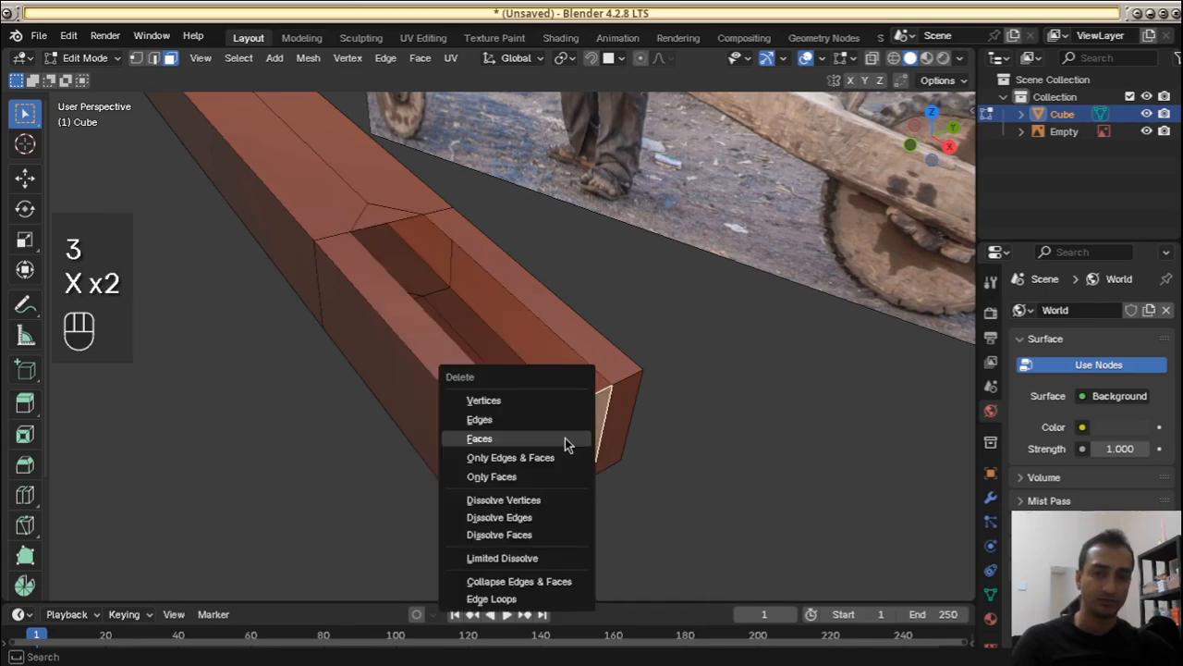
pyautogui.click(563, 442)
pyautogui.moveTo(563, 442); pyautogui.dragTo(447, 351, button='middle')
pyautogui.moveTo(408, 308); pyautogui.dragTo(586, 357, button='middle')
pyautogui.click(412, 335)
pyautogui.press('x')
pyautogui.click(415, 341)
# Fill the open inner side of one slot prong with a face between its four corner vertices
pyautogui.press('1')
pyautogui.keyDown('shift'); pyautogui.moveTo(597, 283); pyautogui.dragTo(462, 214, button='middle'); pyautogui.keyUp('shift')
pyautogui.click(467, 181)
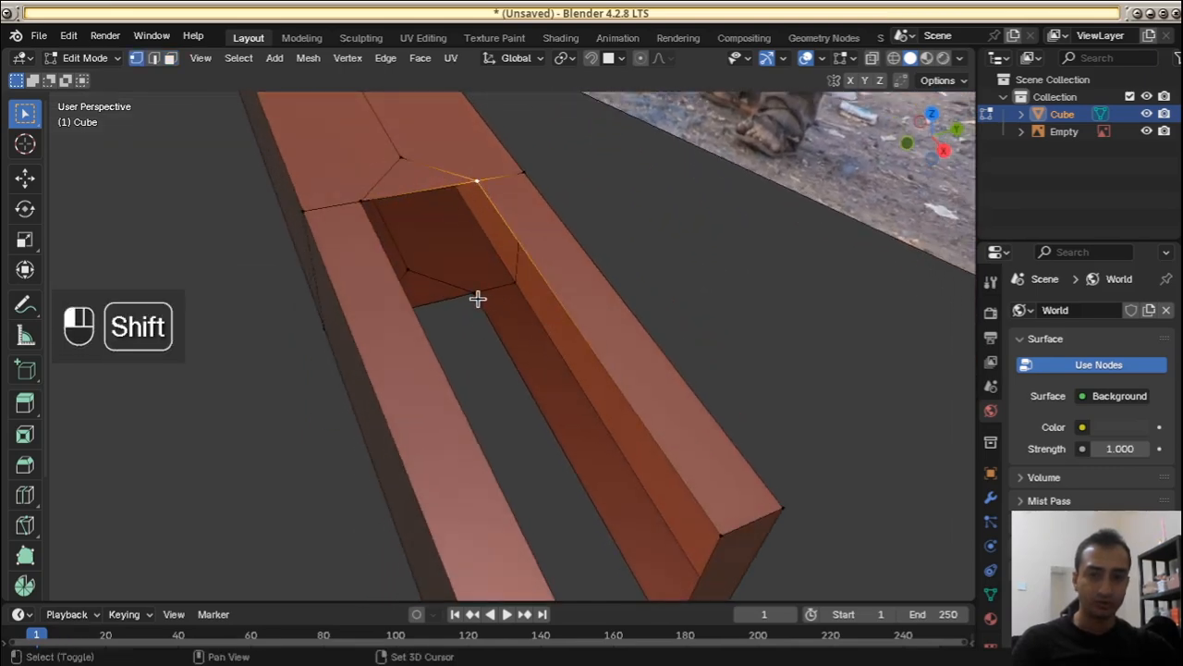
pyautogui.keyDown('shift'); pyautogui.moveTo(478, 299); pyautogui.dragTo(605, 343, button='middle'); pyautogui.keyUp('shift')
pyautogui.keyDown('shift'); pyautogui.click(641, 333); pyautogui.keyUp('shift')
pyautogui.keyDown('shift'); pyautogui.click(604, 470); pyautogui.keyUp('shift')
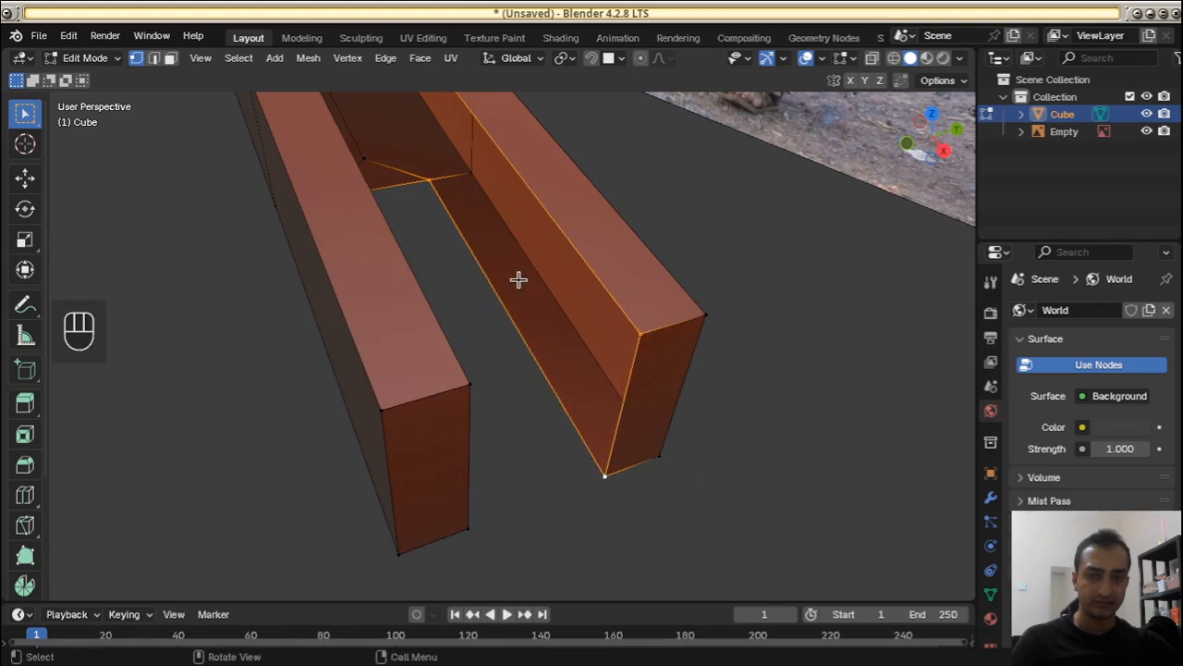
pyautogui.moveTo(517, 277); pyautogui.dragTo(502, 290, button='middle')
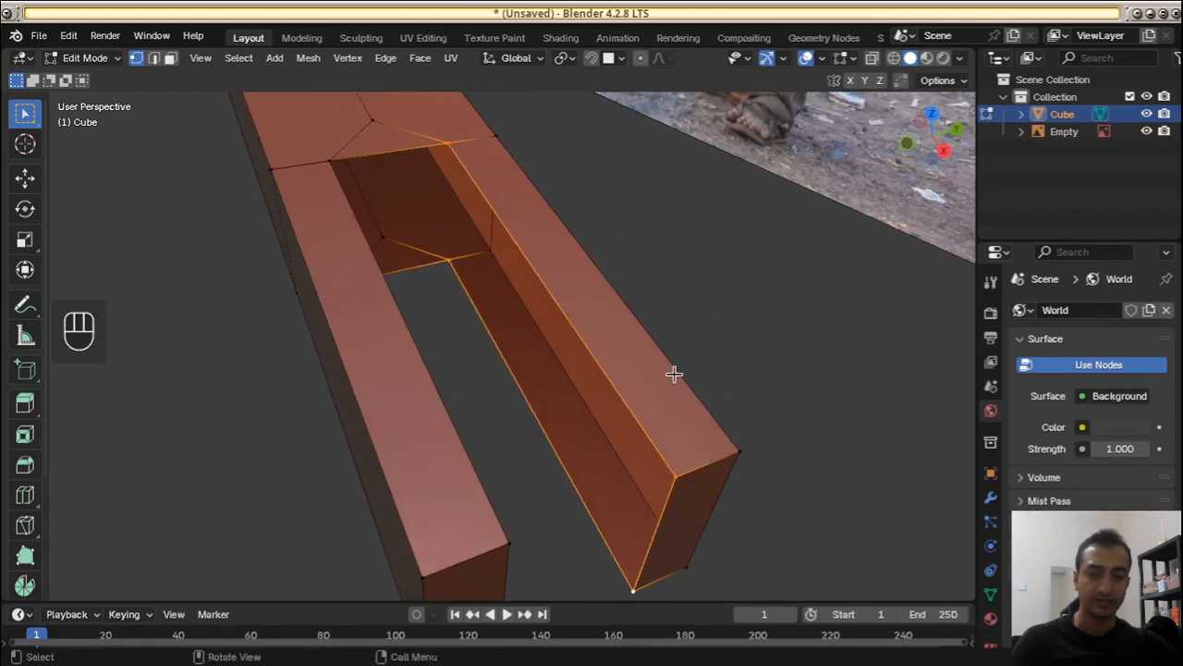
pyautogui.press('f')
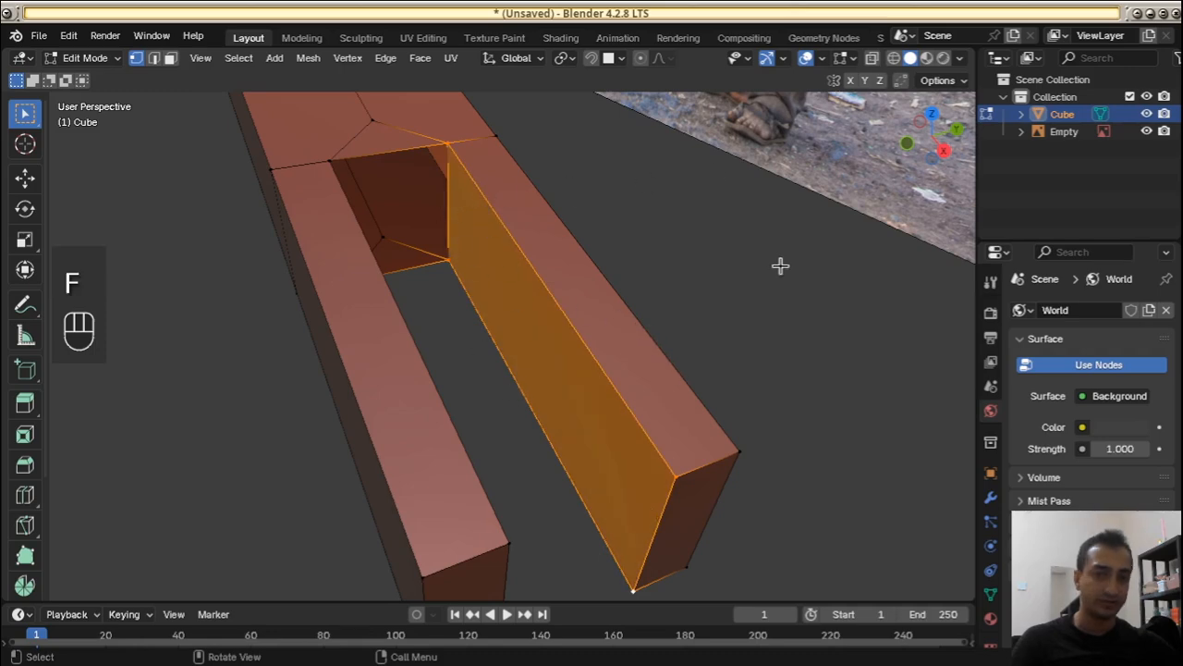
# Close the slot's inner end wall with a face between its four corner vertices
pyautogui.click(461, 255)
pyautogui.keyDown('shift'); pyautogui.click(450, 148); pyautogui.keyUp('shift')
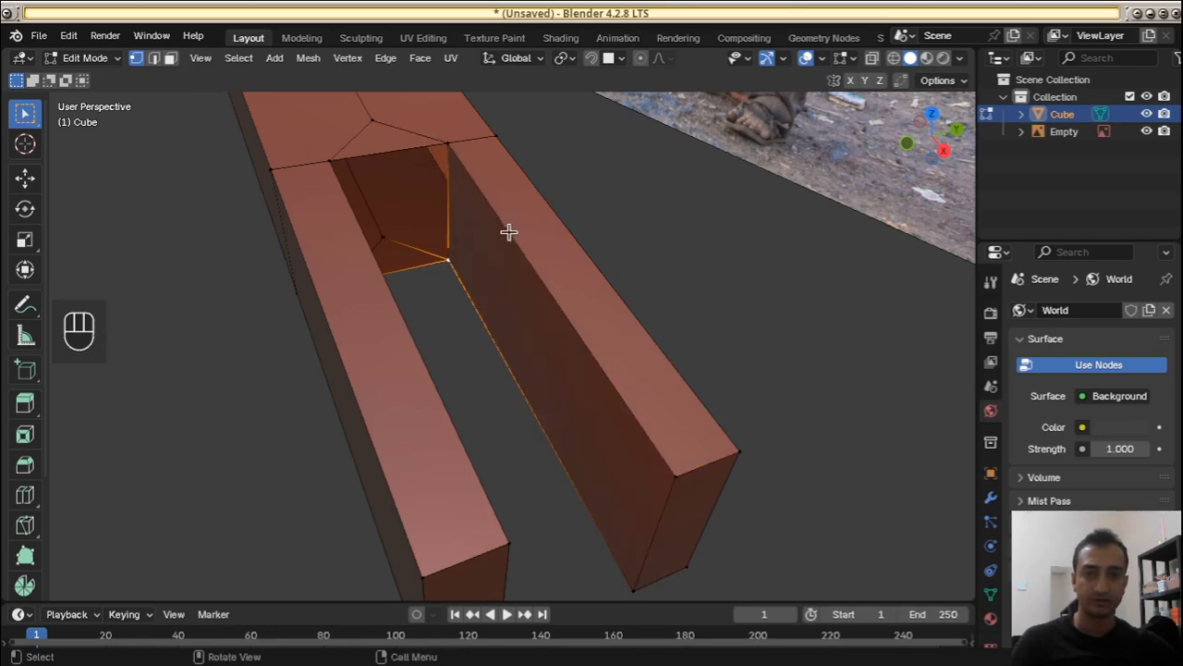
pyautogui.moveTo(509, 232); pyautogui.dragTo(457, 193, button='middle')
pyautogui.moveTo(489, 251); pyautogui.dragTo(435, 207, button='middle')
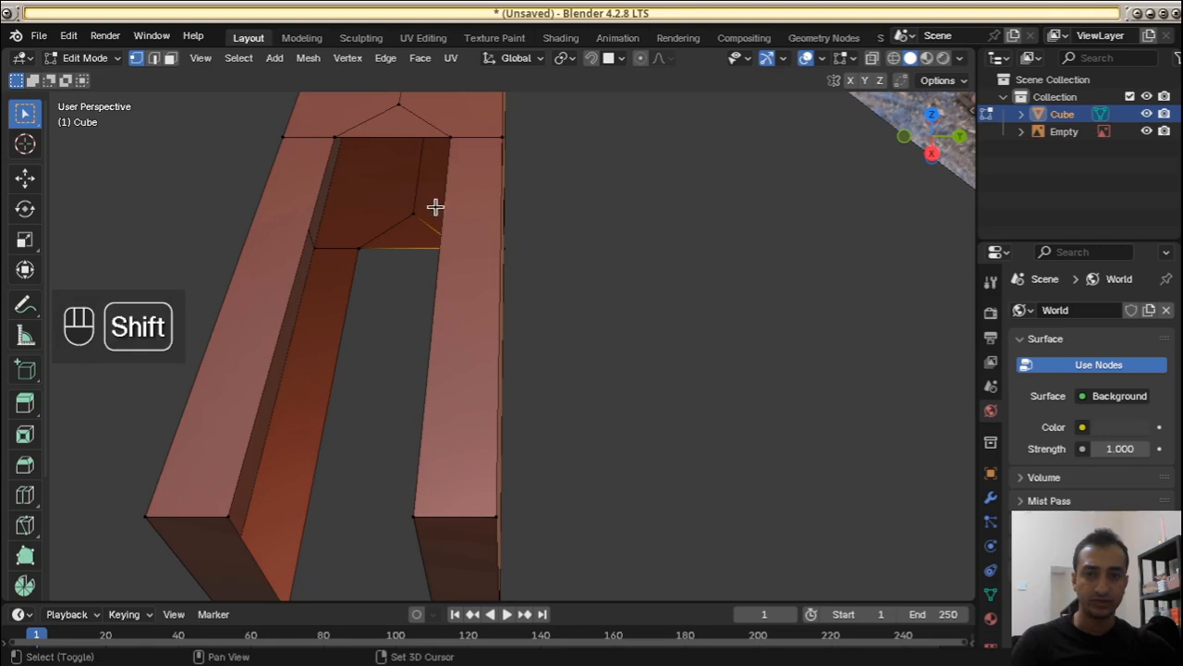
pyautogui.keyDown('shift'); pyautogui.click(457, 136); pyautogui.keyUp('shift')
pyautogui.moveTo(449, 164); pyautogui.dragTo(515, 285, button='middle')
pyautogui.keyDown('shift'); pyautogui.click(467, 313); pyautogui.keyUp('shift')
pyautogui.keyDown('shift'); pyautogui.click(425, 127); pyautogui.keyUp('shift')
pyautogui.moveTo(424, 126); pyautogui.dragTo(386, 561, button='middle')
pyautogui.press('f')
# Fill the open inner side of the other slot prong with a face and return to Object Mode
pyautogui.click(470, 294)
pyautogui.keyDown('shift'); pyautogui.click(446, 112); pyautogui.keyUp('shift')
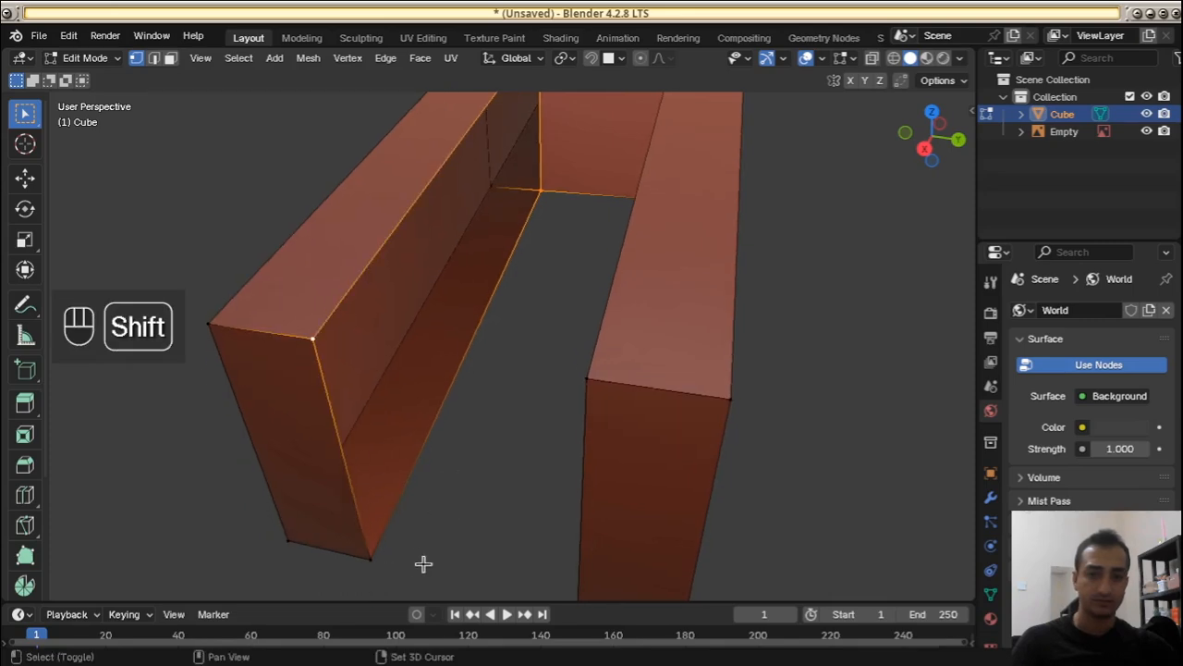
pyautogui.keyDown('shift'); pyautogui.click(374, 557); pyautogui.keyUp('shift')
pyautogui.press('f')
pyautogui.moveTo(545, 465); pyautogui.dragTo(541, 417, button='middle')
pyautogui.press('Tab')
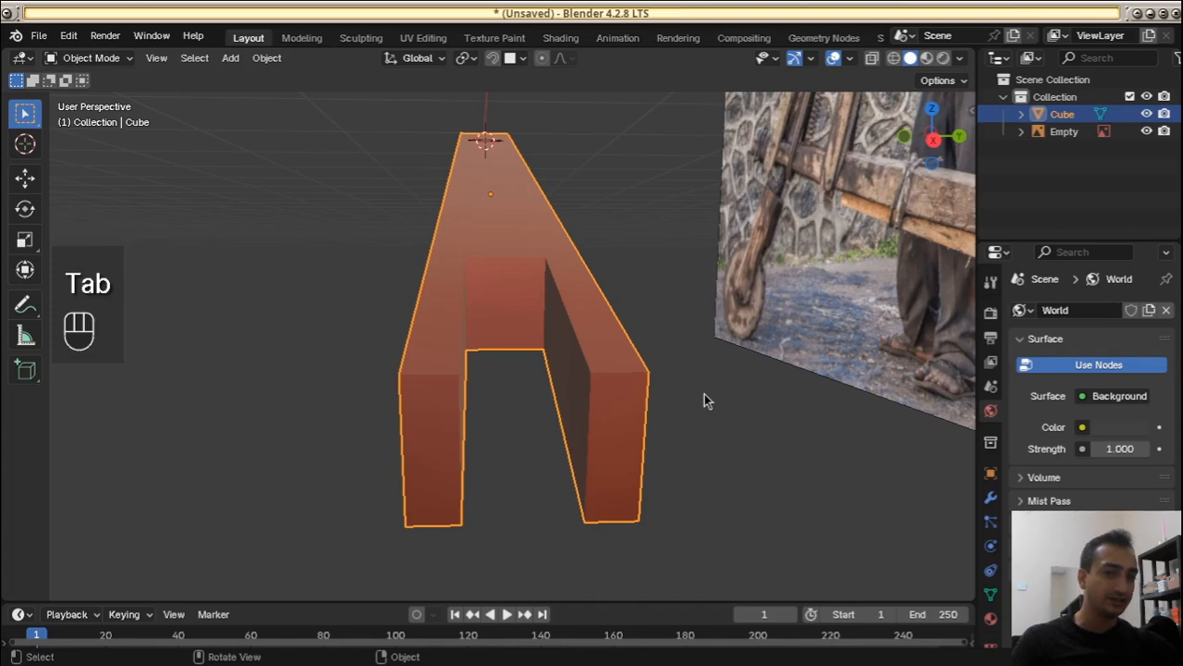
pyautogui.moveTo(674, 377); pyautogui.dragTo(639, 350, button='middle')
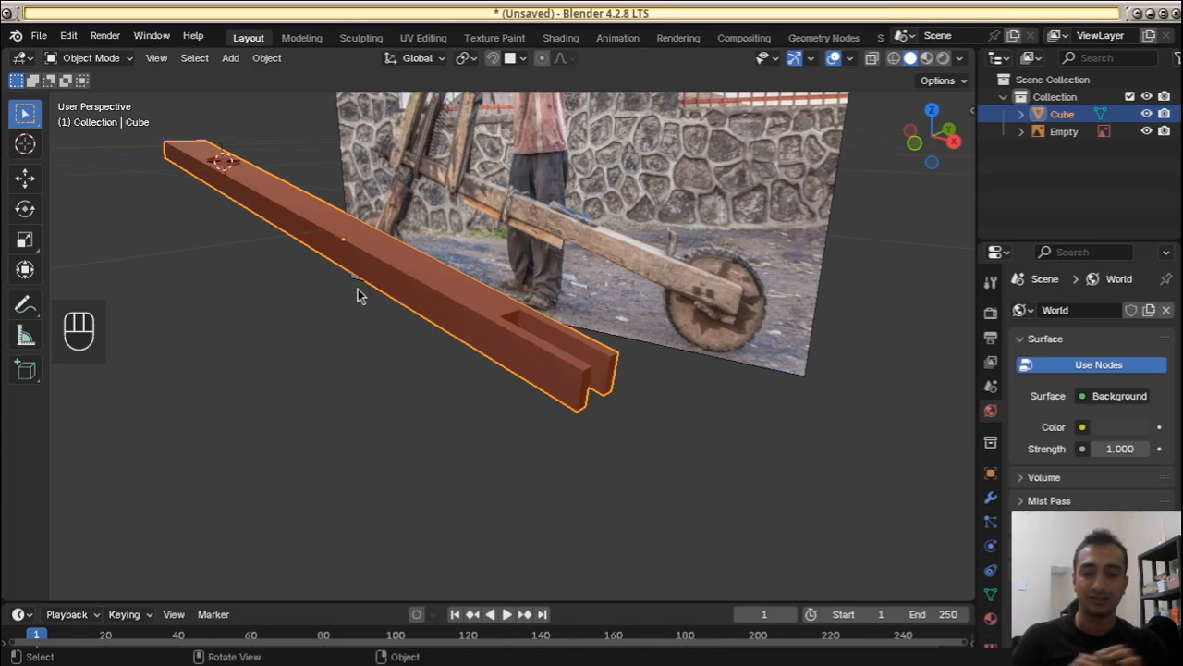
# Trace the front fork in the reference photo with an annotation line and erase it
pyautogui.keyDown('shift'); pyautogui.moveTo(402, 293); pyautogui.dragTo(448, 242, button='middle'); pyautogui.keyUp('shift')
pyautogui.press('d')
pyautogui.press('d')
pyautogui.press('d')
pyautogui.moveTo(497, 200); pyautogui.dragTo(400, 377)
pyautogui.moveTo(531, 343); pyautogui.dragTo(516, 362, button='middle')
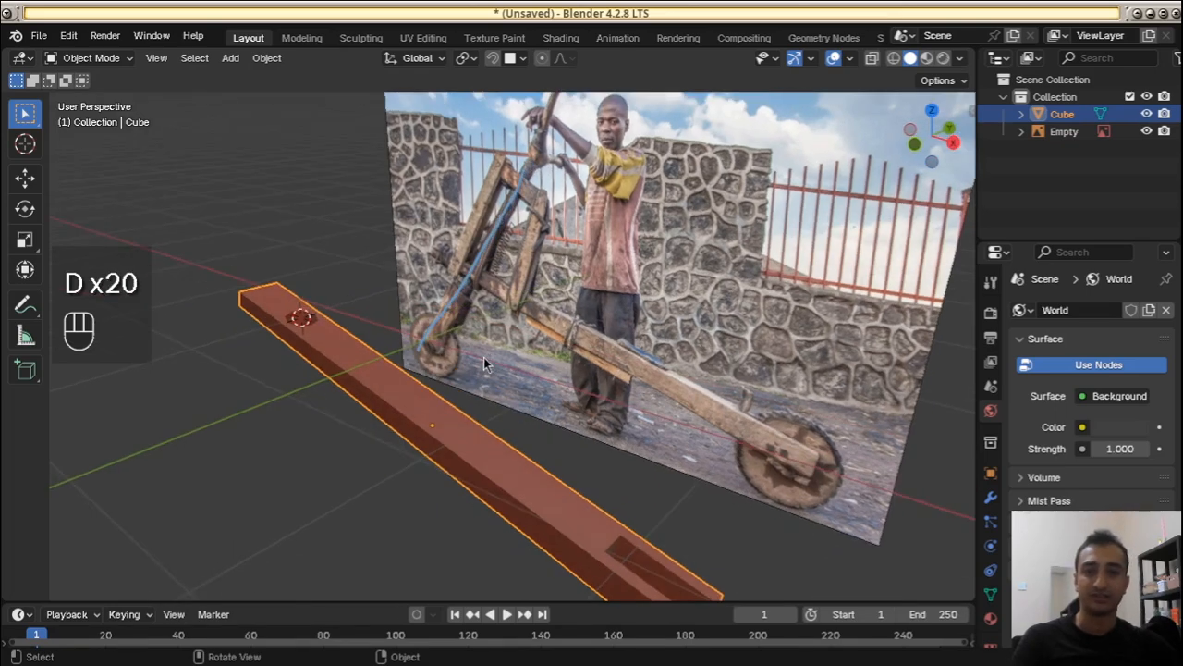
pyautogui.moveTo(483, 357)
pyautogui.mouseDown(button='right')
pyautogui.moveTo(451, 300)
pyautogui.moveTo(507, 222)
pyautogui.moveTo(538, 276)
pyautogui.mouseUp(button='right')
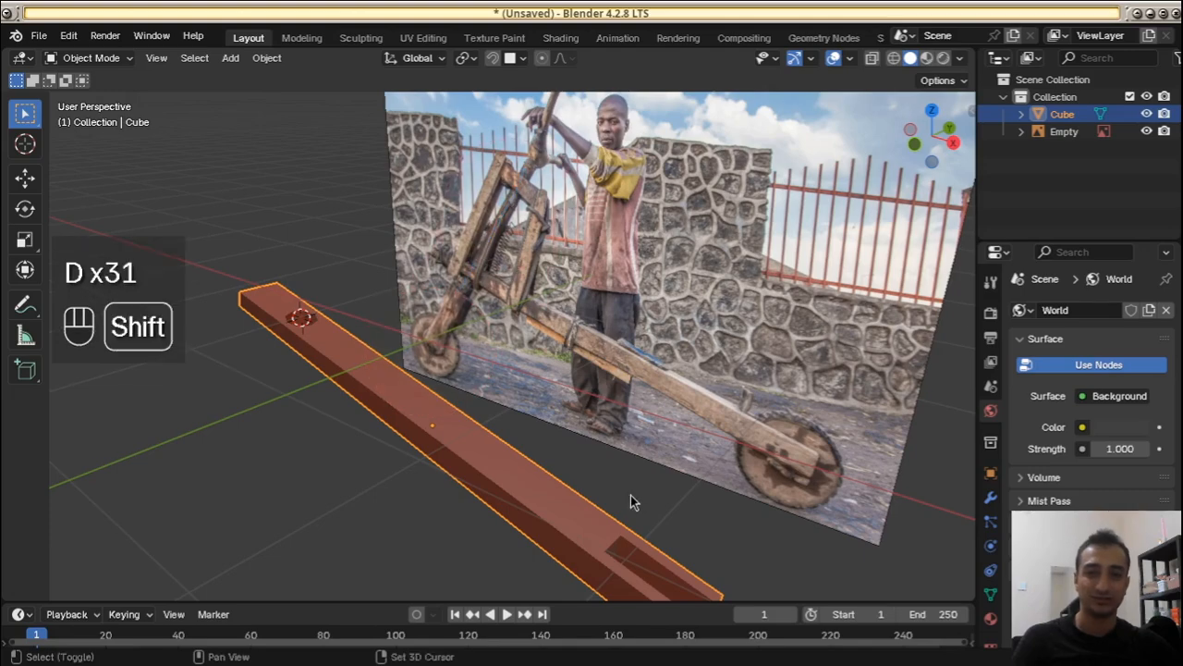
pyautogui.keyDown('shift'); pyautogui.moveTo(631, 494); pyautogui.dragTo(596, 420, button='middle'); pyautogui.keyUp('shift')
pyautogui.moveTo(595, 420); pyautogui.dragTo(566, 412, button='middle')
pyautogui.moveTo(567, 412); pyautogui.dragTo(566, 409, button='middle')
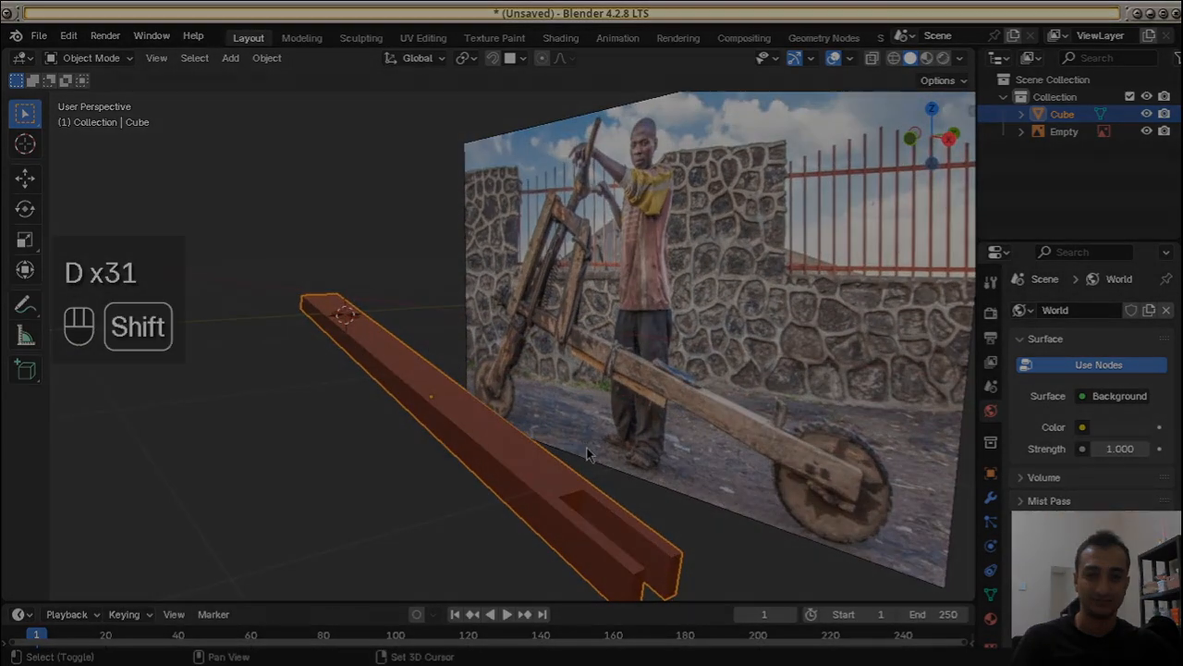
pyautogui.moveTo(587, 453); pyautogui.dragTo(556, 391, button='middle')
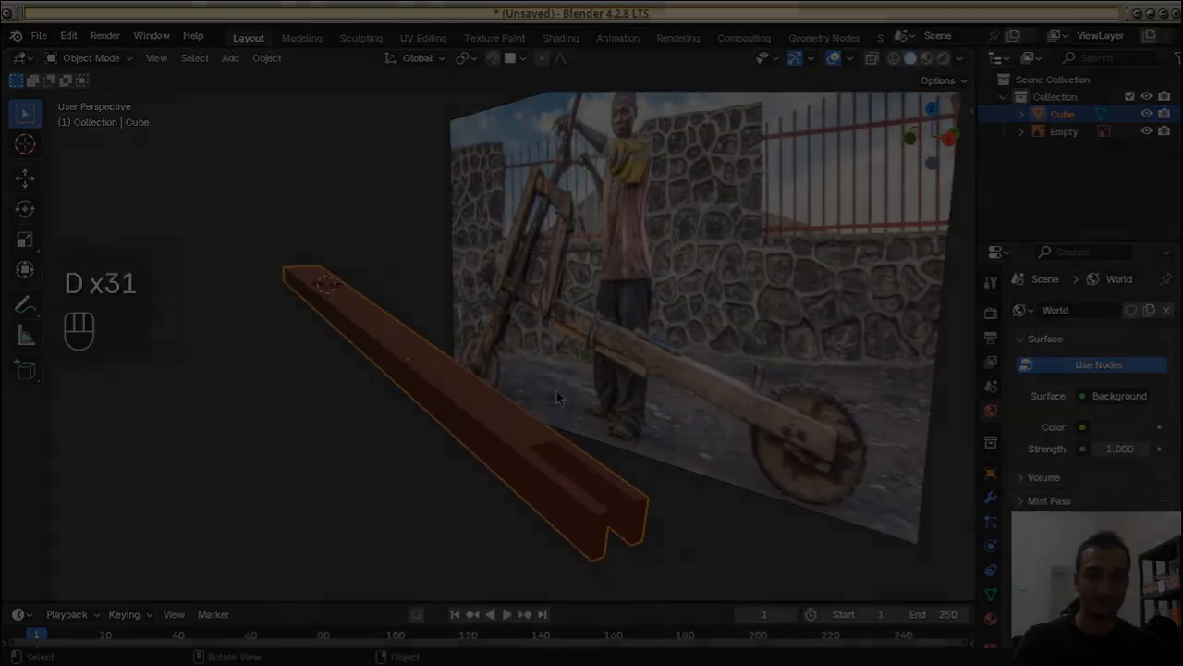